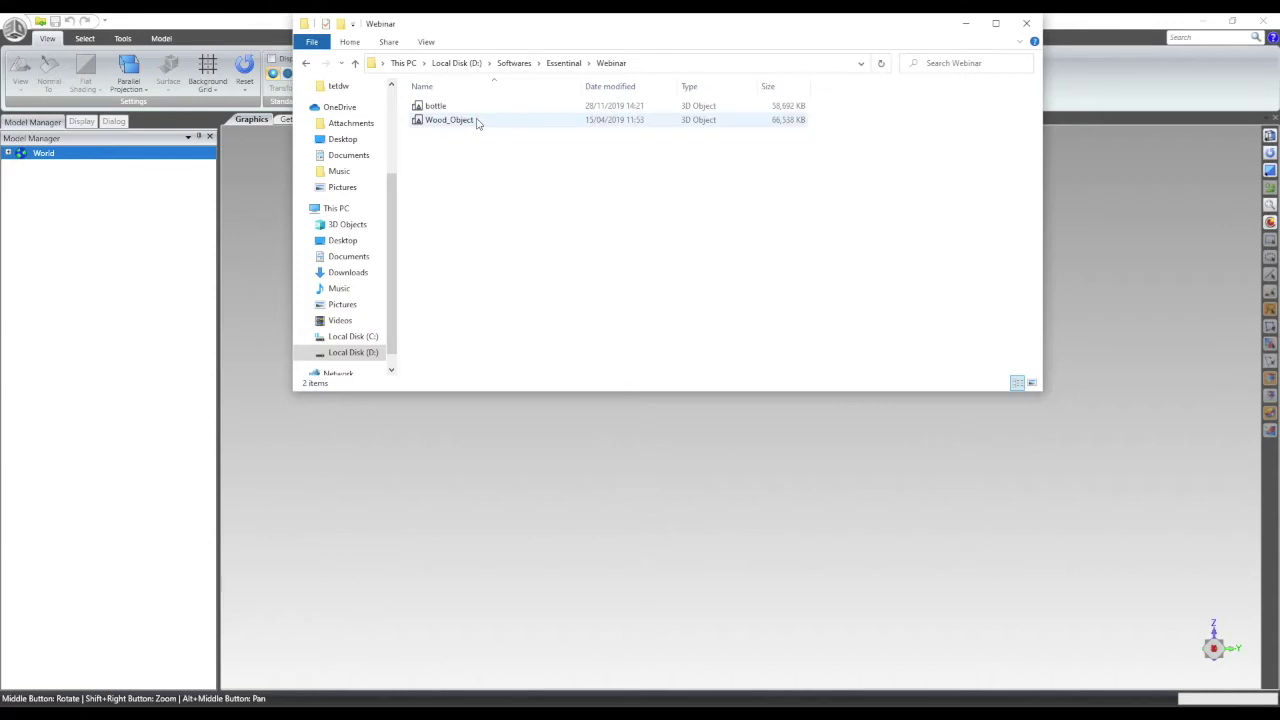
# Step: Import the Wood_Object mesh file from the Webinar folder and put the file browser window away
pyautogui.click(467, 144)
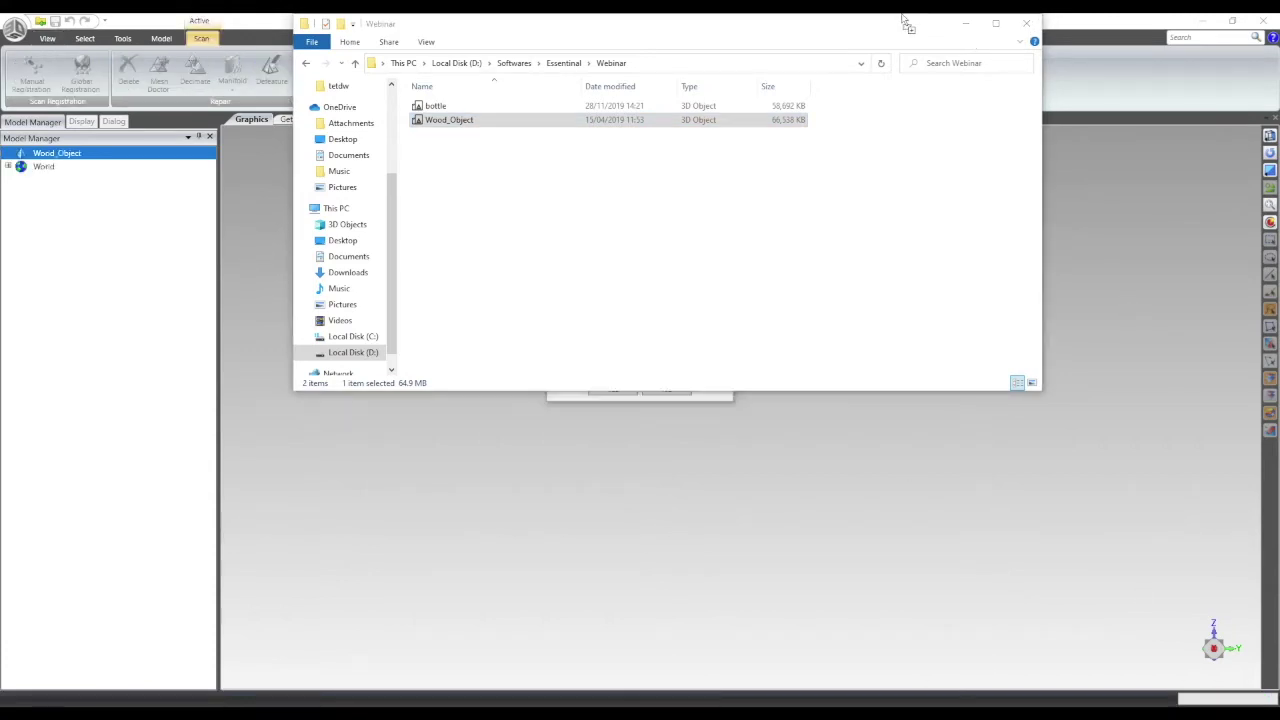
pyautogui.click(971, 22)
pyautogui.click(645, 347)
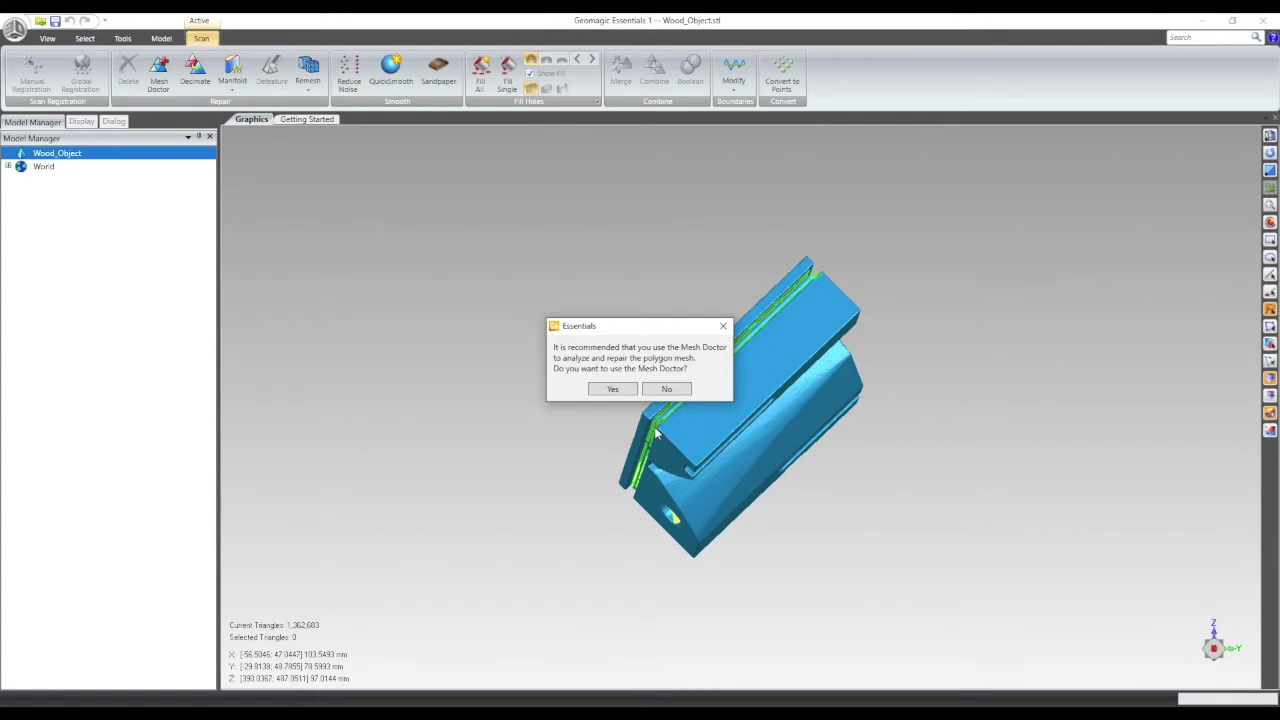
# Step: Run Mesh Doctor on the imported mesh, inspect the flagged spots, and repair all detected defects
pyautogui.click(613, 390)
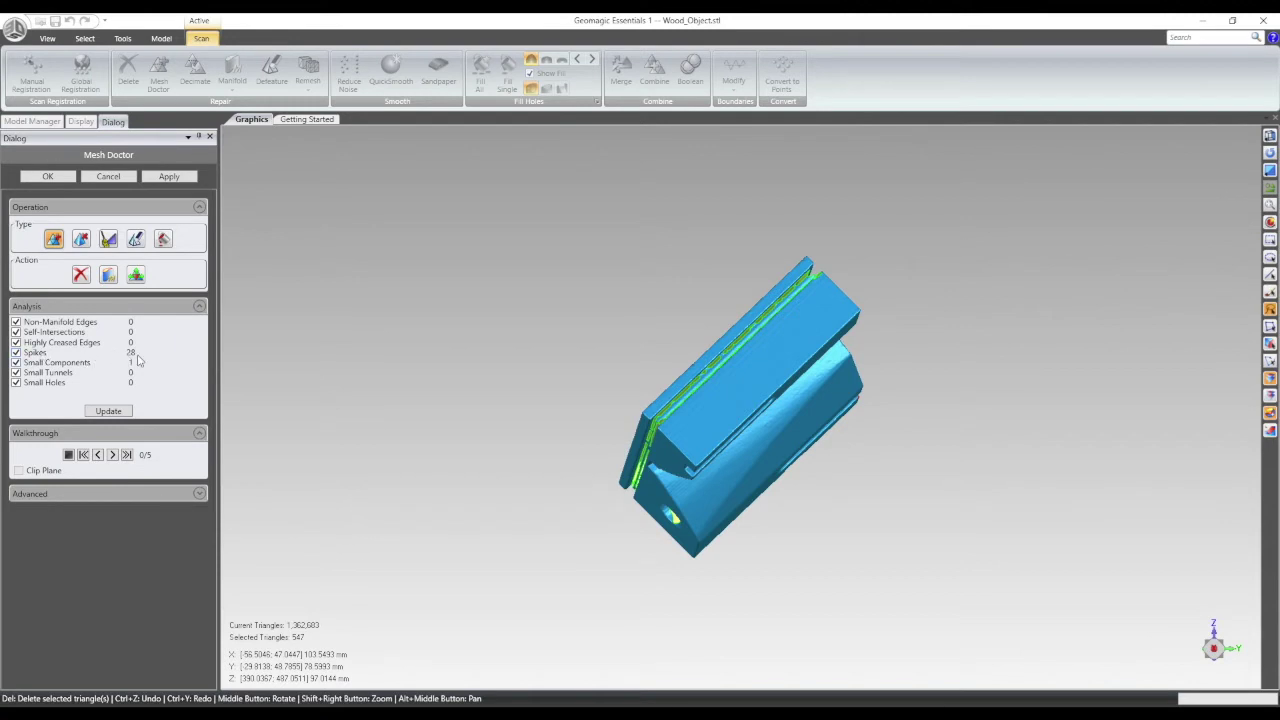
pyautogui.moveTo(940, 485); pyautogui.dragTo(835, 441, button='middle')
pyautogui.scroll(5, 940, 410)
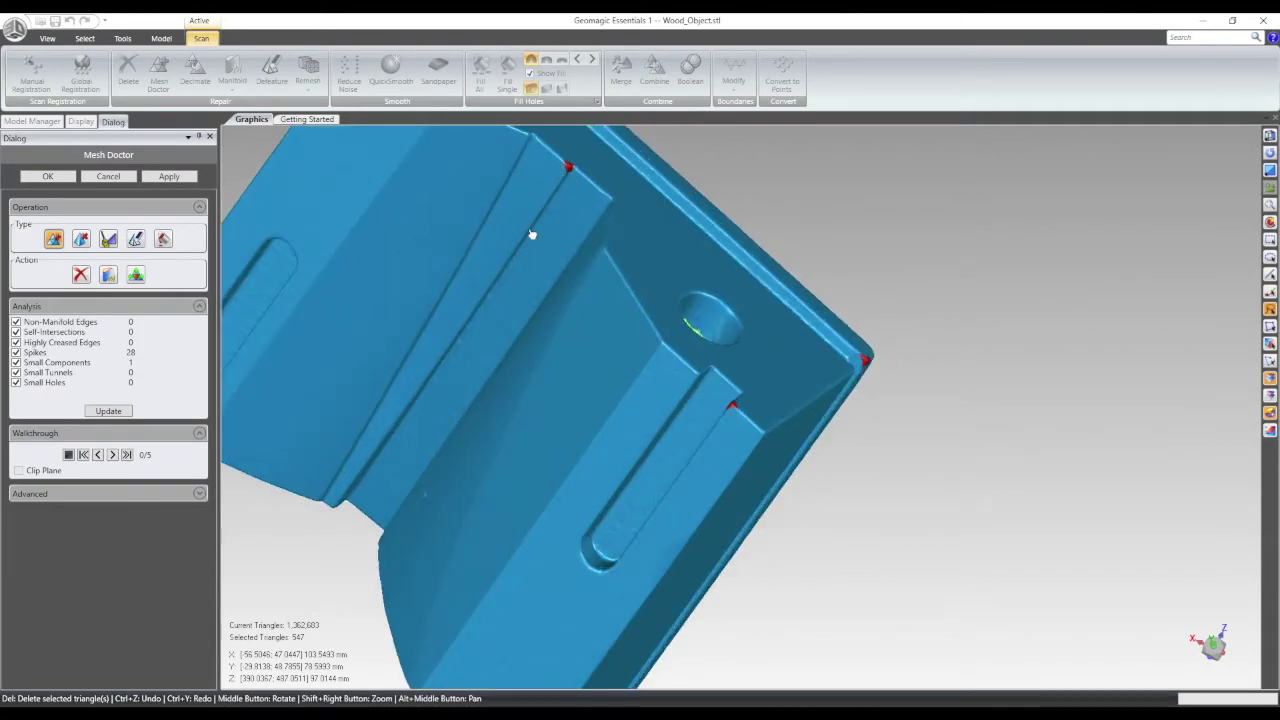
pyautogui.click(166, 178)
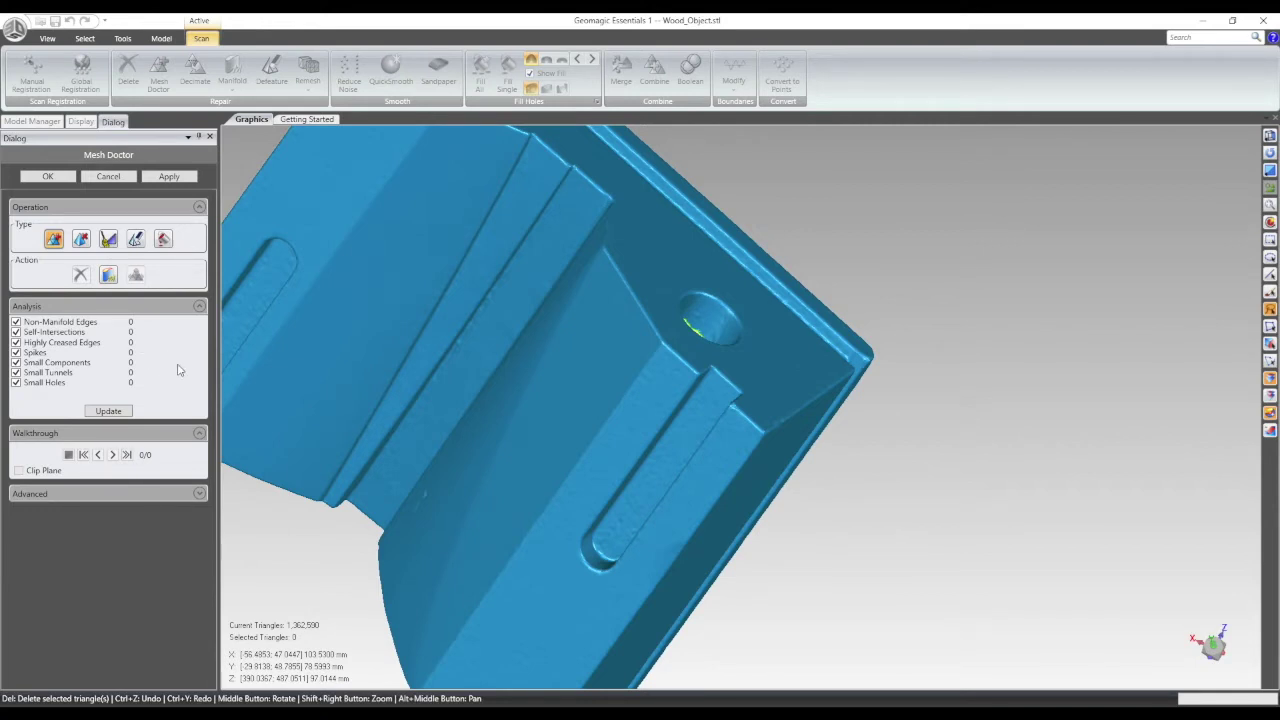
pyautogui.click(46, 178)
# Step: Display the world coordinate system to examine the part's position relative to it, then hide it again
pyautogui.moveTo(434, 486); pyautogui.dragTo(889, 346, button='middle')
pyautogui.moveTo(948, 318); pyautogui.dragTo(946, 317, button='middle')
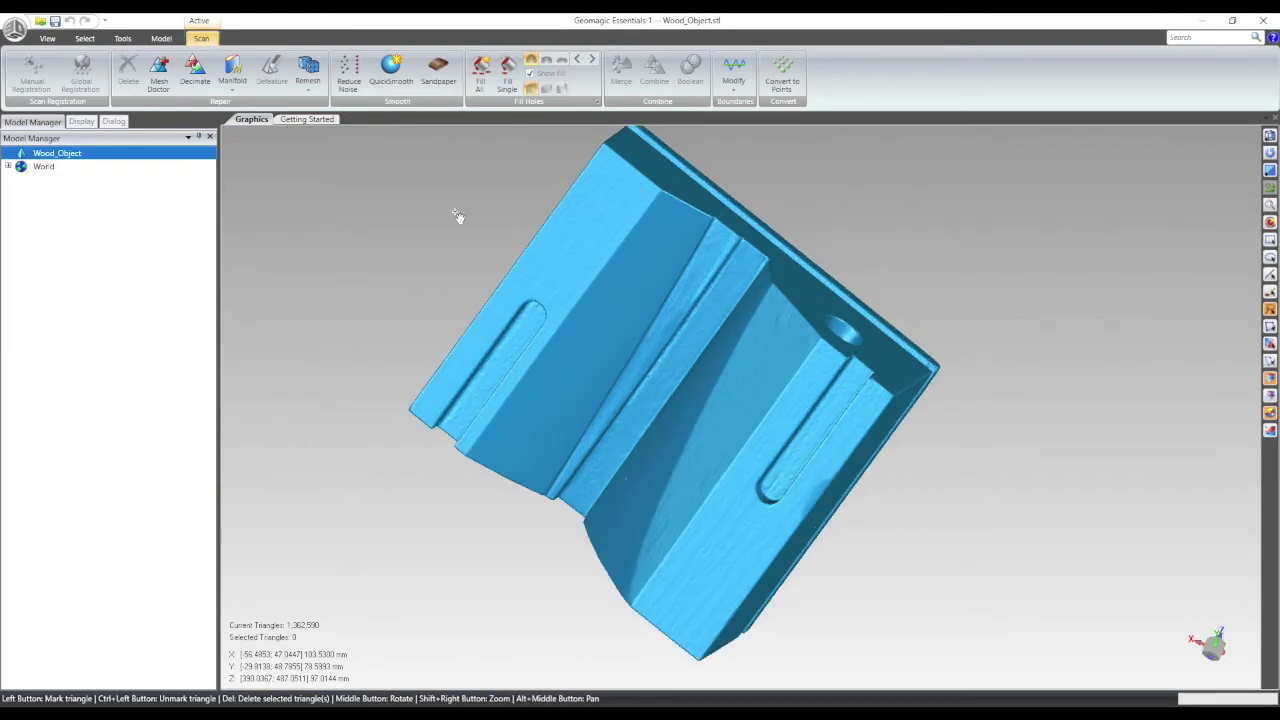
pyautogui.click(81, 121)
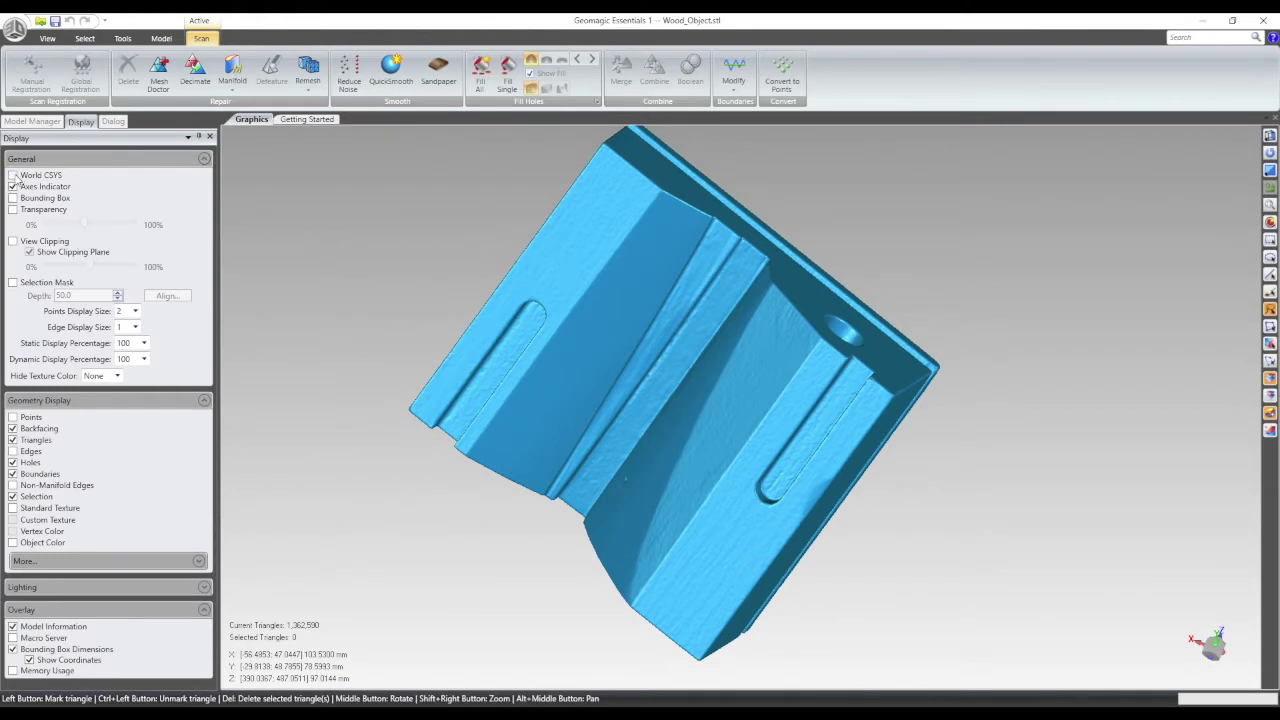
pyautogui.scroll(1, 672, 386)
pyautogui.scroll(-10, 675, 387)
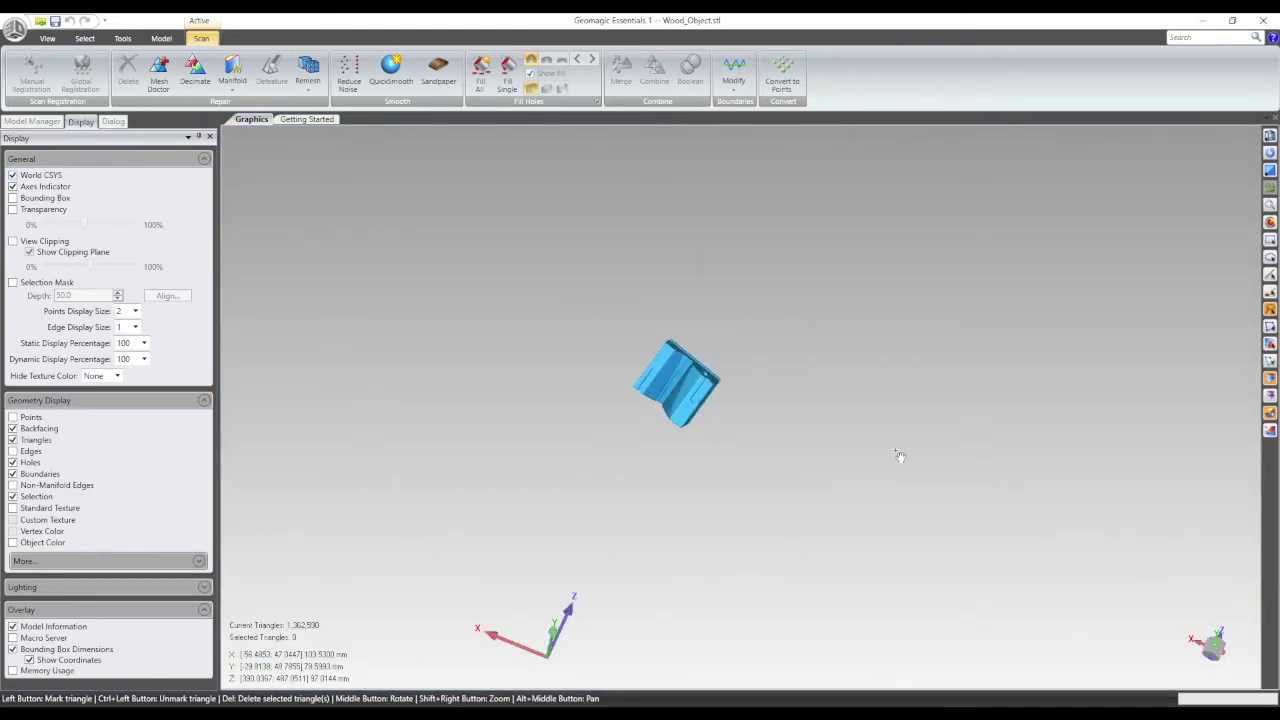
pyautogui.moveTo(669, 314); pyautogui.dragTo(547, 473, button='middle')
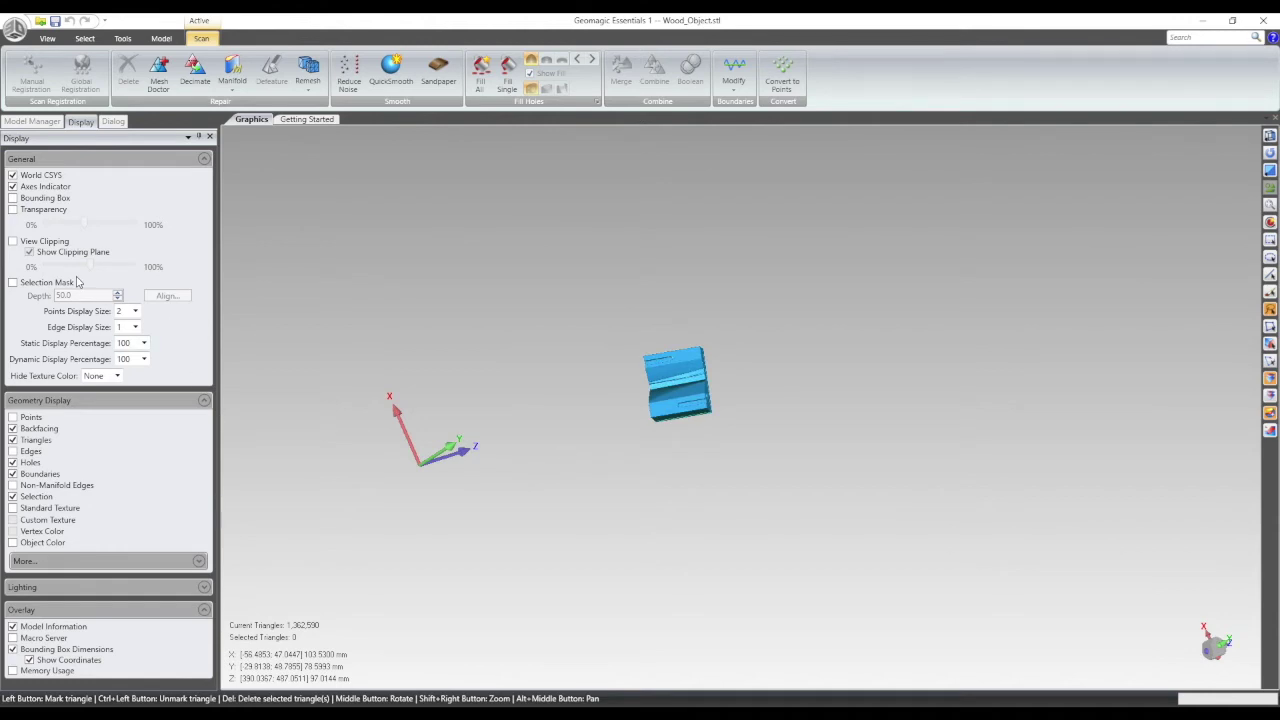
pyautogui.click(13, 175)
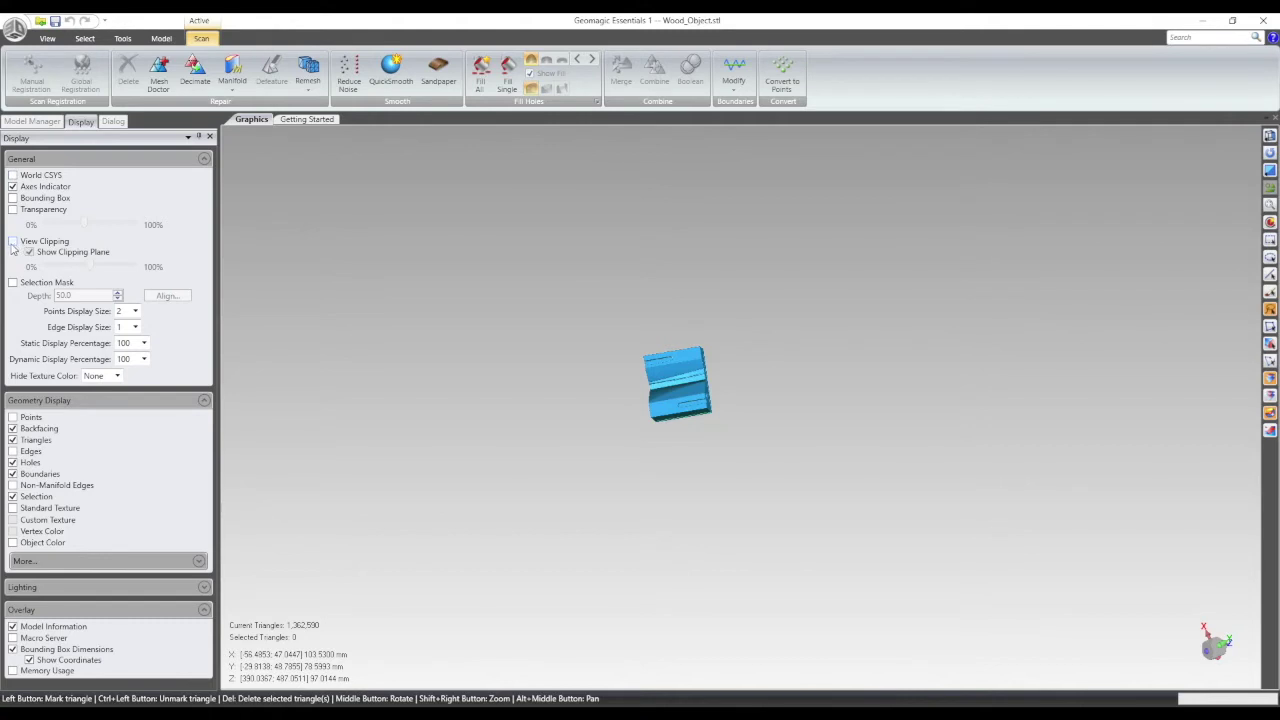
# Step: Section the part temporarily with view clipping, shifting the clipping plane through the body before turning clipping off
pyautogui.scroll(5, 644, 396)
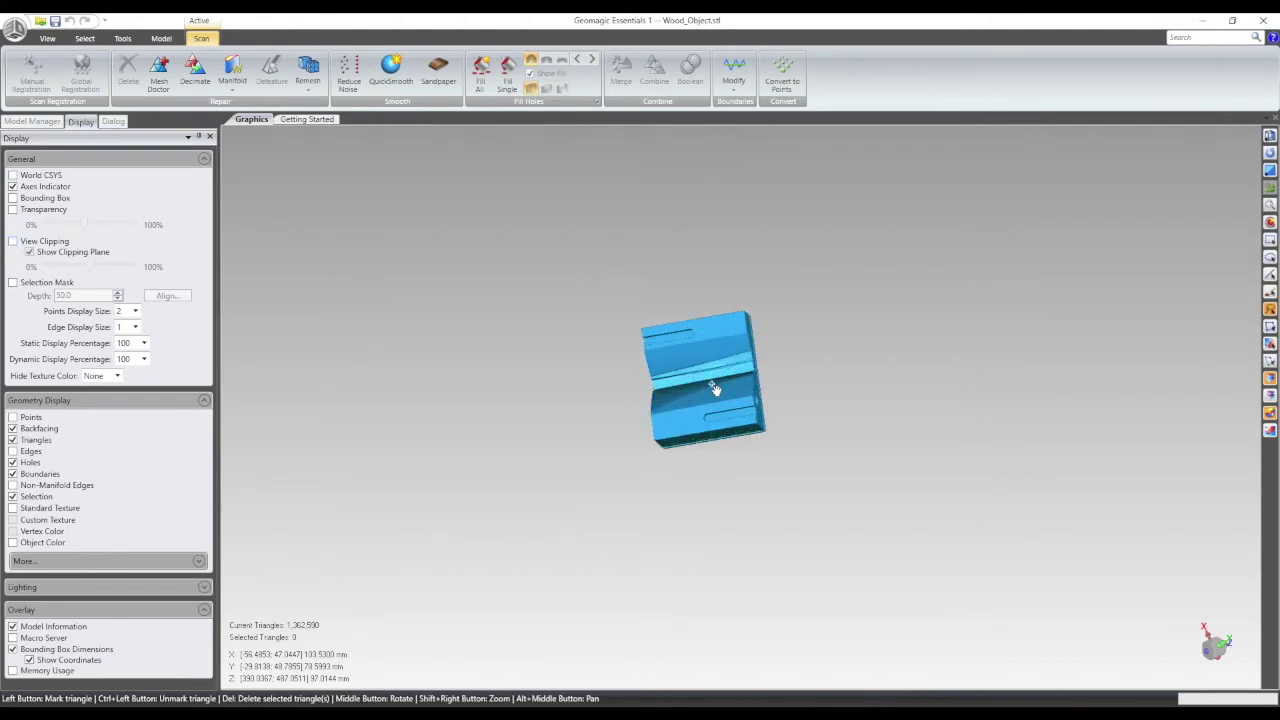
pyautogui.moveTo(690, 240); pyautogui.dragTo(705, 312, button='middle')
pyautogui.scroll(3, 705, 312)
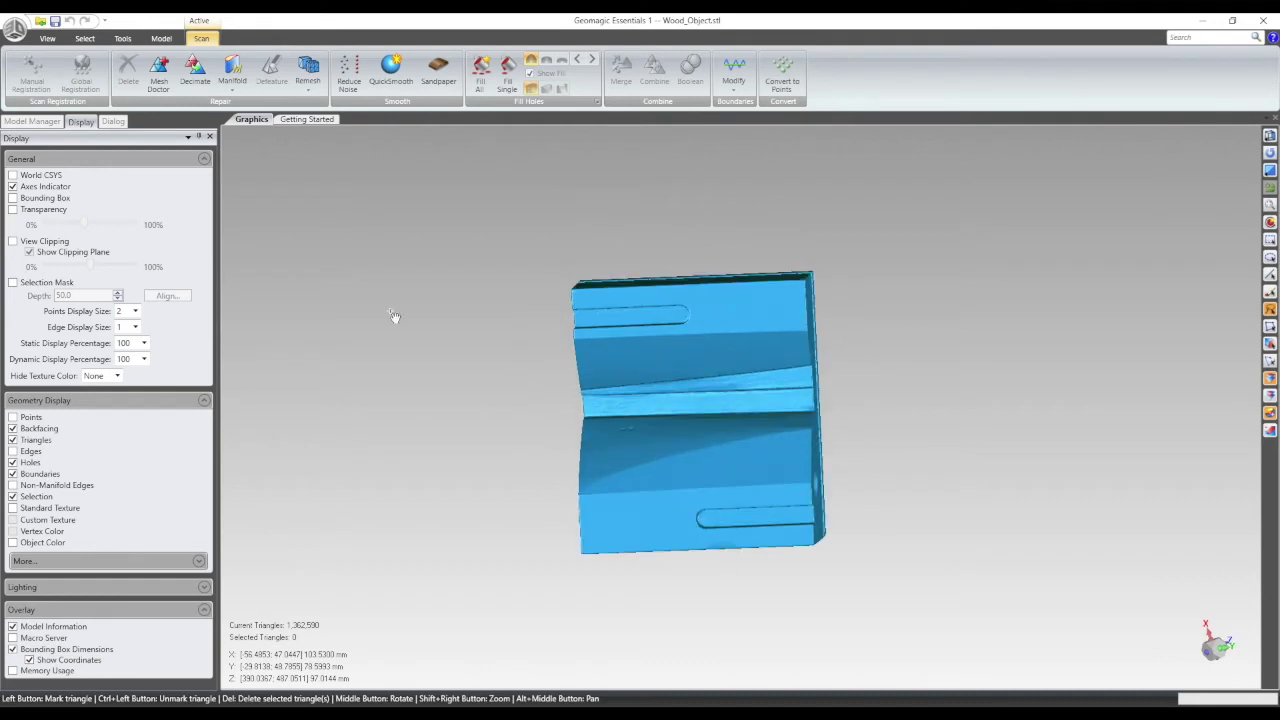
pyautogui.click(13, 242)
pyautogui.moveTo(415, 374); pyautogui.dragTo(670, 423, button='middle')
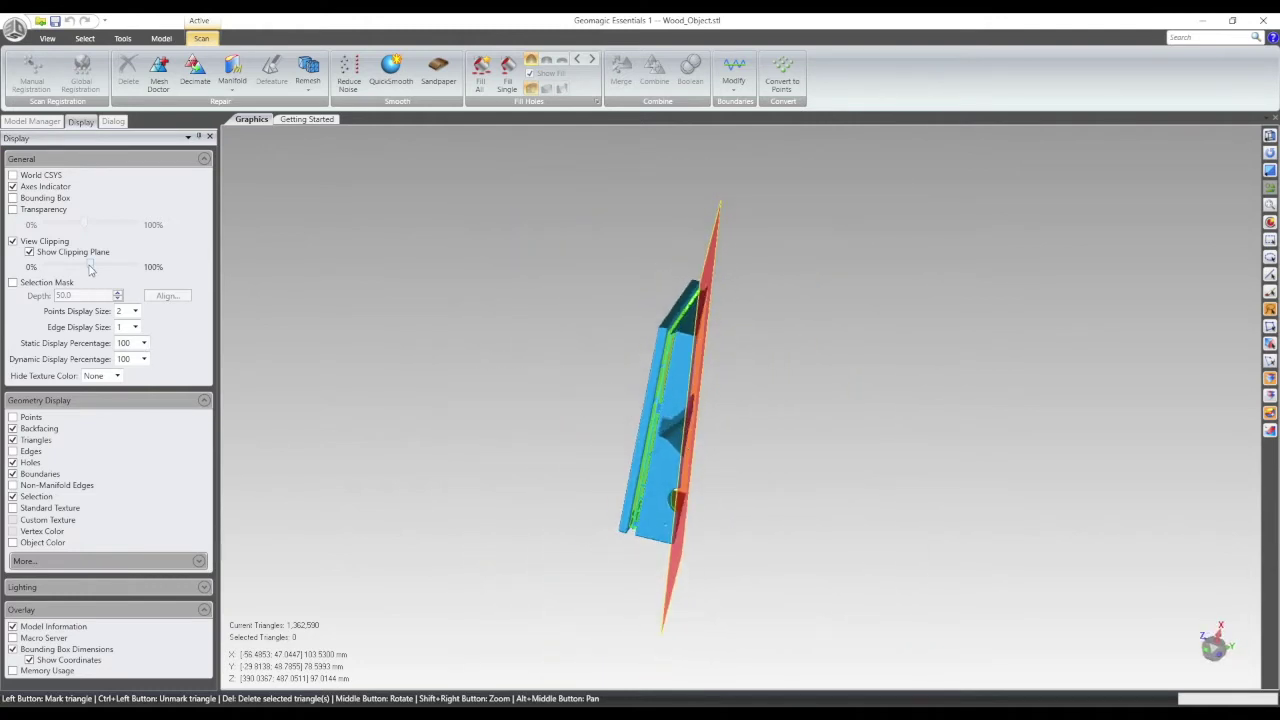
pyautogui.moveTo(89, 268); pyautogui.dragTo(66, 266)
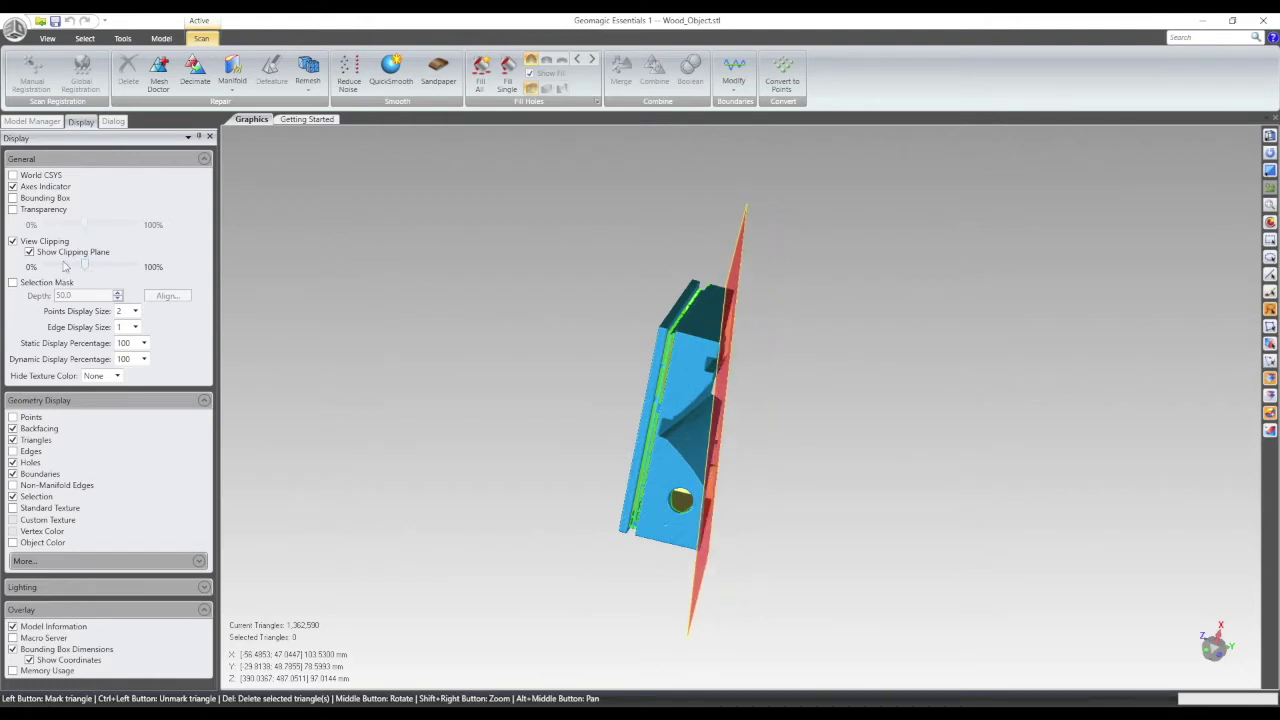
pyautogui.click(13, 242)
# Step: Turn the part to its end face with the hole, examine it with view clipping on, then disable clipping
pyautogui.moveTo(645, 507); pyautogui.dragTo(688, 418, button='middle')
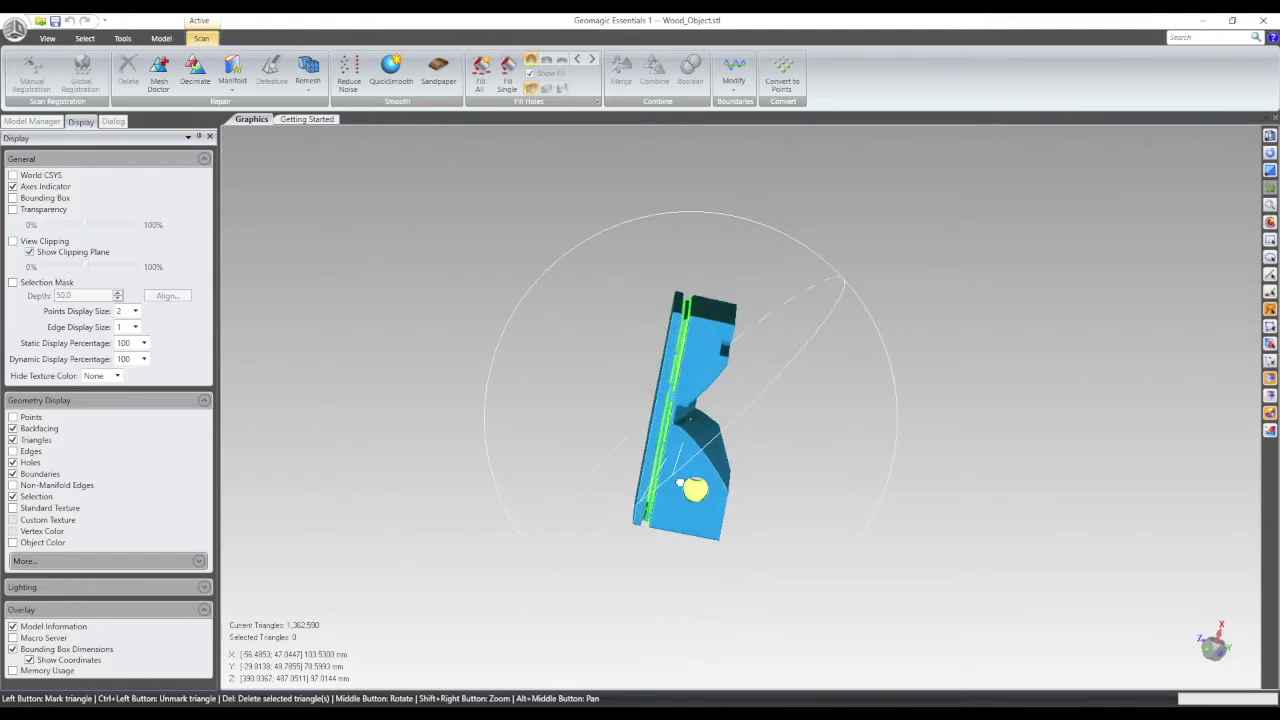
pyautogui.moveTo(680, 484); pyautogui.dragTo(683, 462, button='middle')
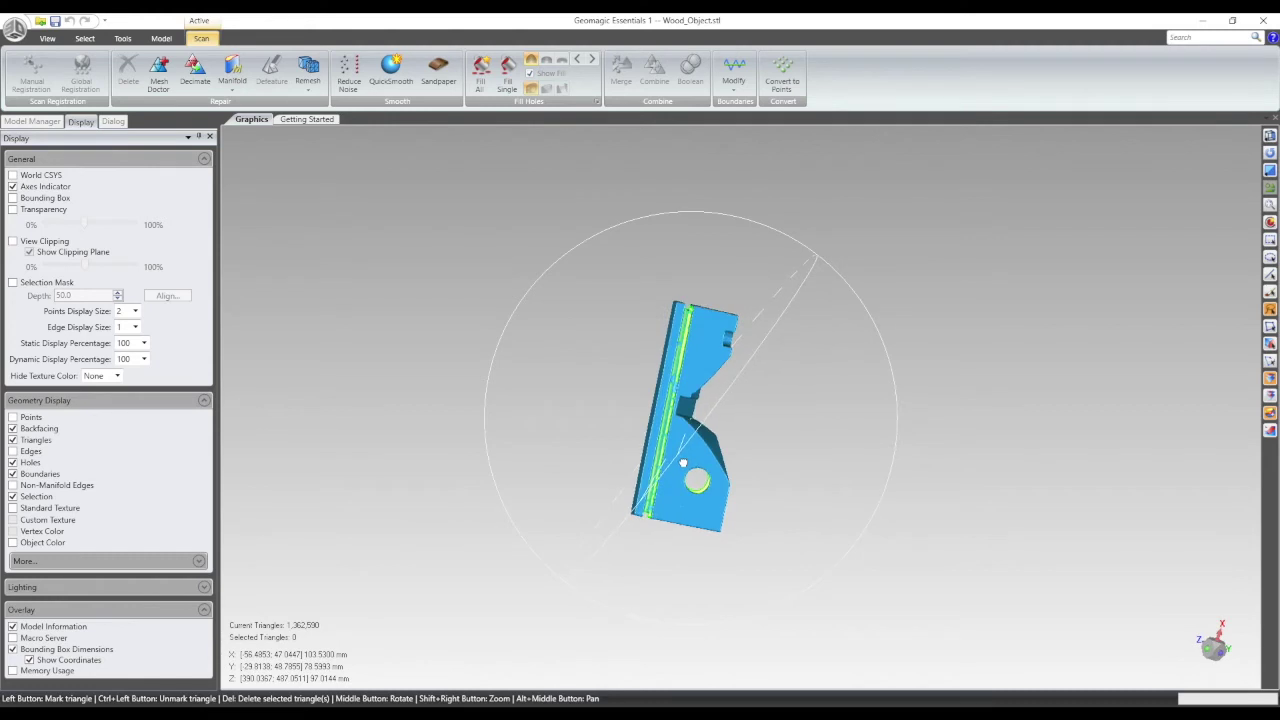
pyautogui.click(13, 242)
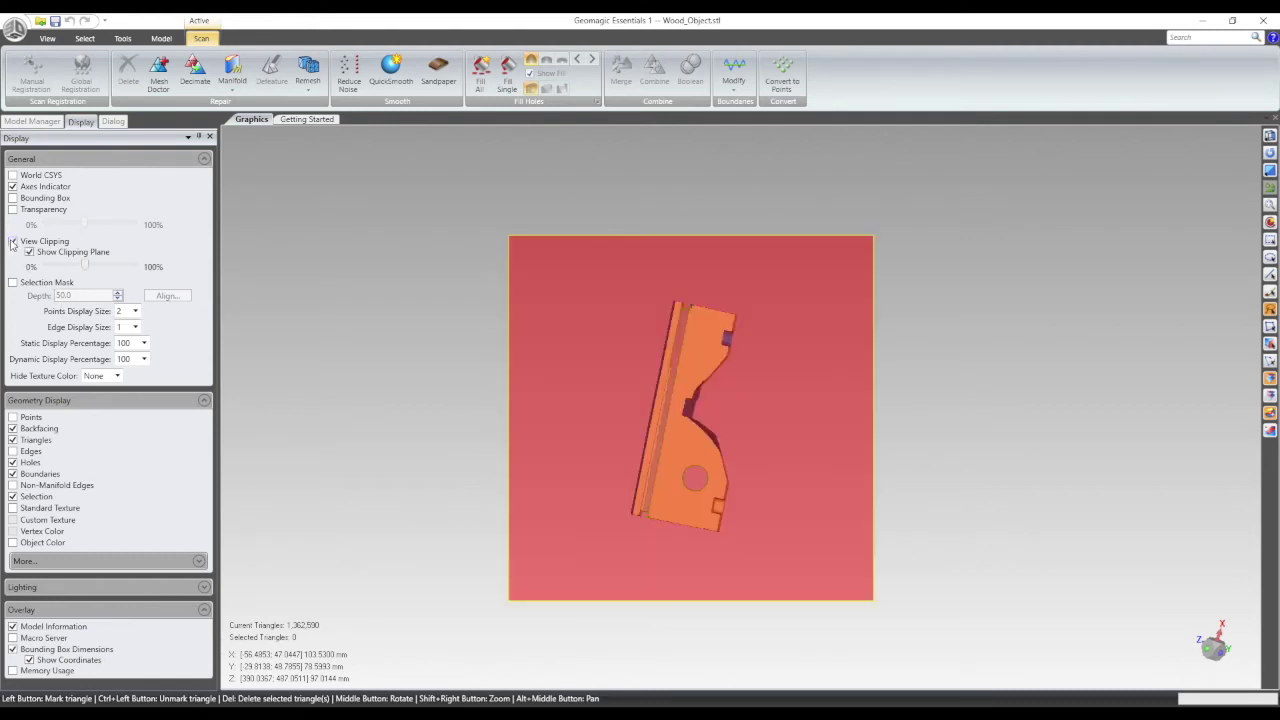
pyautogui.moveTo(431, 360); pyautogui.dragTo(688, 421, button='middle')
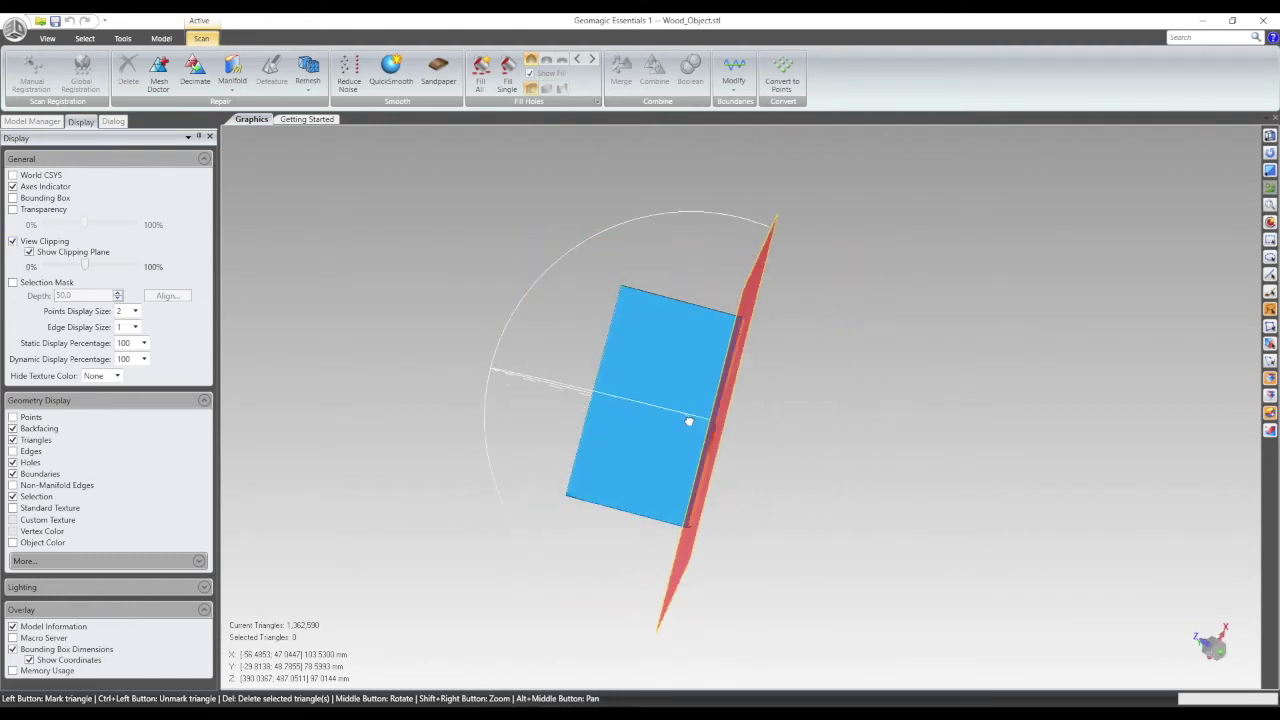
pyautogui.moveTo(88, 263)
pyautogui.mouseDown()
pyautogui.moveTo(74, 268)
pyautogui.moveTo(87, 276)
pyautogui.mouseUp()
pyautogui.moveTo(883, 381); pyautogui.dragTo(642, 376, button='middle')
pyautogui.moveTo(1002, 343); pyautogui.dragTo(726, 271, button='middle')
pyautogui.click(13, 242)
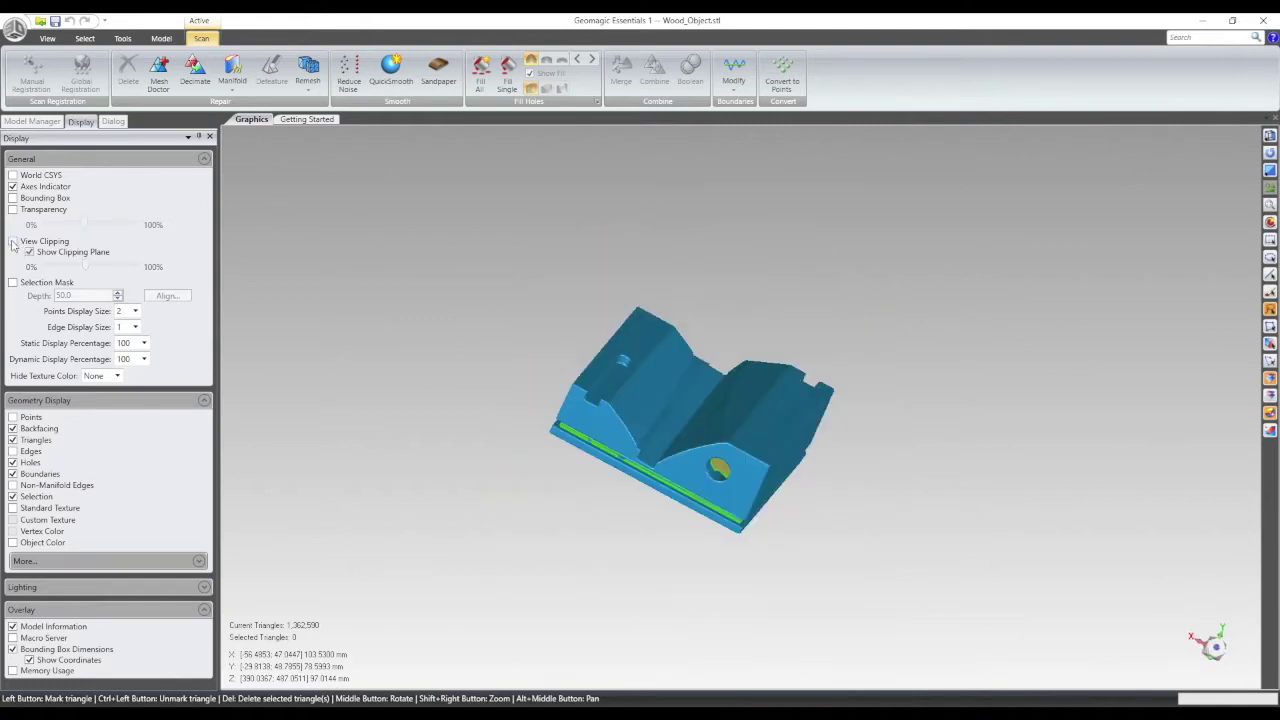
# Step: Make the part transparent, adjust the transparency amount to see inside it, and restore the opaque display
pyautogui.click(13, 210)
pyautogui.moveTo(86, 225)
pyautogui.mouseDown()
pyautogui.moveTo(125, 228)
pyautogui.moveTo(48, 226)
pyautogui.moveTo(92, 227)
pyautogui.mouseUp()
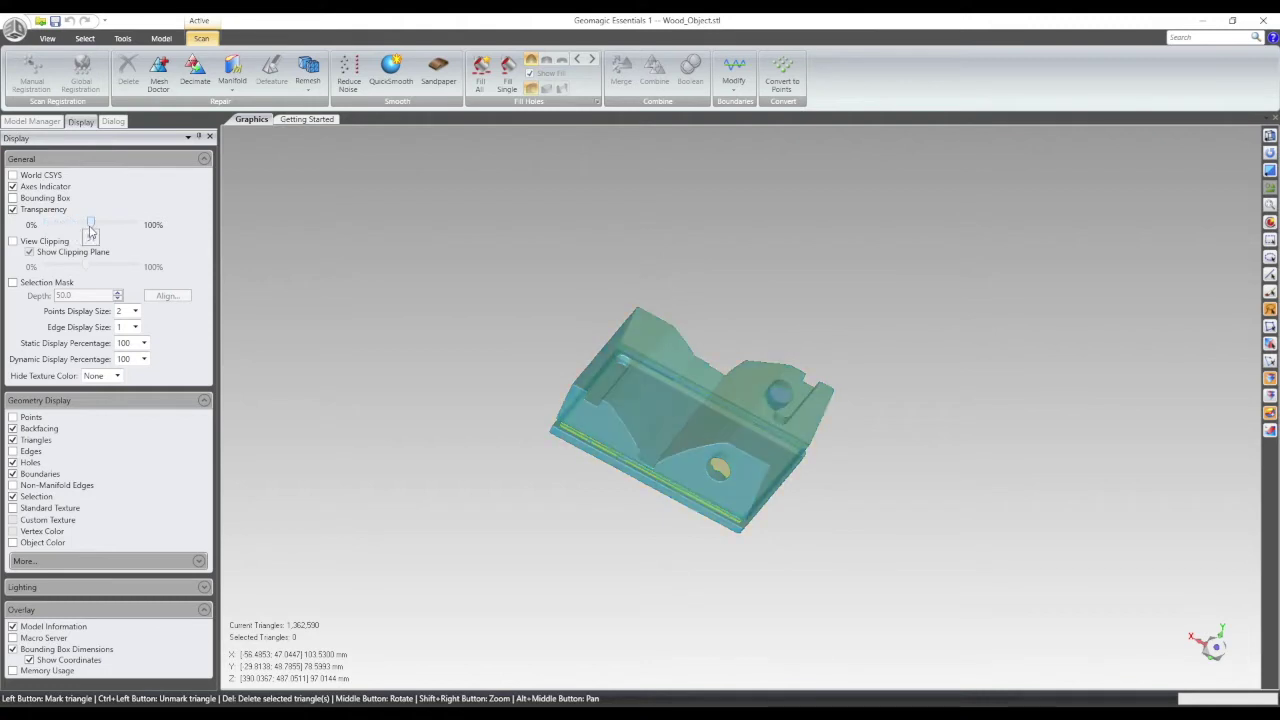
pyautogui.click(13, 210)
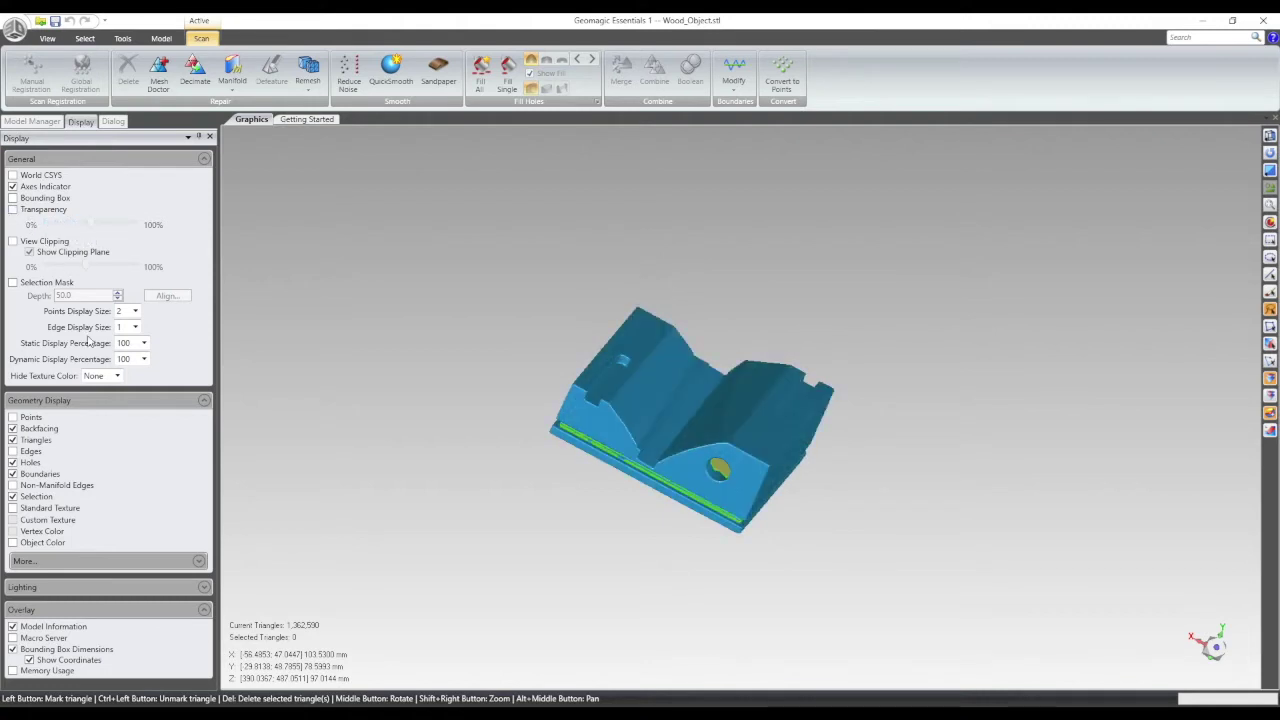
# Step: Show the mesh edges, examine the triangle density on the part's end face up close, and hide the edges again
pyautogui.click(14, 453)
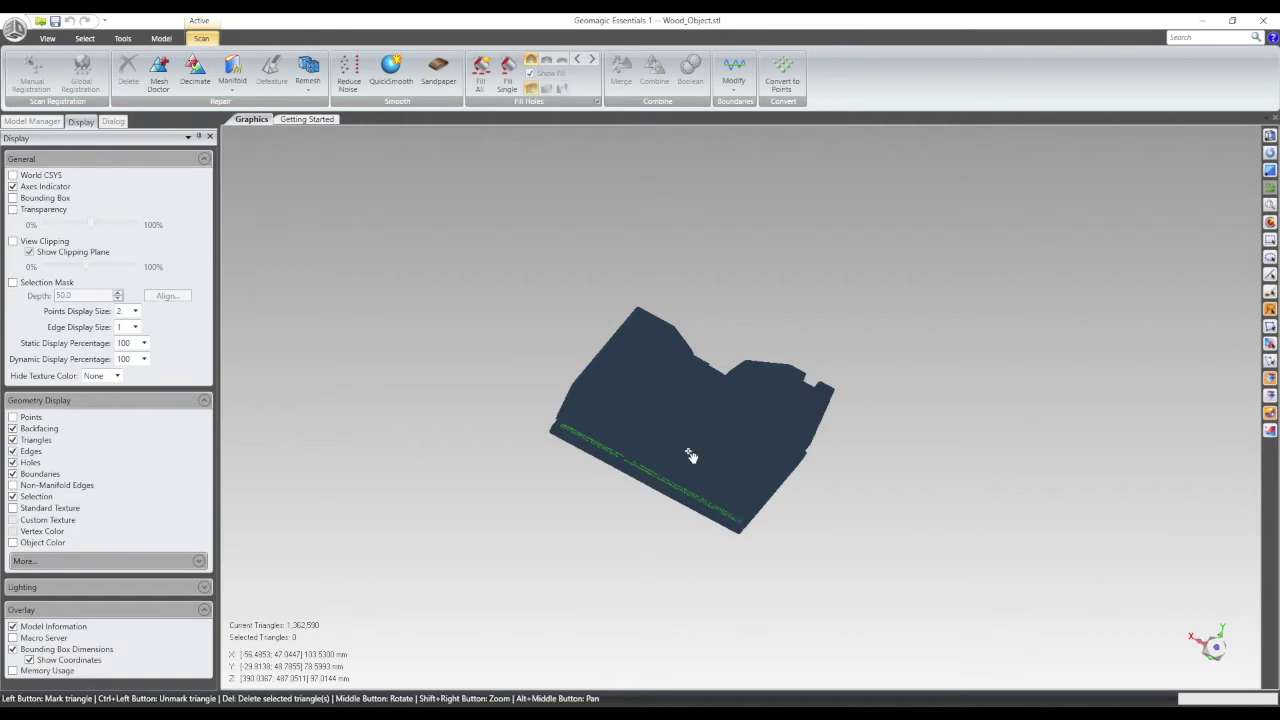
pyautogui.scroll(3, 688, 451)
pyautogui.scroll(5, 455, 395)
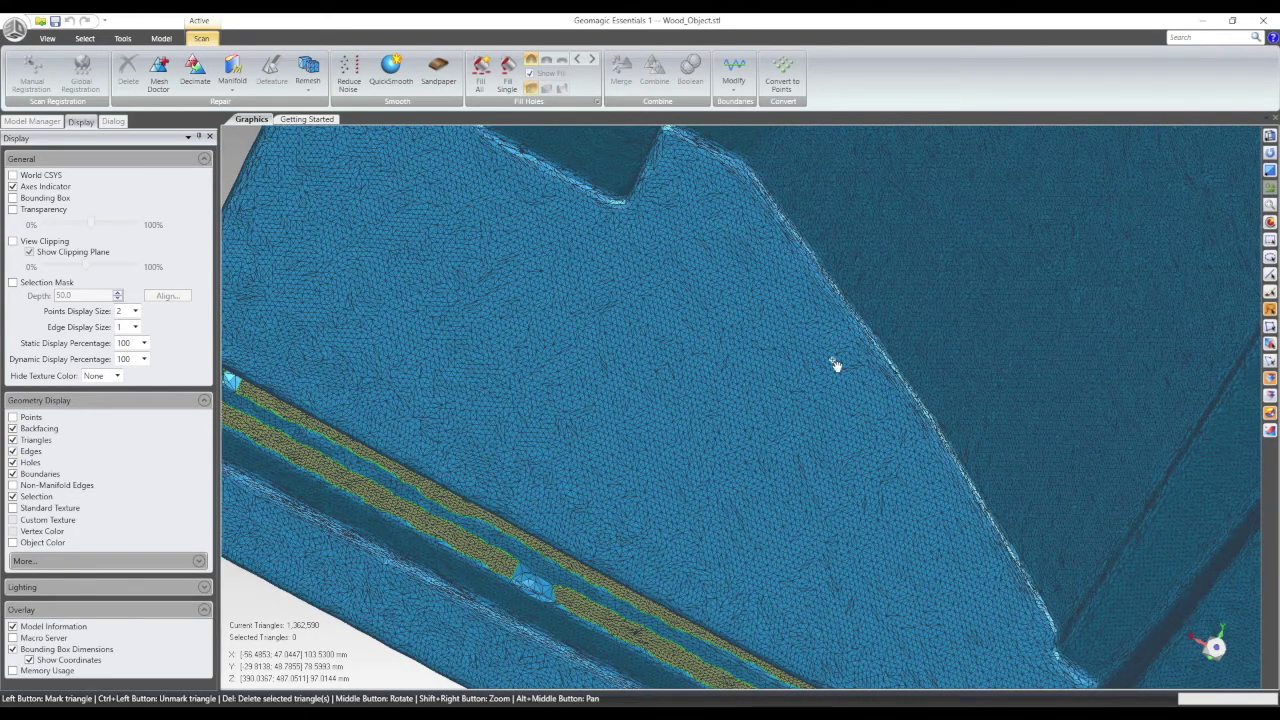
pyautogui.scroll(2, 868, 340)
pyautogui.scroll(-5, 868, 340)
pyautogui.moveTo(589, 286); pyautogui.dragTo(528, 303, button='middle')
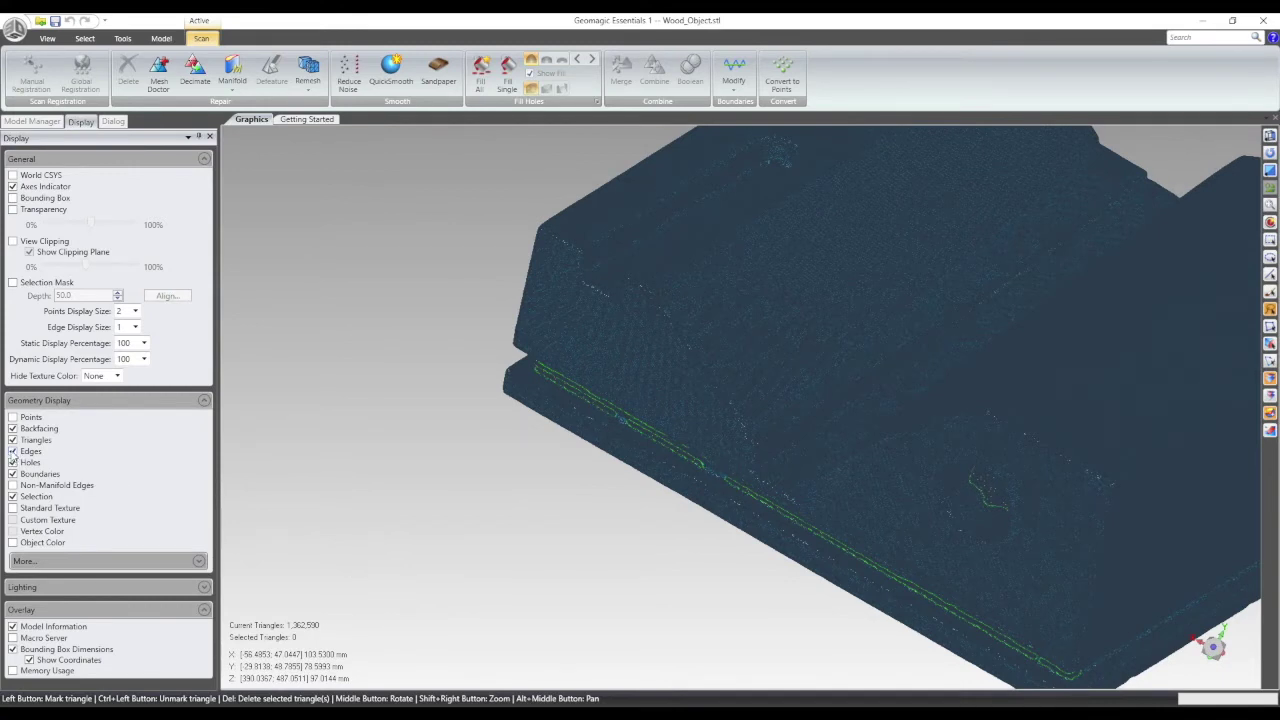
pyautogui.click(13, 452)
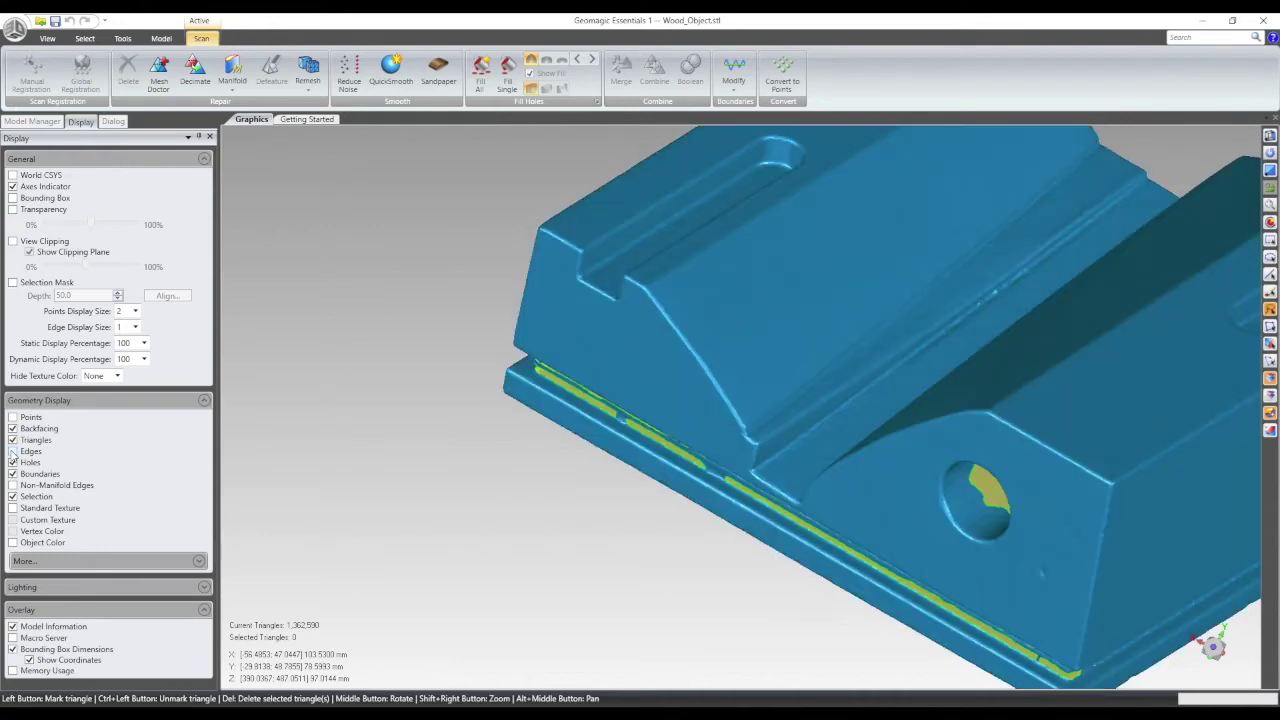
# Step: Decimate the Wood_Object mesh to 50 percent of its triangle count
pyautogui.click(30, 122)
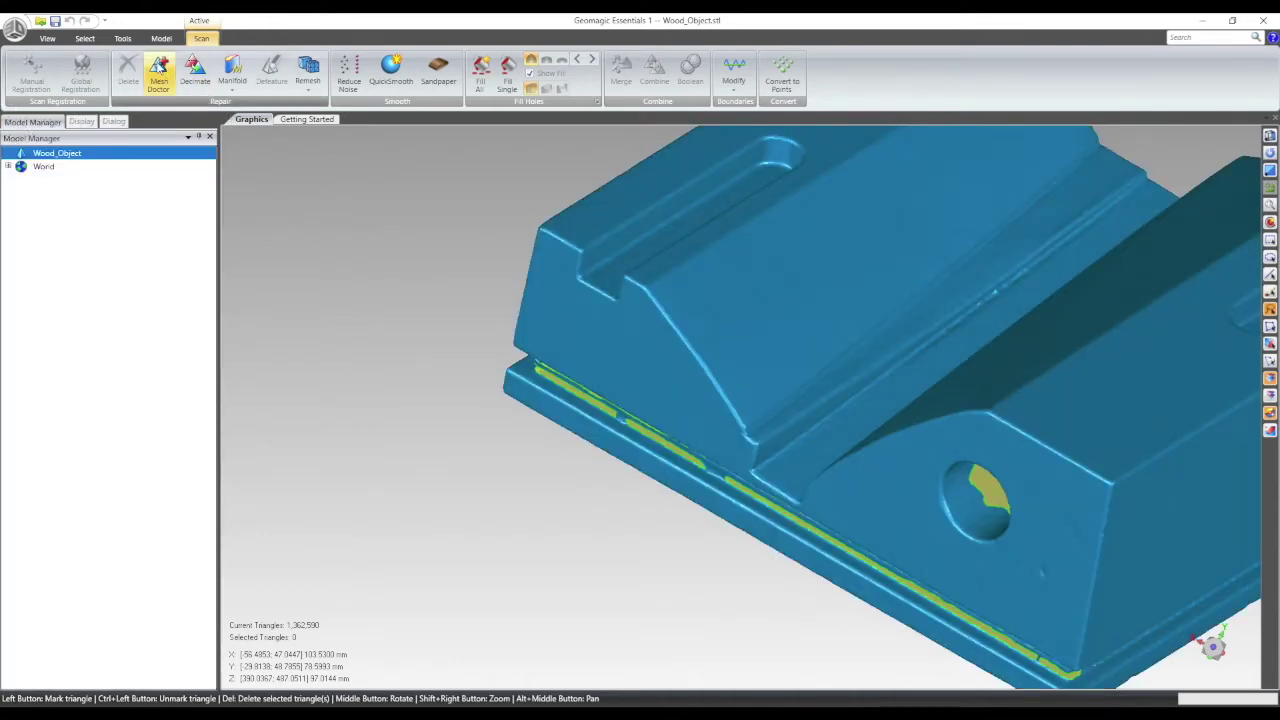
pyautogui.click(195, 68)
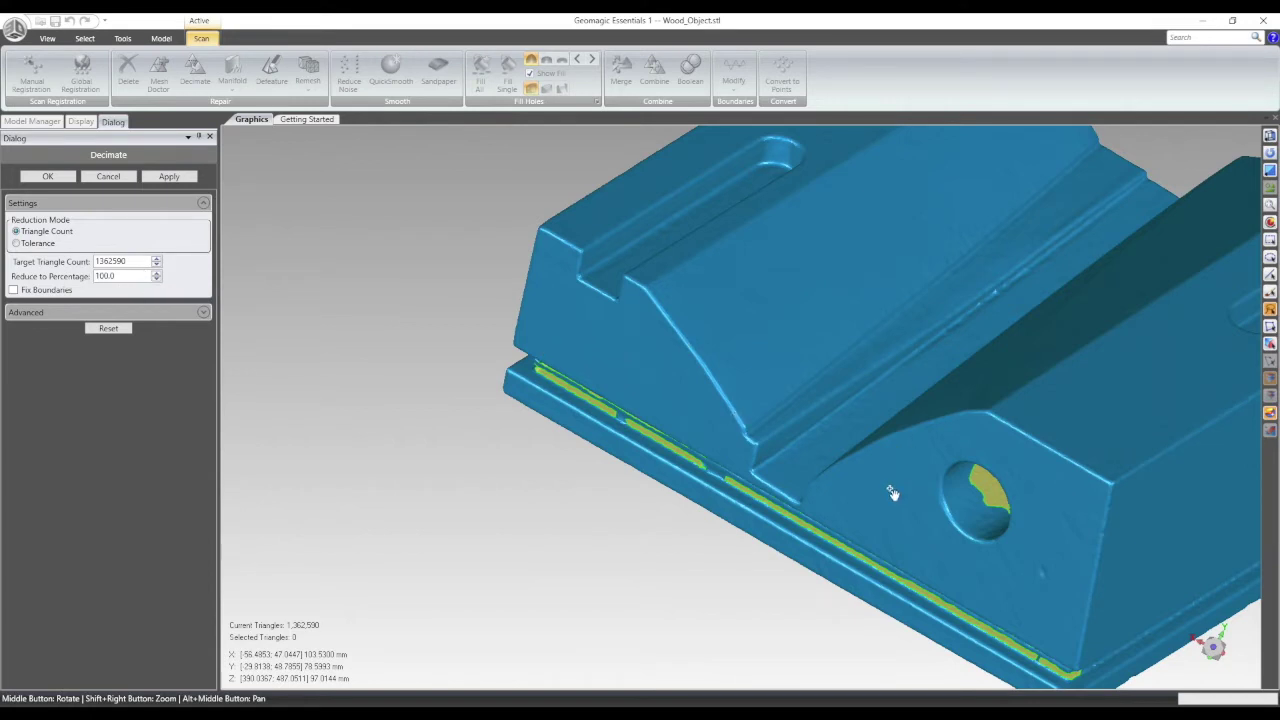
pyautogui.click(156, 279)
pyautogui.click(156, 279)
pyautogui.click(181, 177)
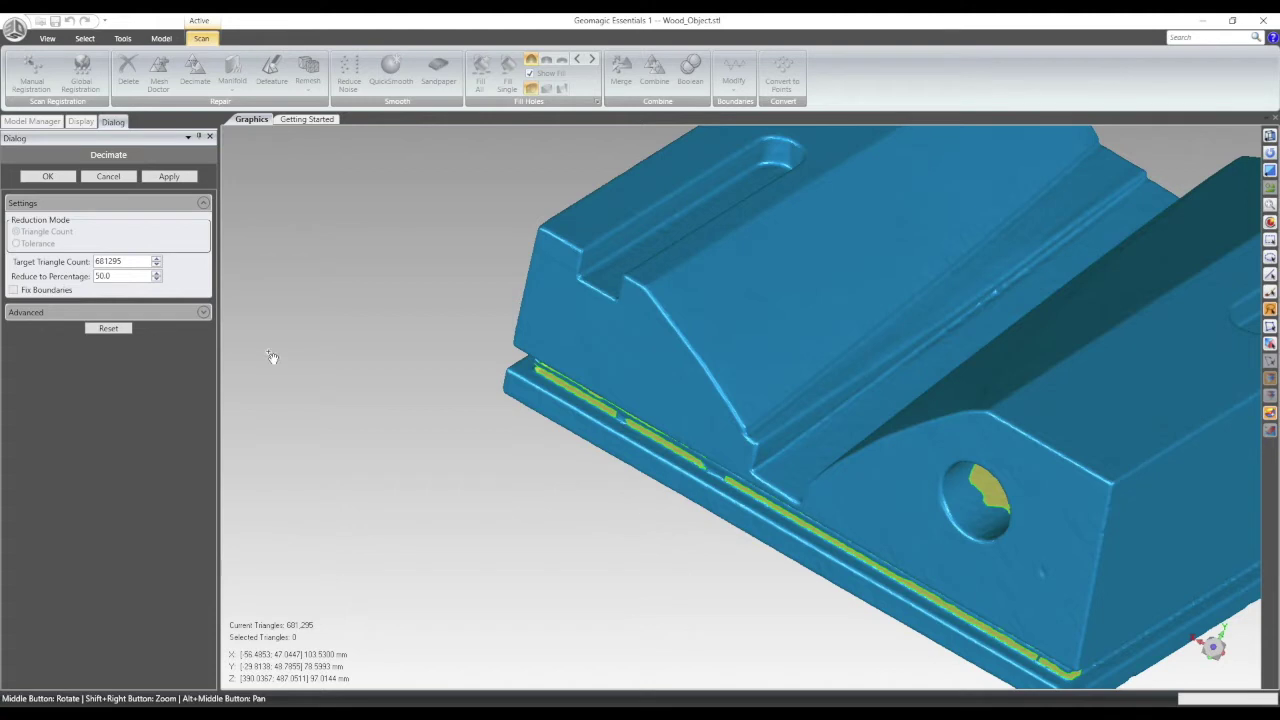
pyautogui.click(48, 176)
# Step: Show the mesh edges on the decimated part and examine the triangle structure on flat faces and along sharp edges
pyautogui.scroll(3, 620, 445)
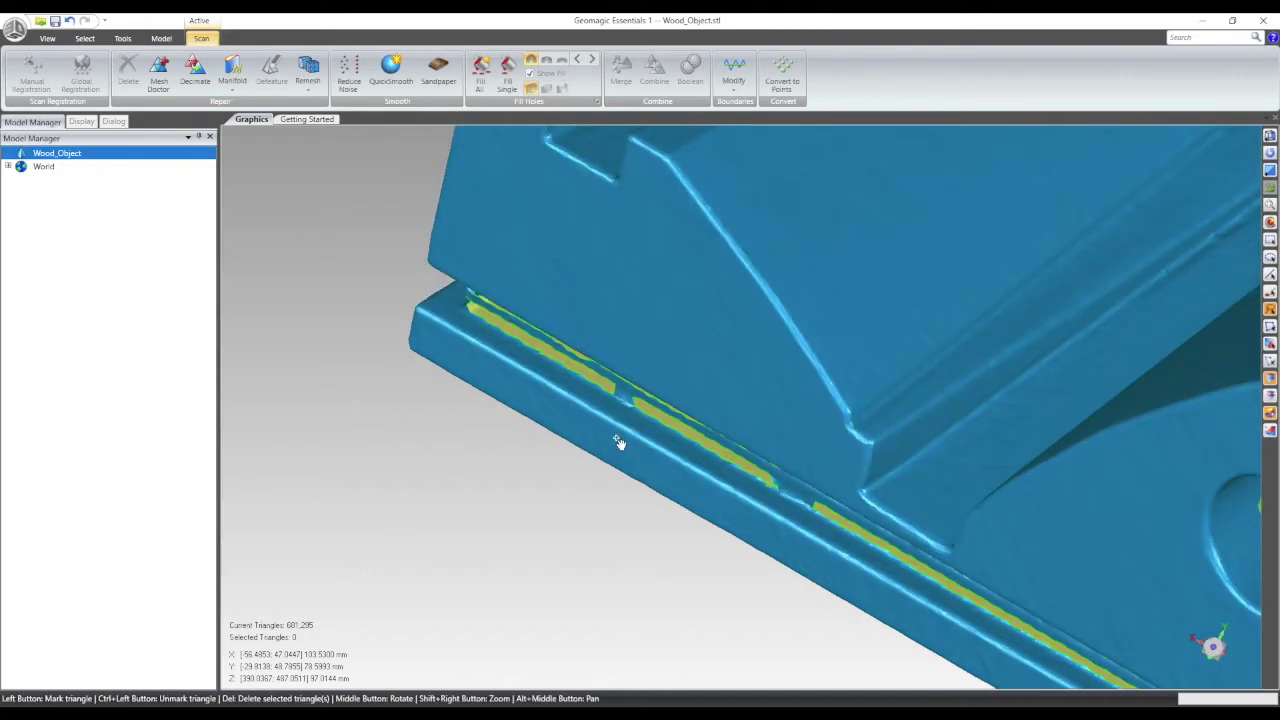
pyautogui.scroll(-6, 620, 443)
pyautogui.moveTo(1000, 502); pyautogui.dragTo(348, 316, button='middle')
pyautogui.click(81, 121)
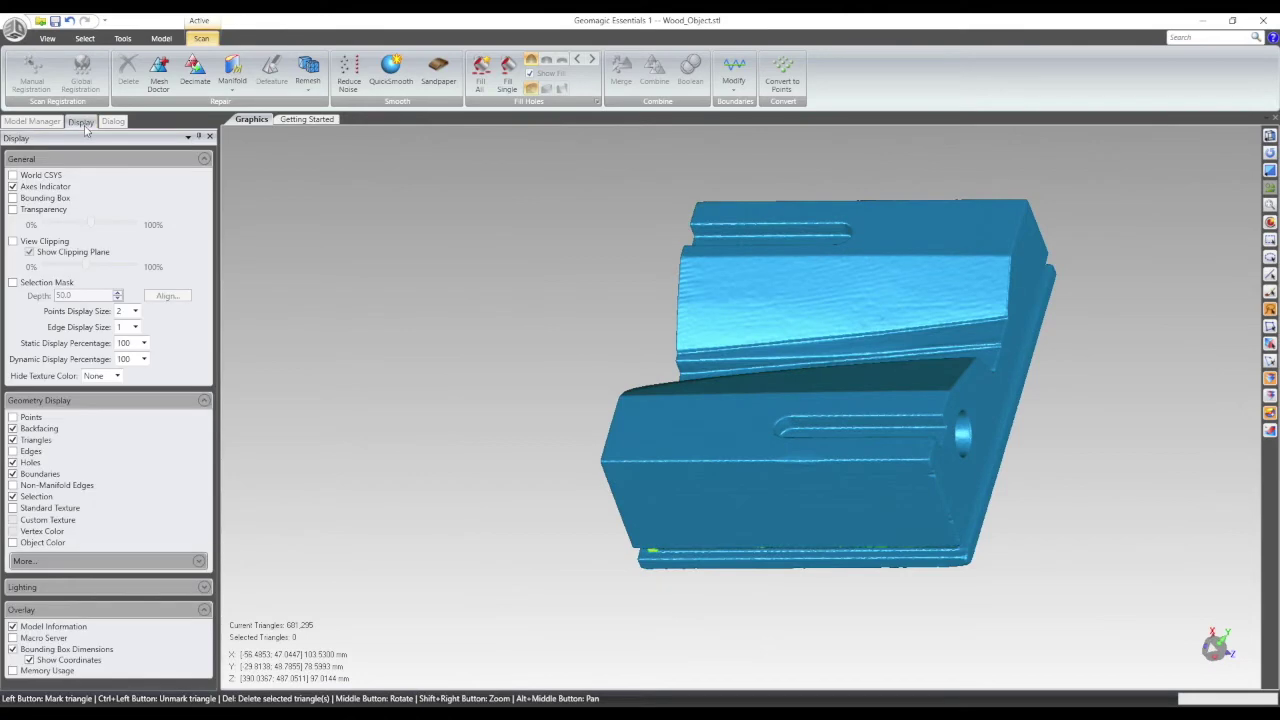
pyautogui.click(13, 451)
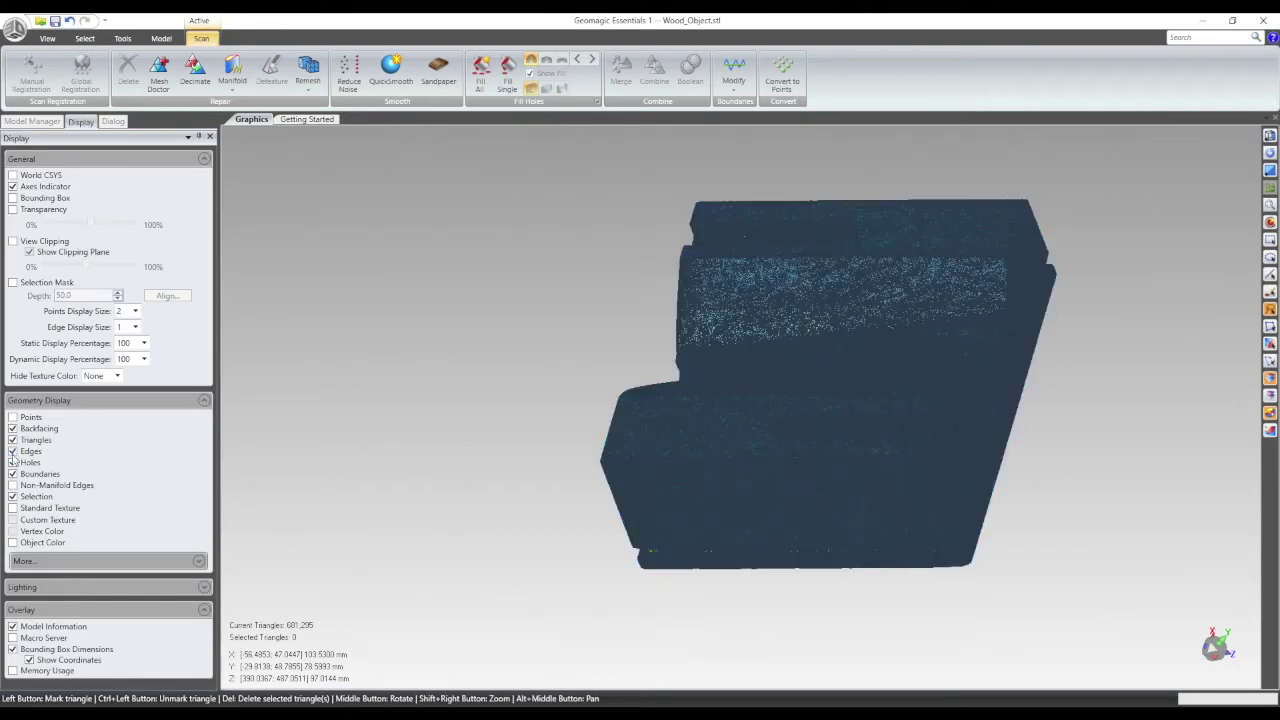
pyautogui.scroll(3, 849, 300)
pyautogui.scroll(2, 795, 257)
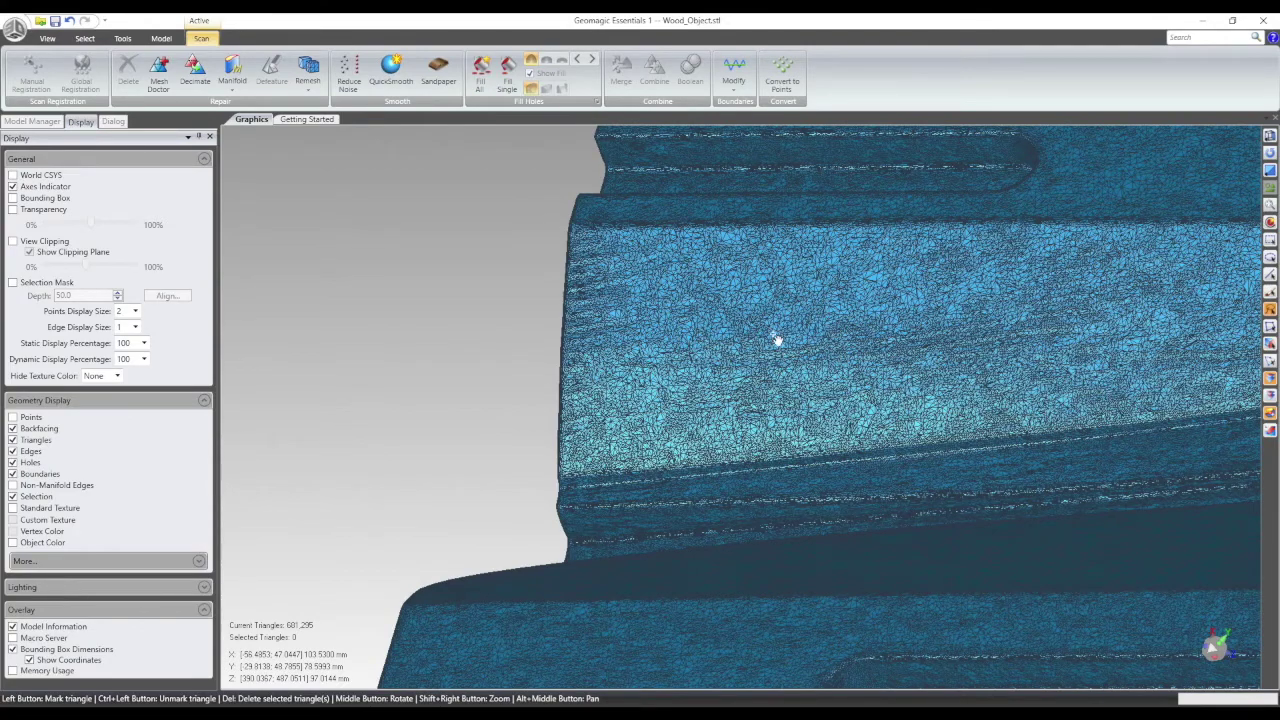
pyautogui.moveTo(464, 355); pyautogui.dragTo(1212, 537, button='middle')
pyautogui.scroll(-3, 431, 340)
pyautogui.scroll(3, 436, 344)
pyautogui.scroll(2, 488, 338)
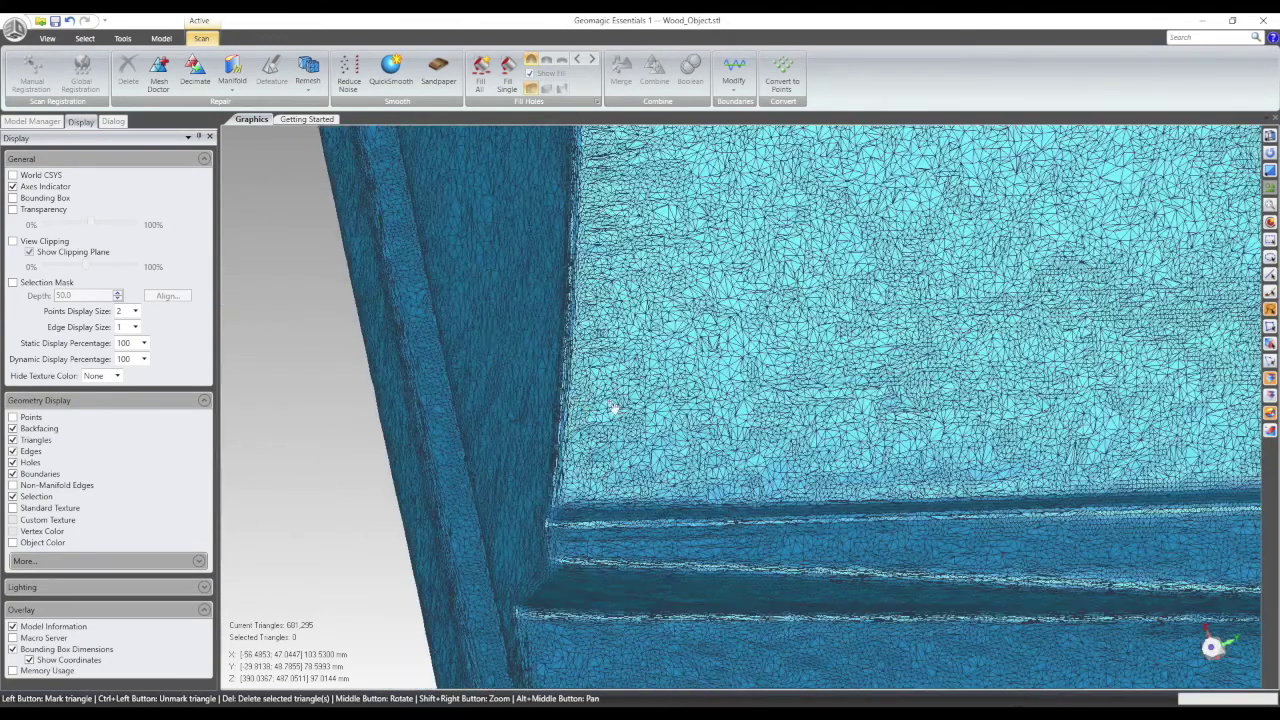
pyautogui.scroll(2, 600, 405)
pyautogui.moveTo(588, 388); pyautogui.dragTo(989, 320, button='middle')
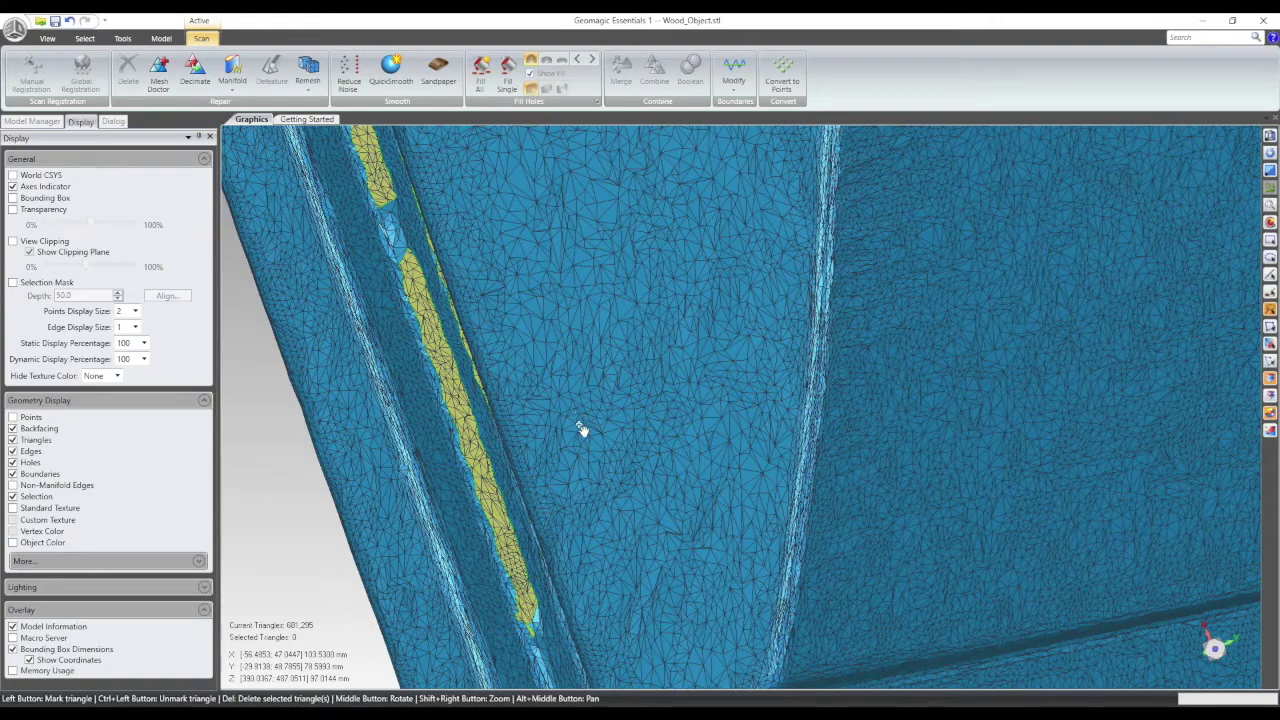
pyautogui.scroll(-1, 685, 495)
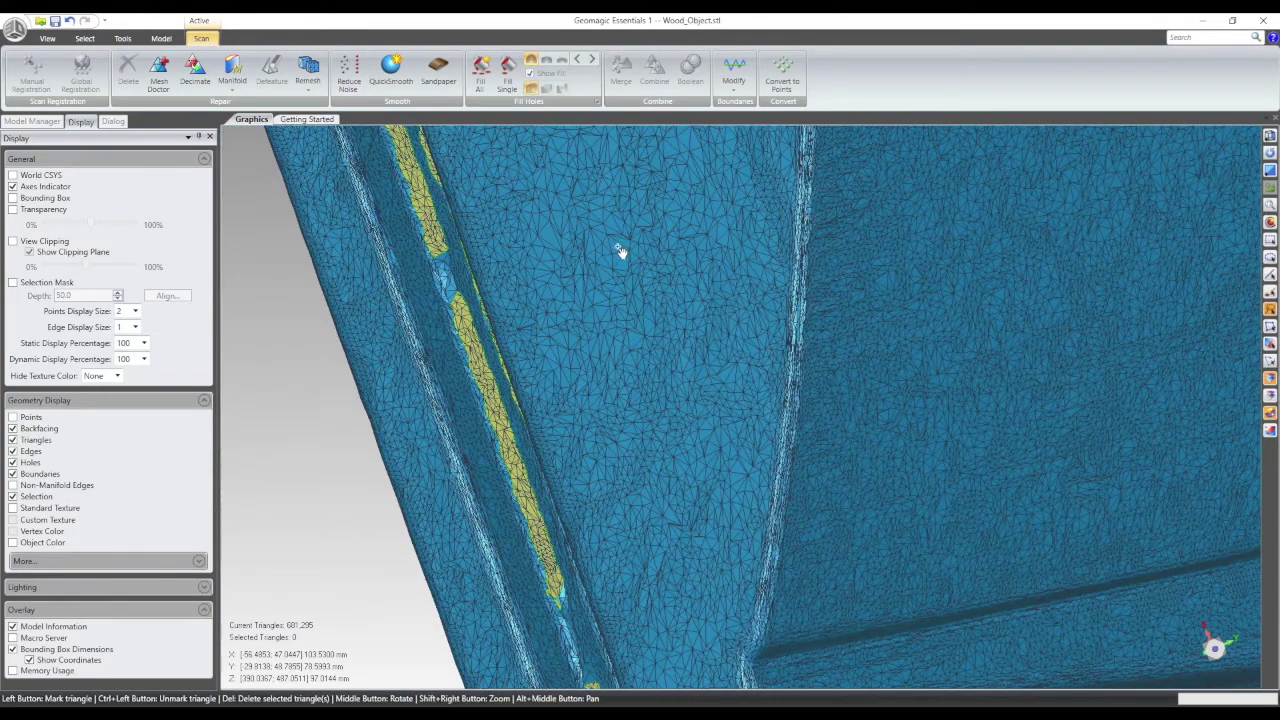
# Step: Hide the mesh edges so the decimated part is displayed as a plain shaded surface
pyautogui.scroll(-1, 556, 405)
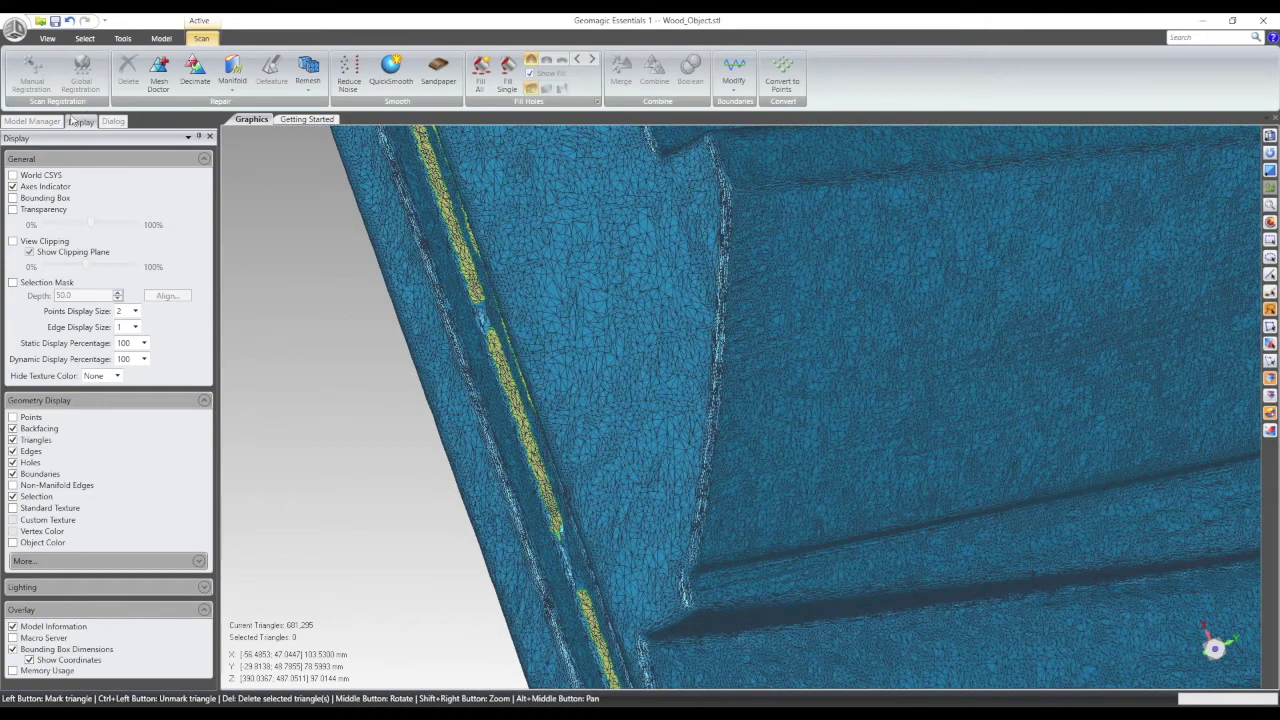
pyautogui.click(16, 127)
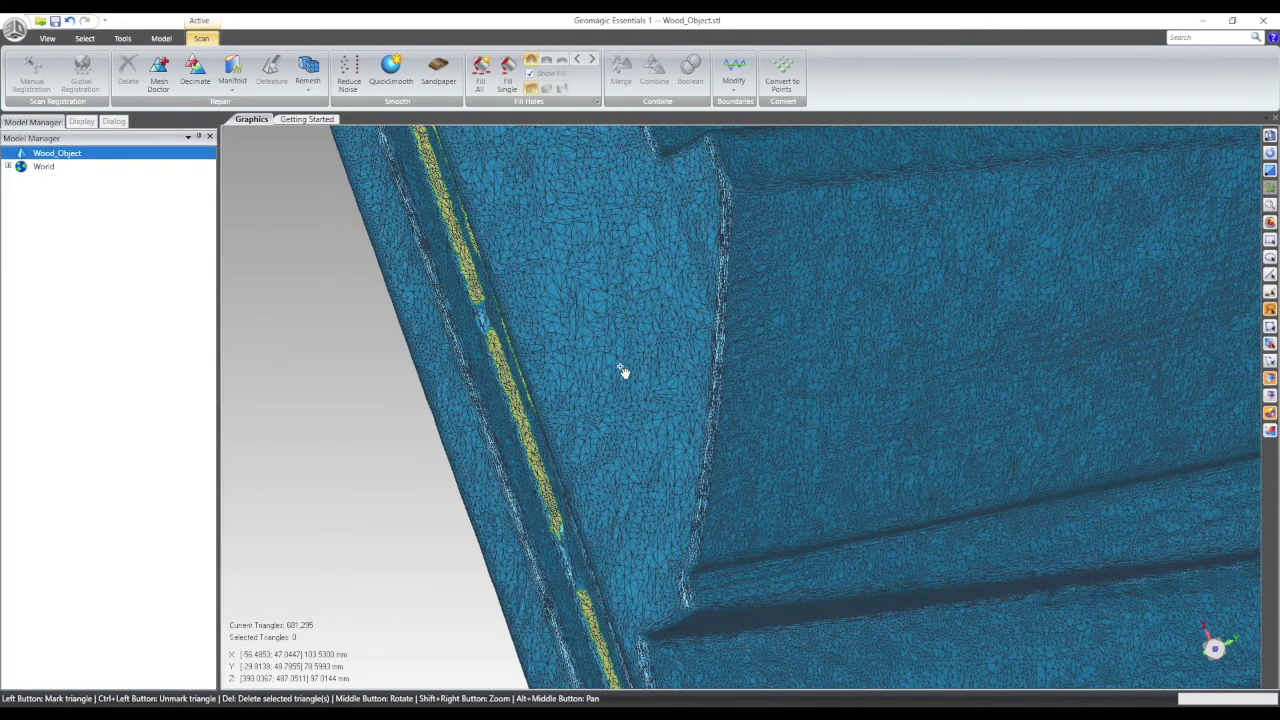
pyautogui.scroll(-3, 618, 365)
pyautogui.click(81, 121)
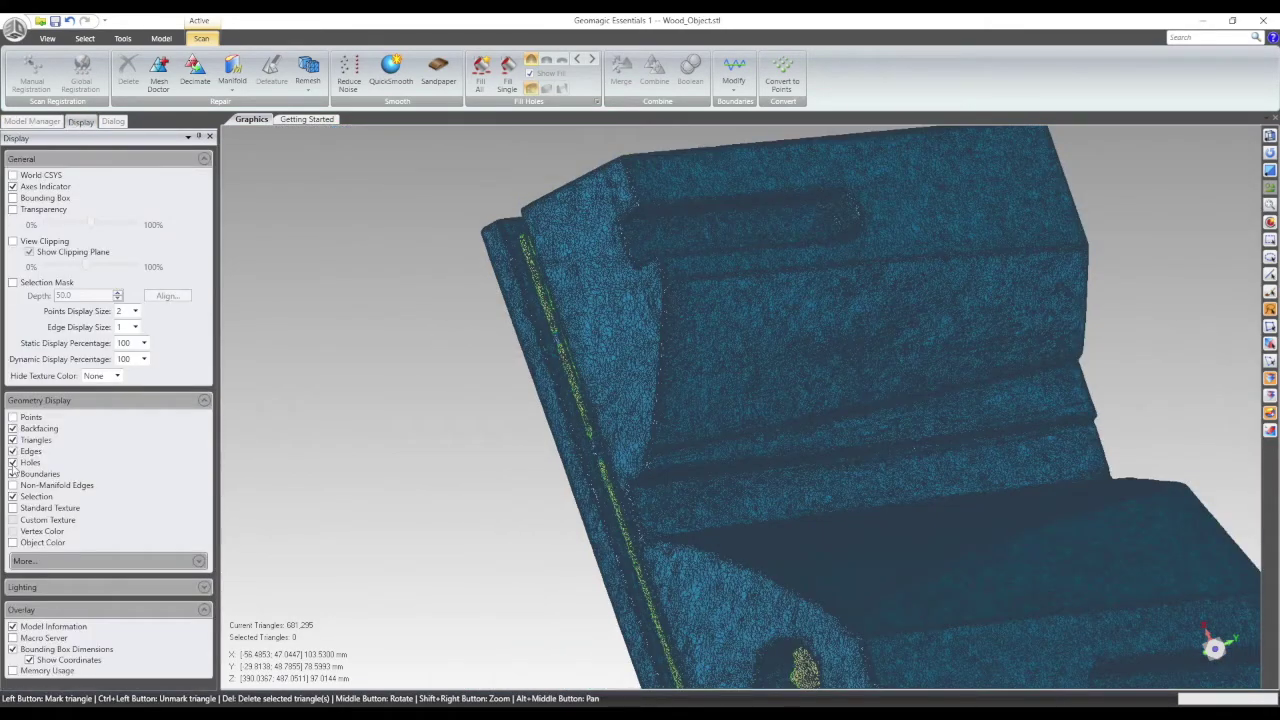
pyautogui.click(13, 451)
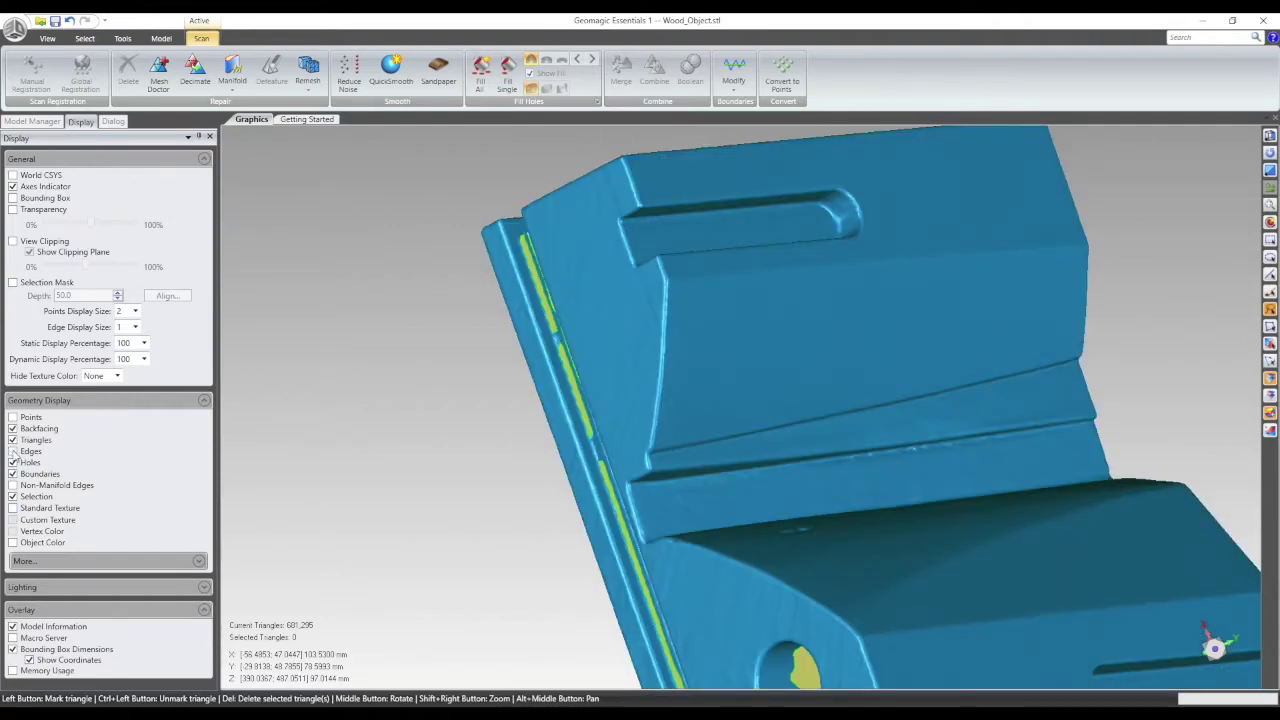
pyautogui.scroll(-3, 994, 423)
pyautogui.moveTo(981, 500); pyautogui.dragTo(314, 123, button='middle')
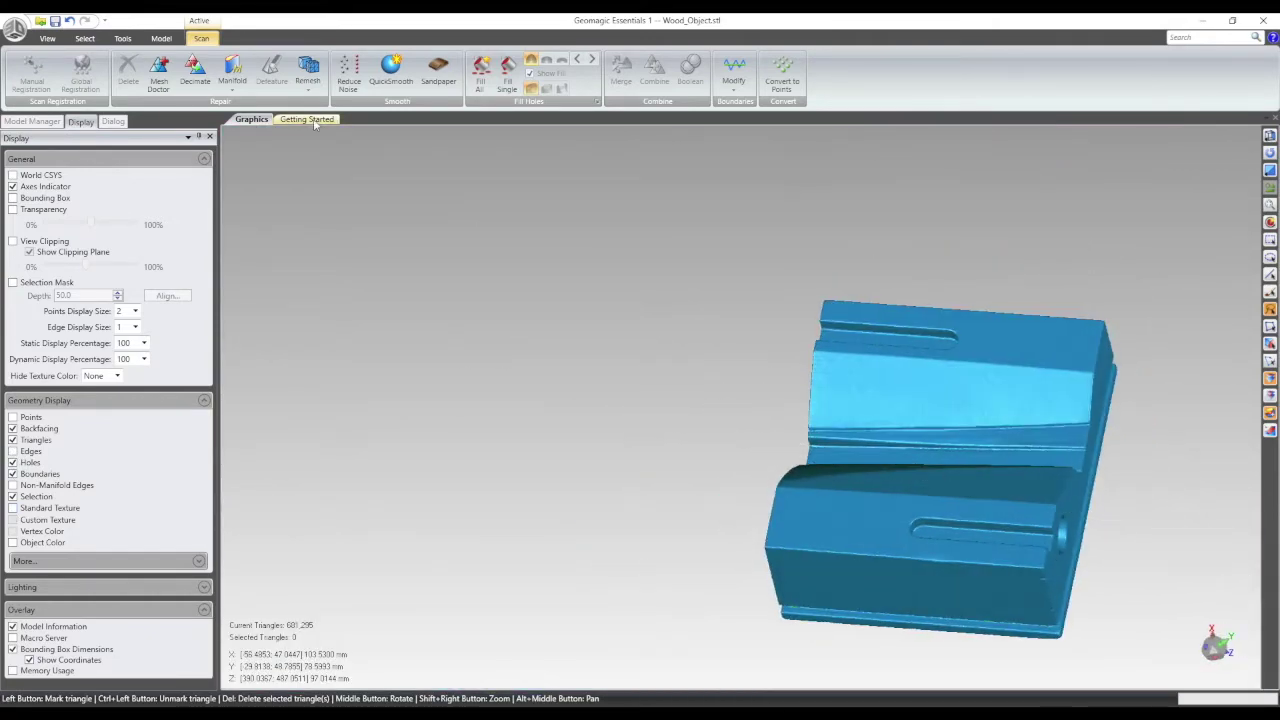
pyautogui.click(30, 122)
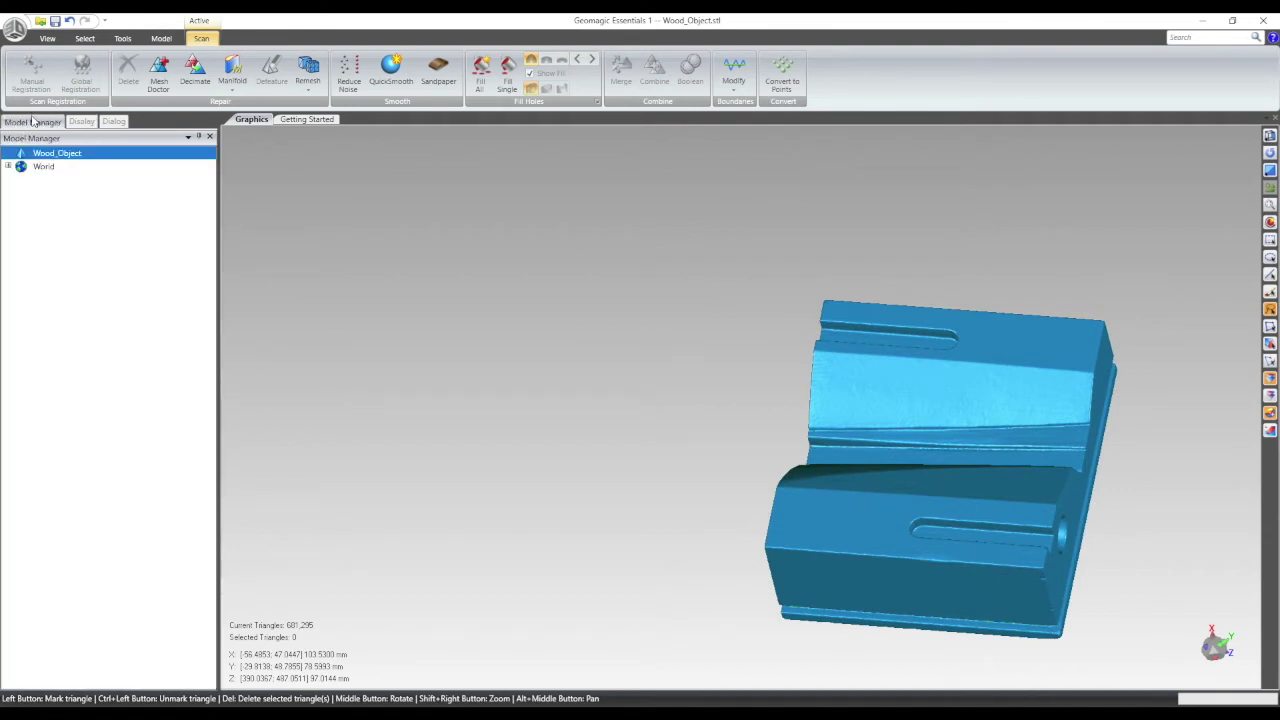
pyautogui.click(161, 39)
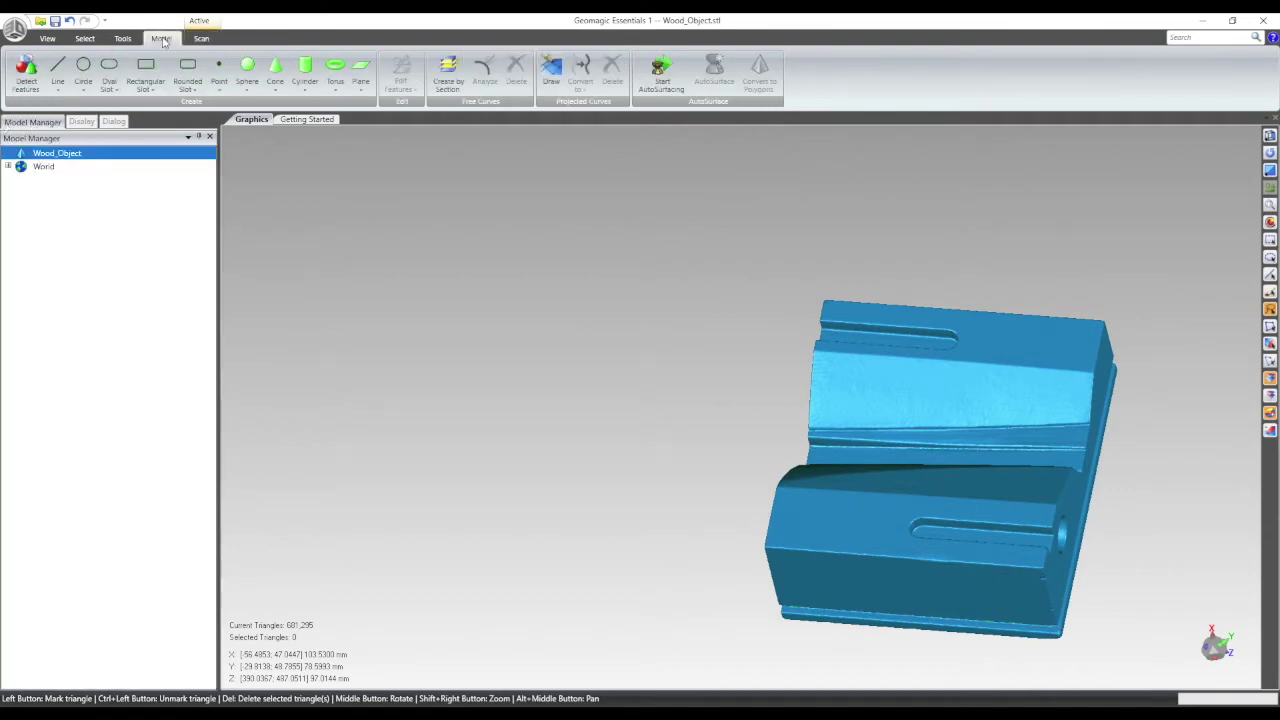
pyautogui.click(123, 38)
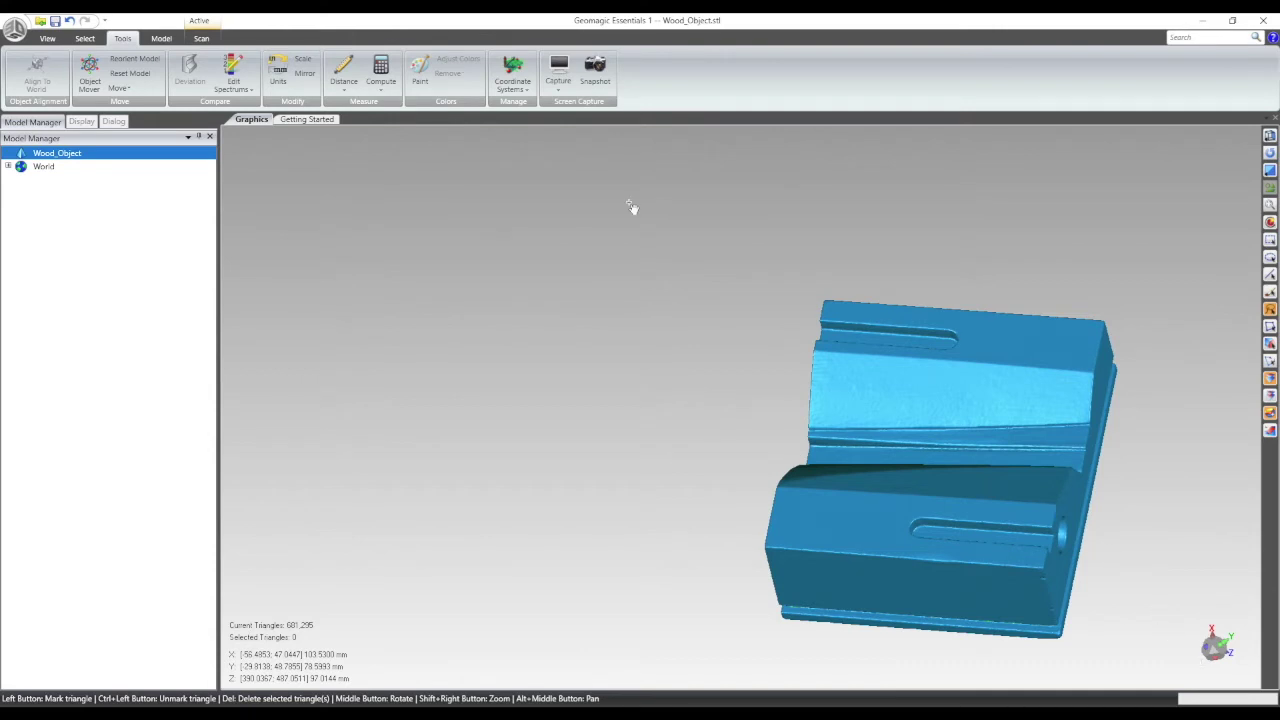
pyautogui.click(161, 40)
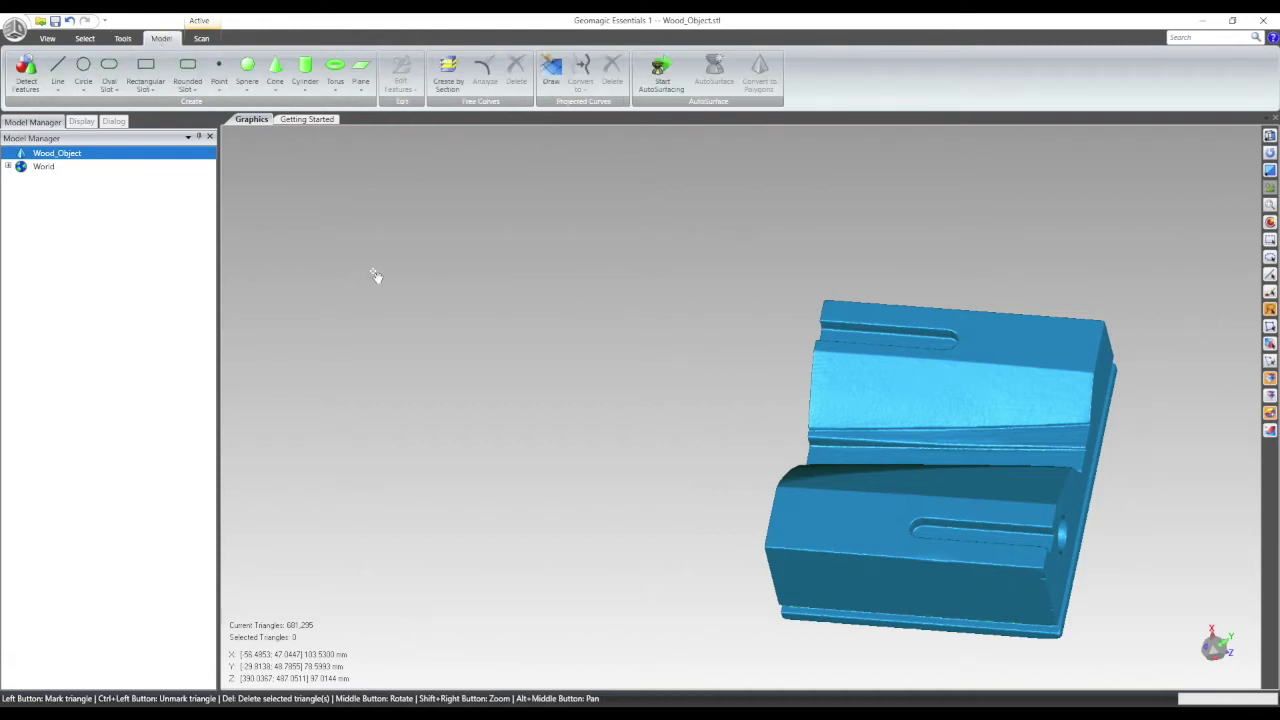
pyautogui.scroll(2, 544, 351)
pyautogui.scroll(1, 544, 351)
pyautogui.scroll(-5, 288, 285)
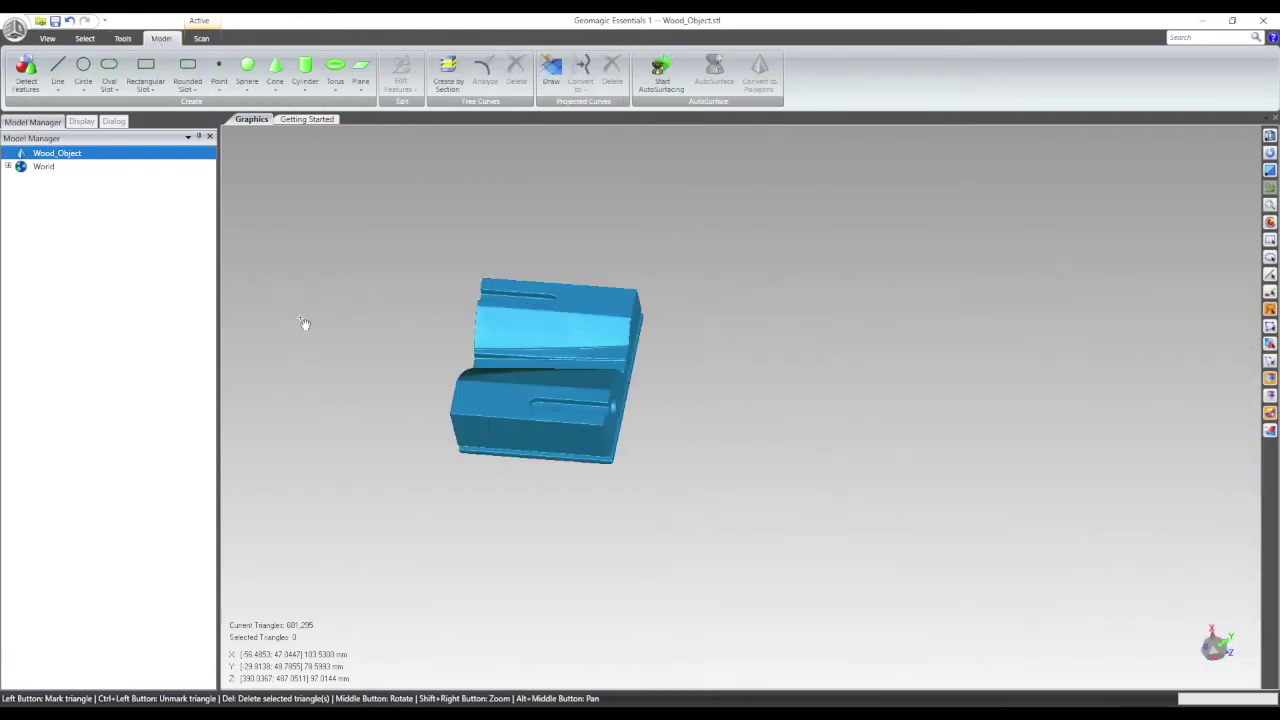
pyautogui.scroll(2, 586, 434)
pyautogui.scroll(2, 490, 334)
pyautogui.moveTo(402, 534); pyautogui.dragTo(586, 437, button='middle')
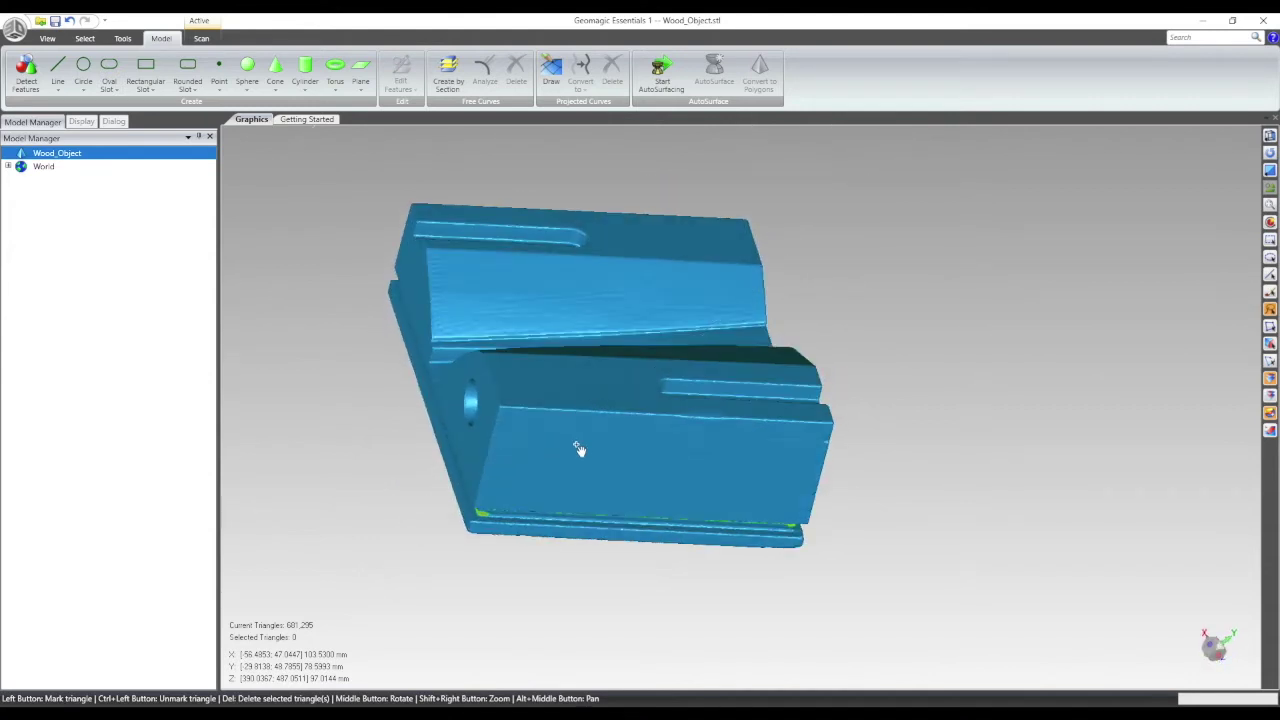
pyautogui.click(363, 86)
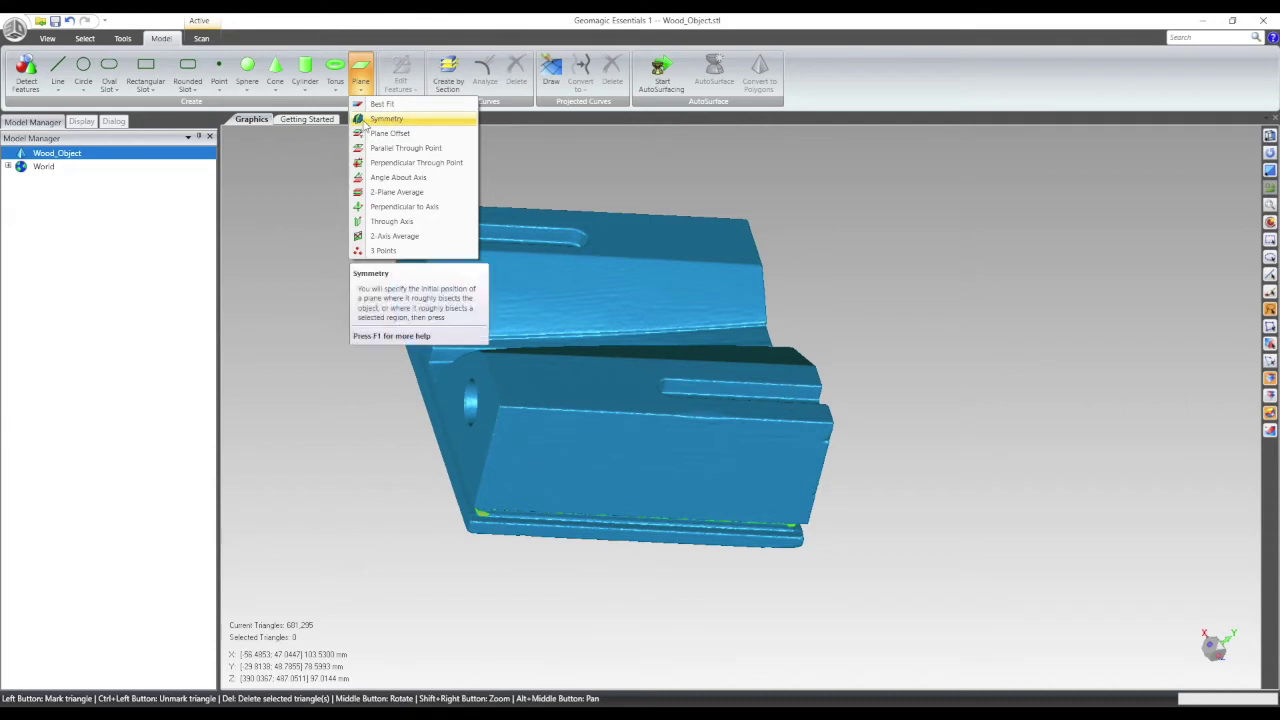
pyautogui.click(307, 90)
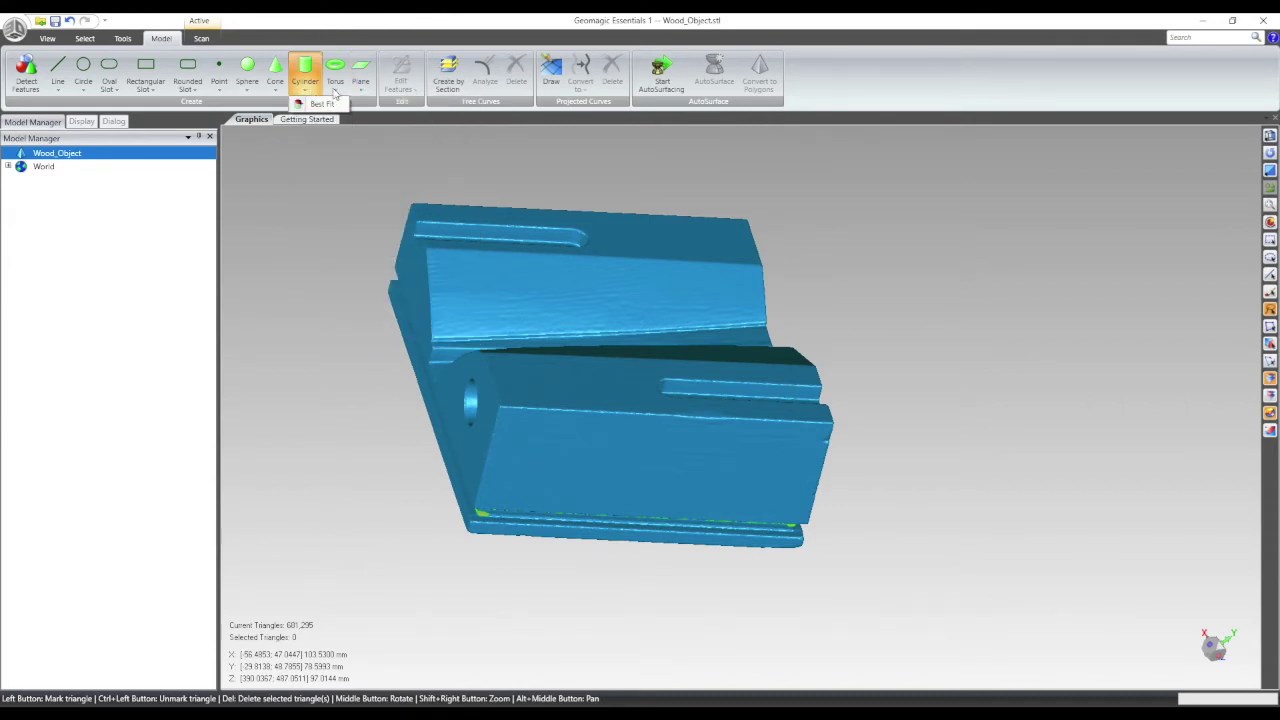
pyautogui.click(335, 88)
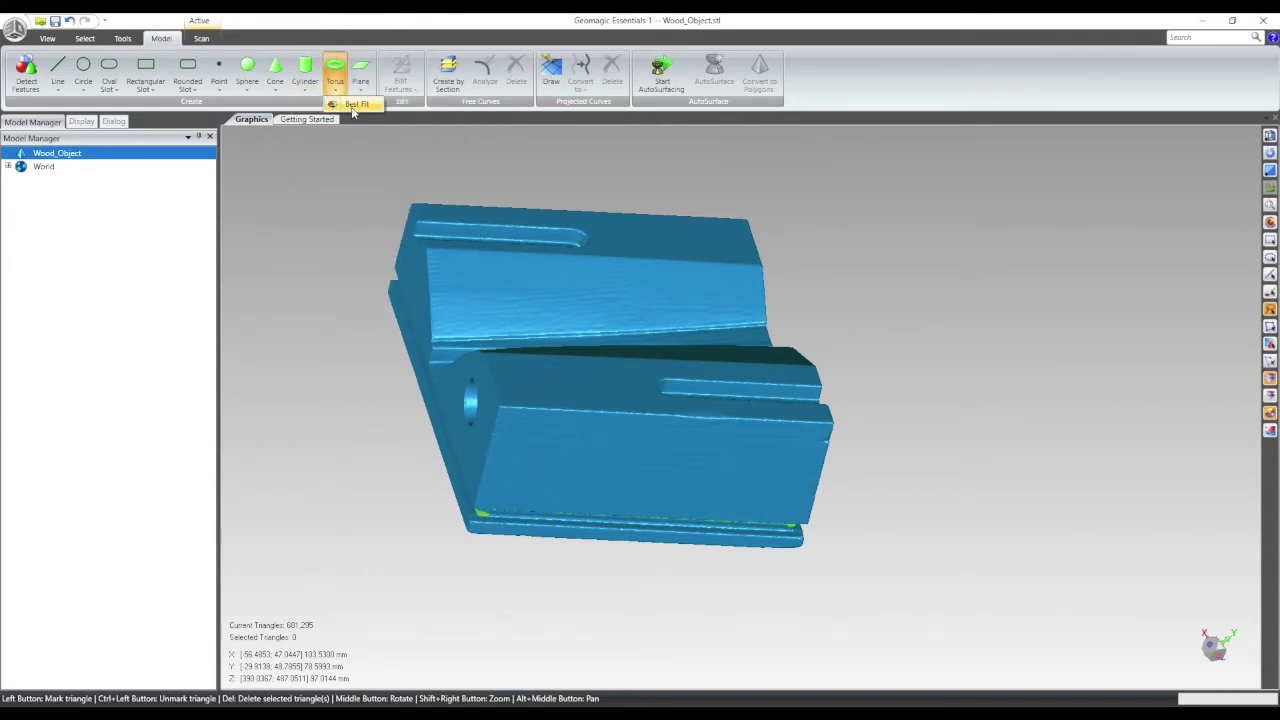
pyautogui.click(250, 88)
# Step: Start a best-fit plane feature and try a rectangular selection on the part's flat base face
pyautogui.click(360, 88)
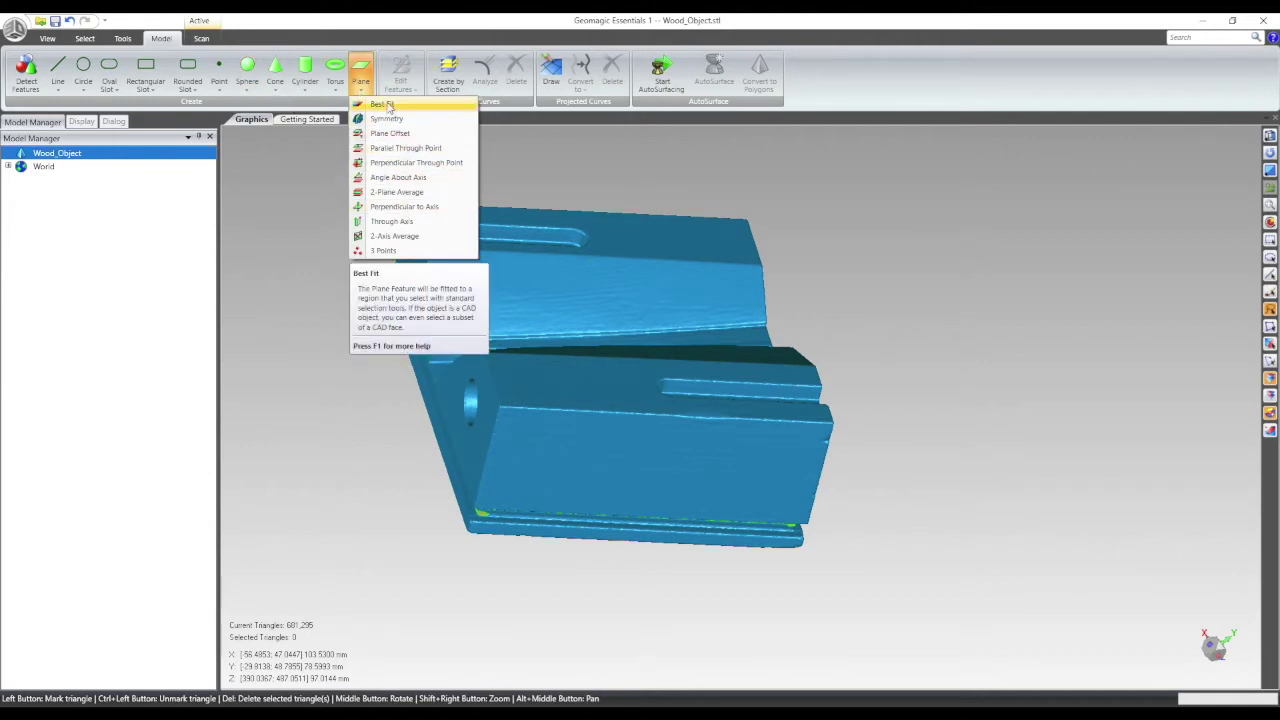
pyautogui.click(383, 105)
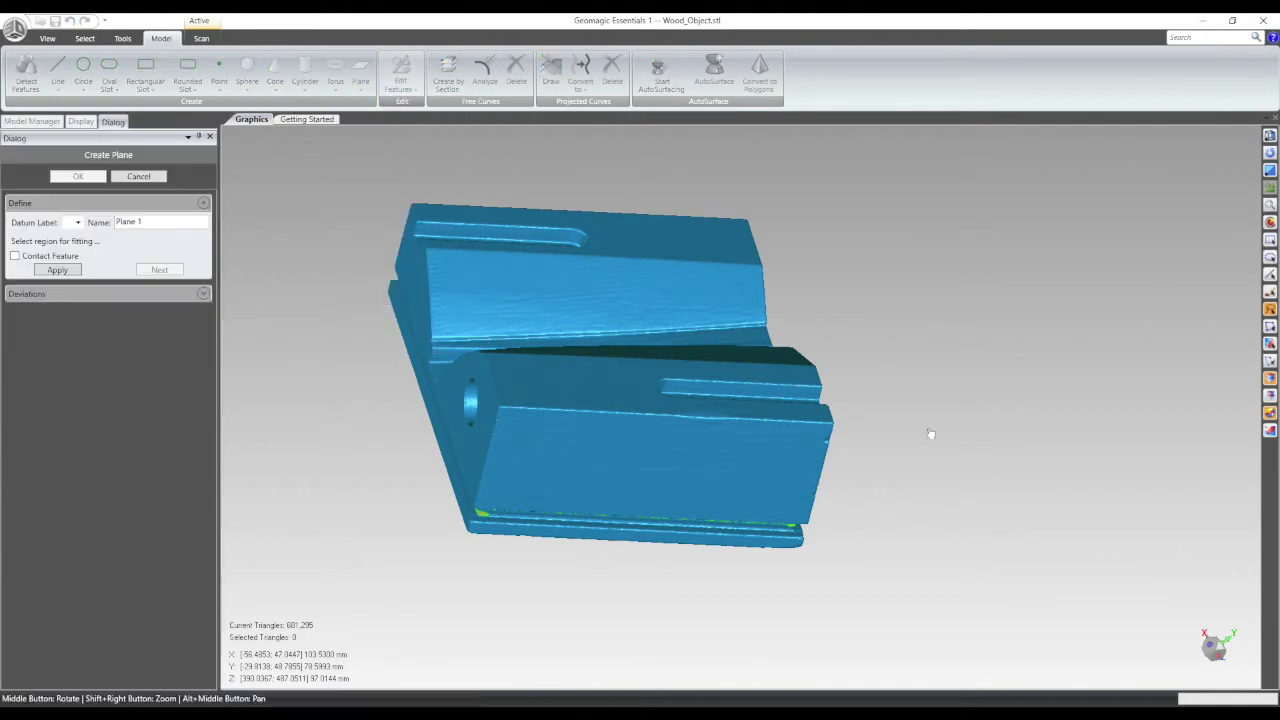
pyautogui.moveTo(626, 570); pyautogui.dragTo(571, 266, button='middle')
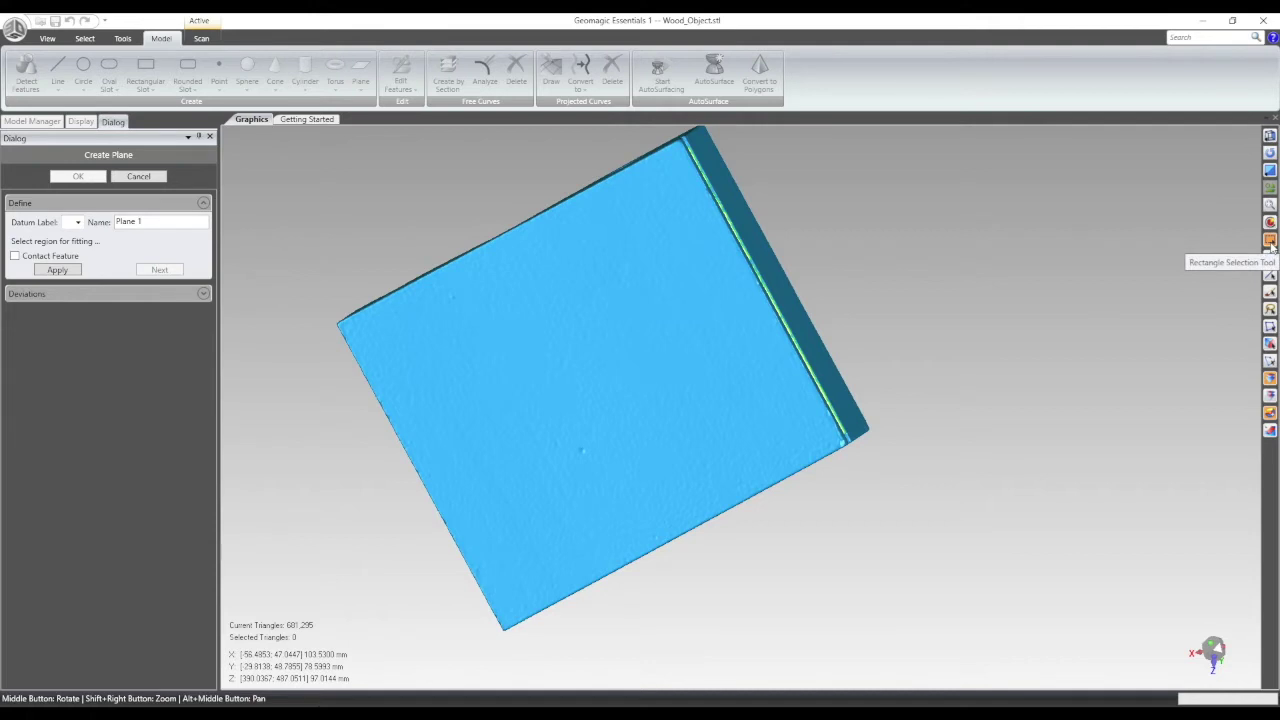
pyautogui.moveTo(905, 190); pyautogui.dragTo(1075, 340, button='middle')
pyautogui.moveTo(411, 219); pyautogui.dragTo(705, 436)
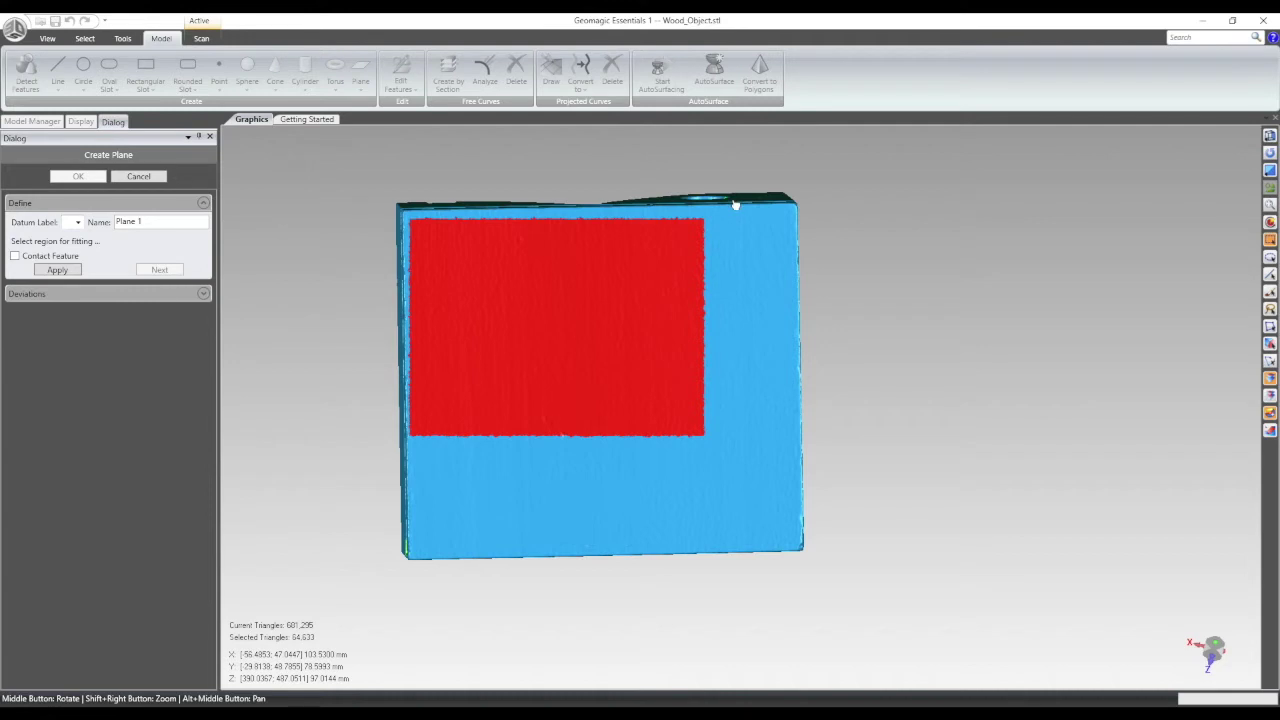
pyautogui.moveTo(735, 195); pyautogui.dragTo(377, 464)
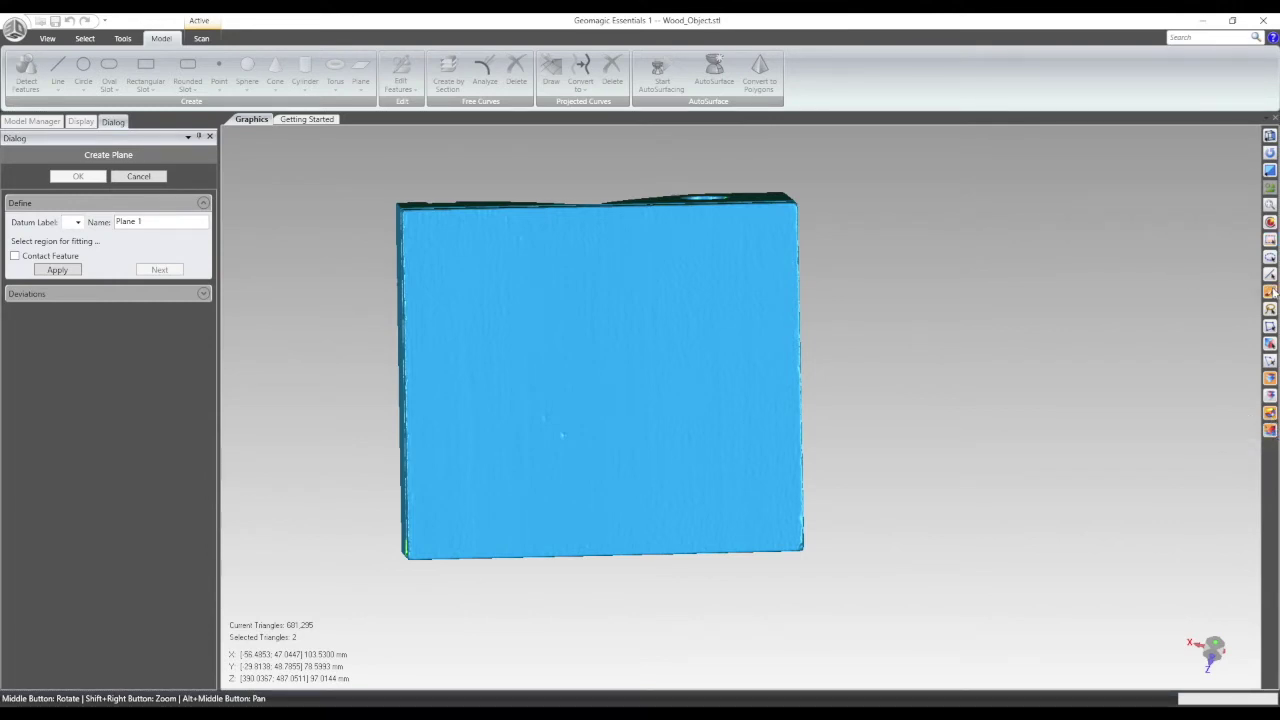
# Step: Select the entire flat base face as the fitting region and fit the plane to it
pyautogui.click(601, 288)
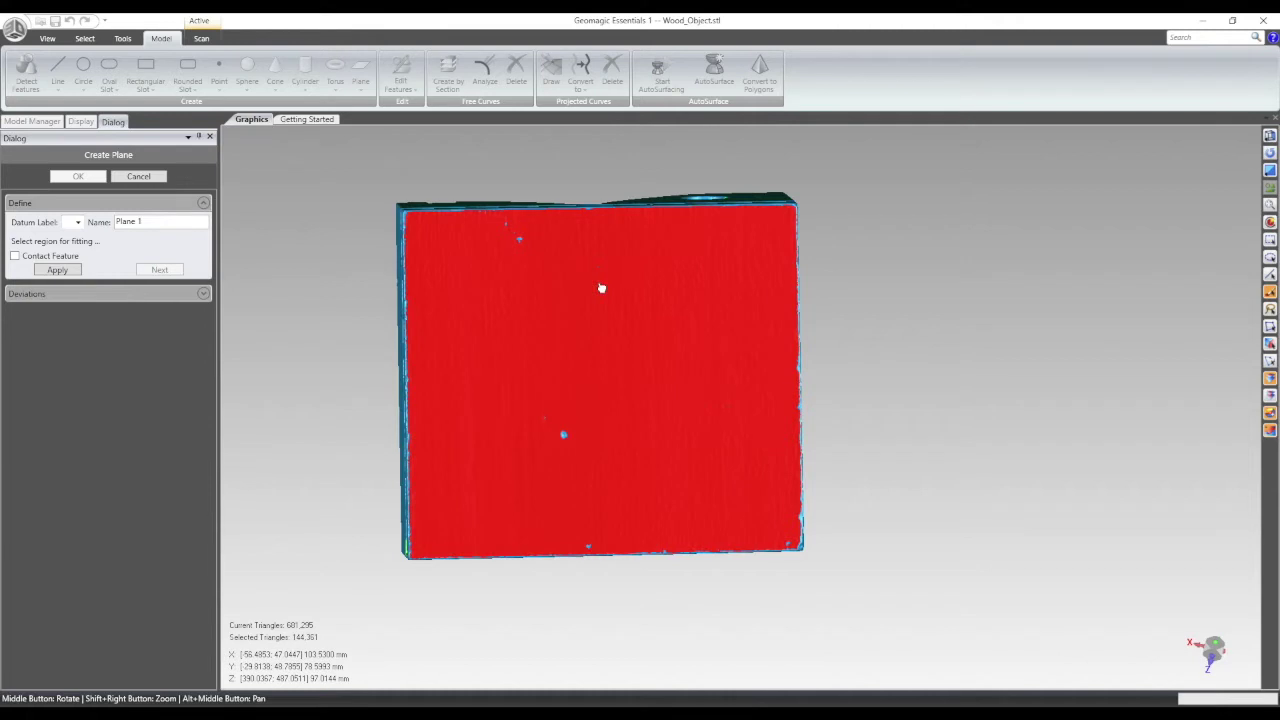
pyautogui.moveTo(319, 206); pyautogui.dragTo(565, 389, button='middle')
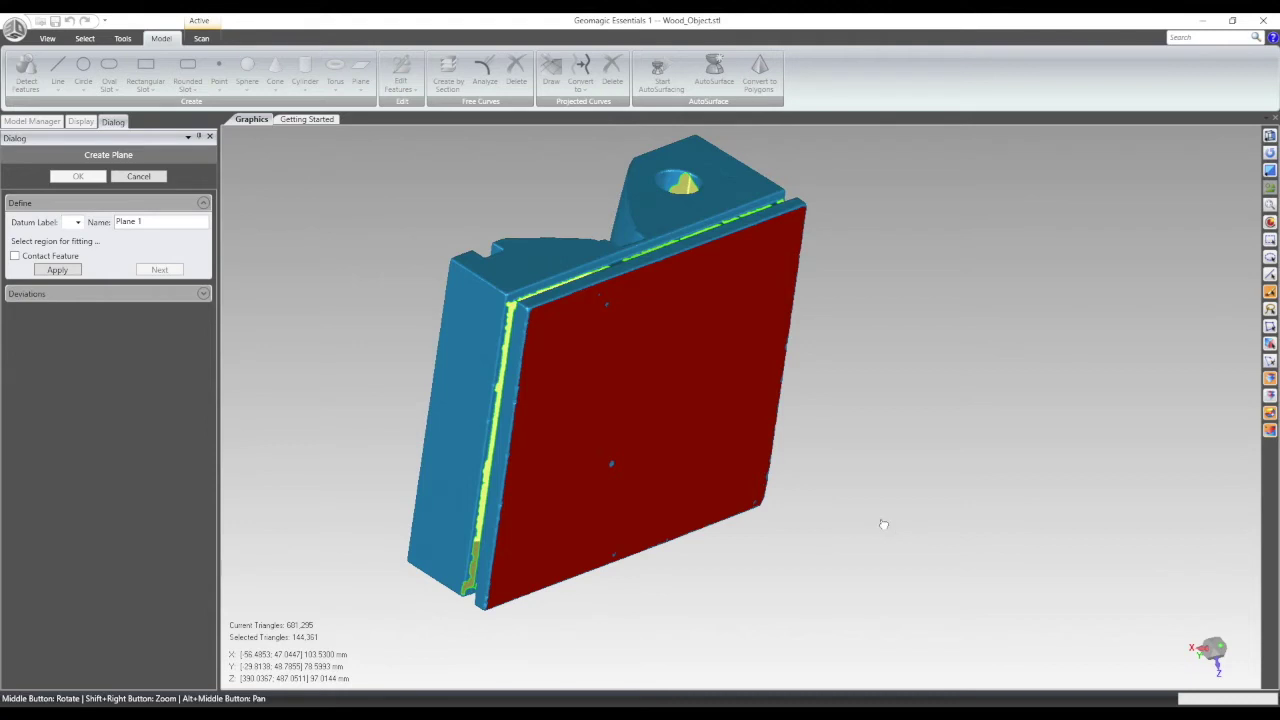
pyautogui.moveTo(846, 491); pyautogui.dragTo(560, 305, button='middle')
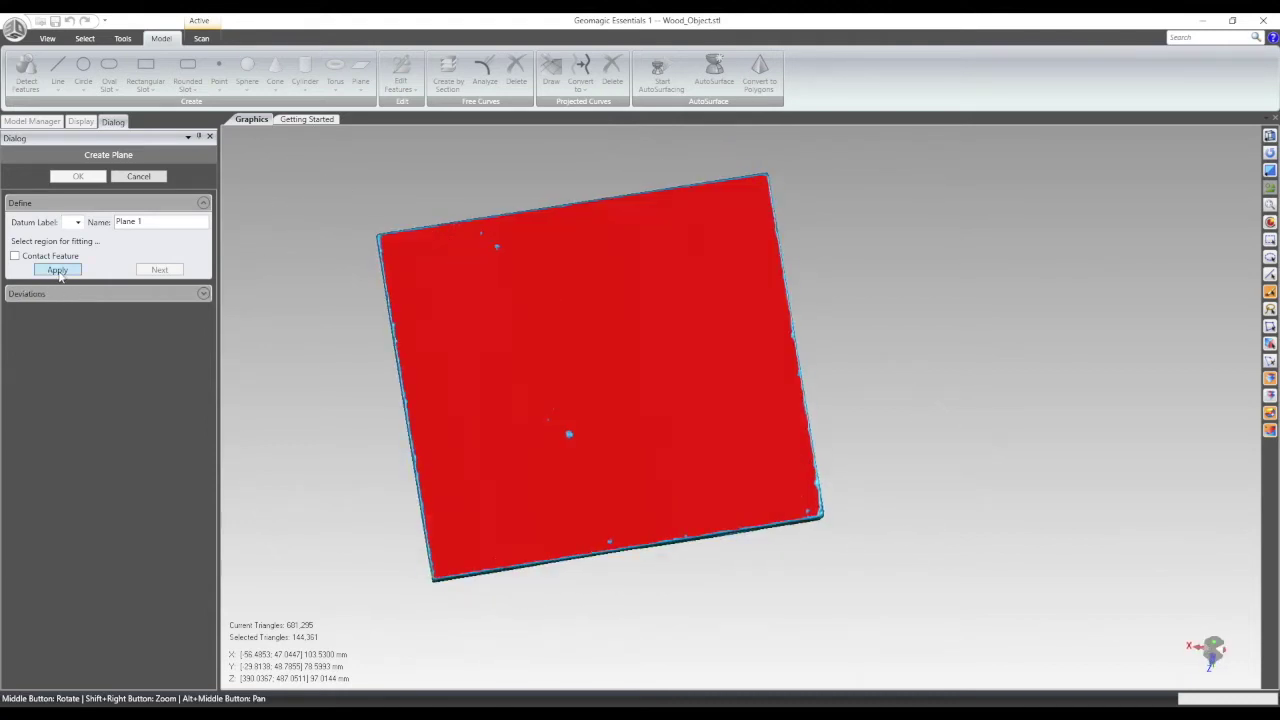
pyautogui.click(57, 270)
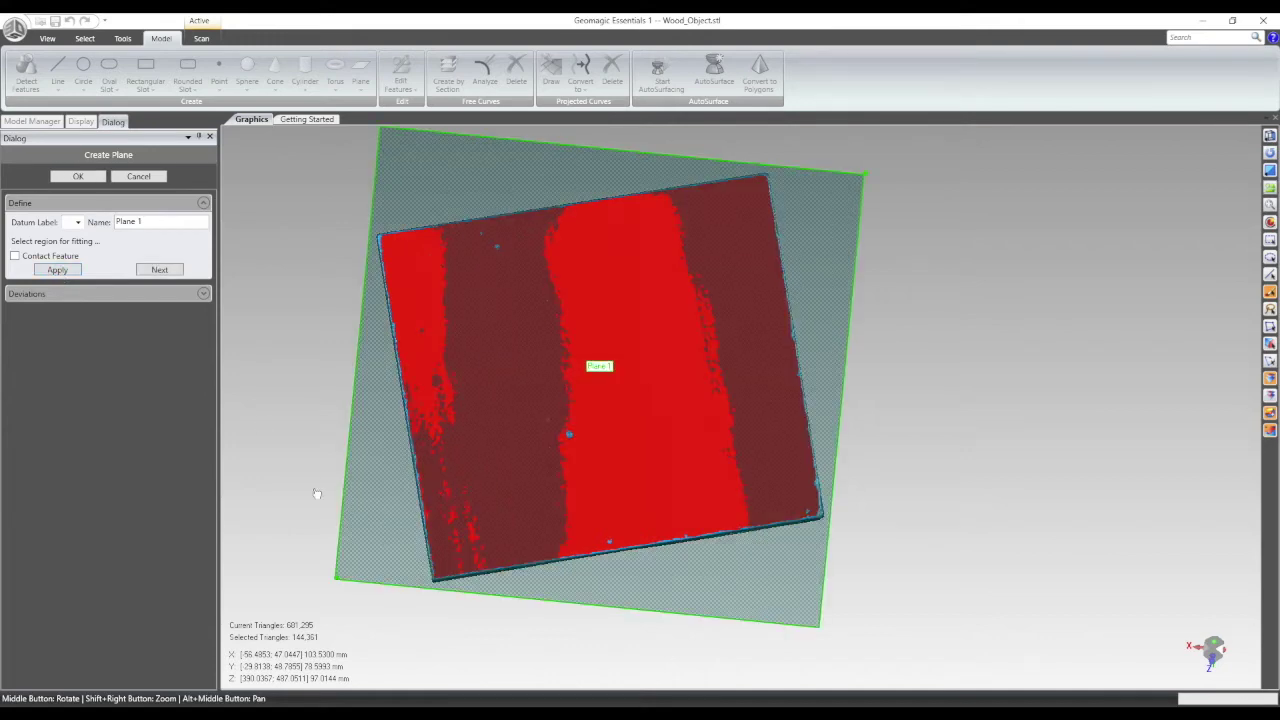
pyautogui.moveTo(357, 221); pyautogui.dragTo(432, 296, button='middle')
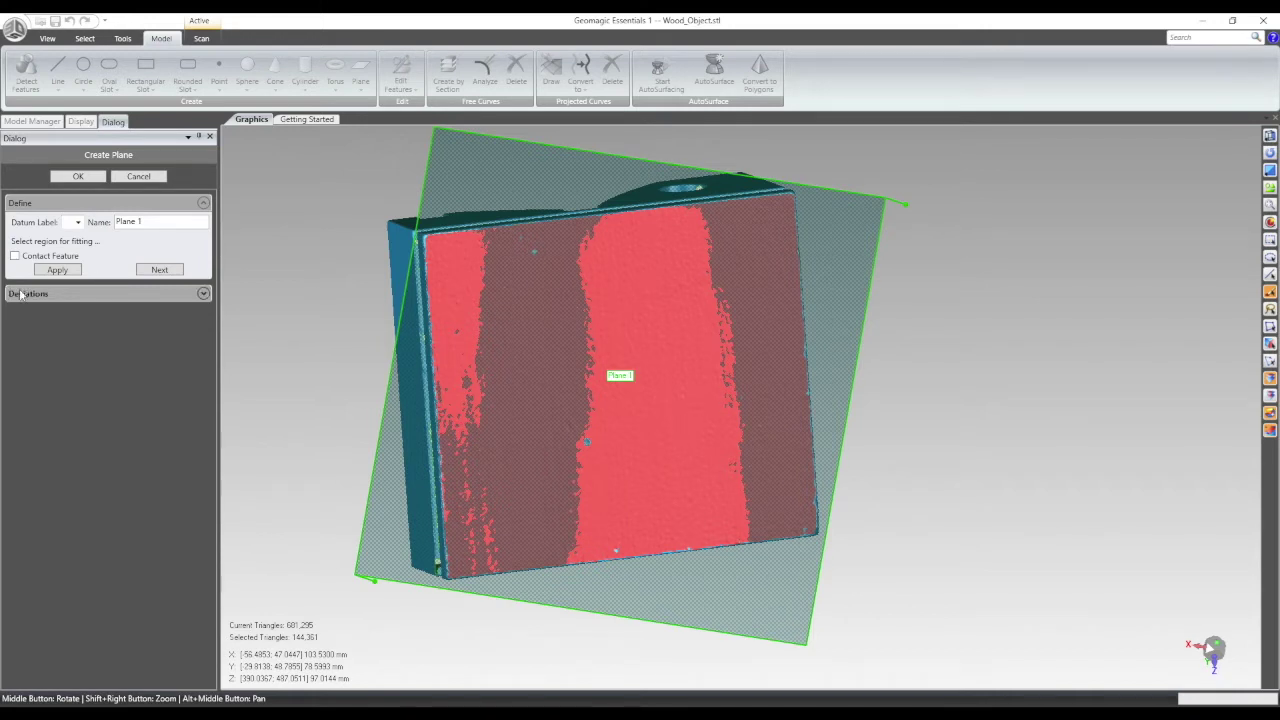
# Step: Show the fitted plane's deviations and compare the base face with the deviation color map on and off
pyautogui.click(203, 293)
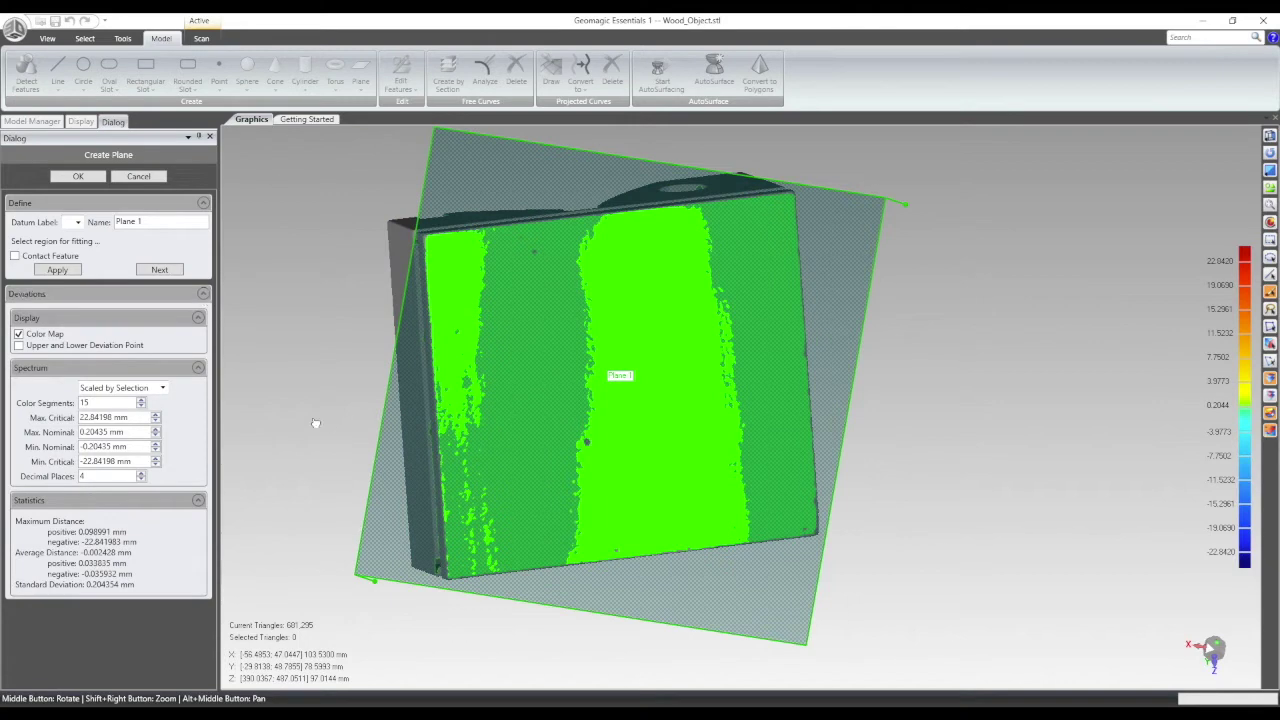
pyautogui.click(27, 334)
pyautogui.click(23, 334)
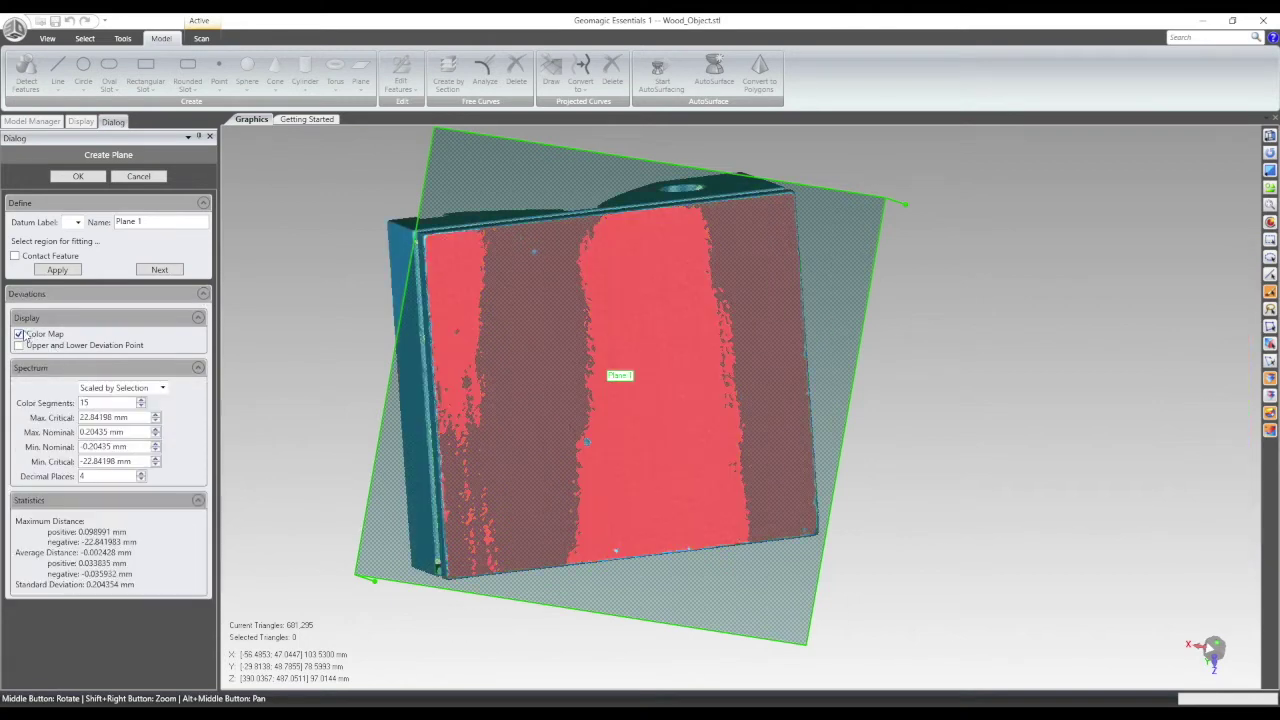
pyautogui.click(28, 335)
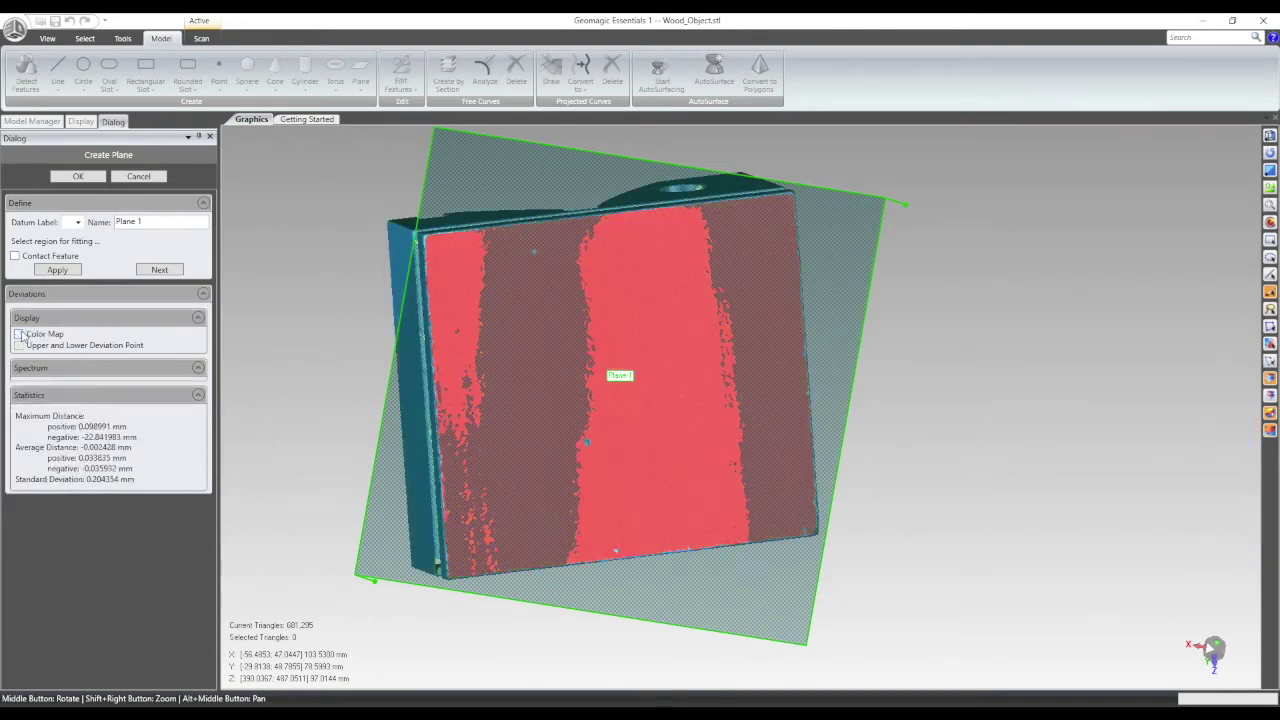
pyautogui.click(21, 335)
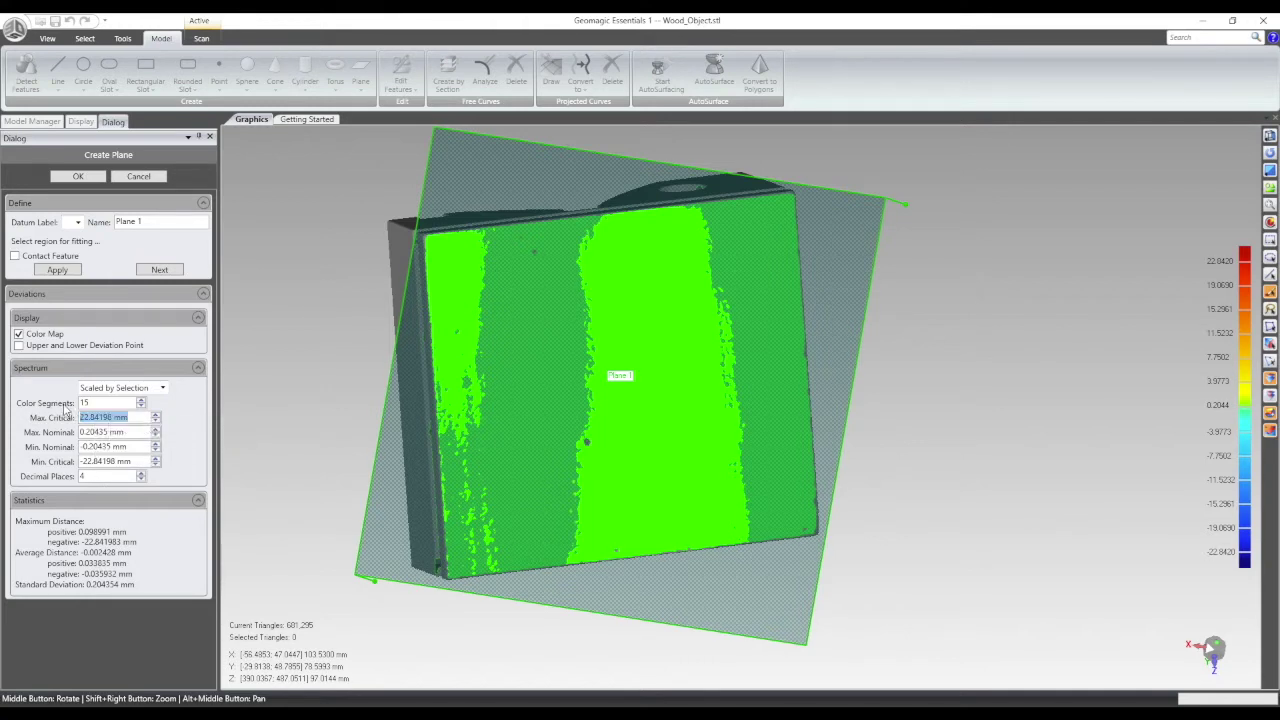
# Step: Set the deviation spectrum's maximum critical value to 1.0 mm and its maximum nominal value to 0.1 mm
pyautogui.press('Return')
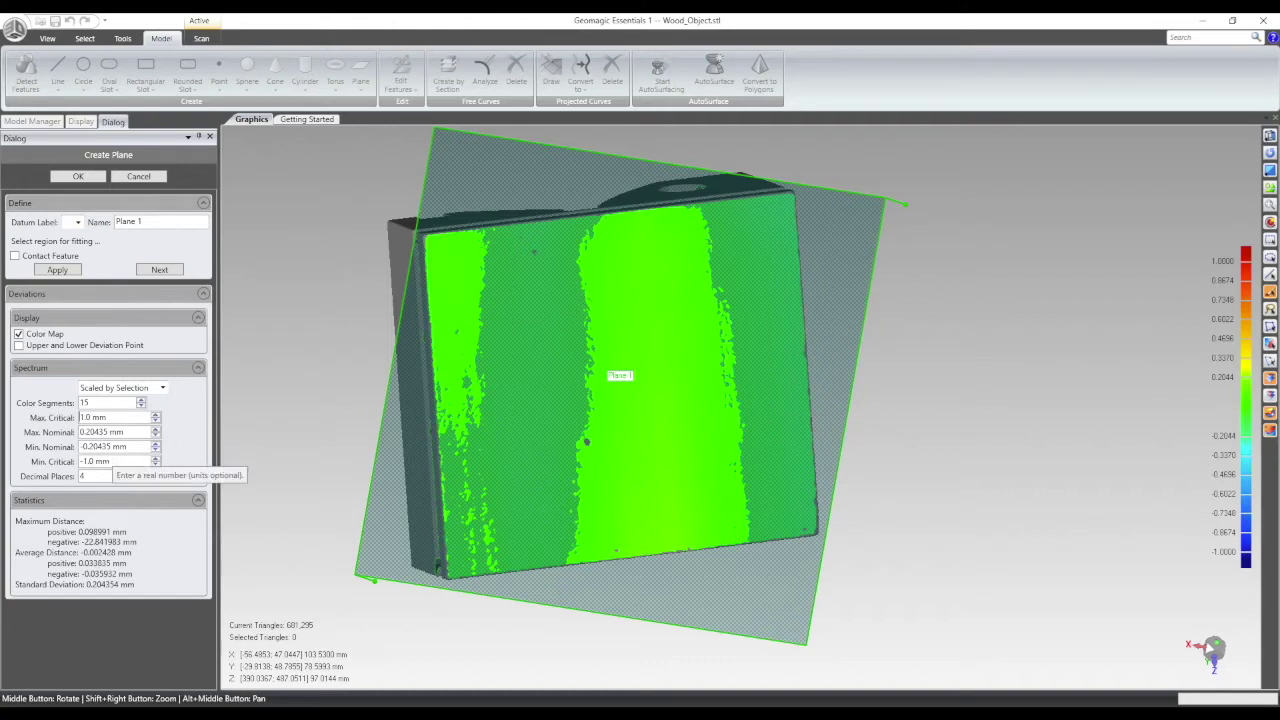
pyautogui.moveTo(84, 431); pyautogui.dragTo(124, 431)
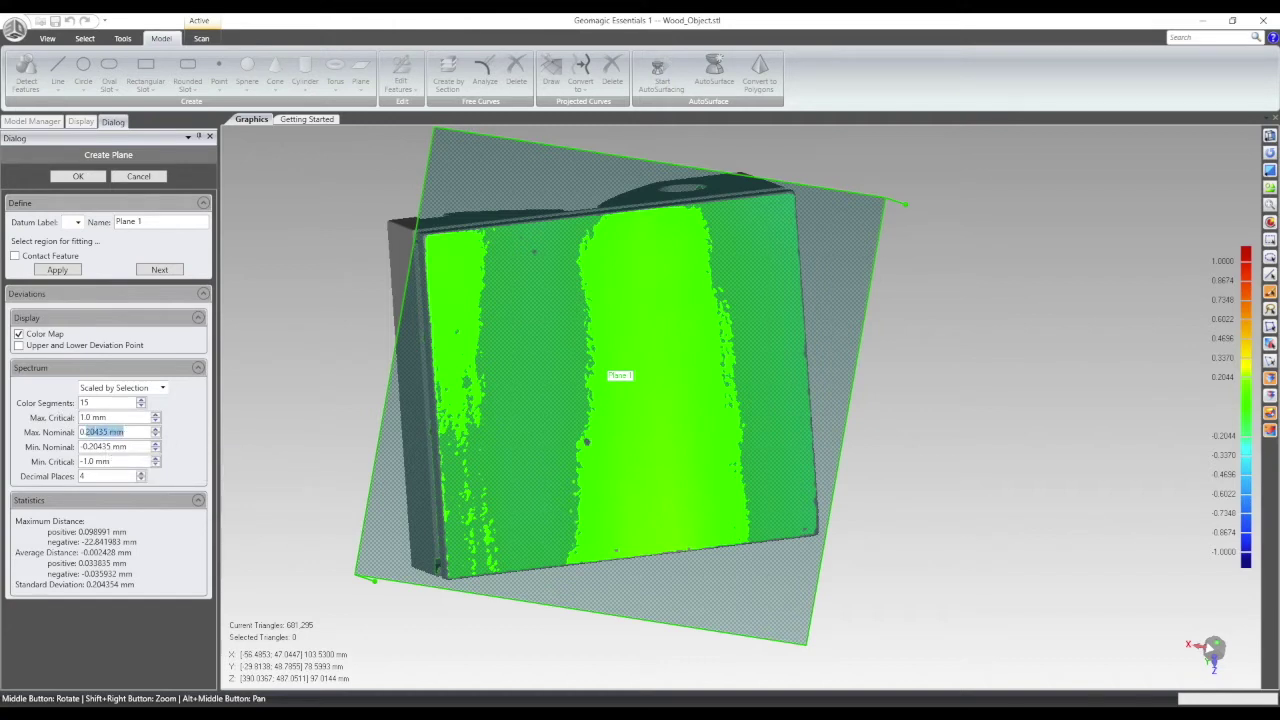
pyautogui.write('1')
pyautogui.press('Return')
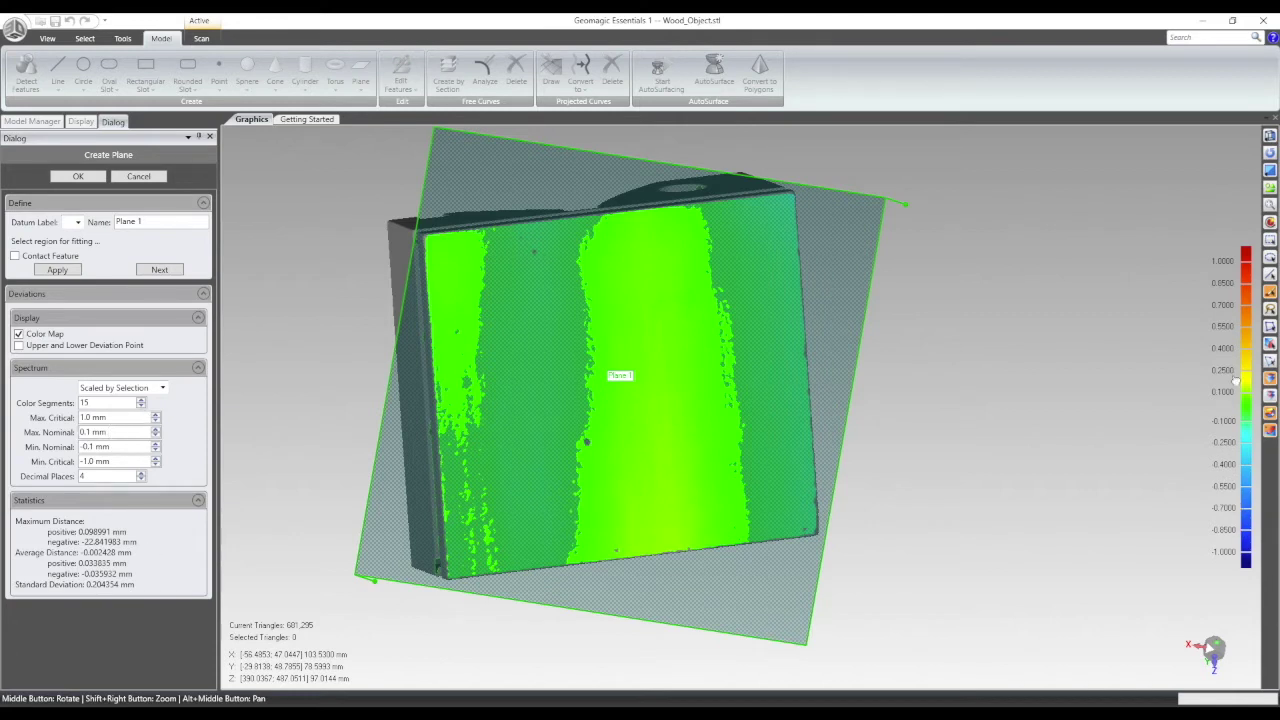
# Step: Accept the base-face plane, continue to the definition of another plane, and turn off the deviation color map
pyautogui.moveTo(444, 388); pyautogui.dragTo(604, 300, button='middle')
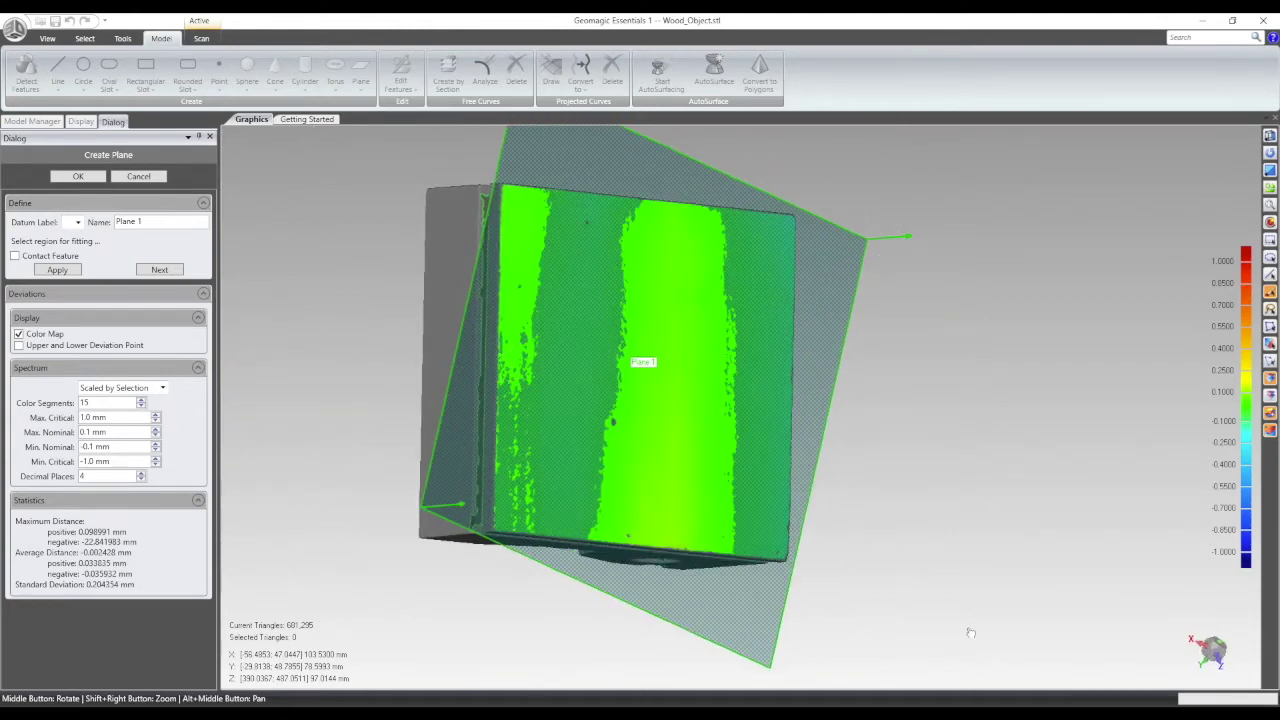
pyautogui.moveTo(913, 535); pyautogui.dragTo(412, 536, button='middle')
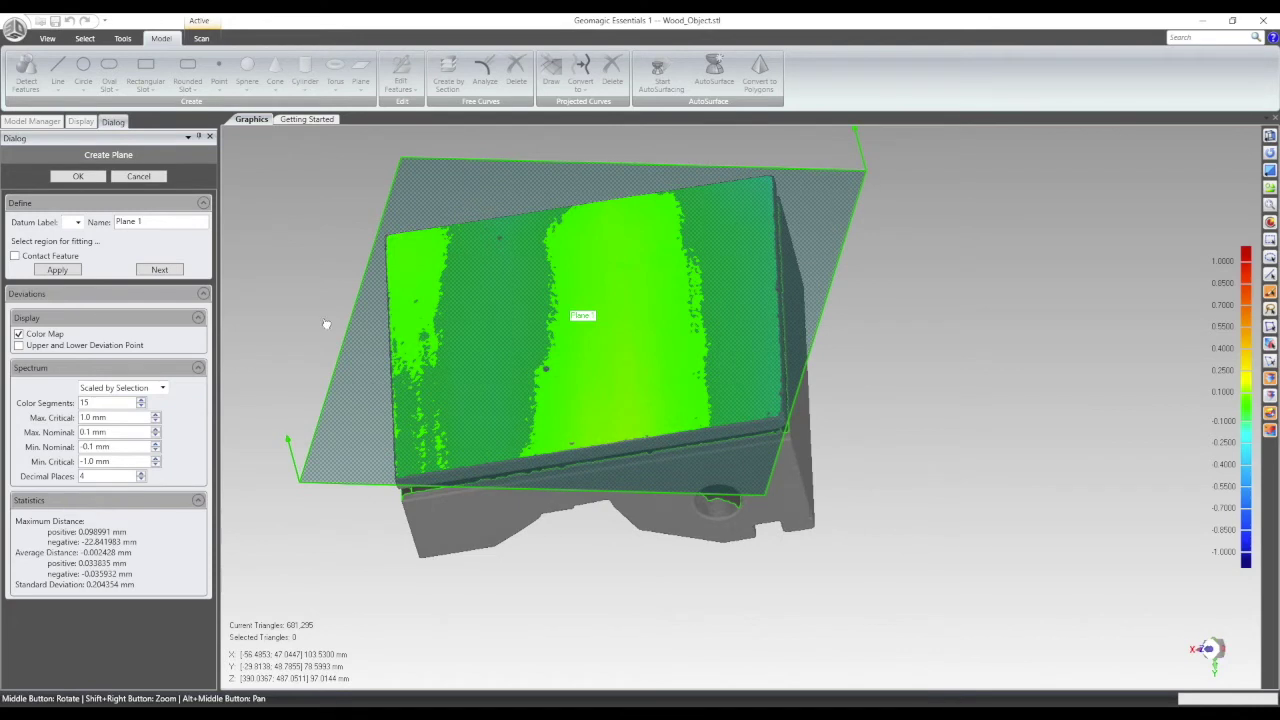
pyautogui.click(165, 274)
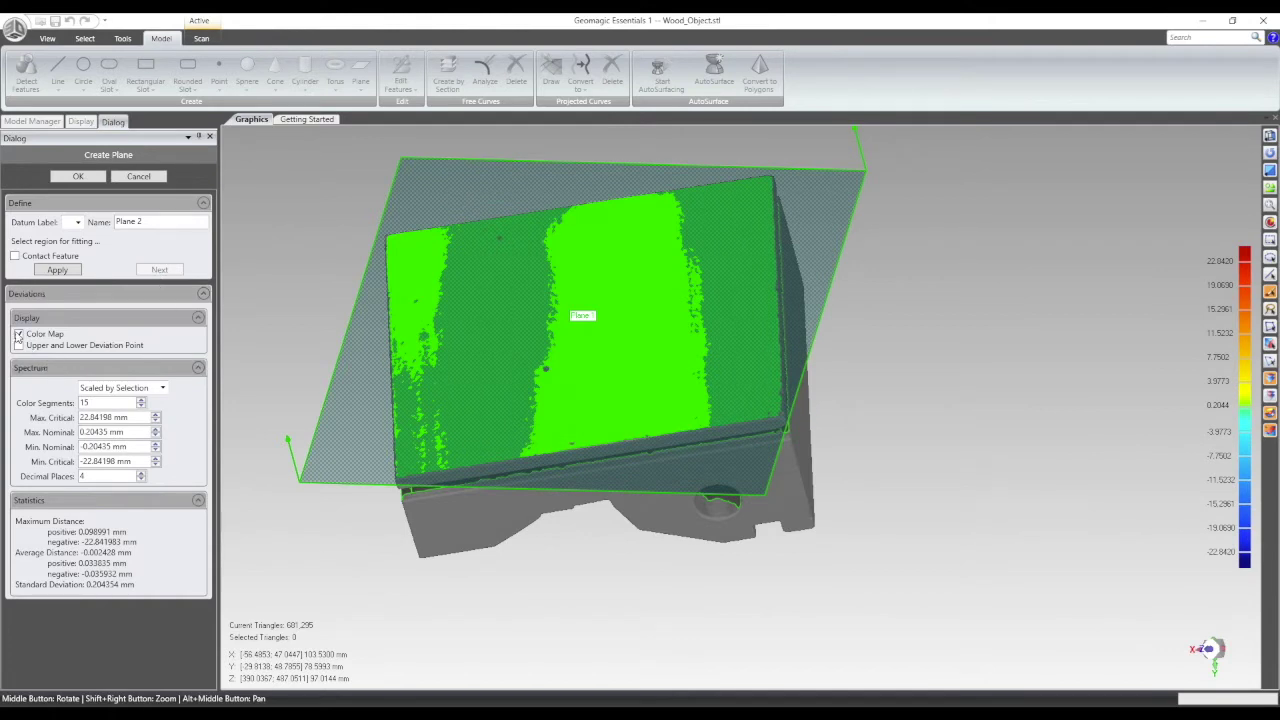
pyautogui.click(18, 335)
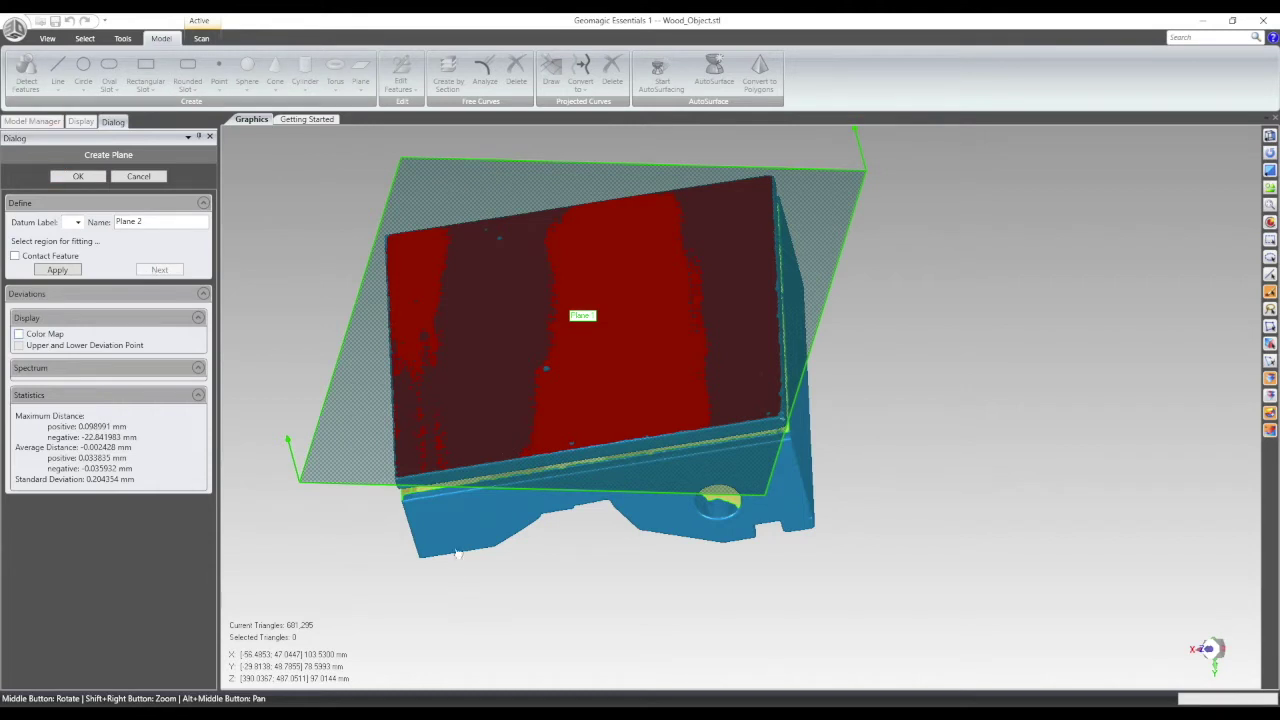
# Step: Try to fit the second plane to the notched side face using an angle-based selection, and clear the selection
pyautogui.moveTo(461, 519); pyautogui.dragTo(462, 536)
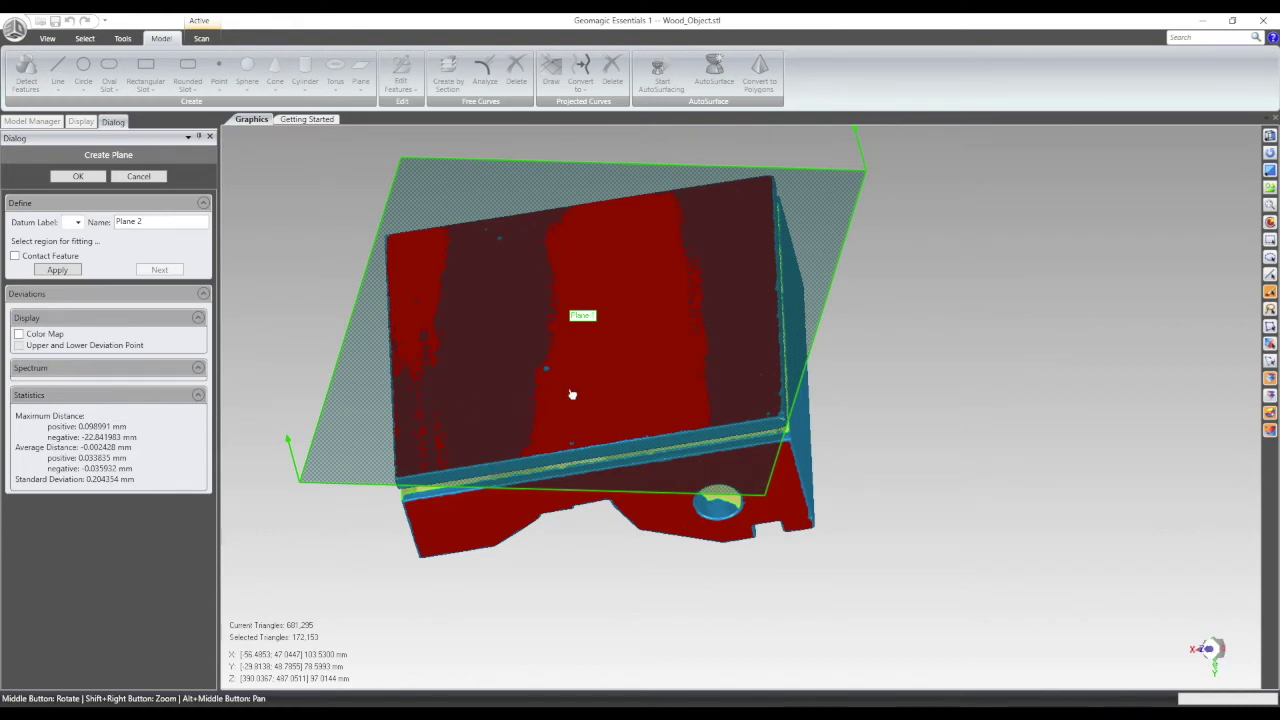
pyautogui.click(50, 275)
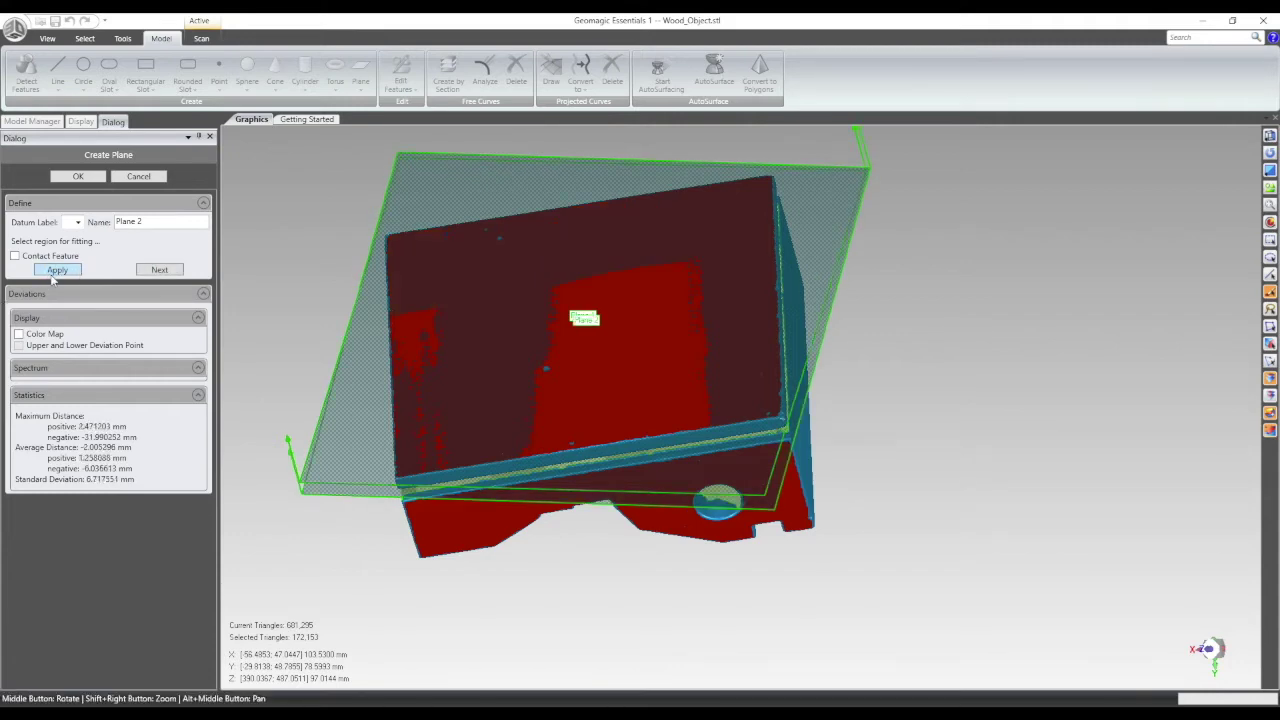
pyautogui.moveTo(459, 594); pyautogui.dragTo(474, 369, button='middle')
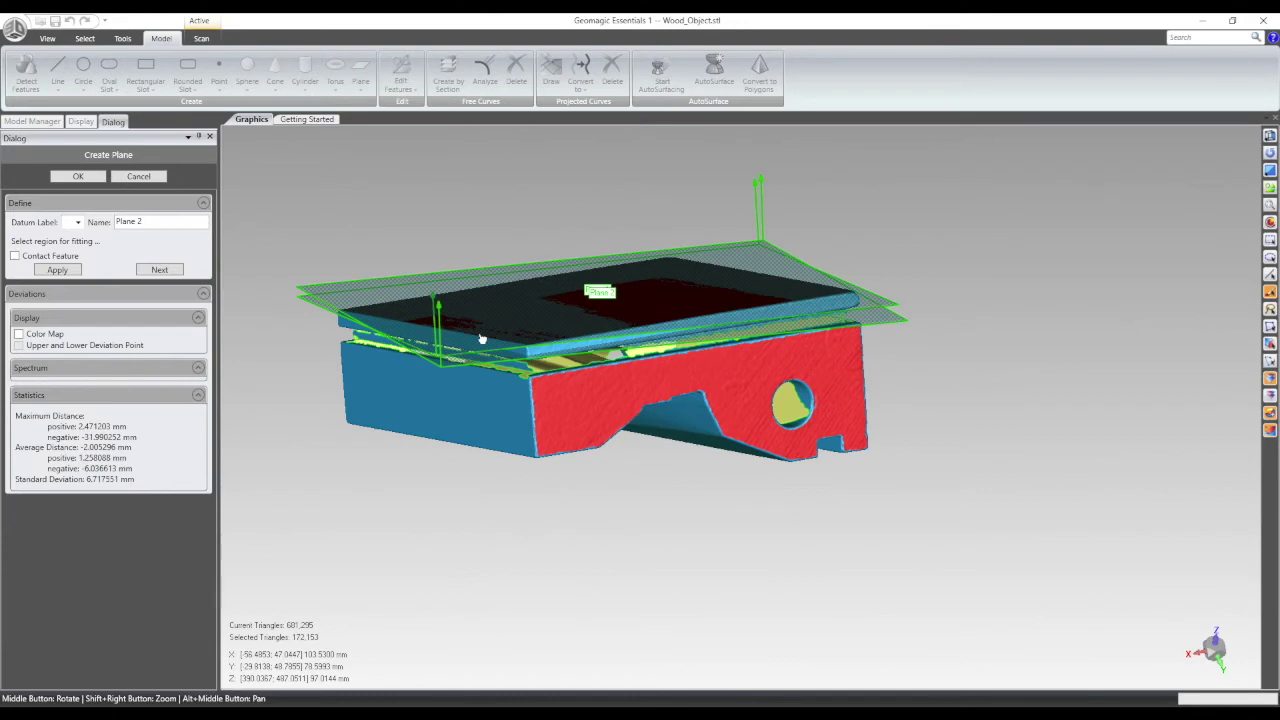
pyautogui.moveTo(708, 500); pyautogui.dragTo(635, 660, button='middle')
pyautogui.keyDown('ctrl'); pyautogui.click(635, 436); pyautogui.keyUp('ctrl')
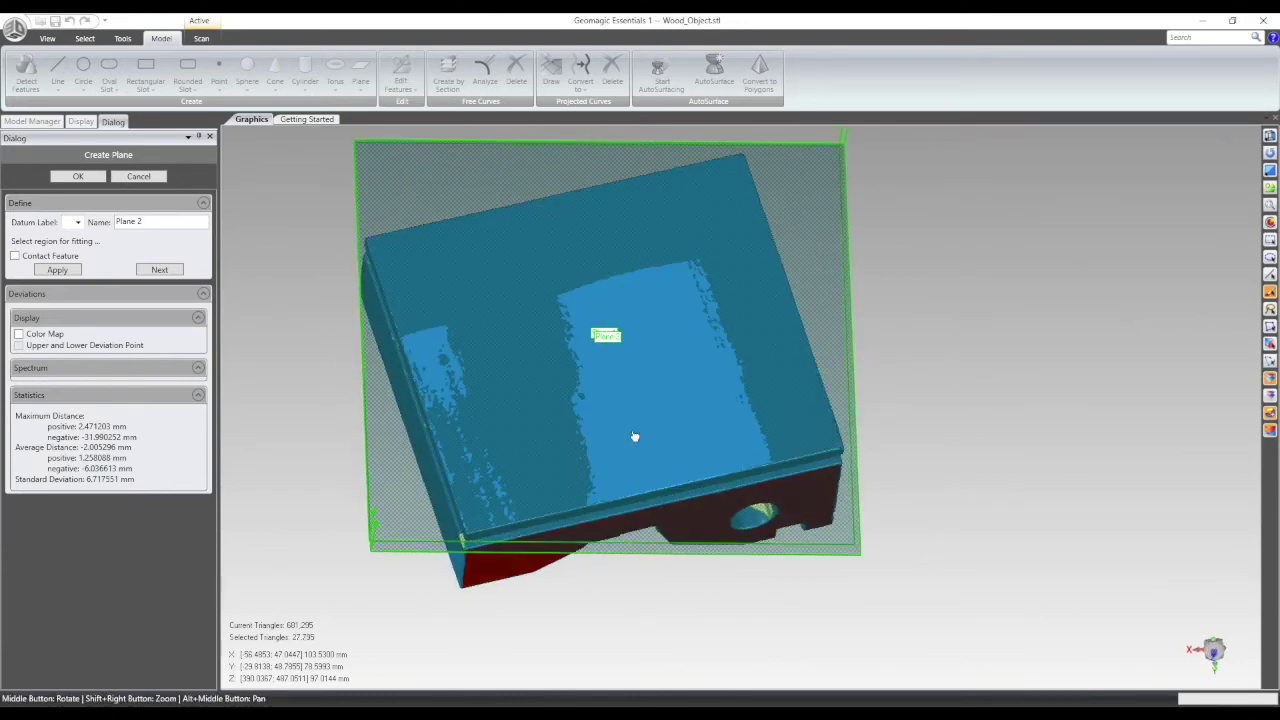
pyautogui.moveTo(686, 594); pyautogui.dragTo(688, 444, button='middle')
pyautogui.rightClick(350, 522)
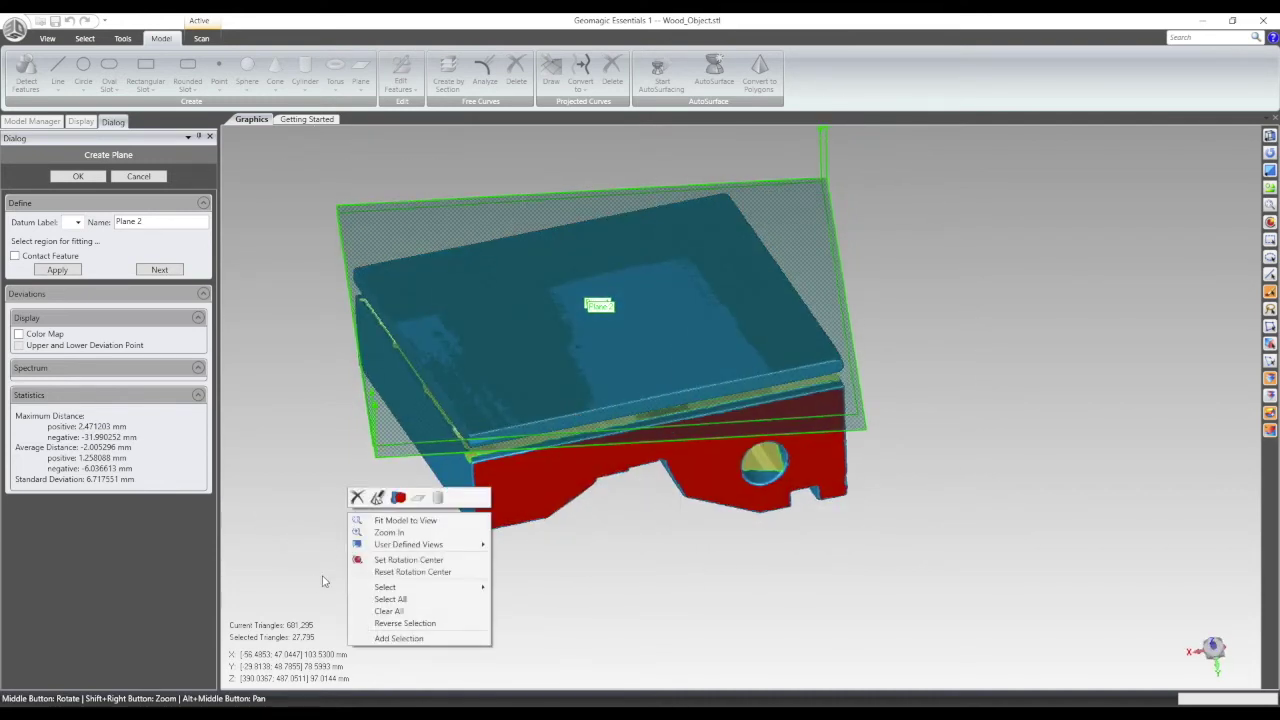
pyautogui.click(389, 611)
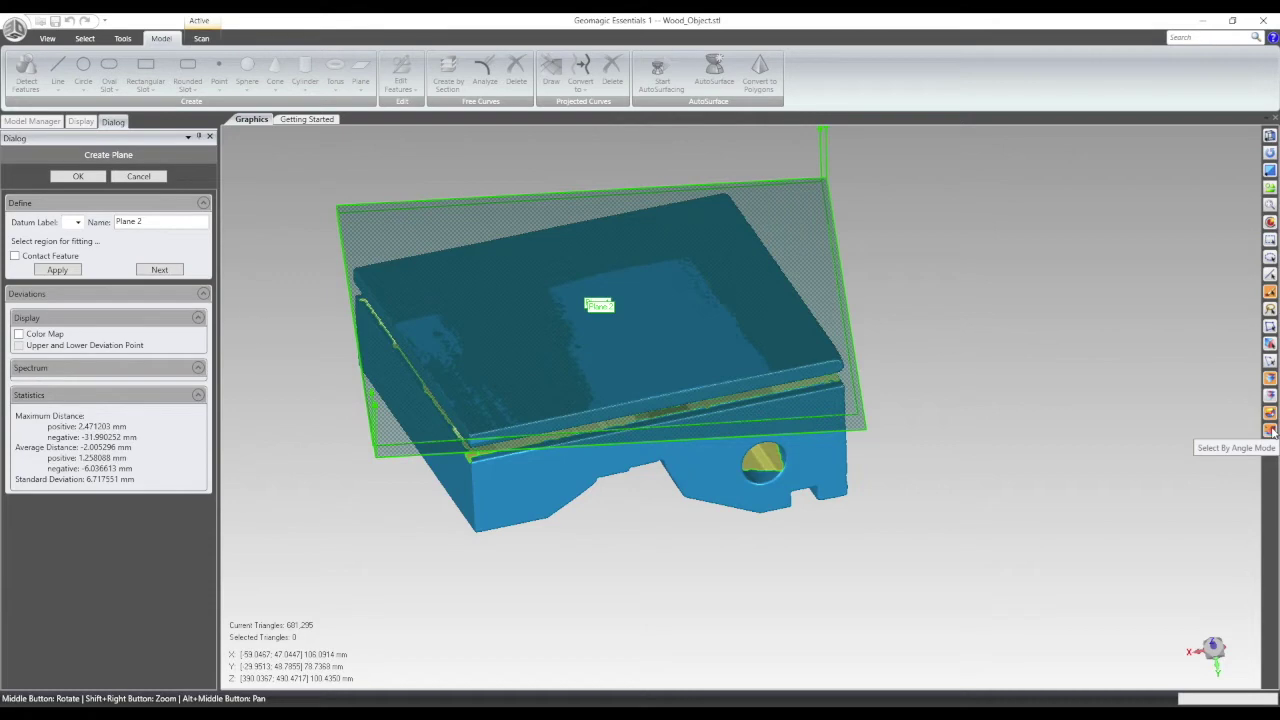
# Step: Select three freehand patches on the notched side face, two of them flanking the hole, and fit the second plane to them
pyautogui.click(1271, 310)
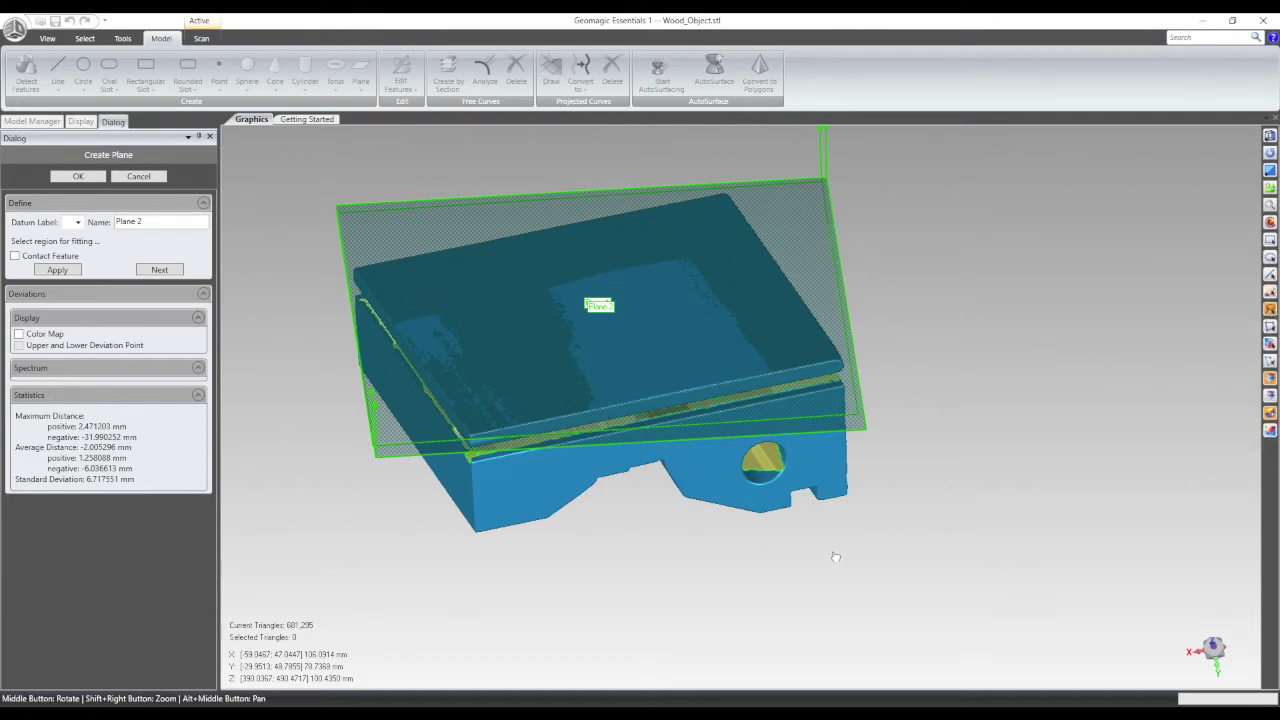
pyautogui.moveTo(768, 578); pyautogui.dragTo(466, 393, button='middle')
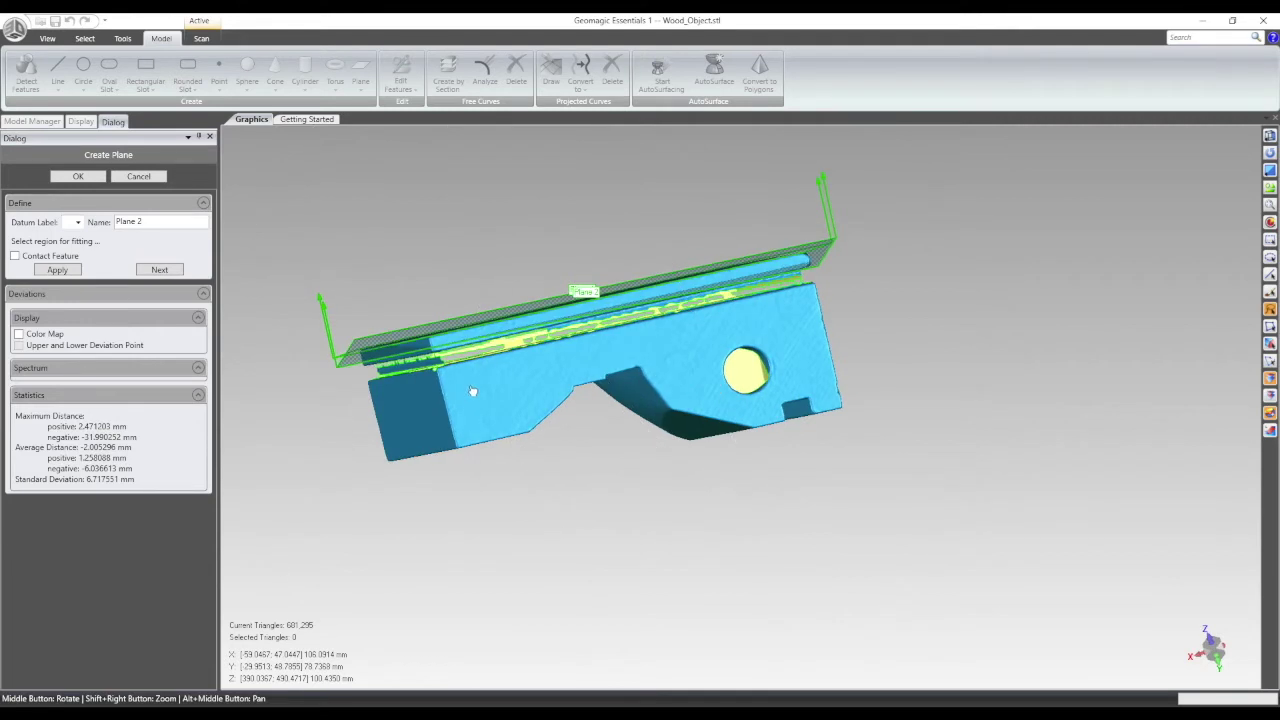
pyautogui.scroll(2, 470, 390)
pyautogui.moveTo(510, 373)
pyautogui.mouseDown()
pyautogui.moveTo(470, 426)
pyautogui.moveTo(545, 425)
pyautogui.moveTo(552, 378)
pyautogui.mouseUp()
pyautogui.moveTo(802, 317)
pyautogui.mouseDown()
pyautogui.moveTo(775, 336)
pyautogui.moveTo(838, 300)
pyautogui.mouseUp()
pyautogui.moveTo(948, 276)
pyautogui.mouseDown()
pyautogui.moveTo(940, 350)
pyautogui.moveTo(997, 368)
pyautogui.moveTo(952, 270)
pyautogui.mouseUp()
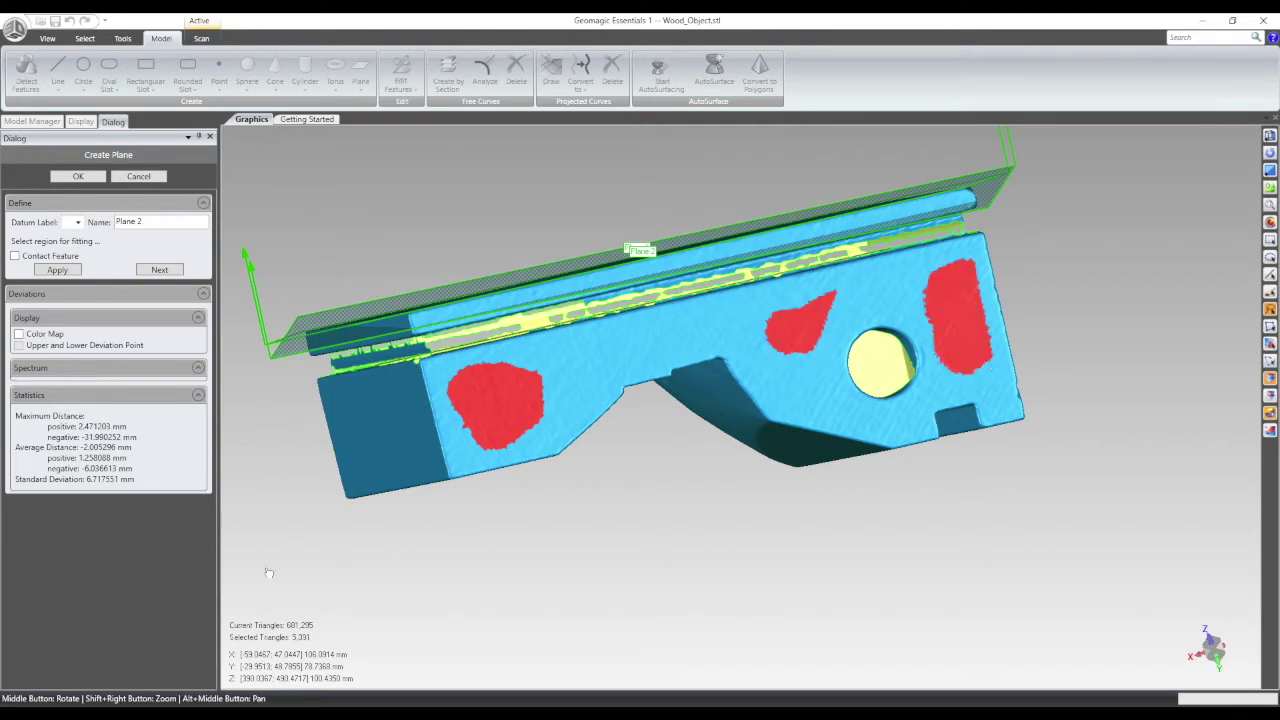
pyautogui.click(52, 272)
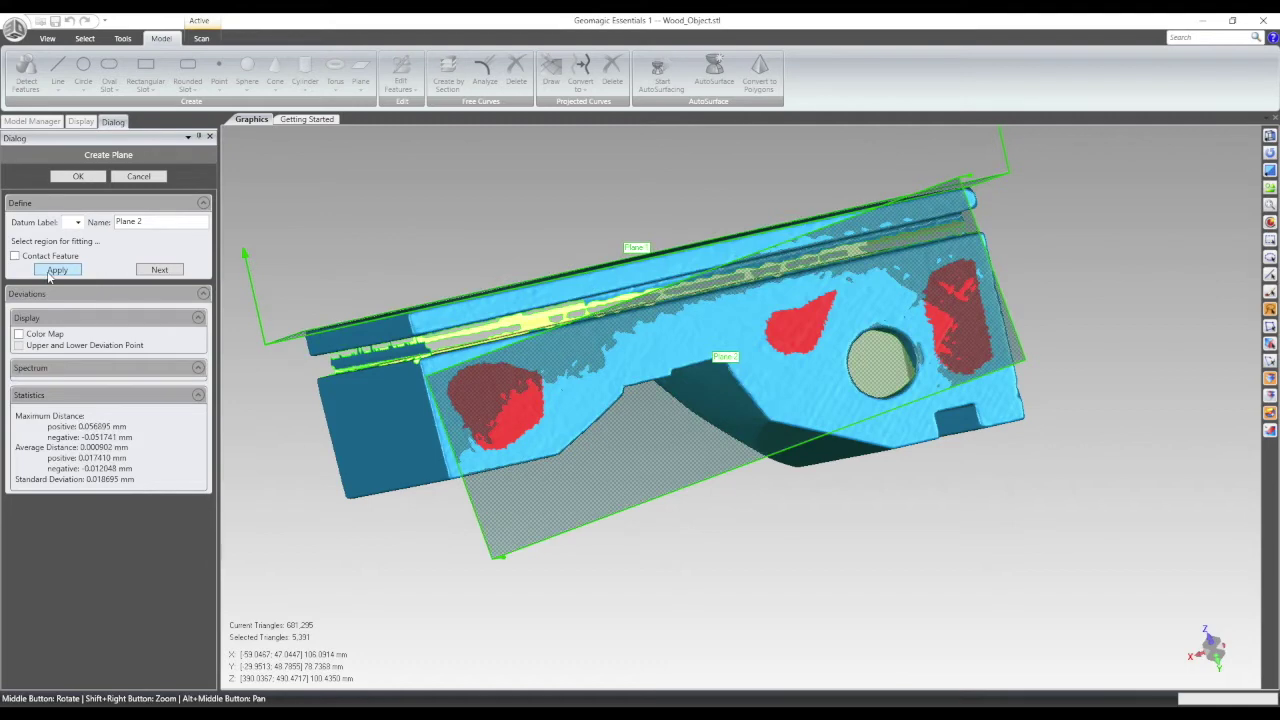
# Step: Show the side-face plane's deviation color map with a maximum critical value of 1.0 mm and a maximum nominal value of 0.1 mm
pyautogui.moveTo(427, 488); pyautogui.dragTo(504, 380, button='middle')
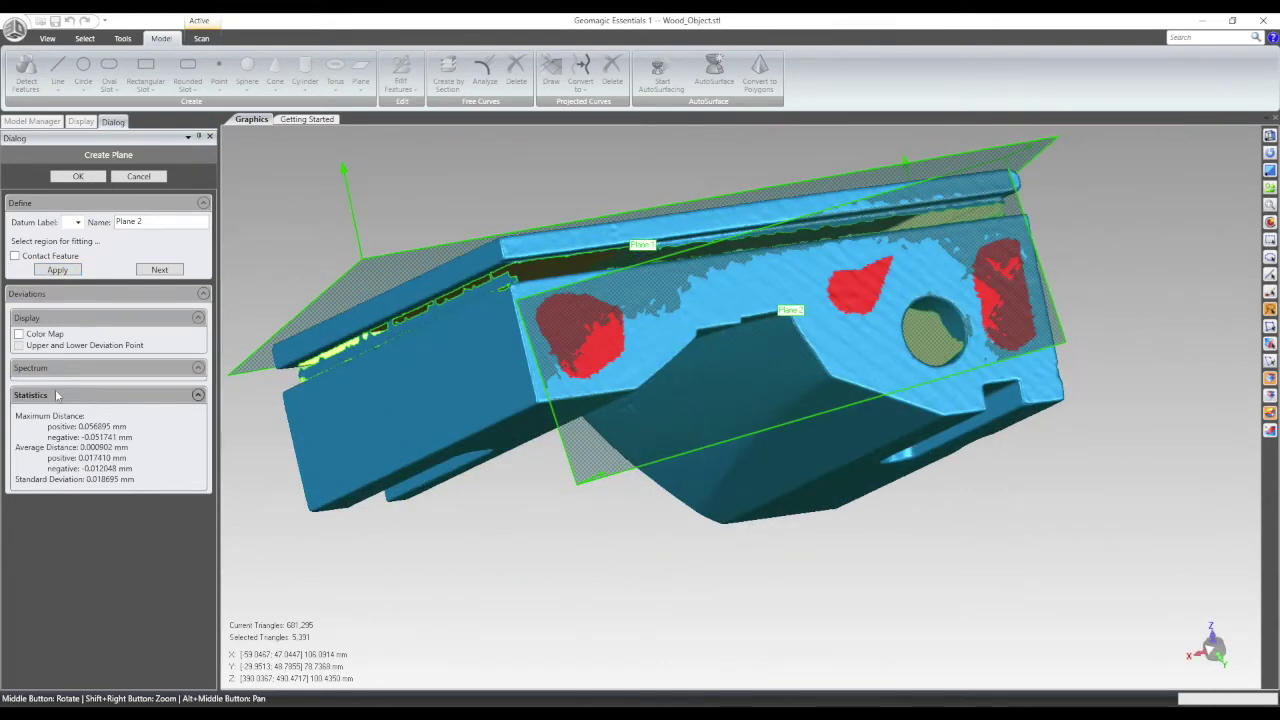
pyautogui.click(19, 335)
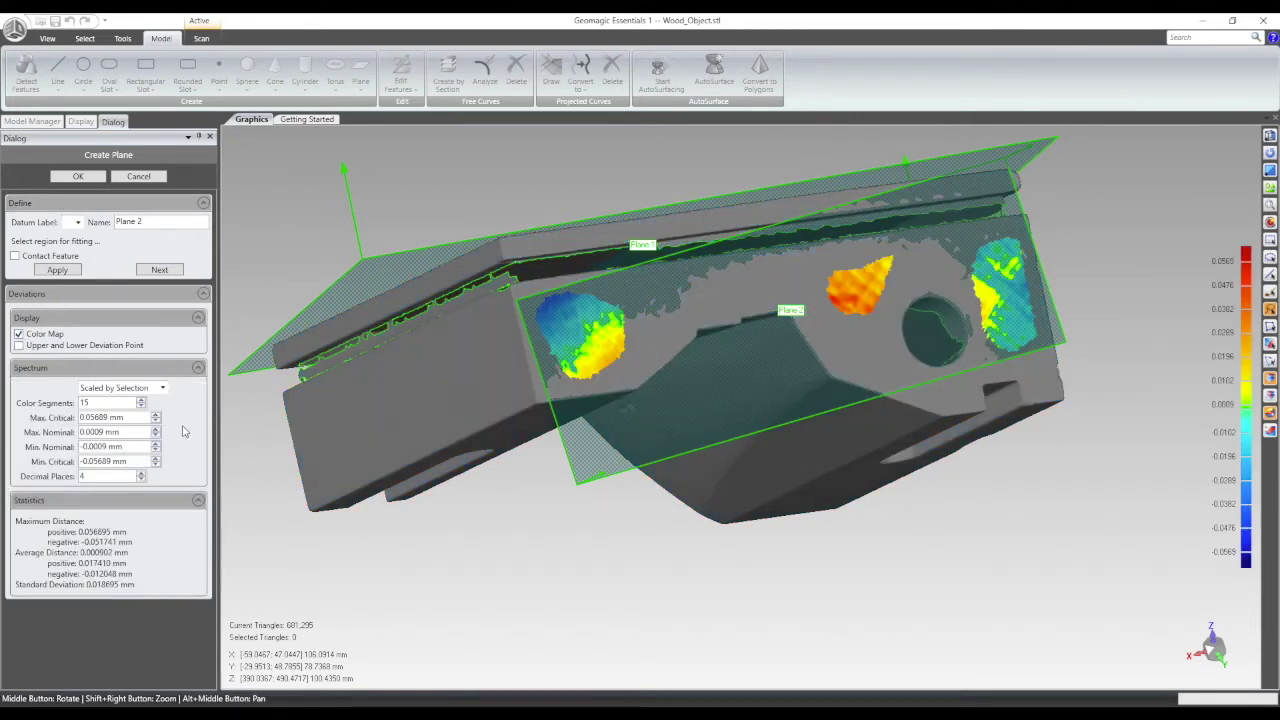
pyautogui.moveTo(128, 418); pyautogui.dragTo(55, 428)
pyautogui.write('1.0')
pyautogui.press('Return')
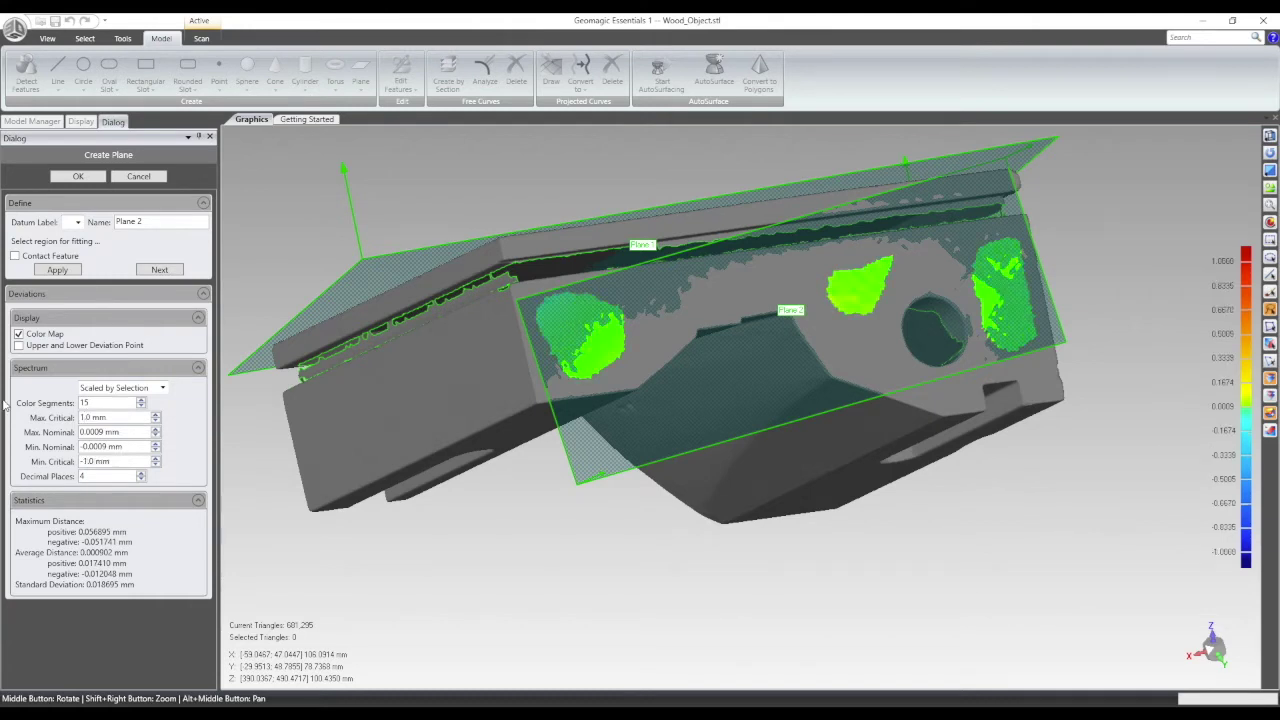
pyautogui.doubleClick(98, 431)
pyautogui.press('Return')
pyautogui.write('0.1')
pyautogui.press('Return')
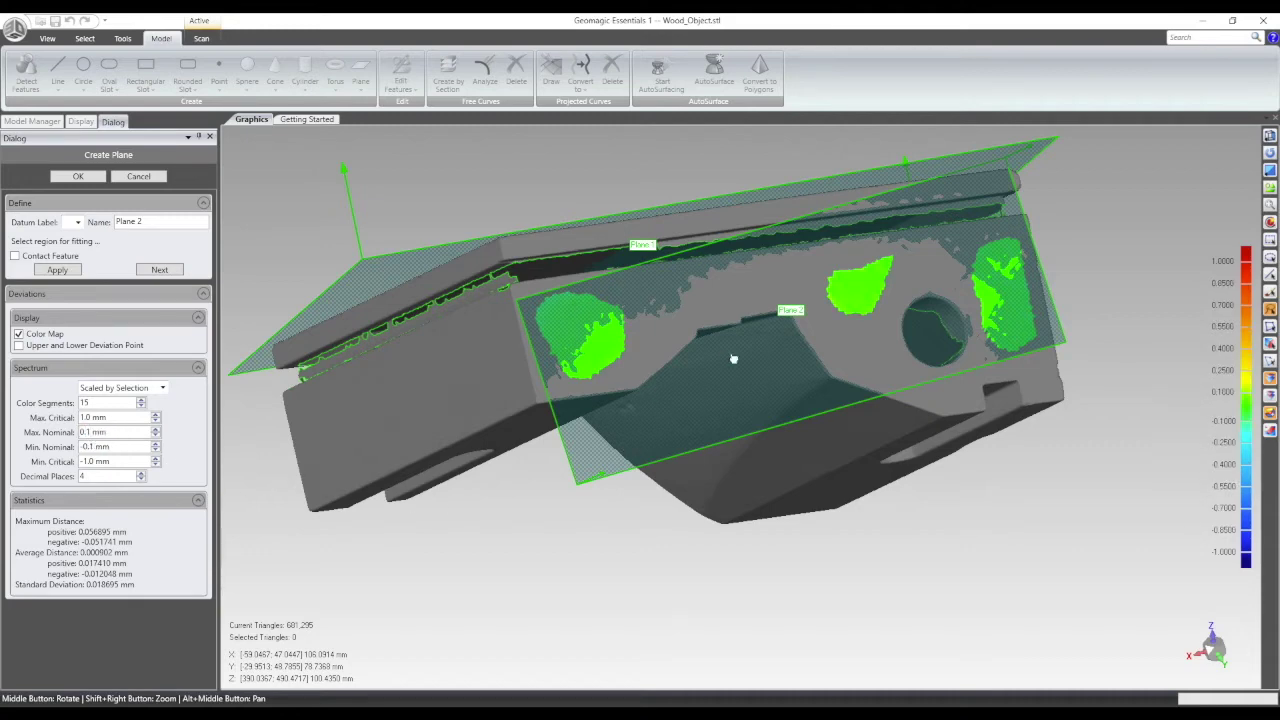
pyautogui.moveTo(757, 305); pyautogui.dragTo(752, 350, button='middle')
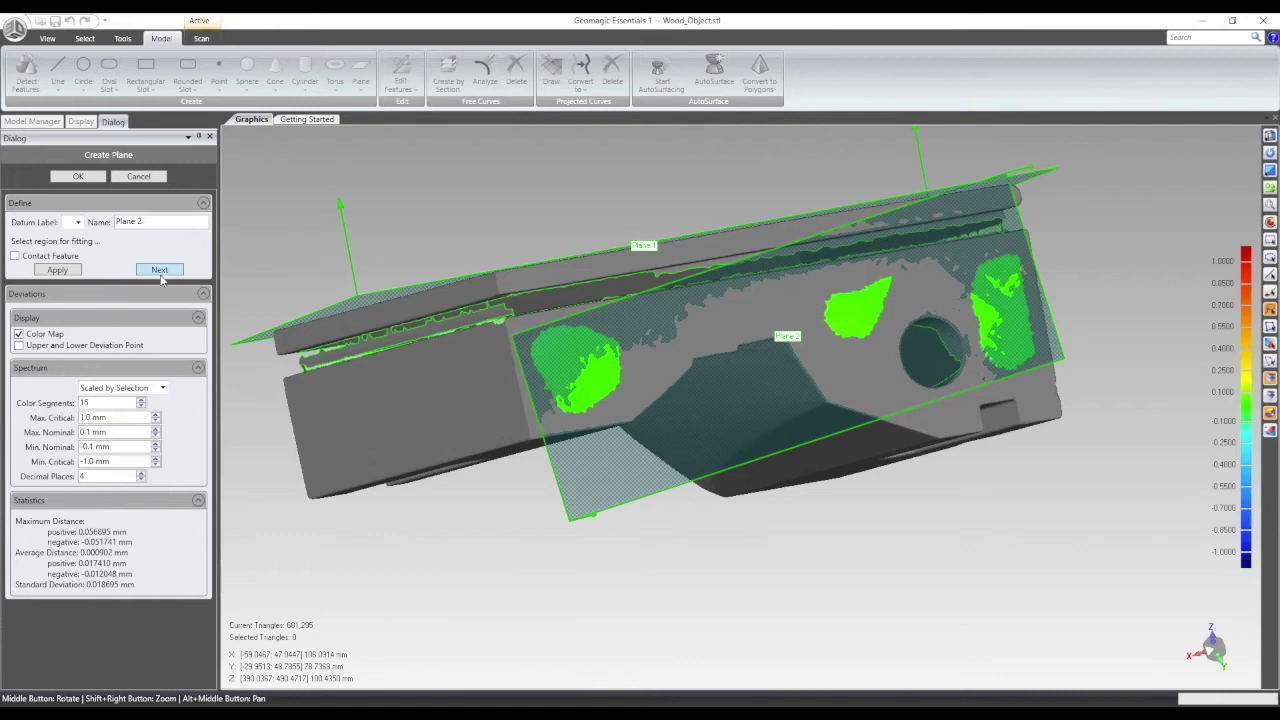
# Step: Accept the plane on the notched side face and finish creating best-fit planes
pyautogui.click(57, 272)
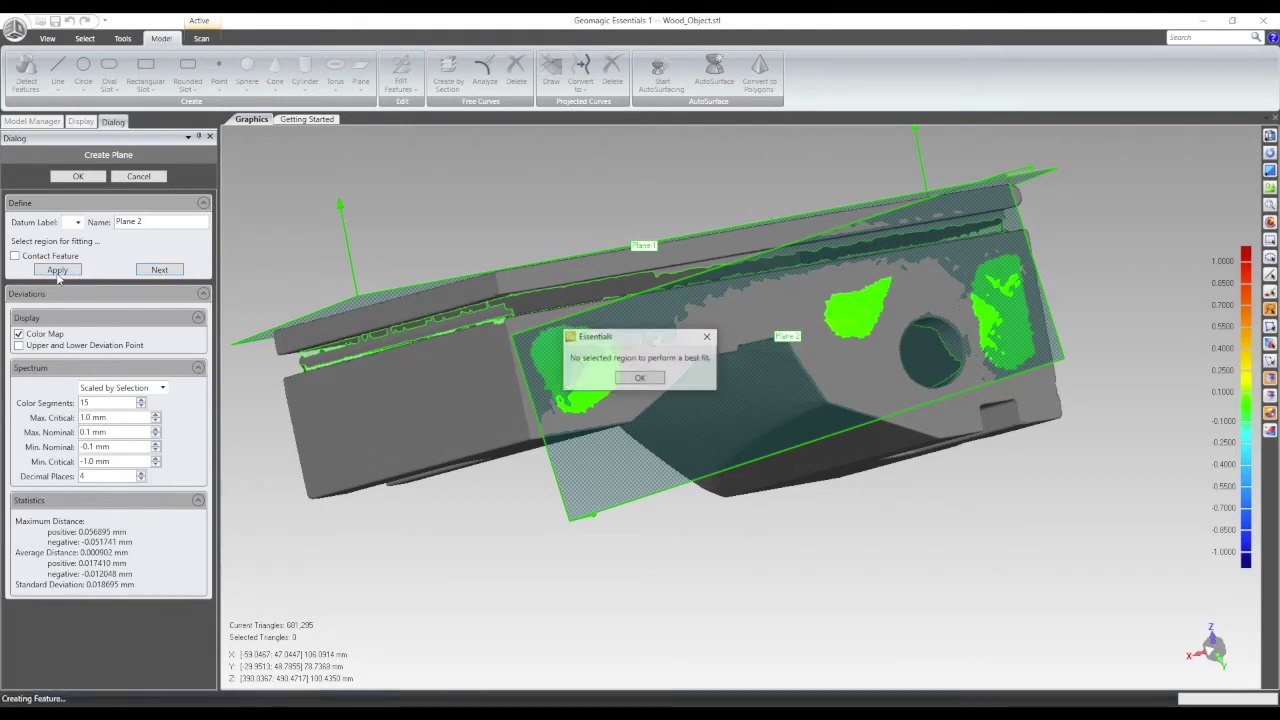
pyautogui.click(640, 378)
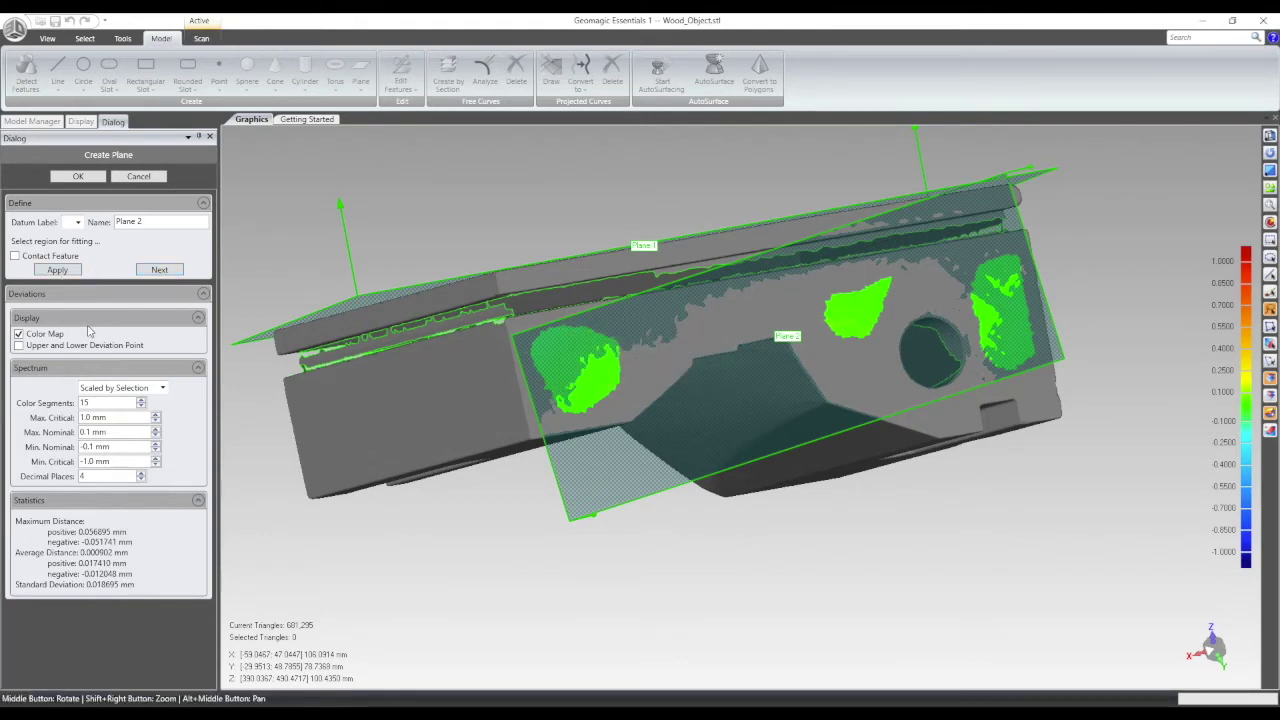
pyautogui.click(168, 272)
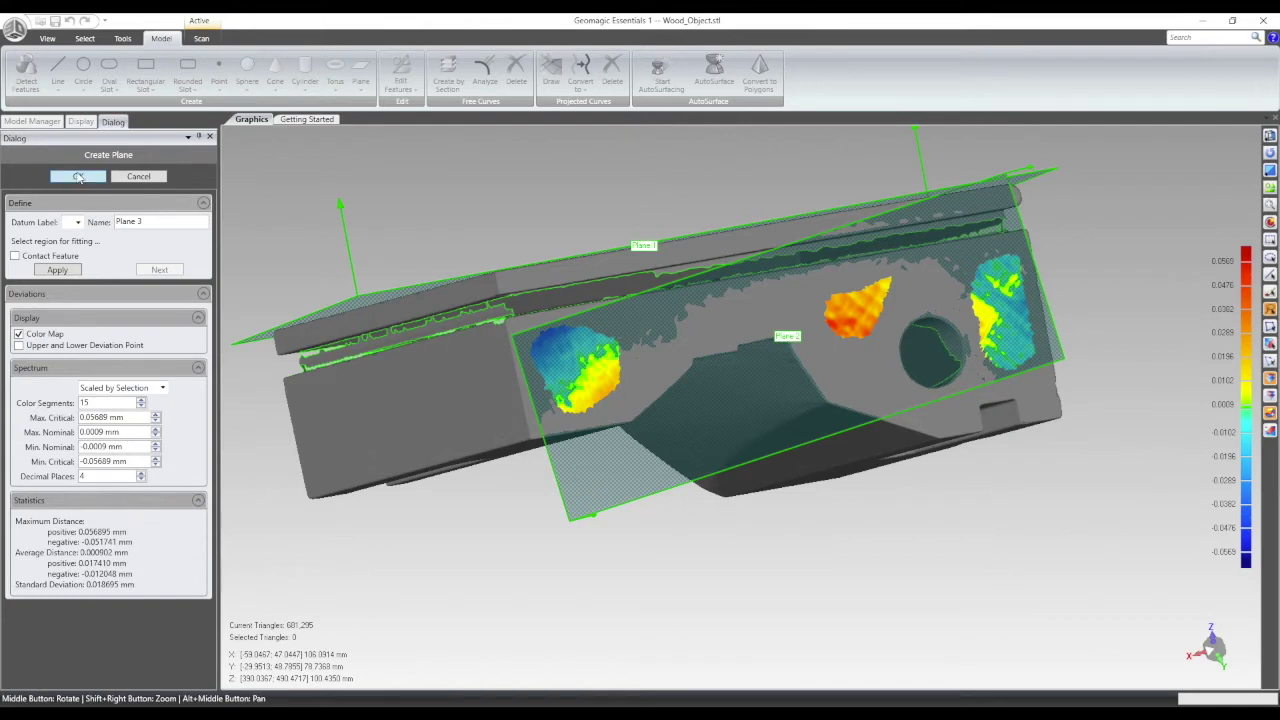
pyautogui.click(78, 177)
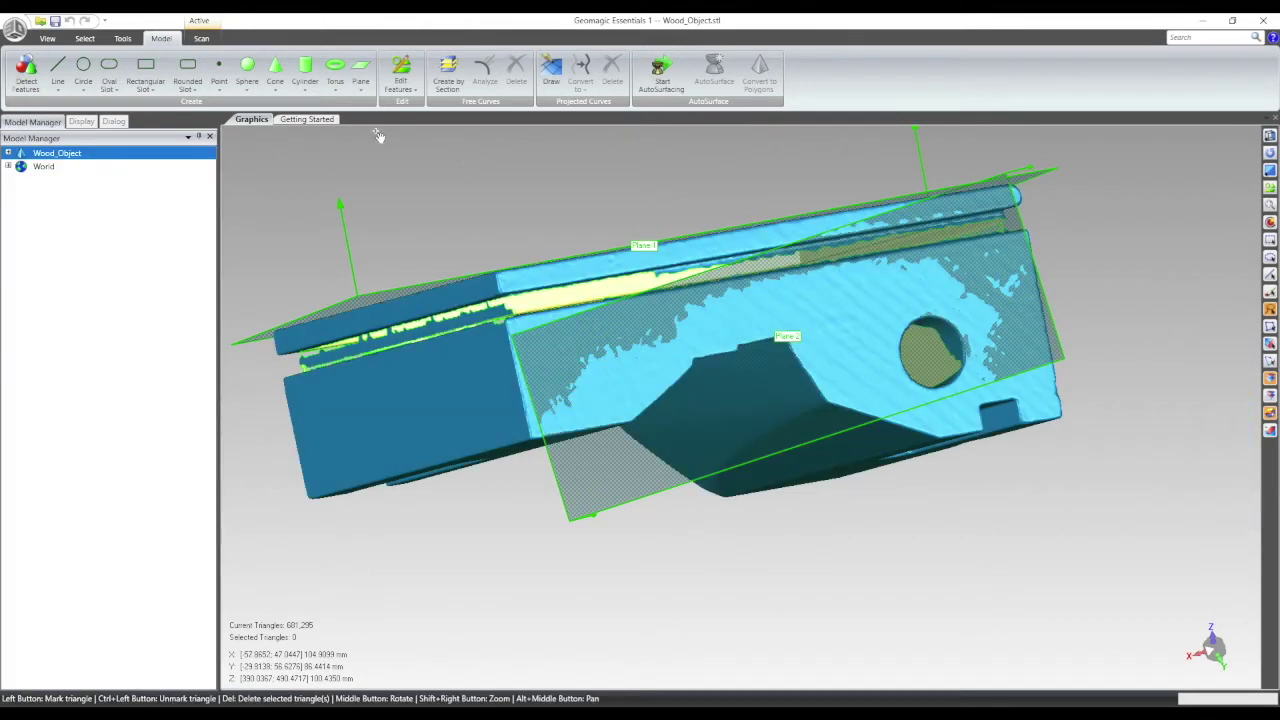
# Step: Create a third plane through three points on the adjacent plain side, two on the lower block and one on the upper slab's edge
pyautogui.click(360, 82)
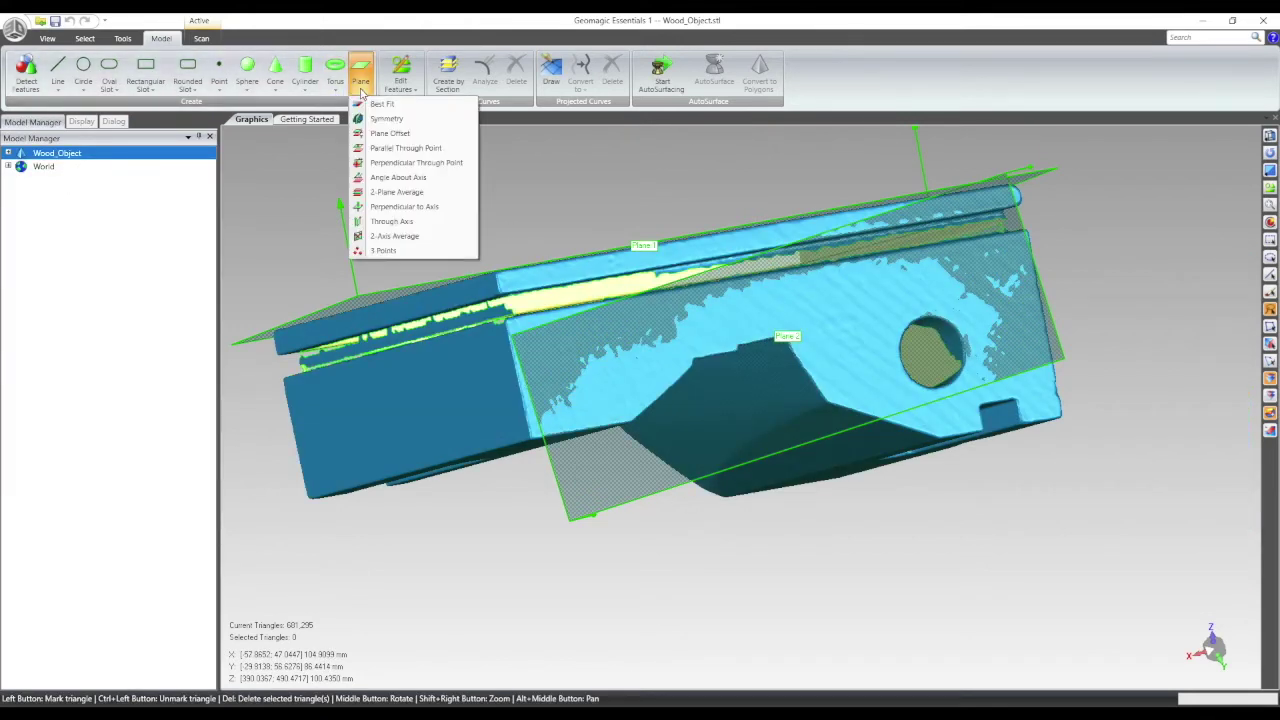
pyautogui.click(378, 251)
pyautogui.moveTo(496, 205); pyautogui.dragTo(729, 171, button='middle')
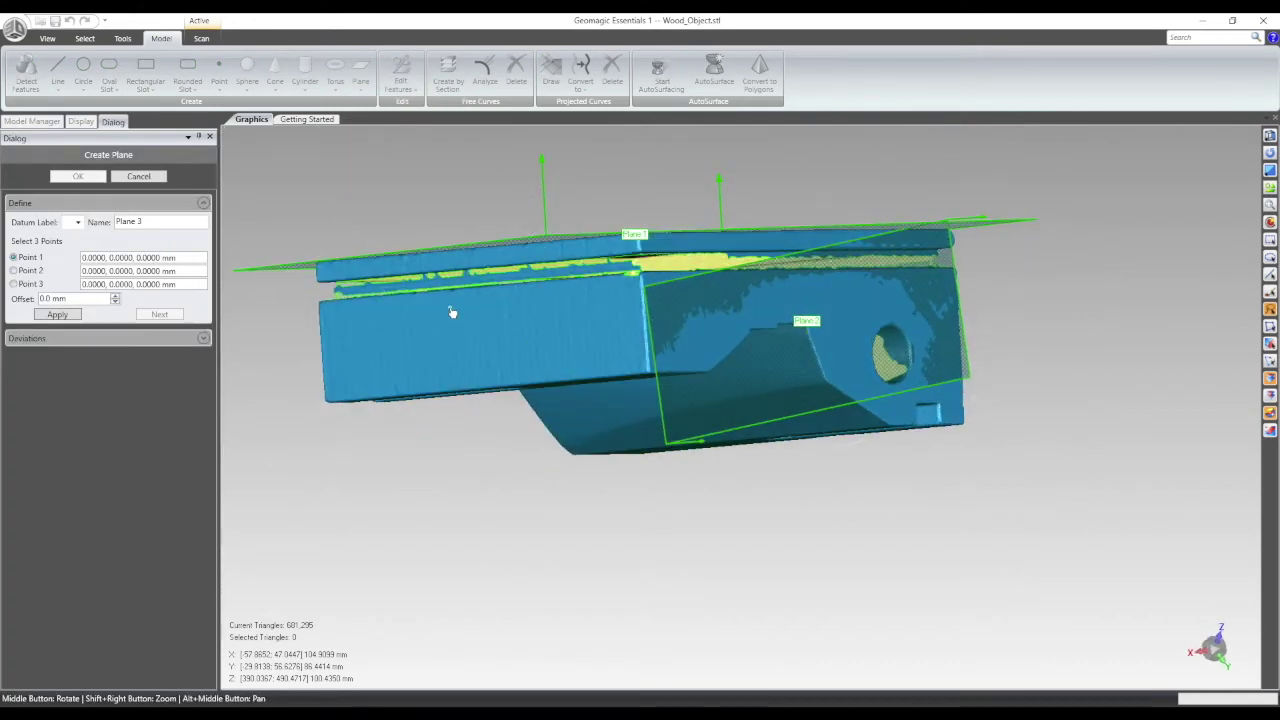
pyautogui.click(444, 373)
pyautogui.click(605, 364)
pyautogui.click(493, 260)
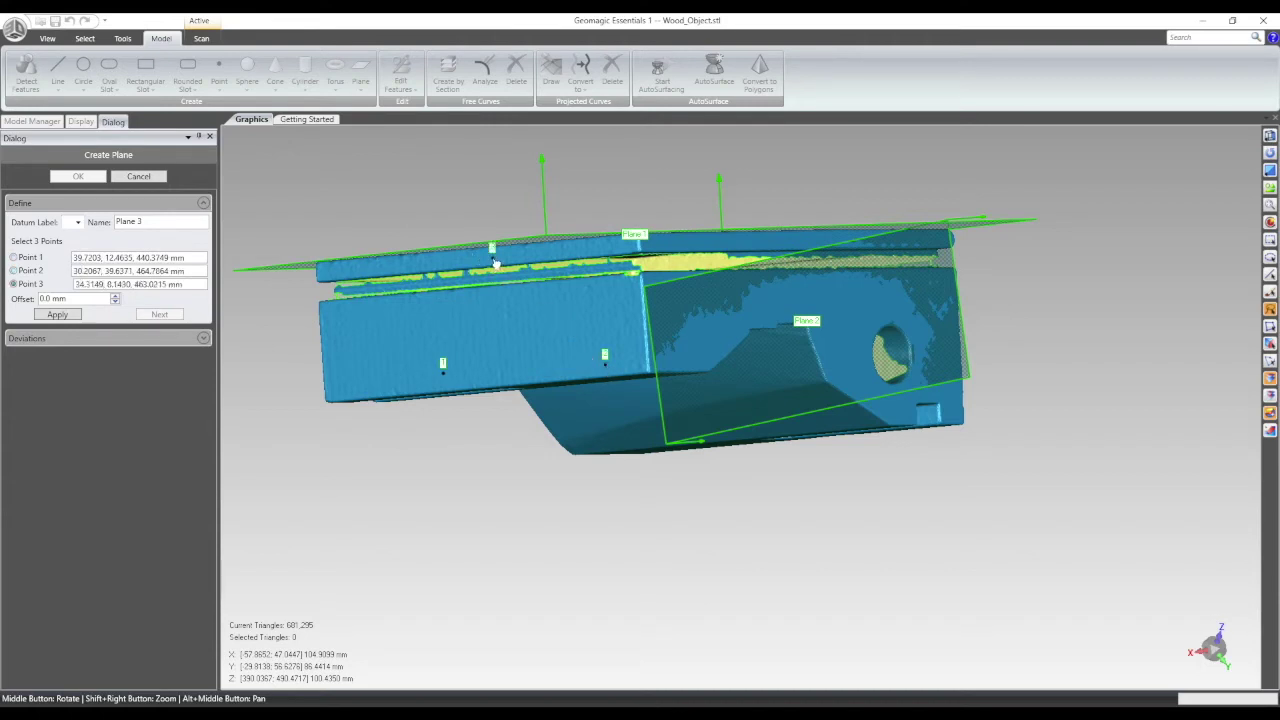
pyautogui.click(62, 315)
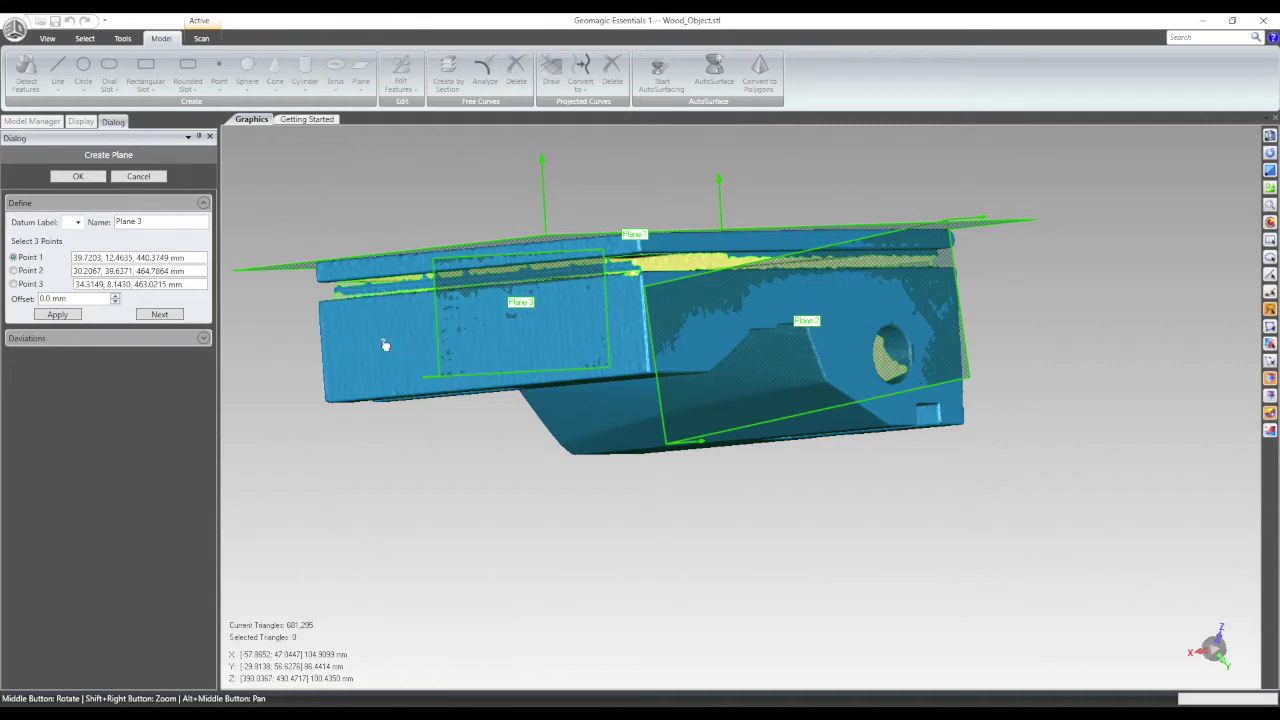
pyautogui.click(204, 339)
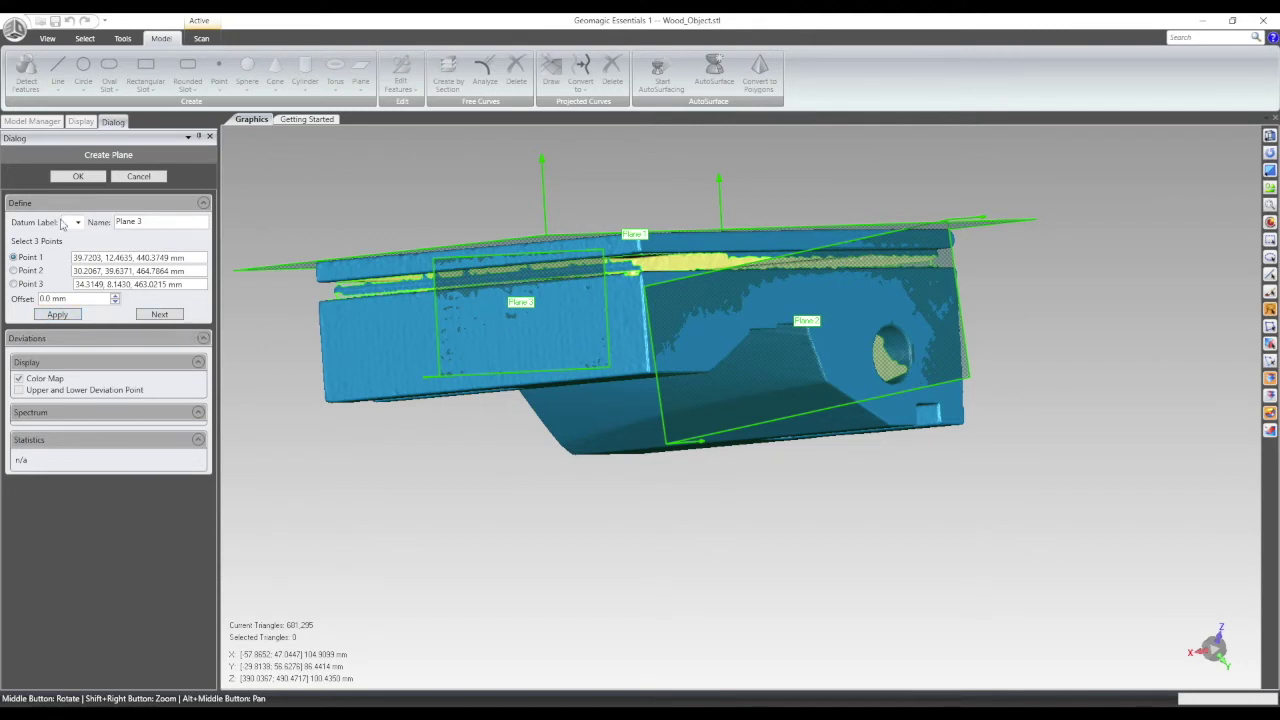
pyautogui.click(77, 177)
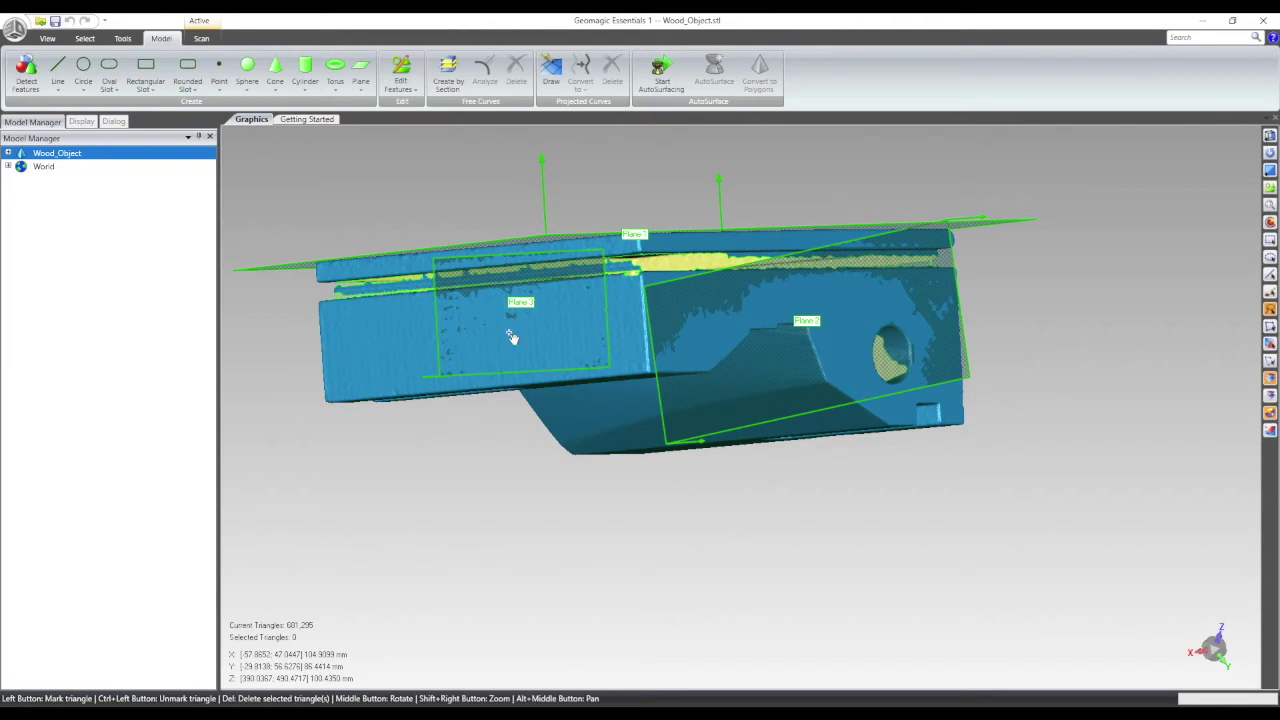
# Step: Create a line from the intersection of Plane 1 and Plane 3 along the base edge
pyautogui.moveTo(357, 186); pyautogui.dragTo(477, 497, button='middle')
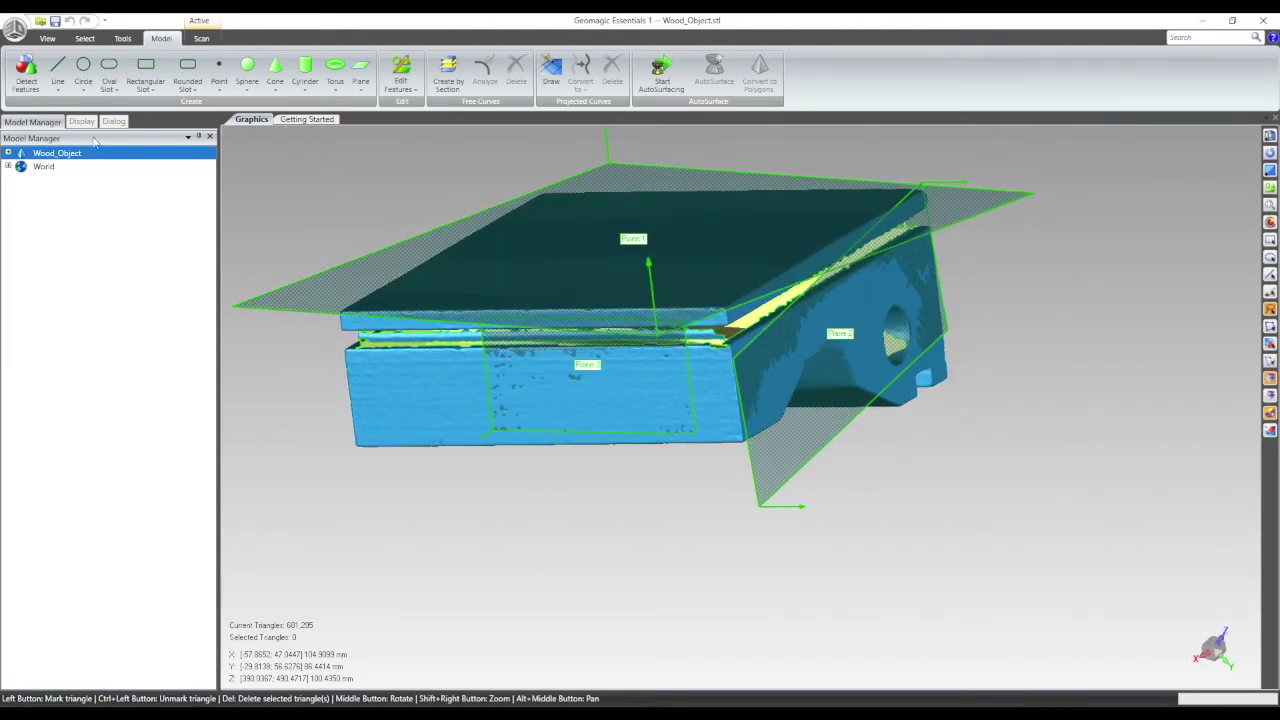
pyautogui.click(56, 89)
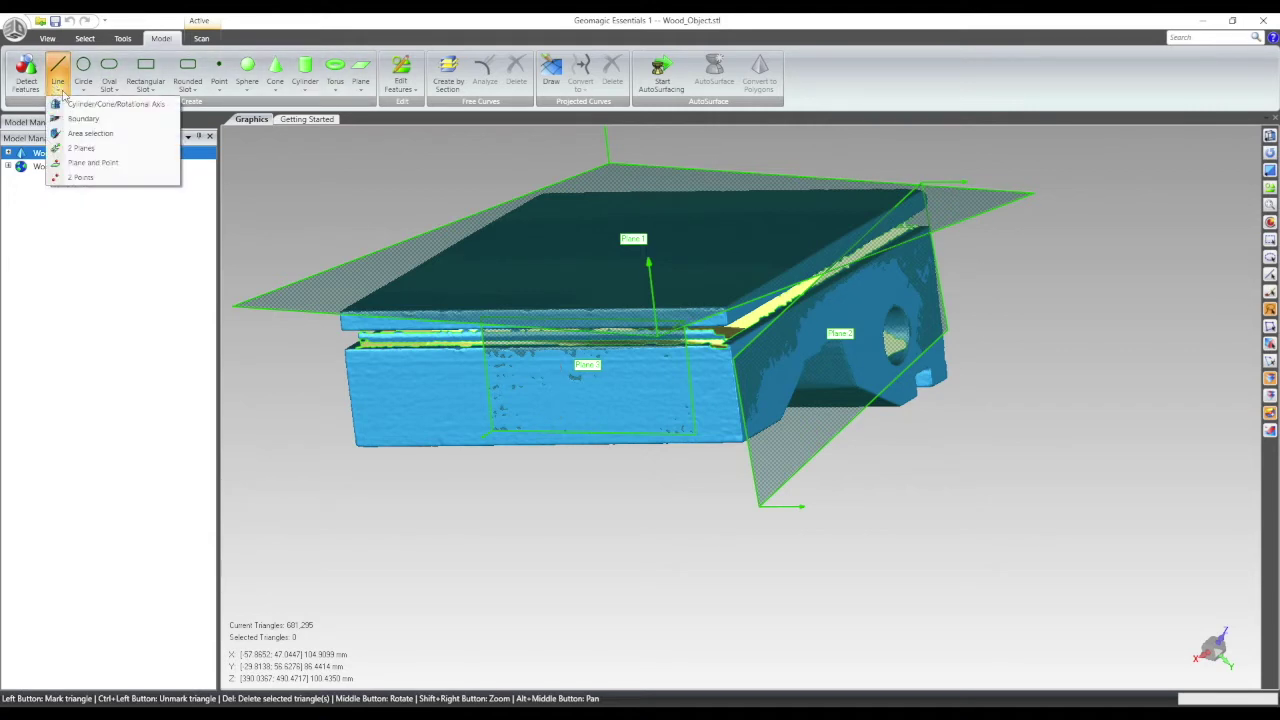
pyautogui.click(136, 152)
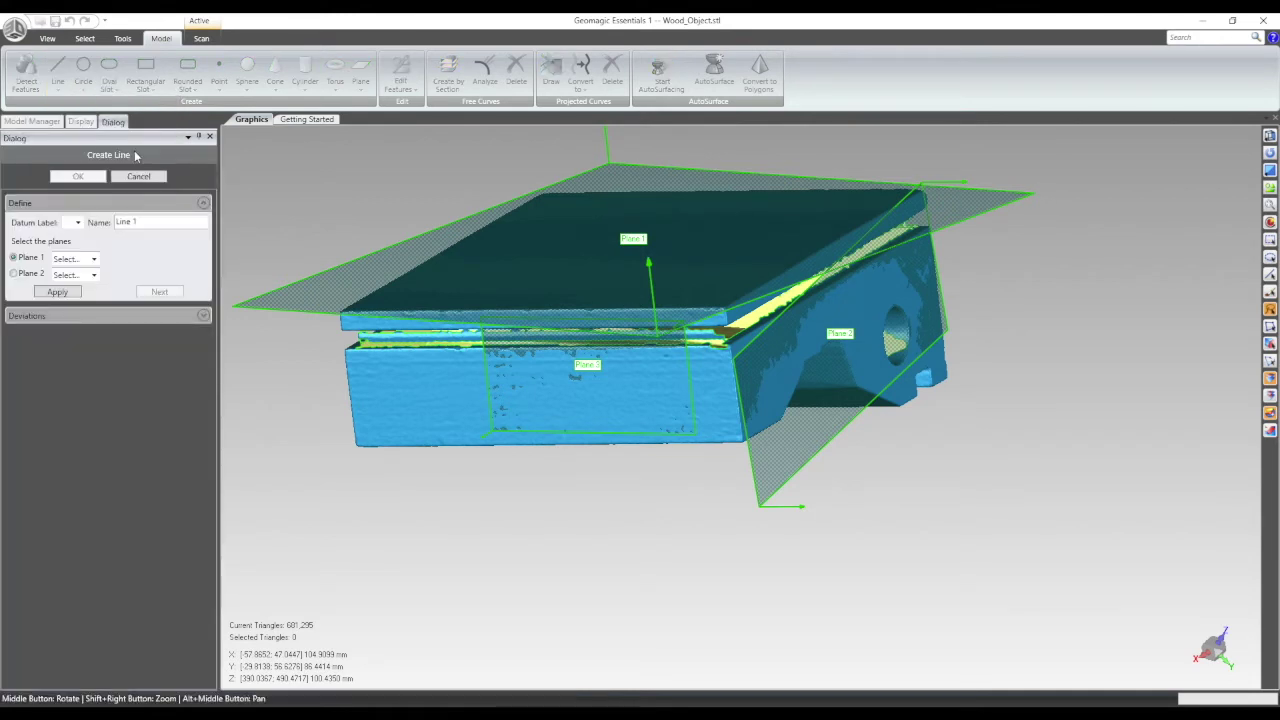
pyautogui.click(94, 259)
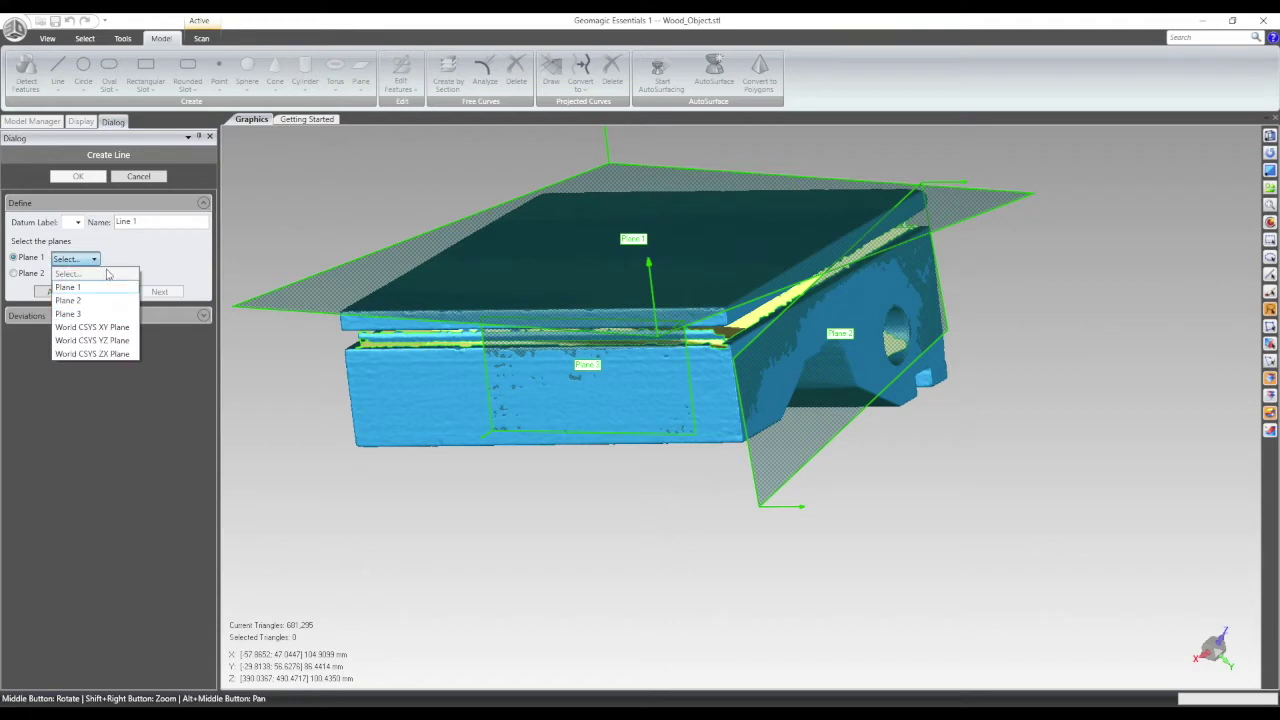
pyautogui.click(347, 199)
pyautogui.click(331, 297)
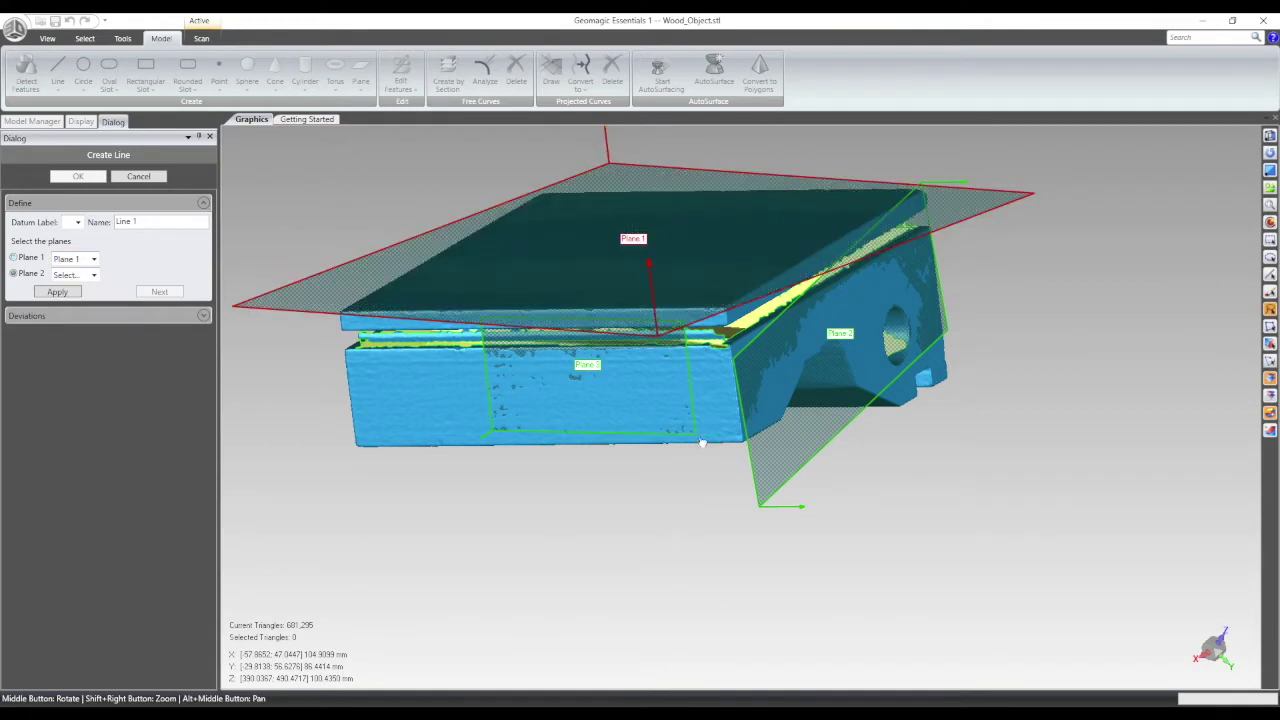
pyautogui.click(548, 407)
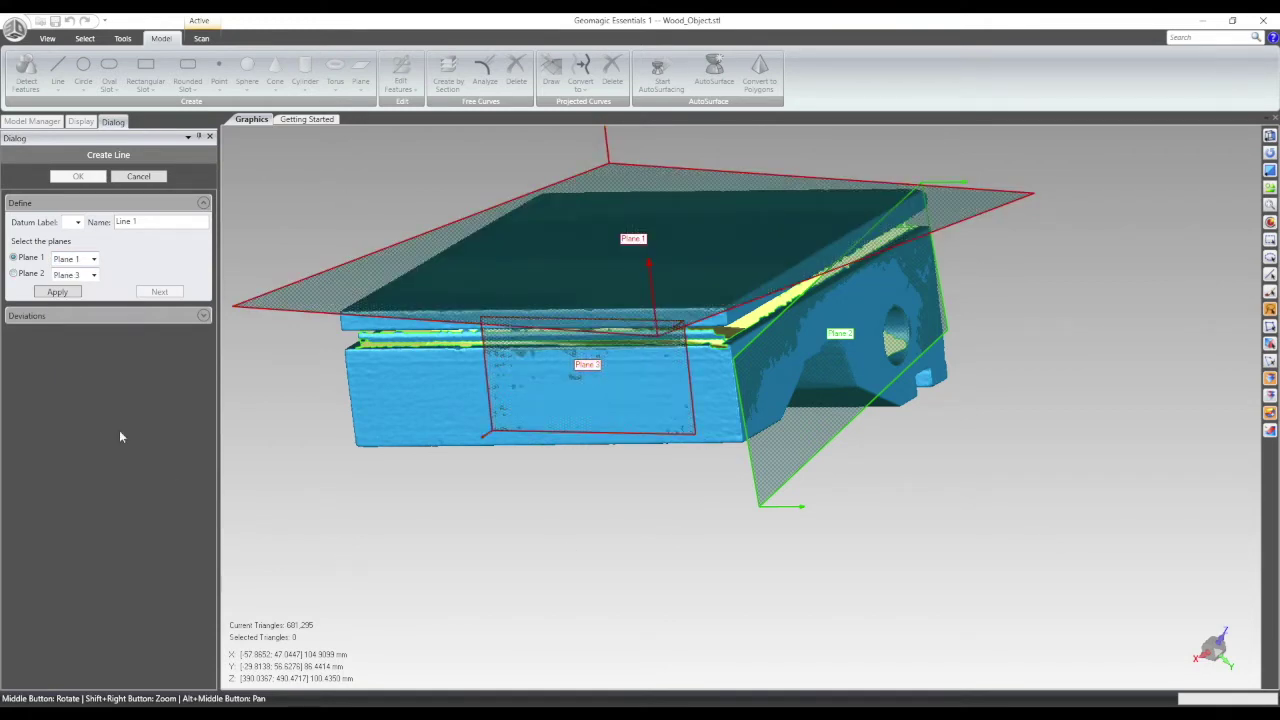
pyautogui.click(55, 292)
pyautogui.moveTo(677, 514); pyautogui.dragTo(806, 385, button='middle')
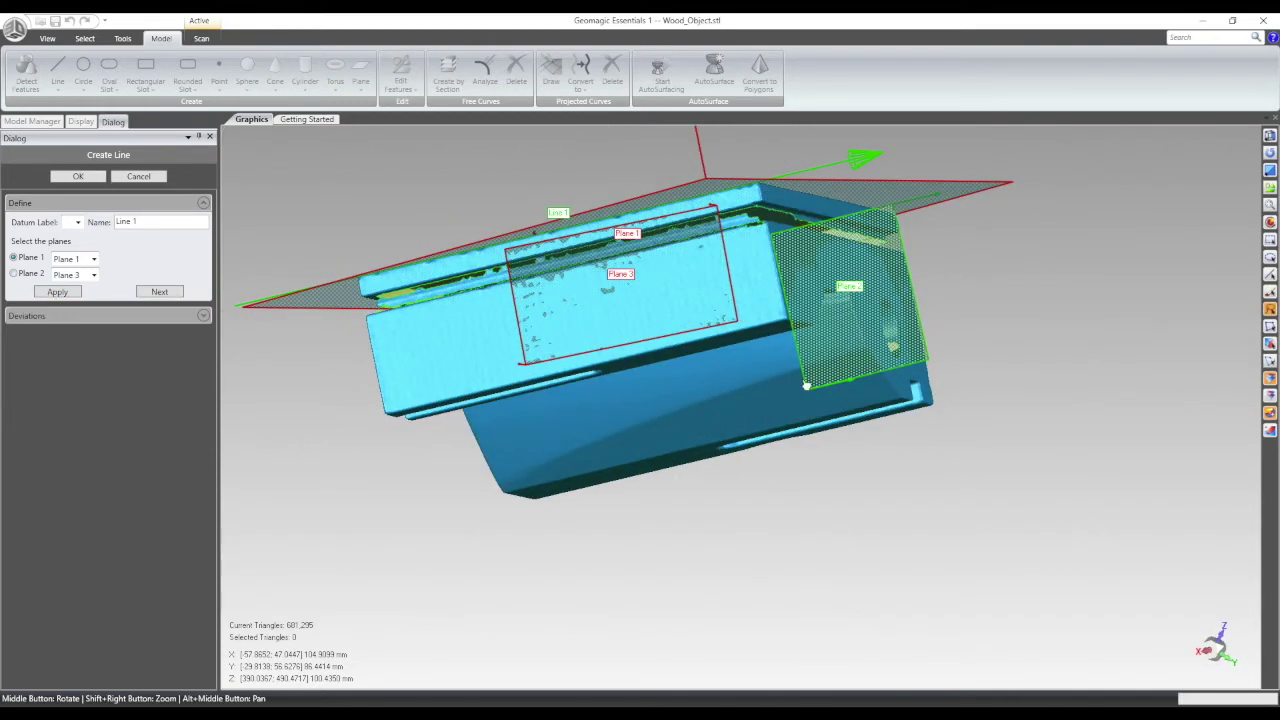
pyautogui.moveTo(890, 533); pyautogui.dragTo(914, 98, button='middle')
pyautogui.moveTo(300, 463); pyautogui.dragTo(533, 582, button='middle')
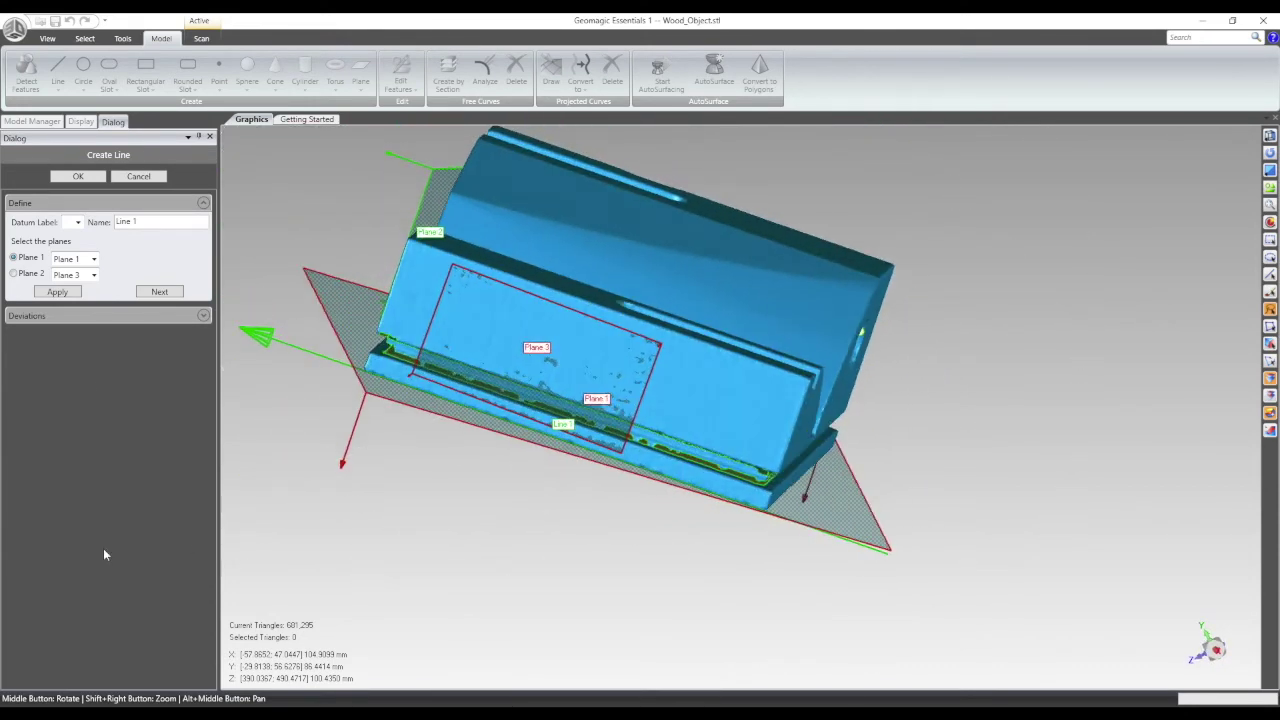
pyautogui.click(77, 177)
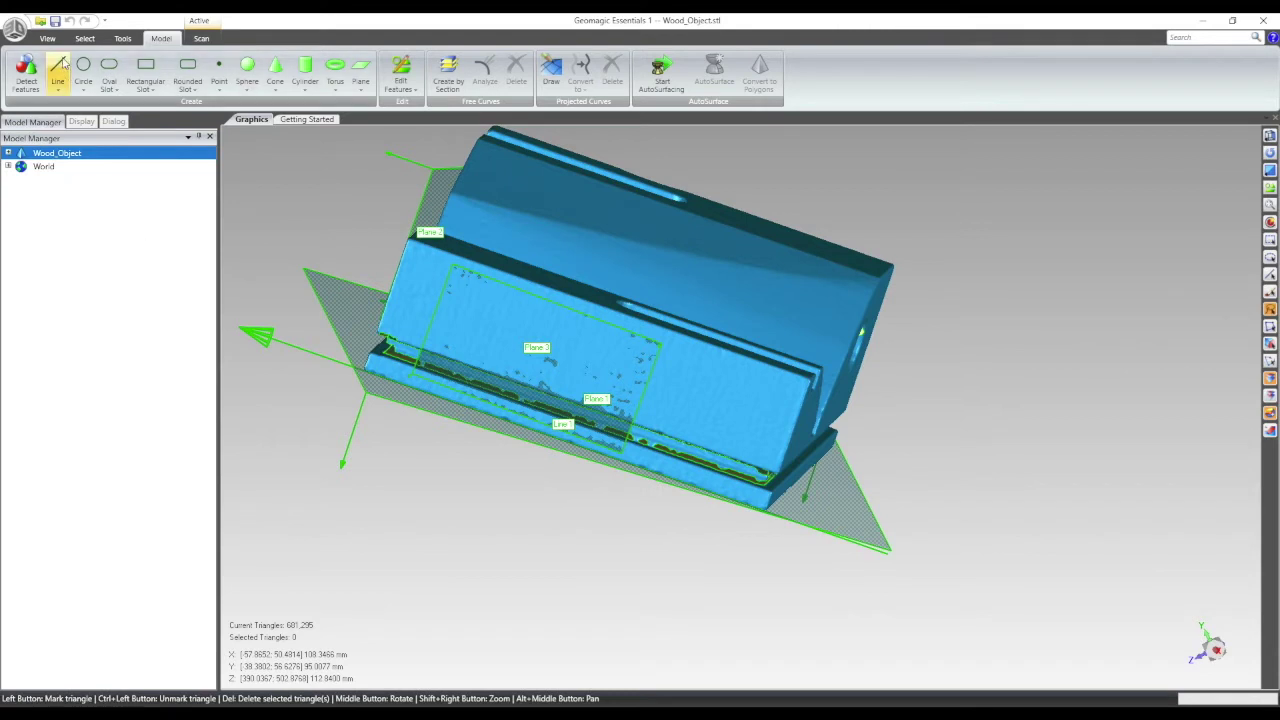
# Step: Start aligning Wood_Object to the world and preview the world's X Axis and its YZ, XY and XZ planes as references
pyautogui.click(120, 40)
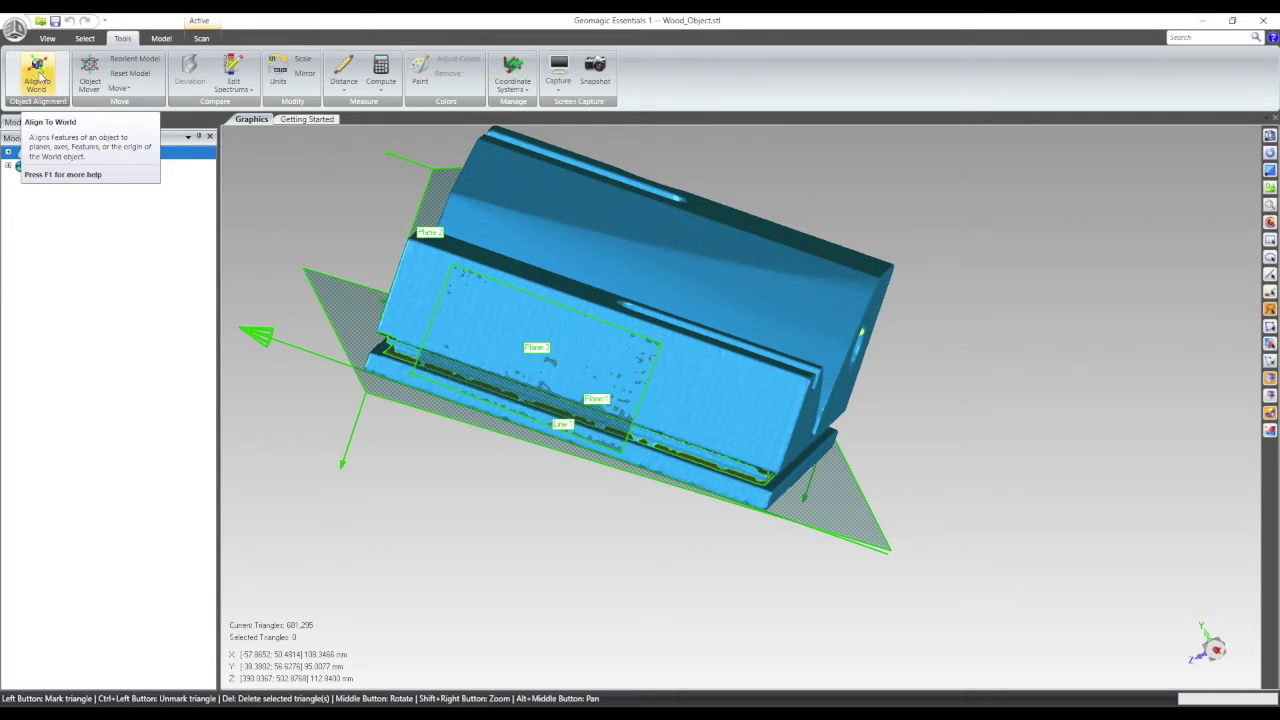
pyautogui.click(37, 75)
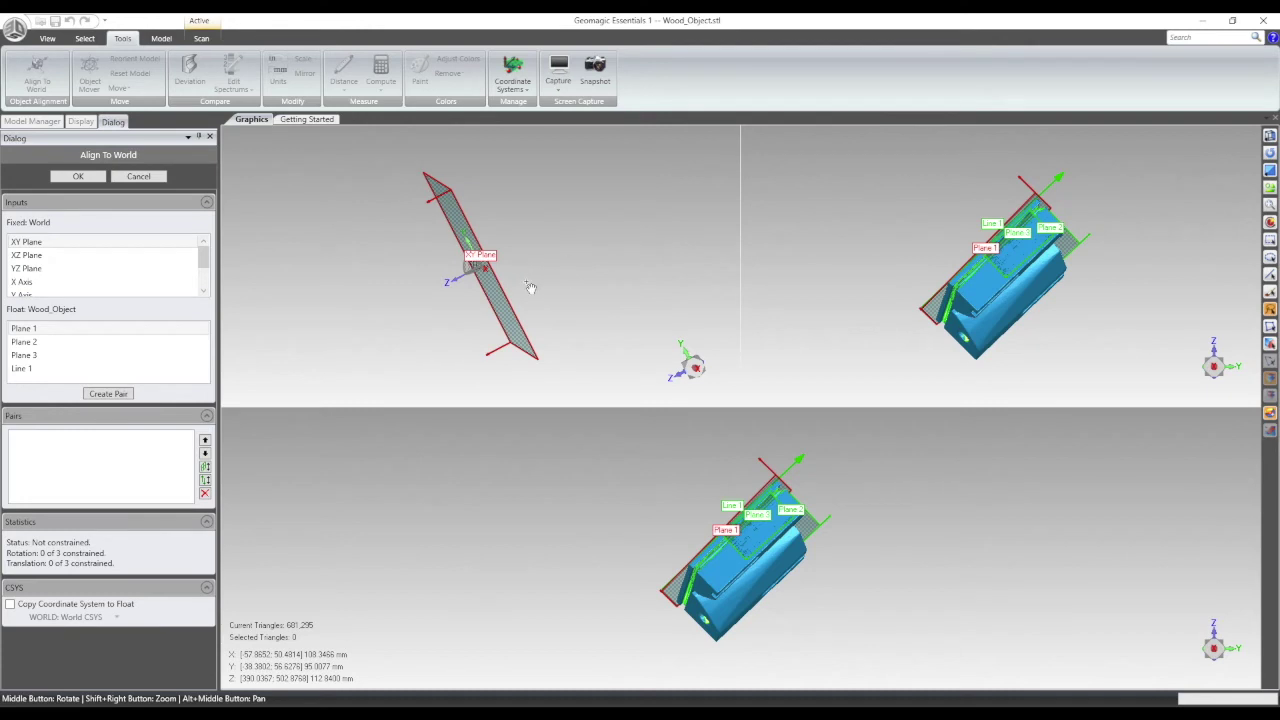
pyautogui.click(52, 256)
pyautogui.click(40, 283)
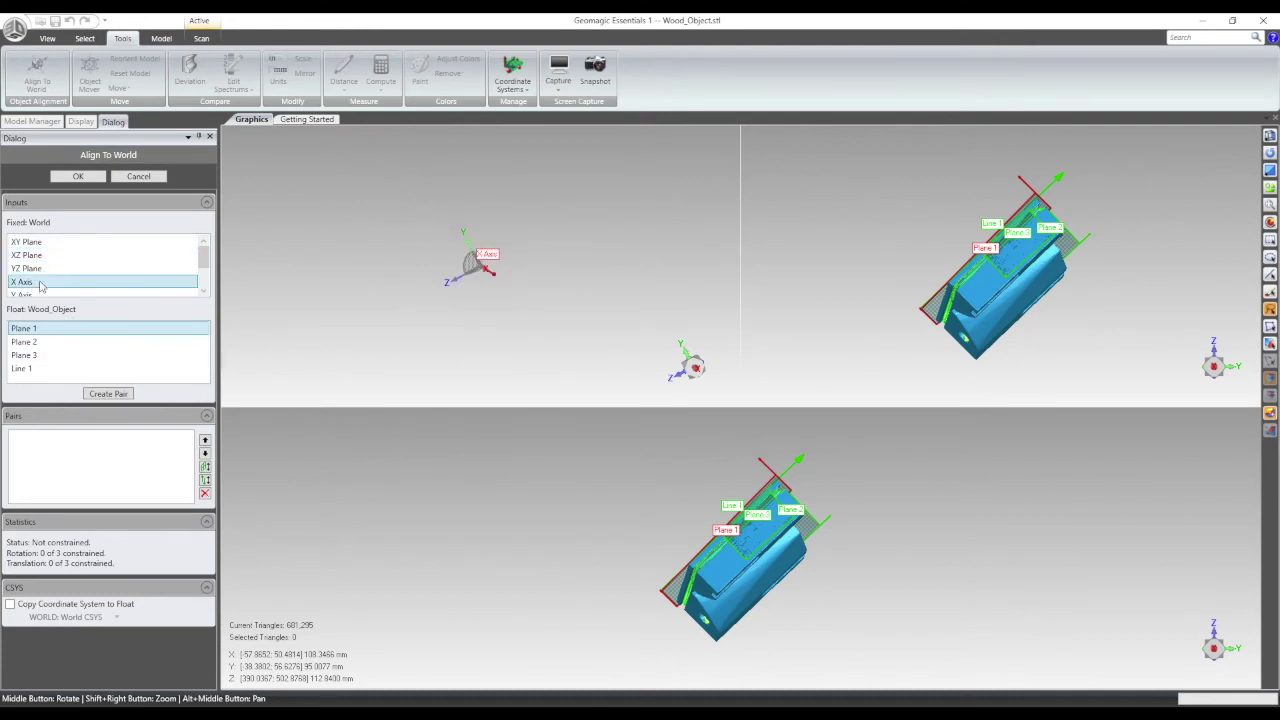
pyautogui.click(40, 268)
pyautogui.click(40, 242)
pyautogui.click(45, 256)
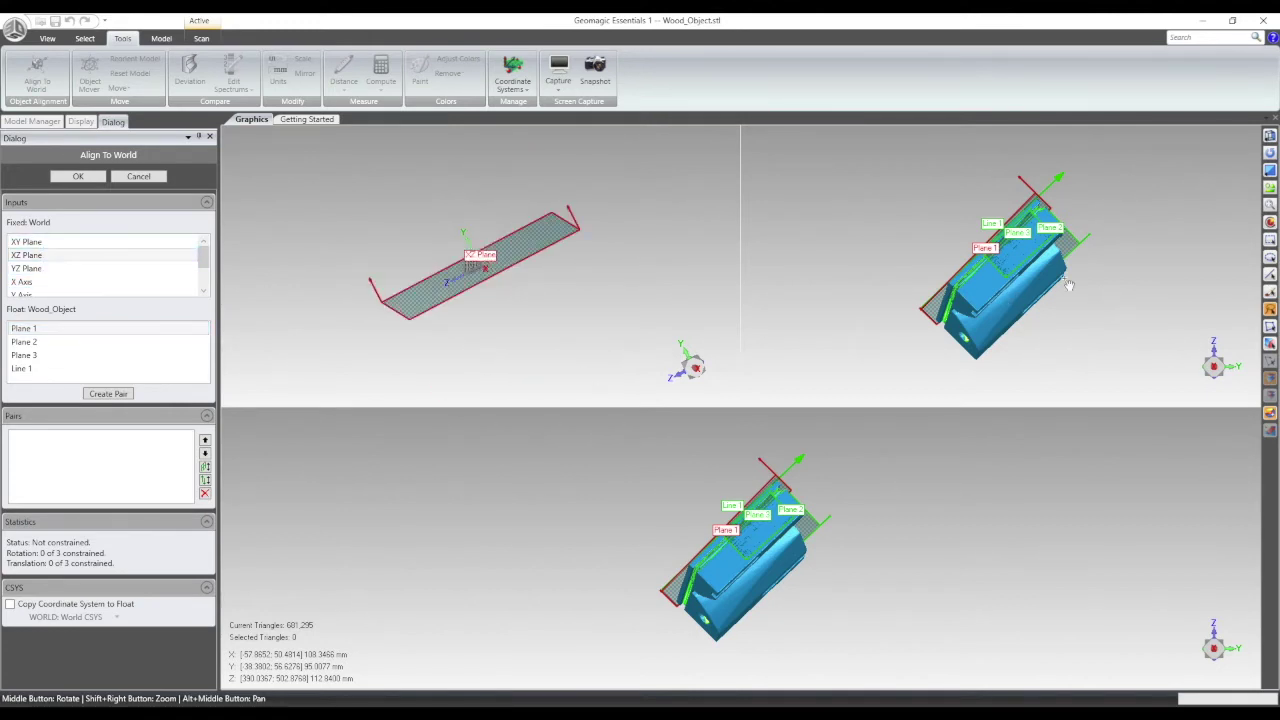
# Step: Pair the world's XY Plane with the object's Plane 1
pyautogui.moveTo(1063, 323); pyautogui.dragTo(768, 262, button='middle')
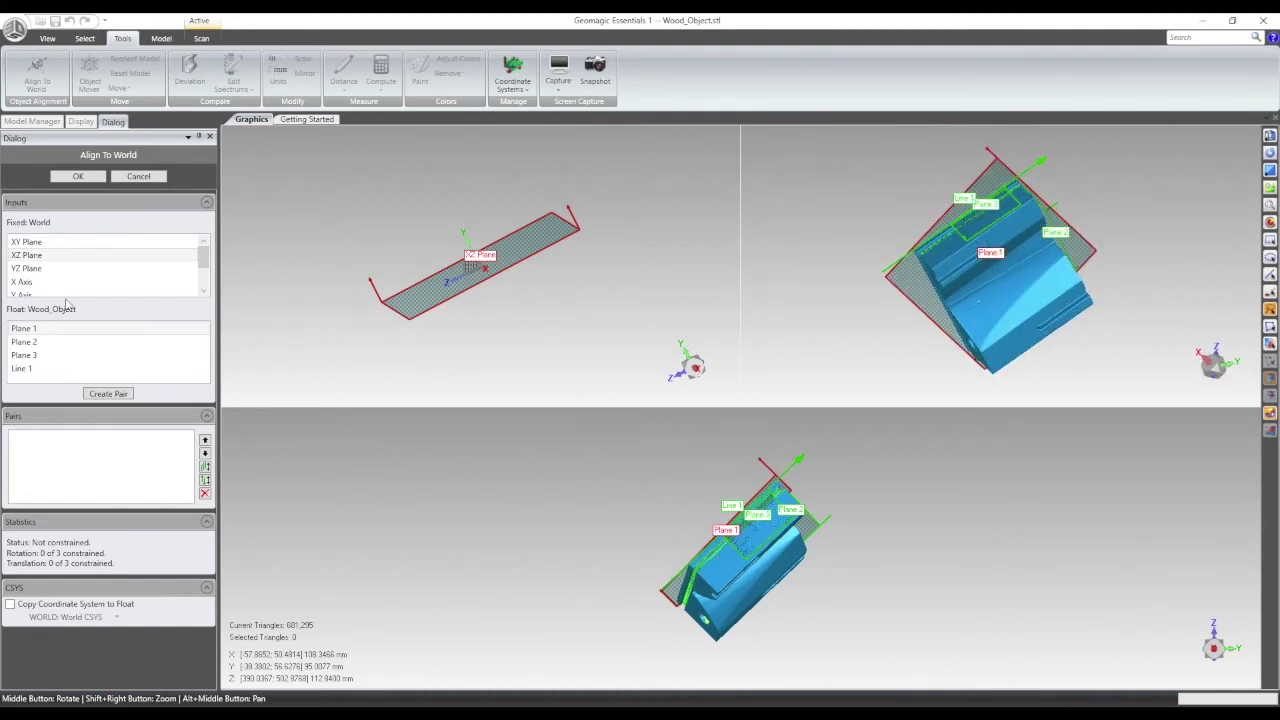
pyautogui.click(24, 355)
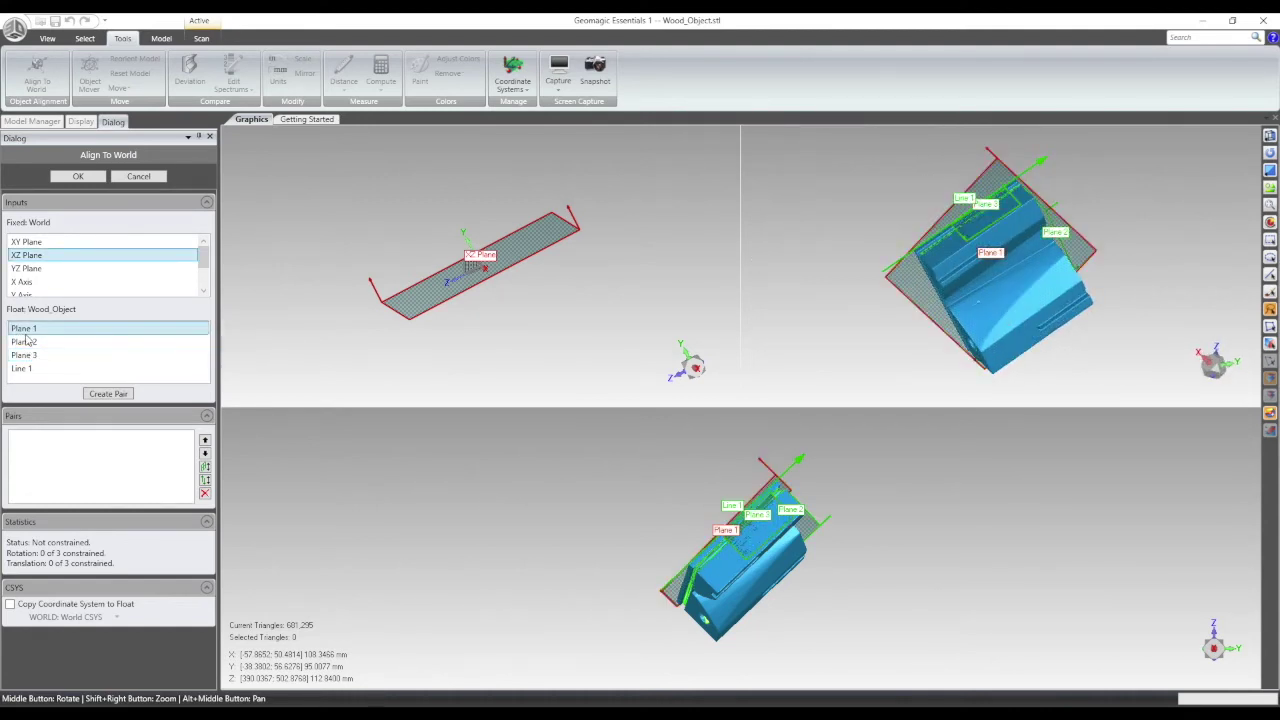
pyautogui.click(935, 283)
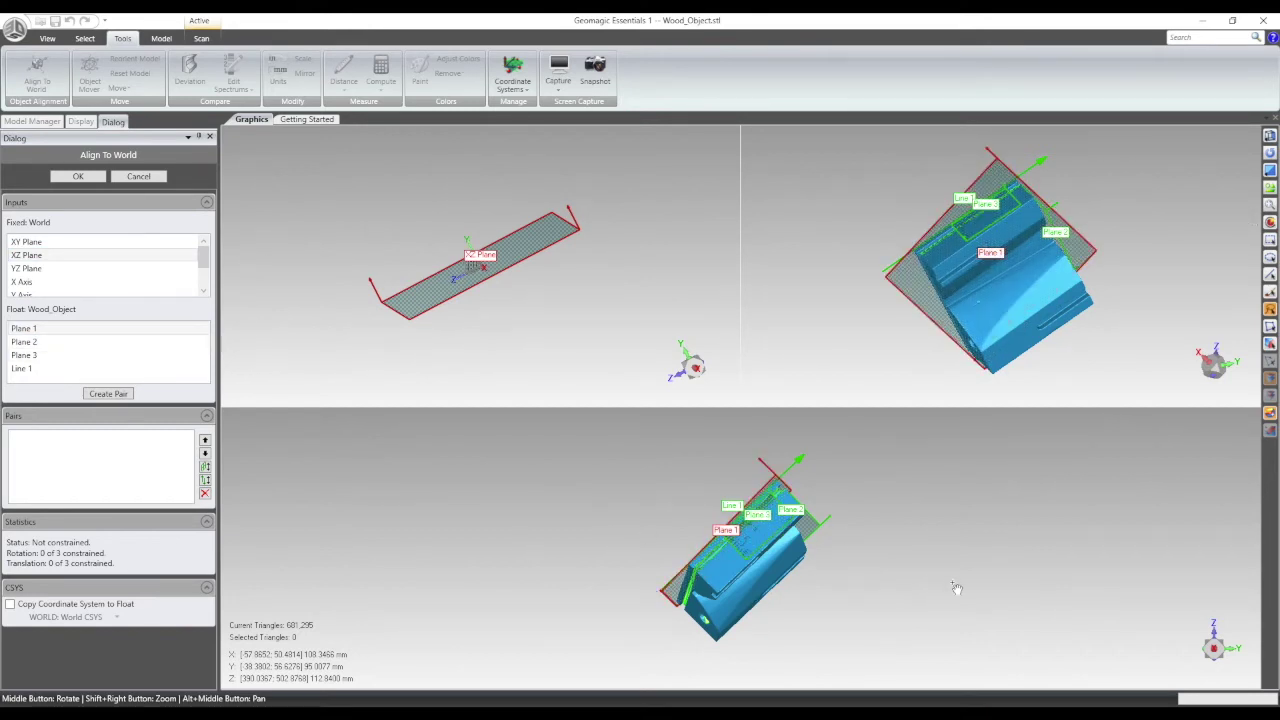
pyautogui.moveTo(923, 609); pyautogui.dragTo(640, 430, button='middle')
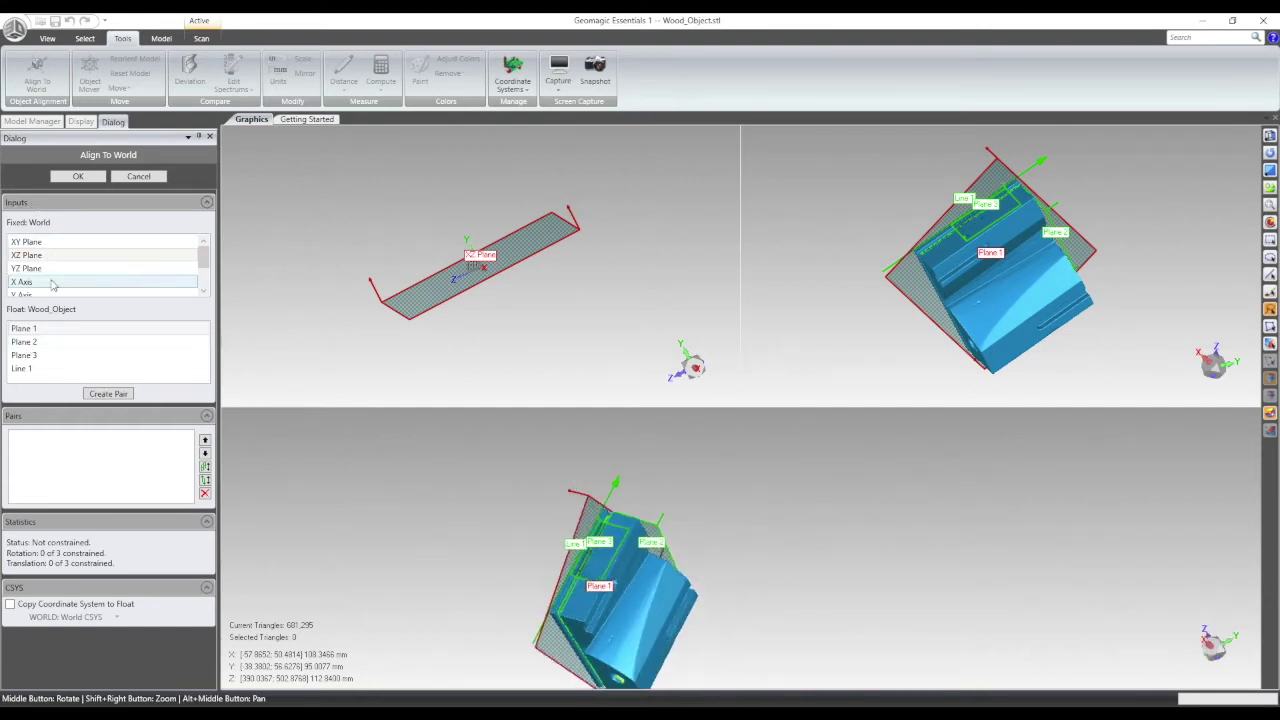
pyautogui.click(49, 244)
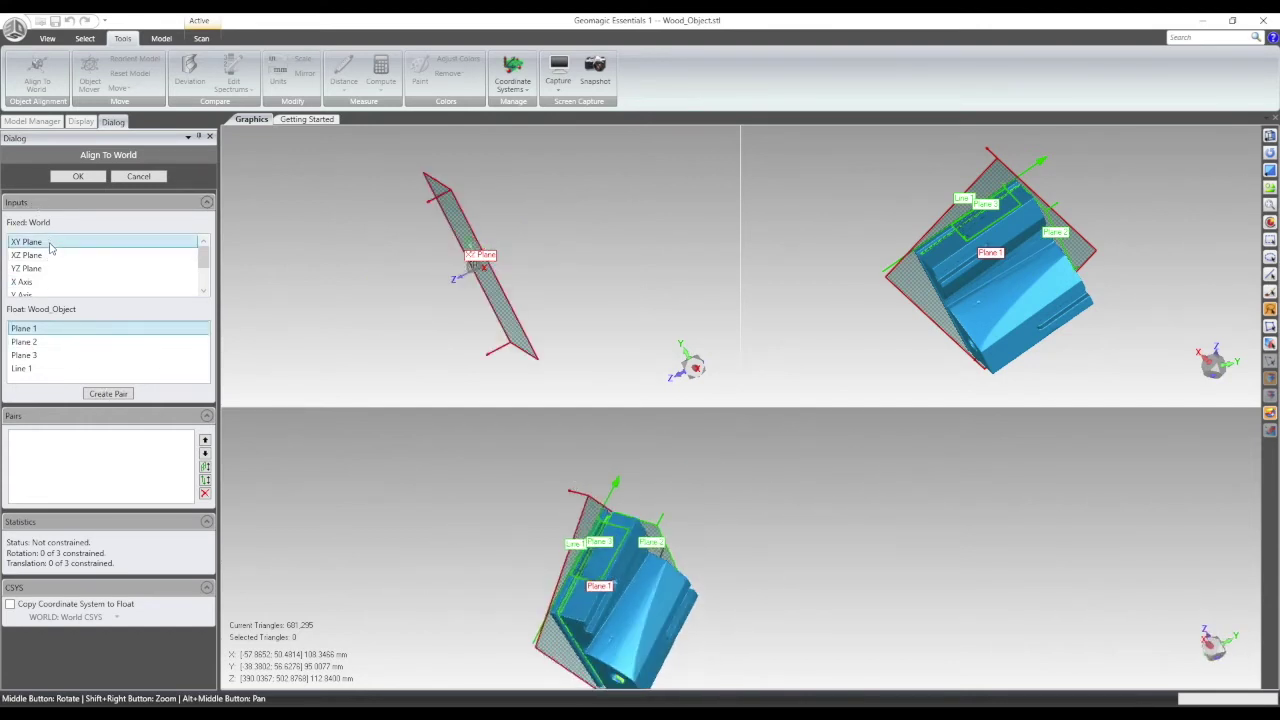
pyautogui.click(60, 333)
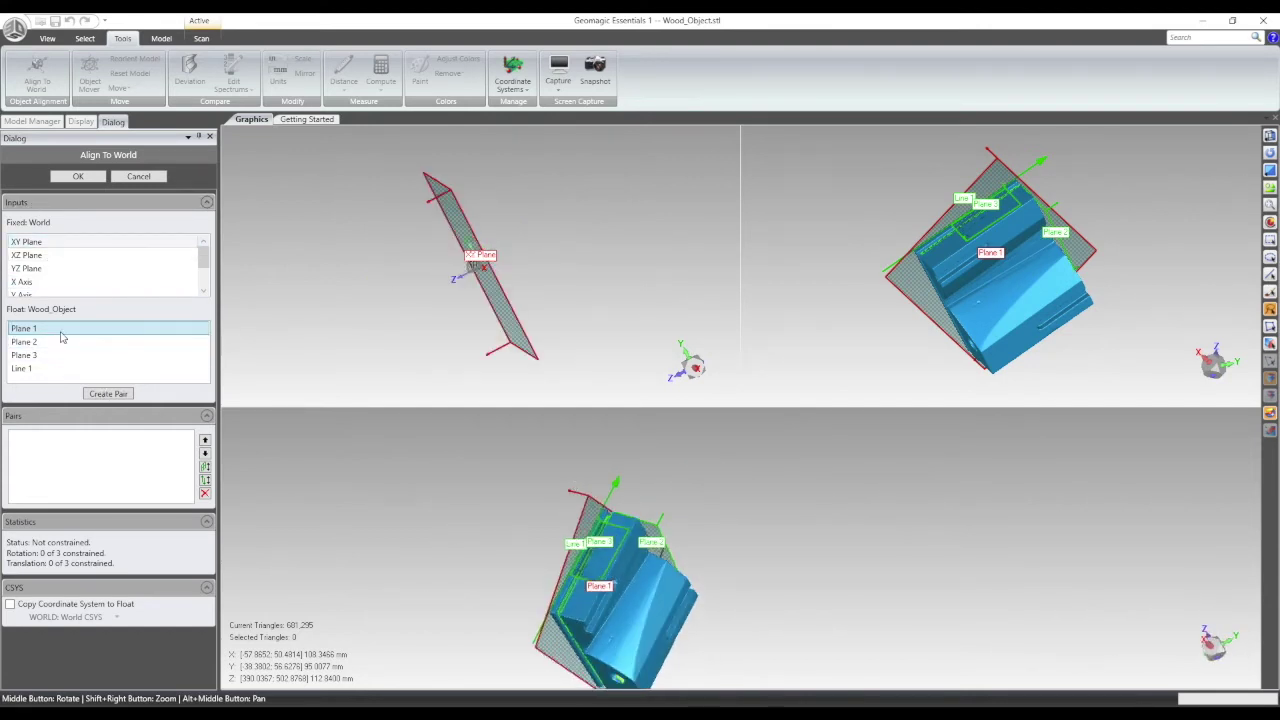
pyautogui.click(61, 244)
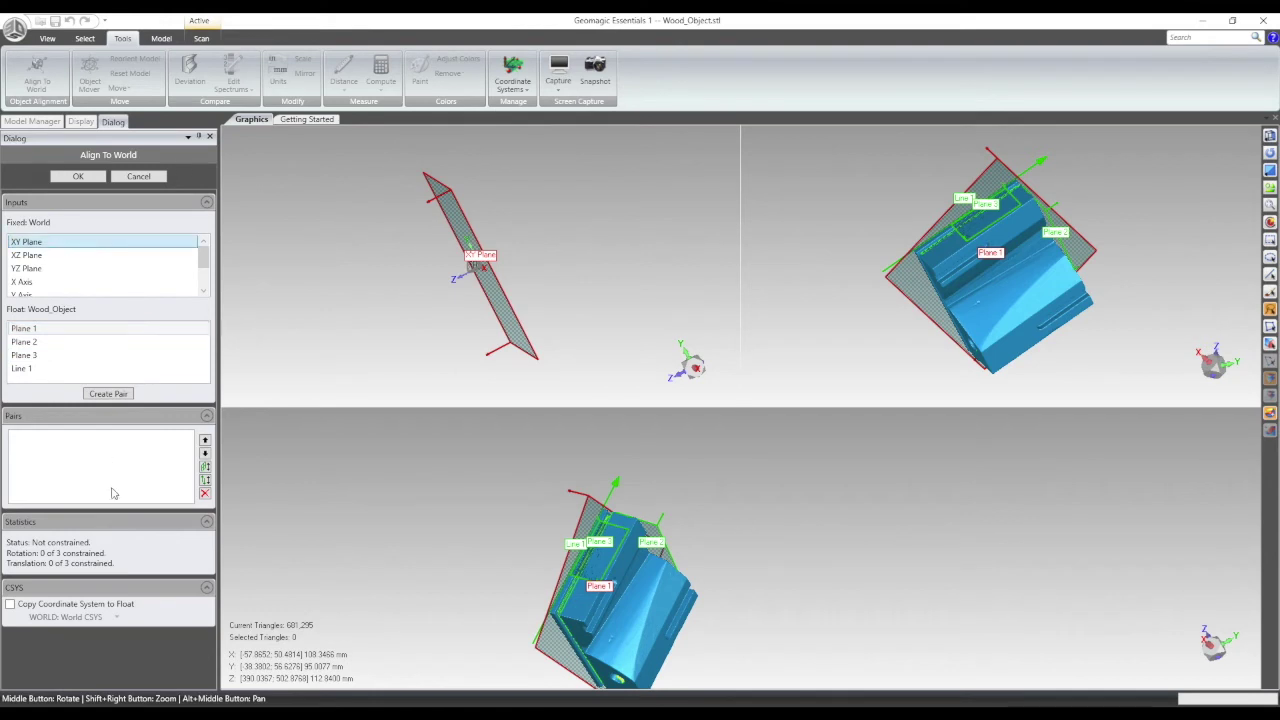
pyautogui.click(108, 394)
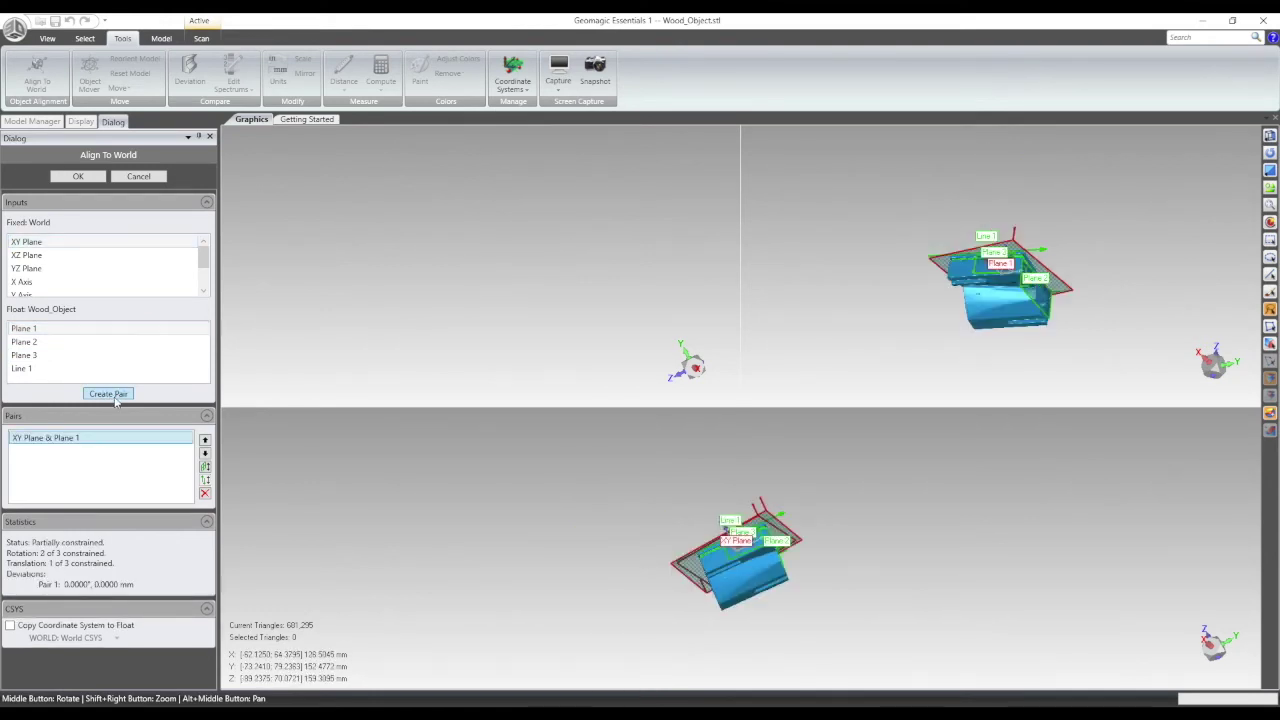
# Step: Flip the XY Plane & Plane 1 pair so that the object sits above the XY plane
pyautogui.click(1222, 652)
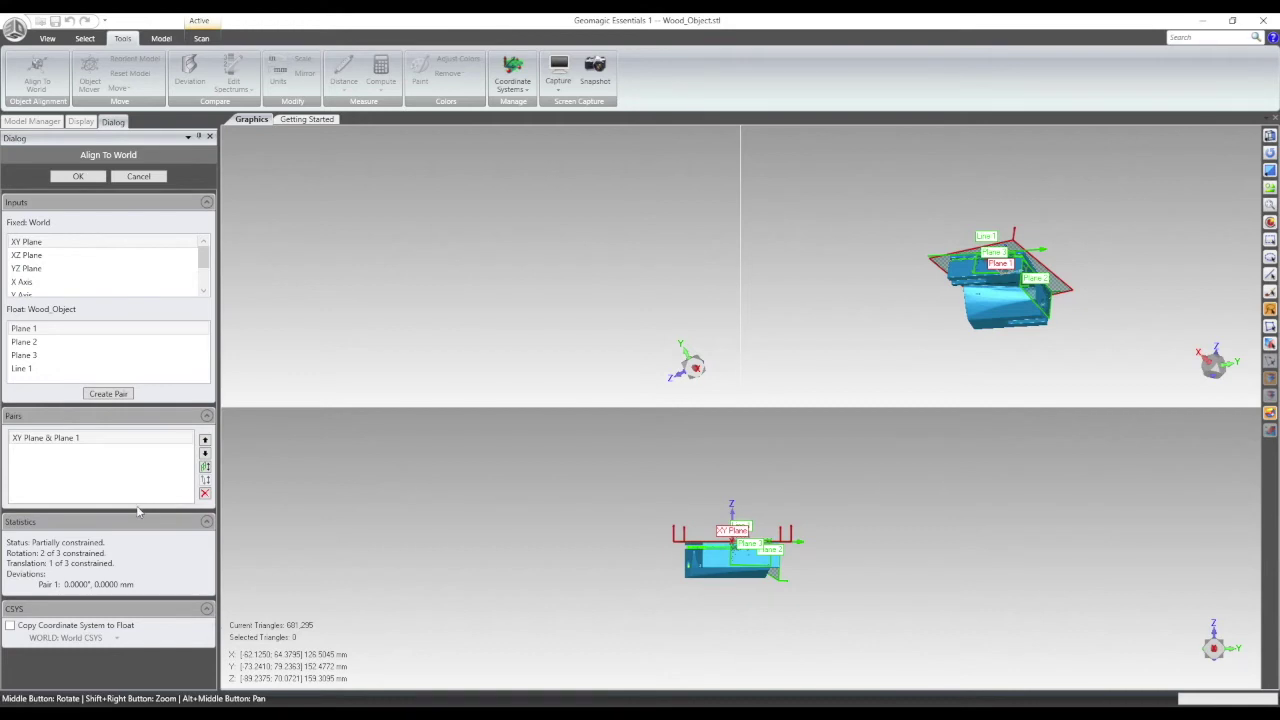
pyautogui.click(205, 467)
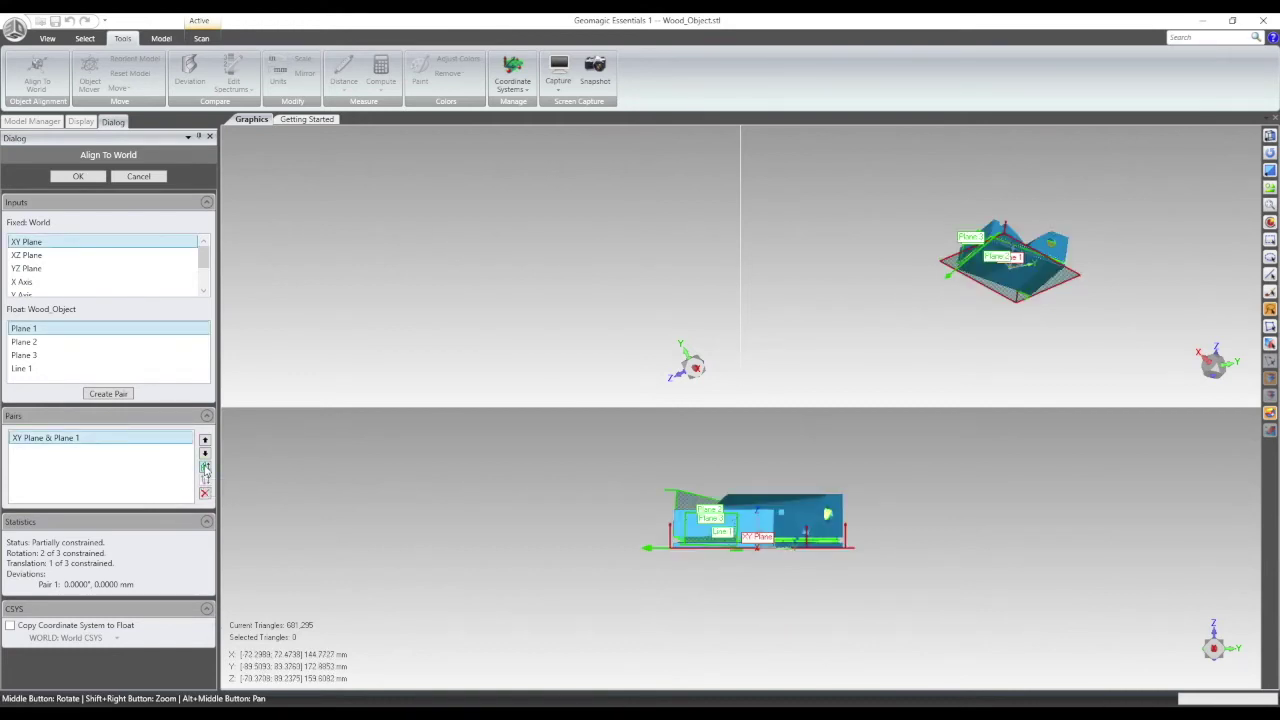
pyautogui.click(205, 467)
pyautogui.click(205, 467)
pyautogui.moveTo(752, 486)
pyautogui.mouseDown(button='middle')
pyautogui.moveTo(748, 578)
pyautogui.moveTo(757, 486)
pyautogui.mouseUp(button='middle')
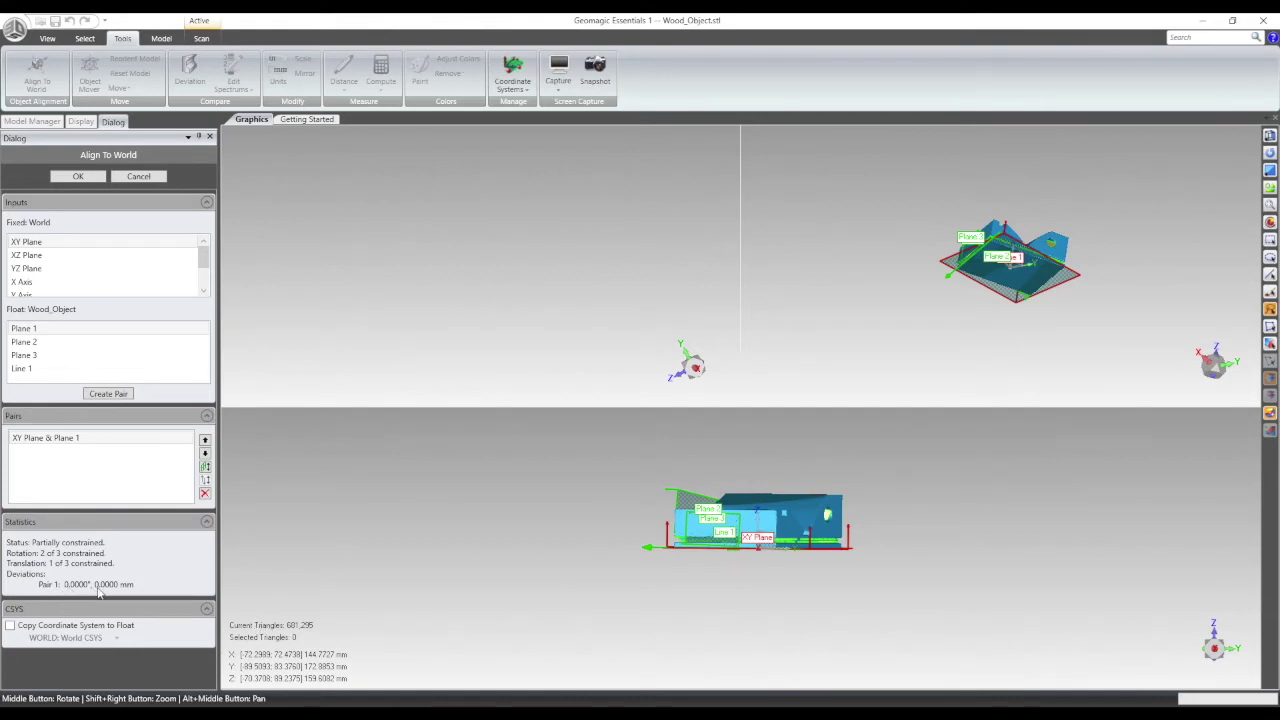
# Step: Pair the world's XZ Plane with Plane 2, compare the deviations with the pair order swapped, and restore the original order
pyautogui.click(63, 258)
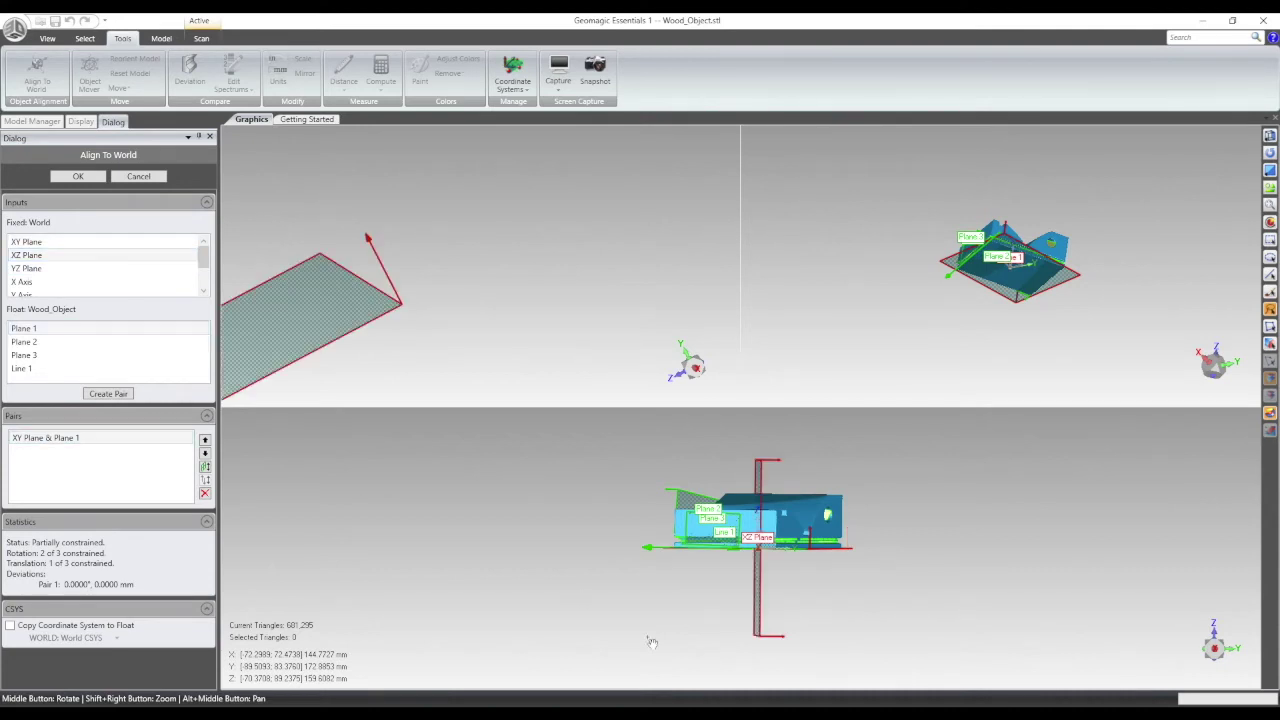
pyautogui.moveTo(685, 578); pyautogui.dragTo(712, 622, button='middle')
pyautogui.click(35, 343)
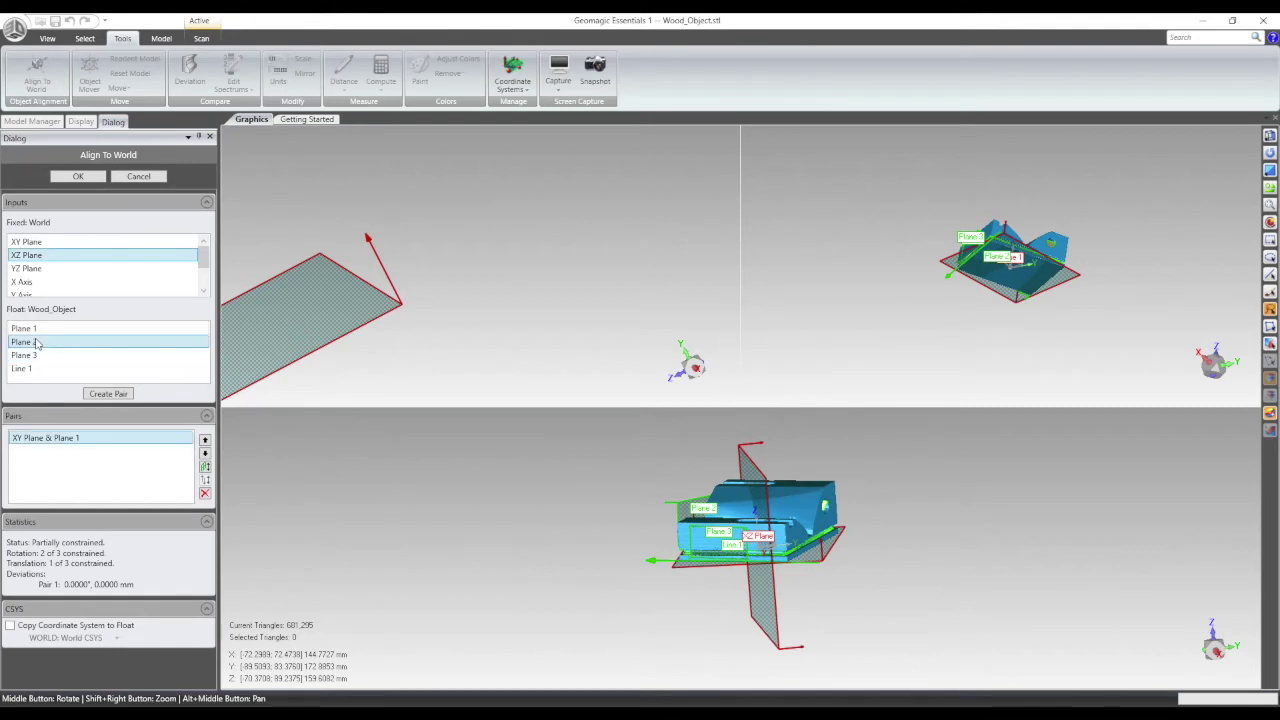
pyautogui.click(108, 394)
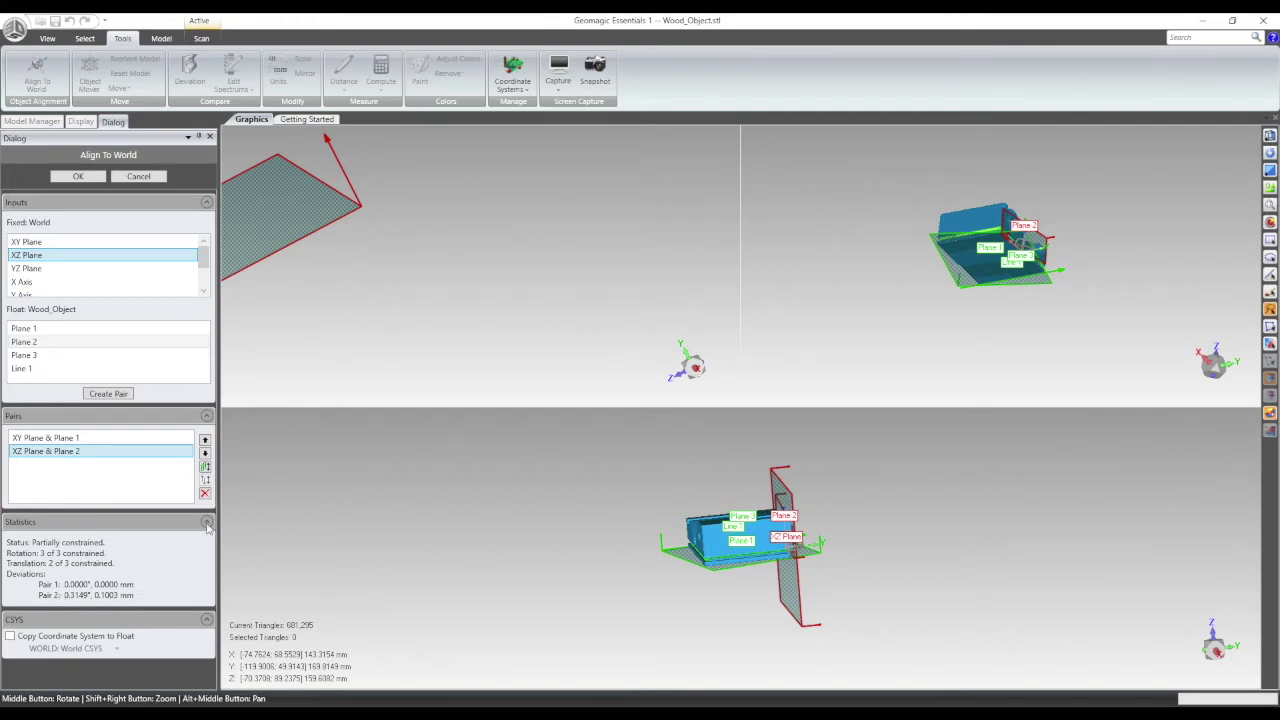
pyautogui.click(205, 440)
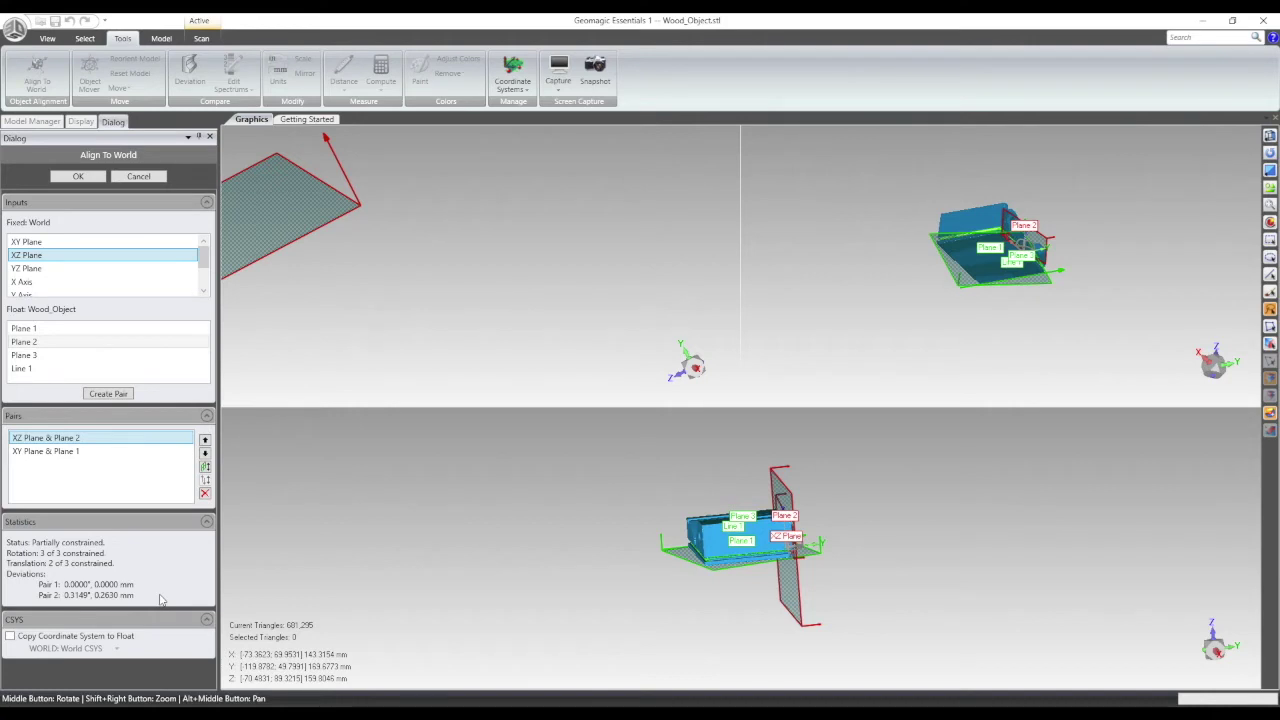
pyautogui.click(205, 453)
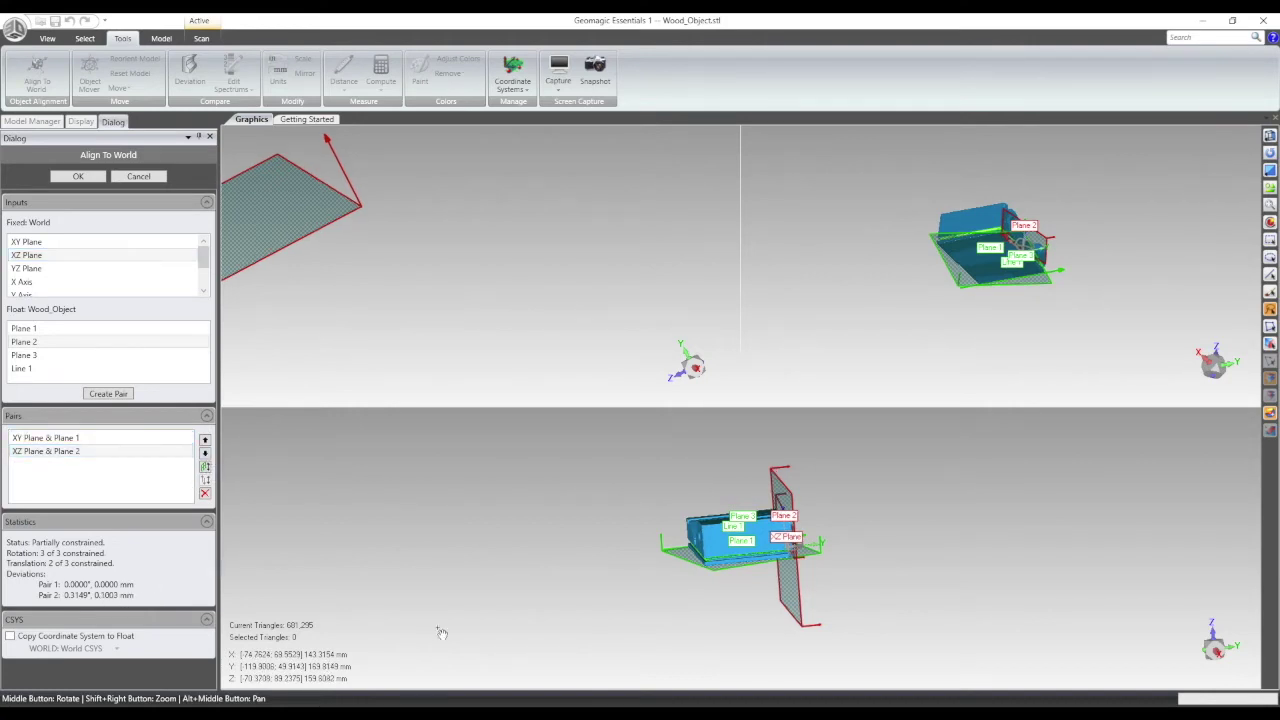
# Step: Pair the world's Y Axis with the object's Line 1
pyautogui.moveTo(977, 543); pyautogui.dragTo(830, 560, button='middle')
pyautogui.click(16, 370)
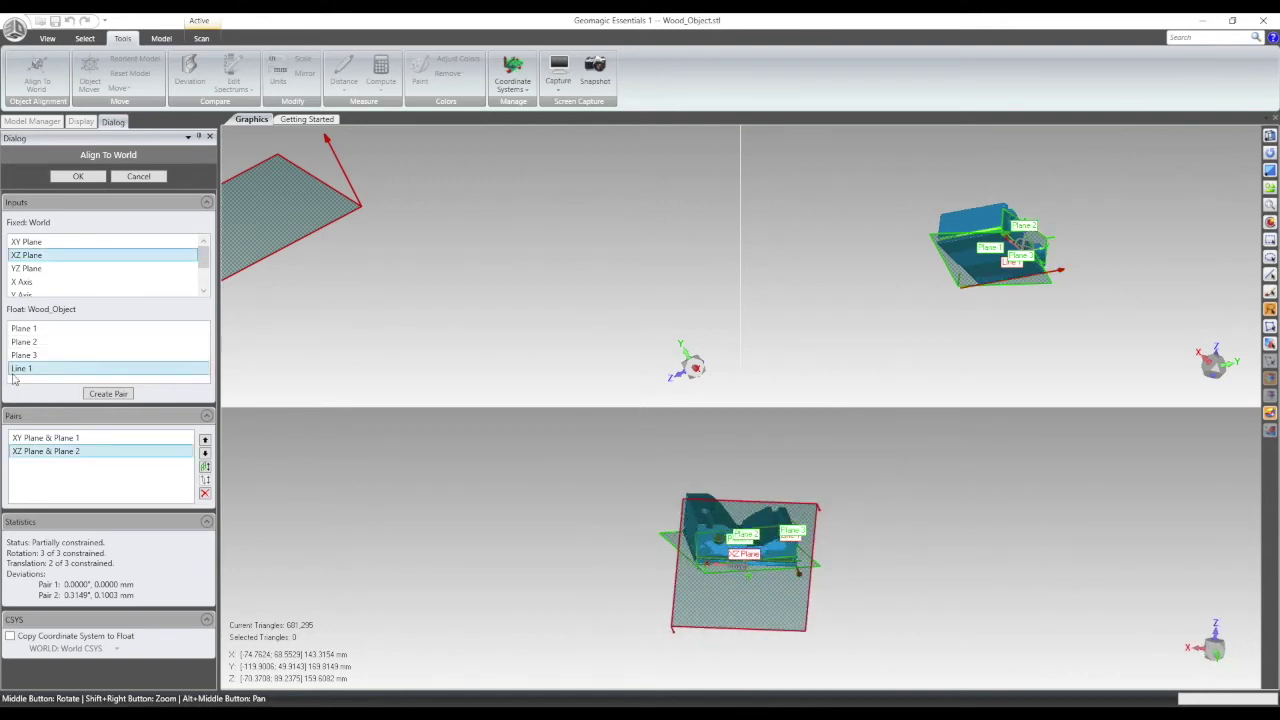
pyautogui.moveTo(1095, 325); pyautogui.dragTo(905, 340, button='middle')
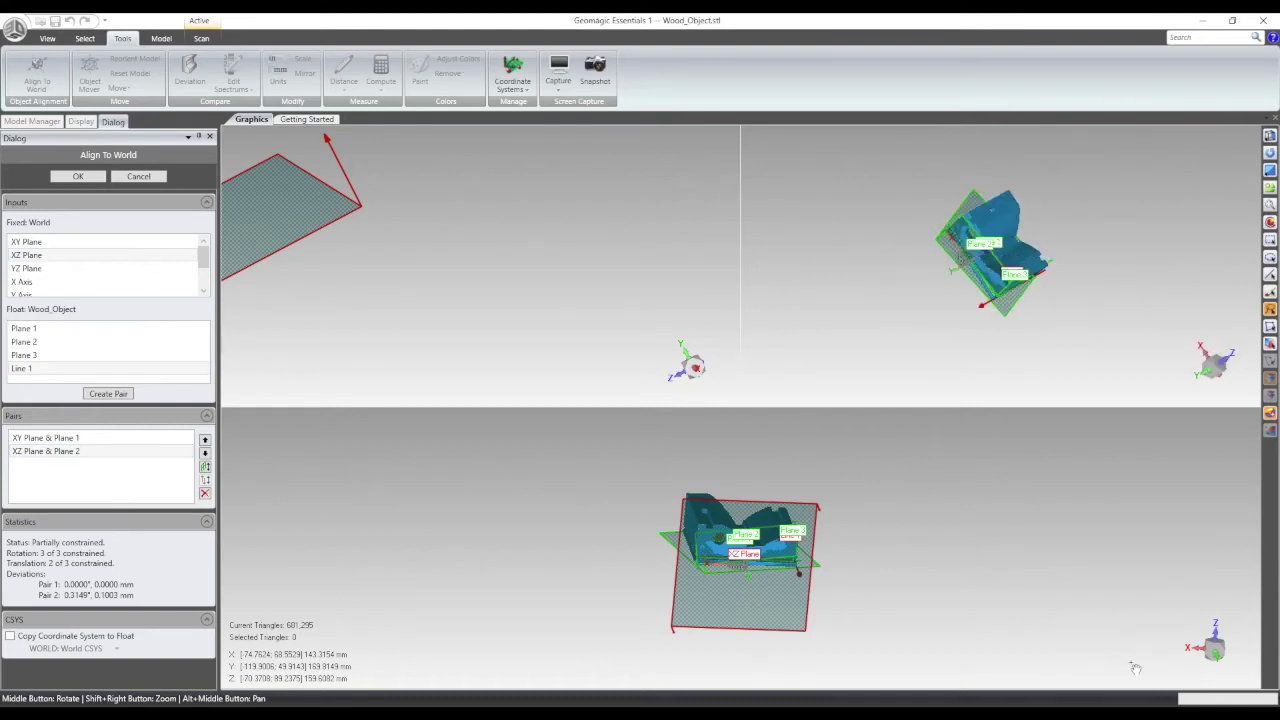
pyautogui.click(1218, 664)
pyautogui.moveTo(780, 483); pyautogui.dragTo(700, 638, button='middle')
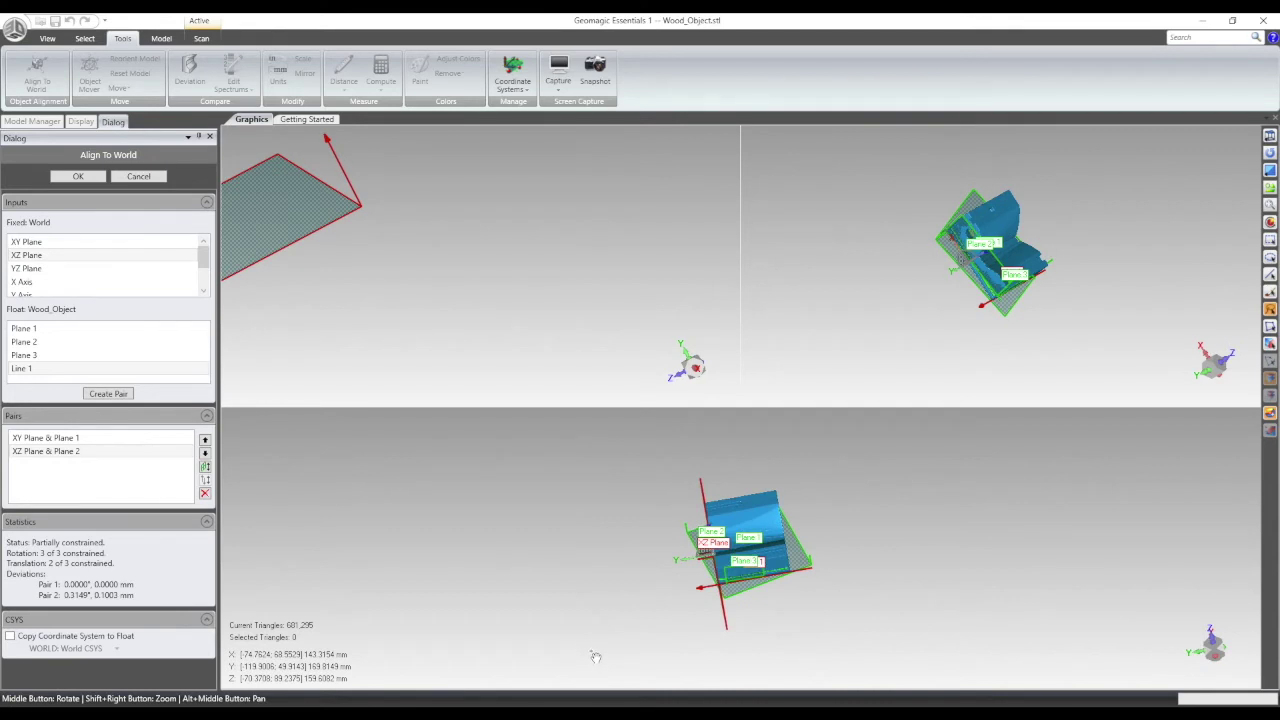
pyautogui.scroll(5, 730, 636)
pyautogui.moveTo(666, 595)
pyautogui.mouseDown(button='middle')
pyautogui.moveTo(651, 631)
pyautogui.moveTo(662, 612)
pyautogui.mouseUp(button='middle')
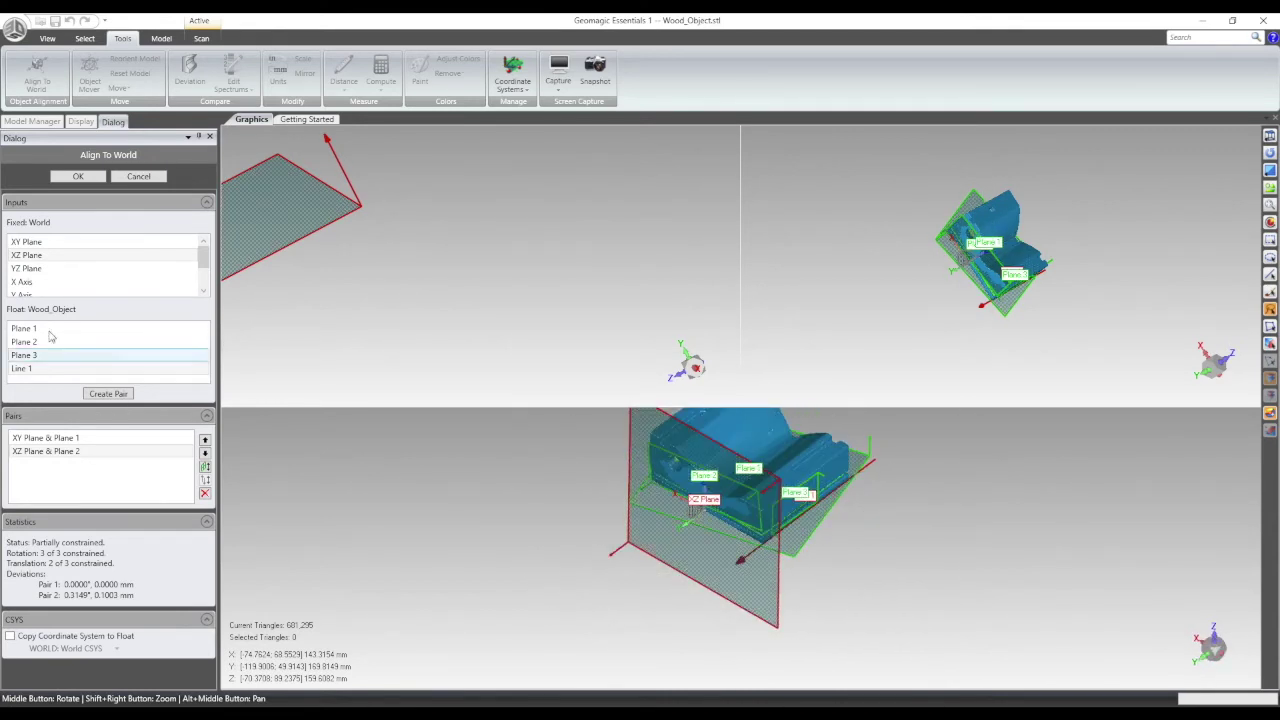
pyautogui.click(204, 282)
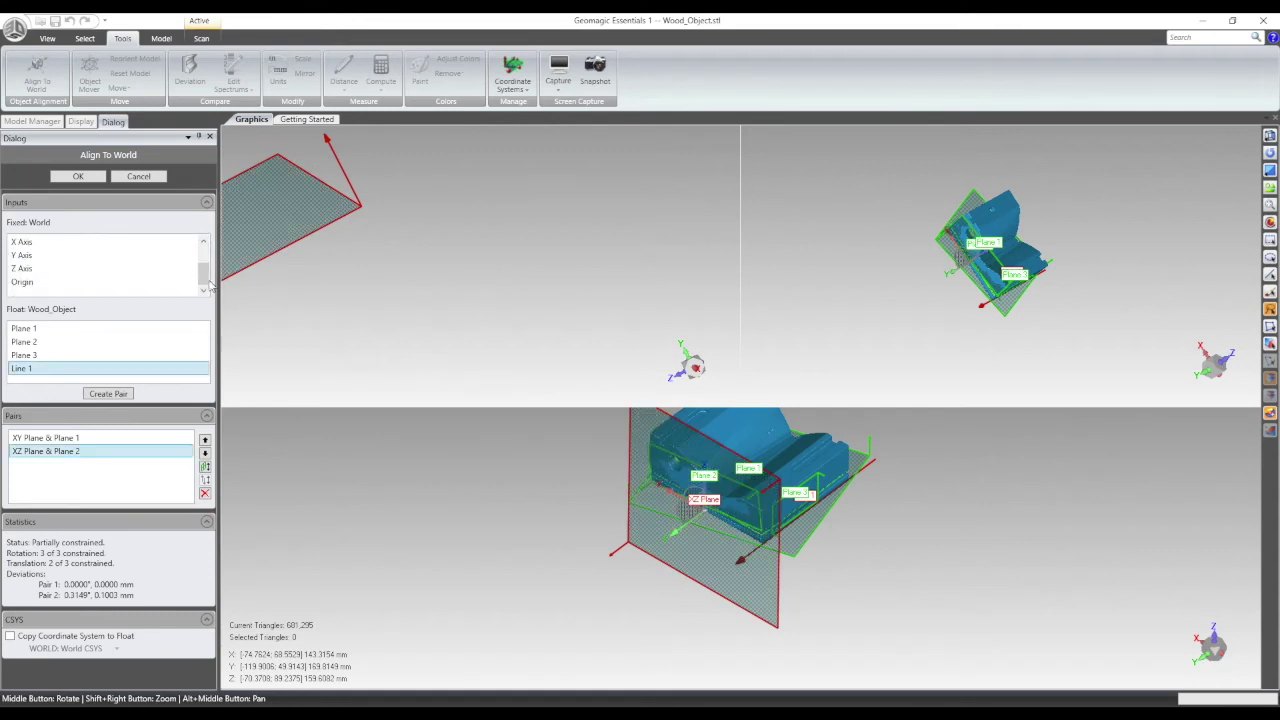
pyautogui.click(33, 256)
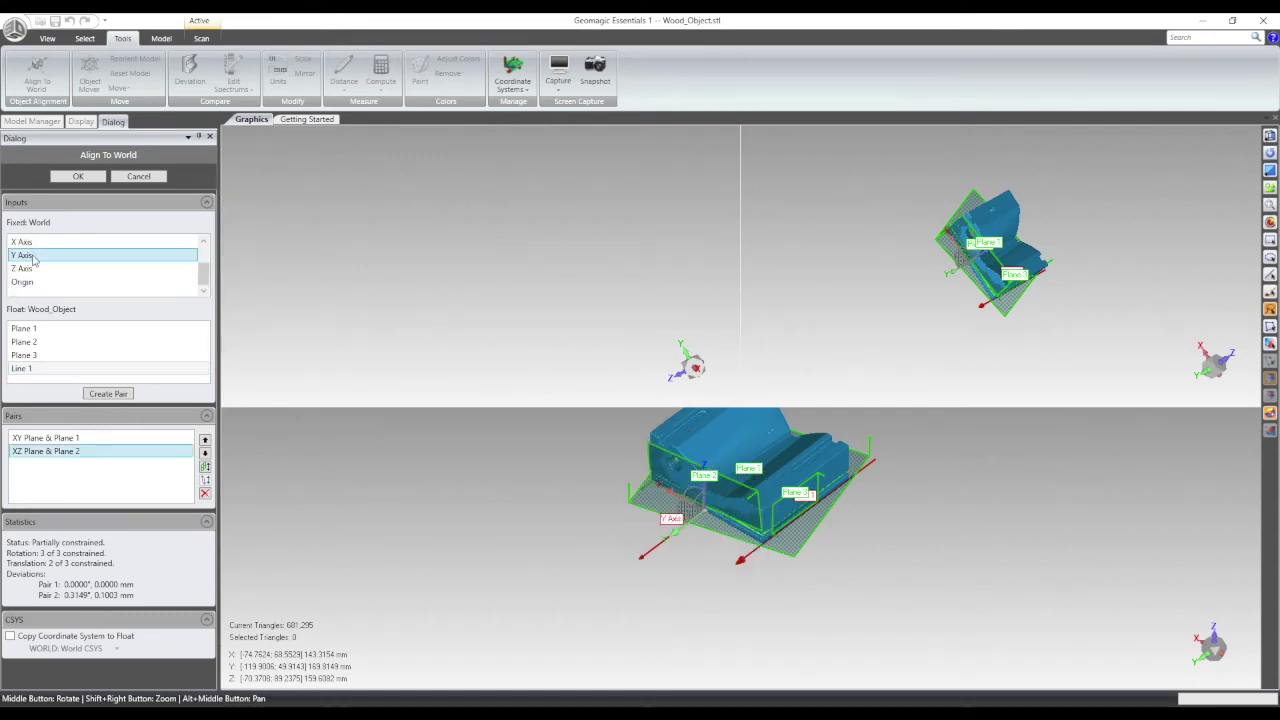
pyautogui.click(47, 369)
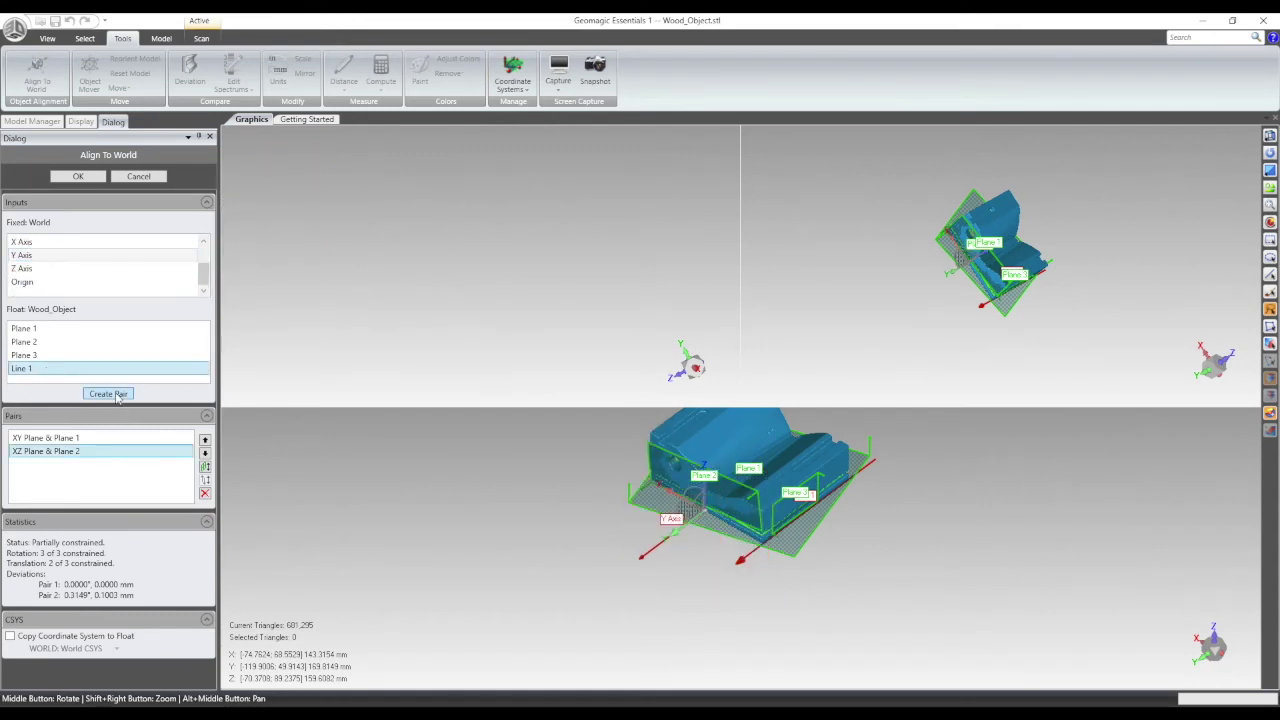
pyautogui.click(108, 394)
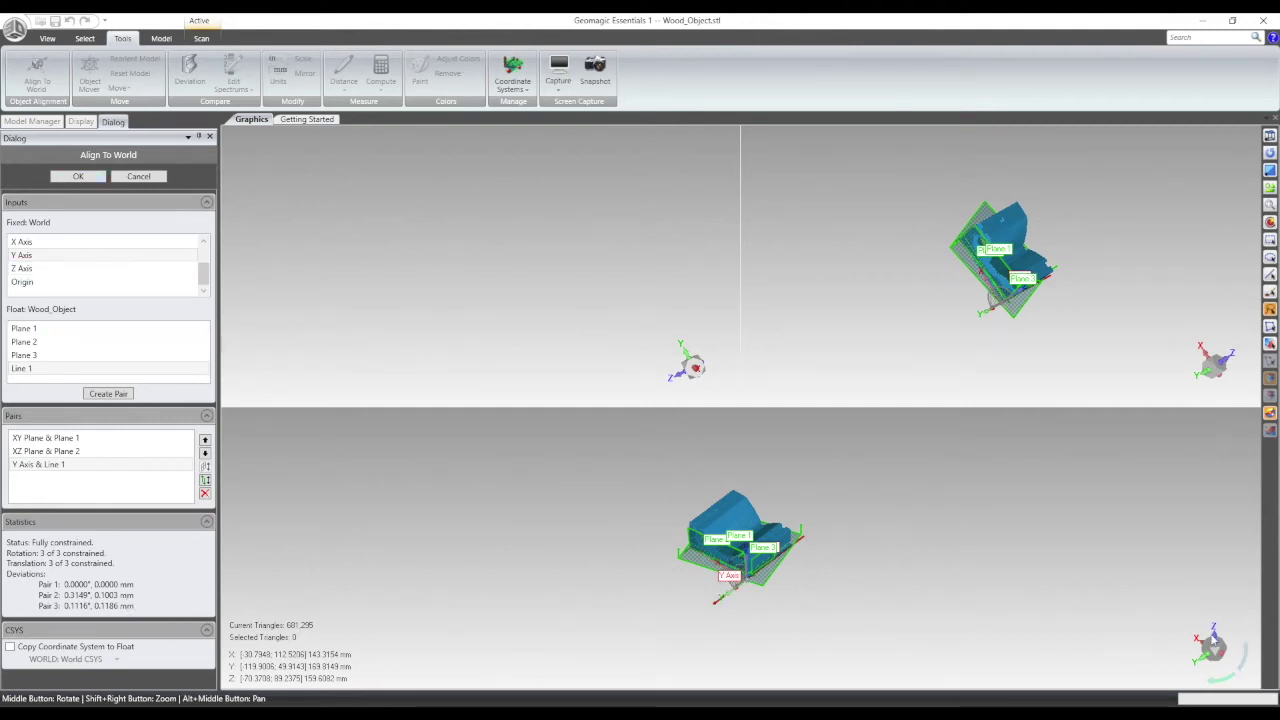
# Step: Check the paired object looking along the Y axis and accept the alignment to the world
pyautogui.click(1213, 648)
pyautogui.click(1215, 672)
pyautogui.scroll(3, 744, 583)
pyautogui.scroll(3, 767, 459)
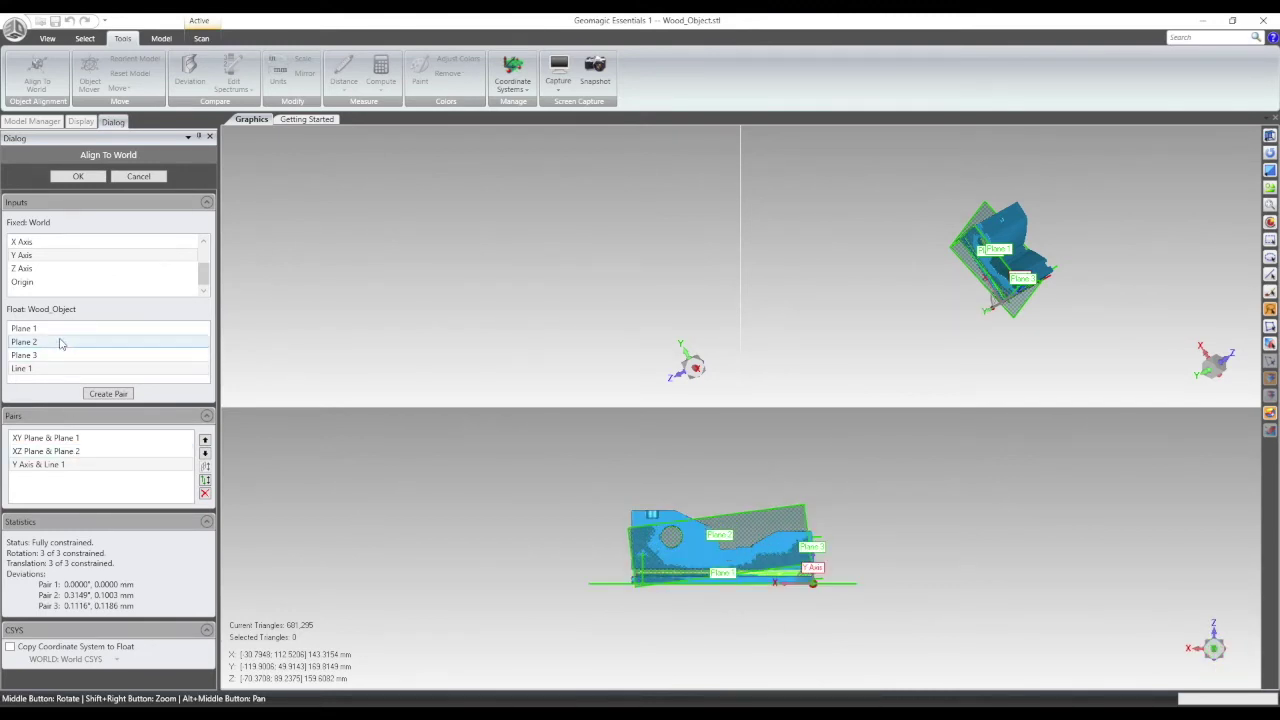
pyautogui.click(77, 177)
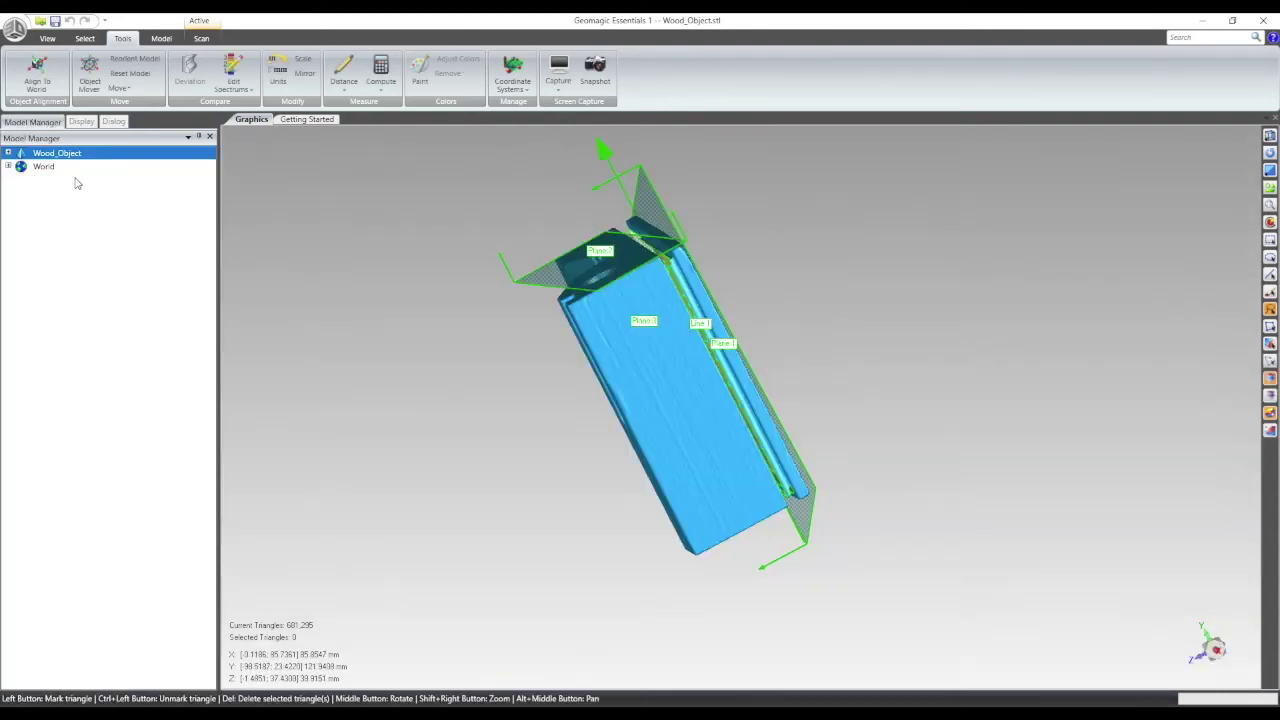
# Step: Examine the aligned object in a standard view looking along the X axis and from several rotated angles
pyautogui.click(1268, 139)
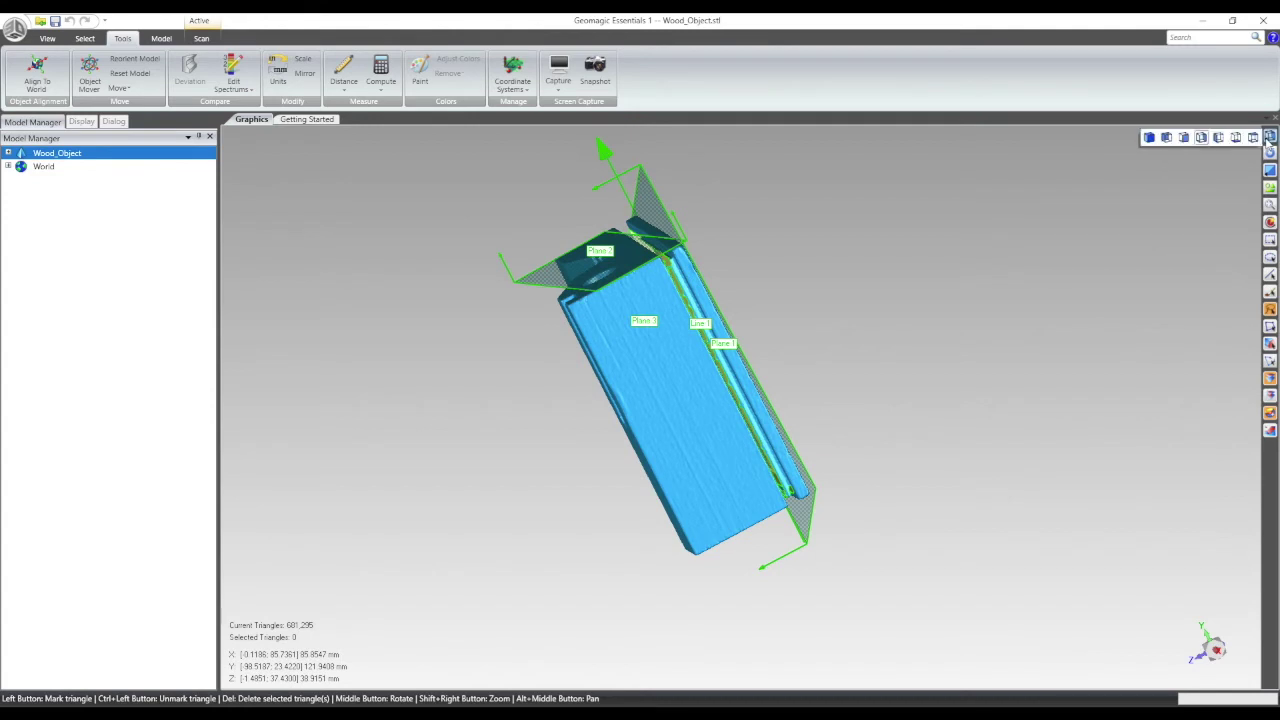
pyautogui.click(1201, 139)
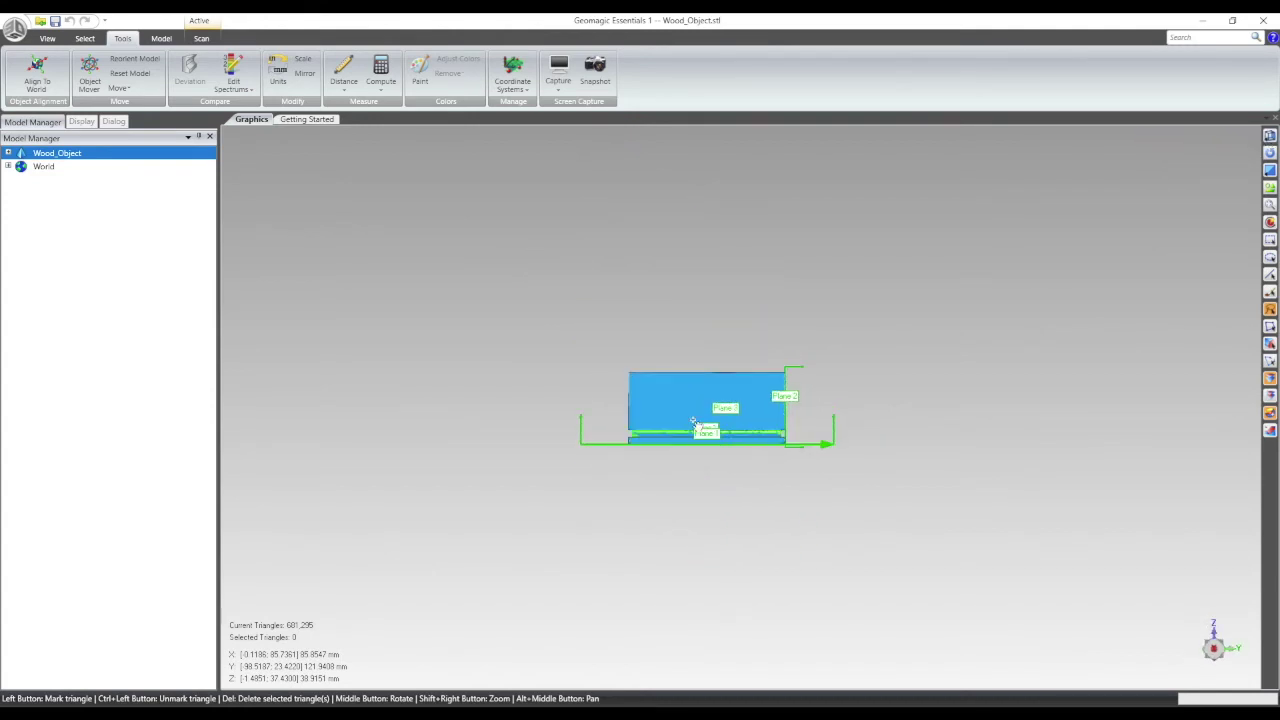
pyautogui.scroll(3, 697, 424)
pyautogui.moveTo(411, 357); pyautogui.dragTo(864, 419, button='middle')
pyautogui.moveTo(904, 368); pyautogui.dragTo(460, 440, button='middle')
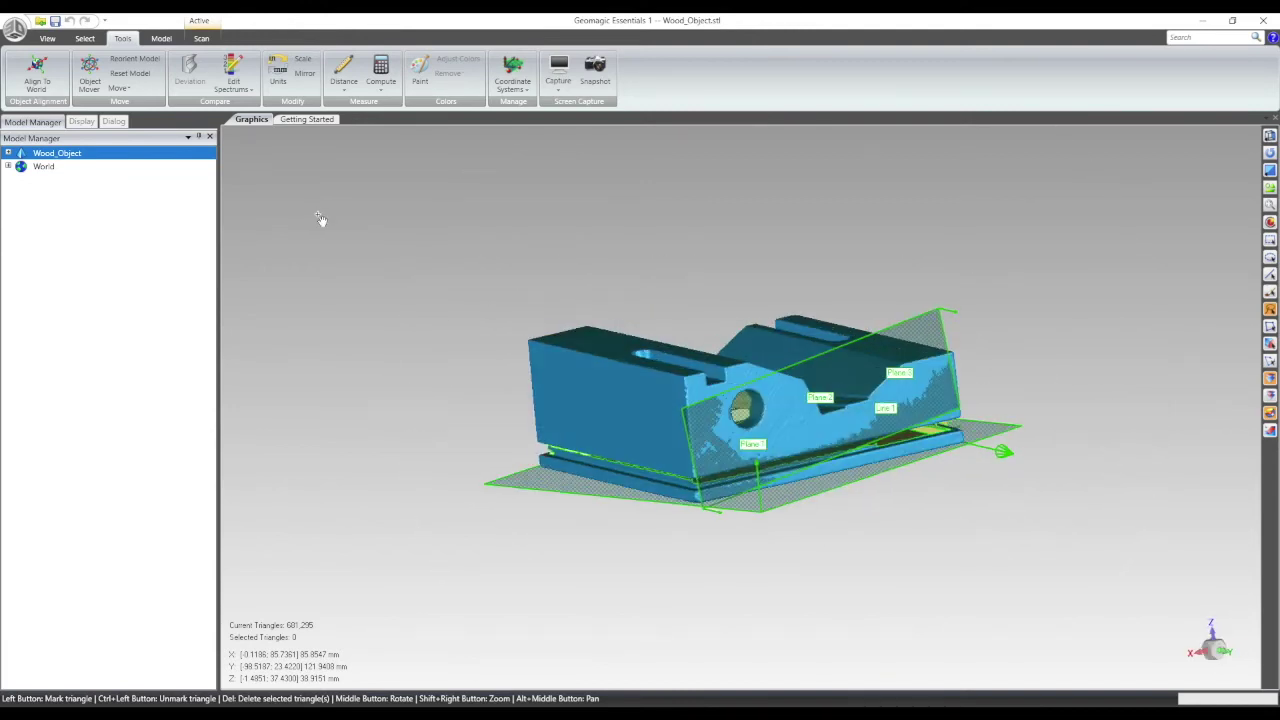
# Step: Expand Wood_Object's feature list and highlight Plane 1, Plane 2 and Plane 3 in turn to locate them on the model
pyautogui.click(8, 153)
pyautogui.click(21, 166)
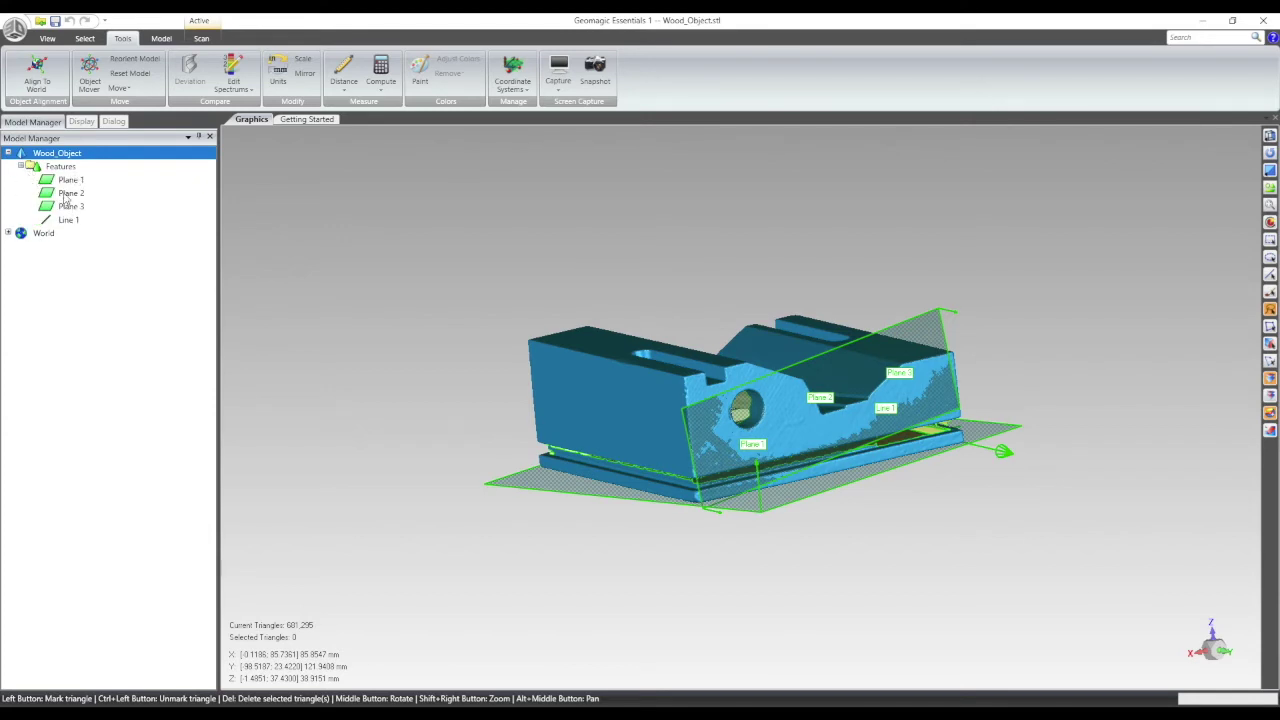
pyautogui.click(64, 184)
pyautogui.click(66, 196)
pyautogui.click(69, 183)
pyautogui.click(68, 206)
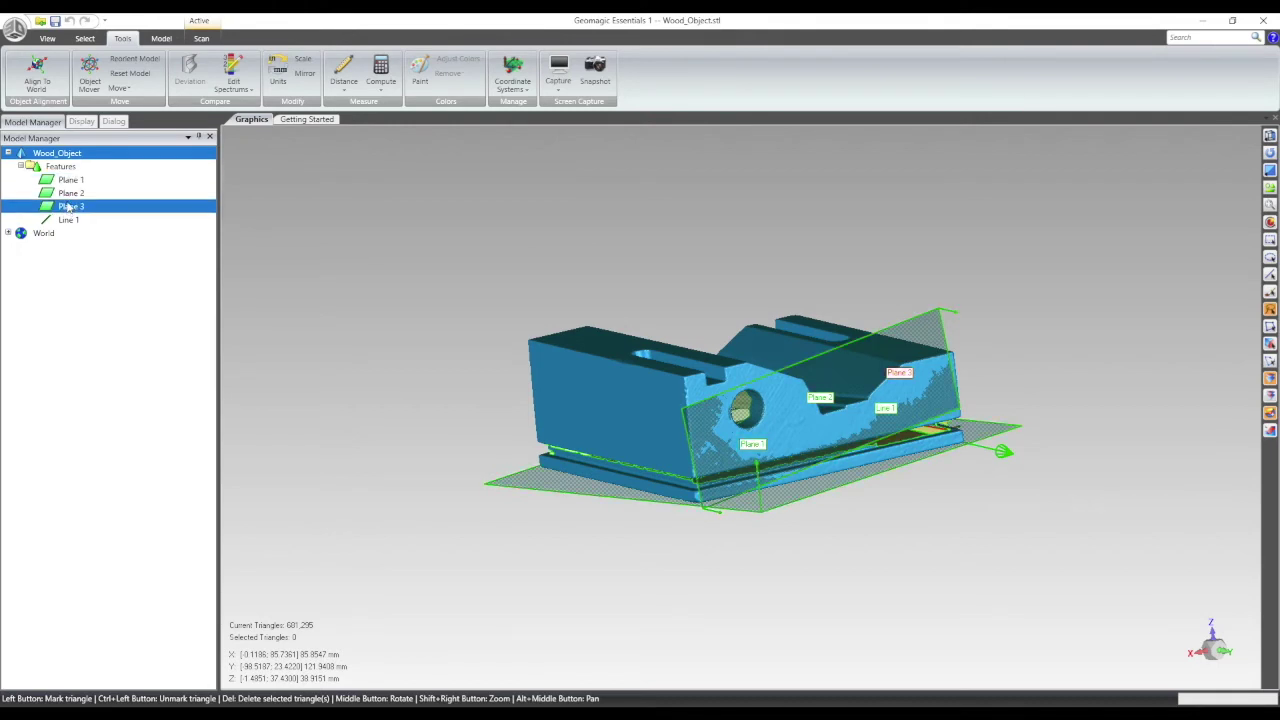
# Step: Hide Wood_Object's Plane 1, Plane 2, Plane 3 and Line 1 features
pyautogui.keyDown('ctrl'); pyautogui.click(67, 194); pyautogui.keyUp('ctrl')
pyautogui.keyDown('ctrl'); pyautogui.click(69, 182); pyautogui.keyUp('ctrl')
pyautogui.keyDown('ctrl'); pyautogui.click(69, 182); pyautogui.keyUp('ctrl')
pyautogui.keyDown('ctrl'); pyautogui.click(69, 191); pyautogui.keyUp('ctrl')
pyautogui.keyDown('shift'); pyautogui.click(78, 182); pyautogui.keyUp('shift')
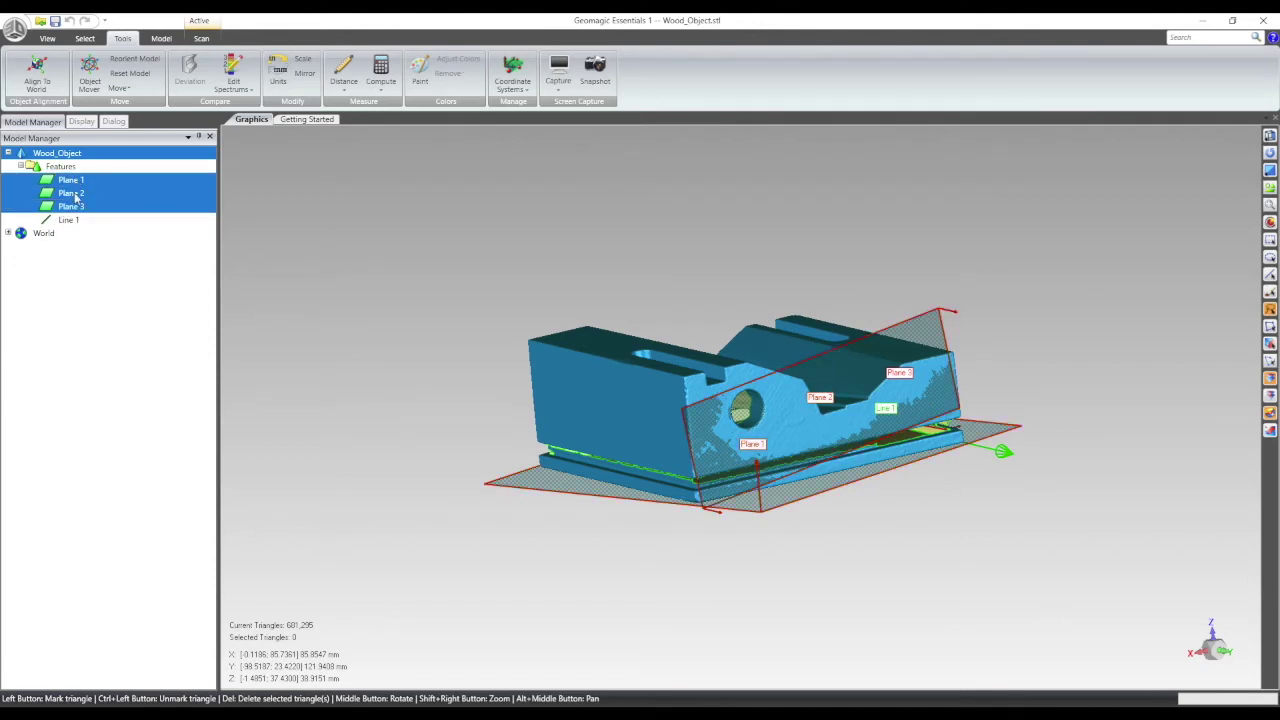
pyautogui.rightClick(75, 197)
pyautogui.click(115, 221)
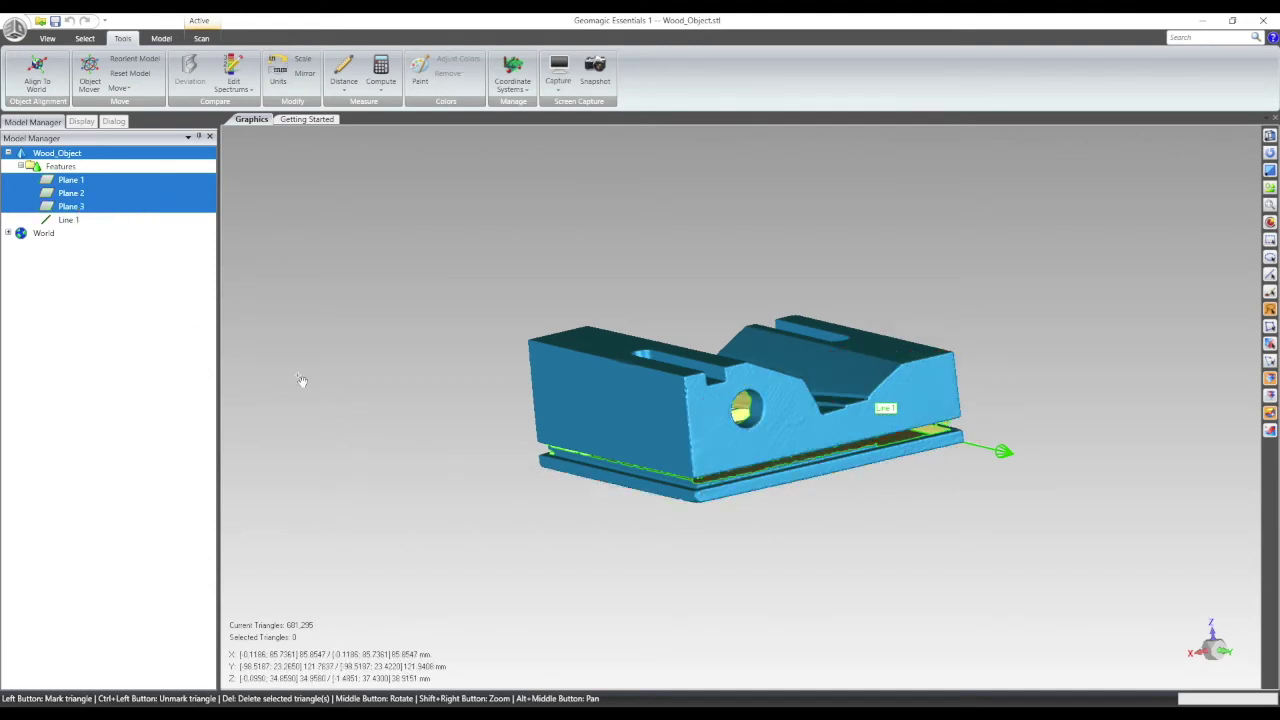
pyautogui.rightClick(68, 222)
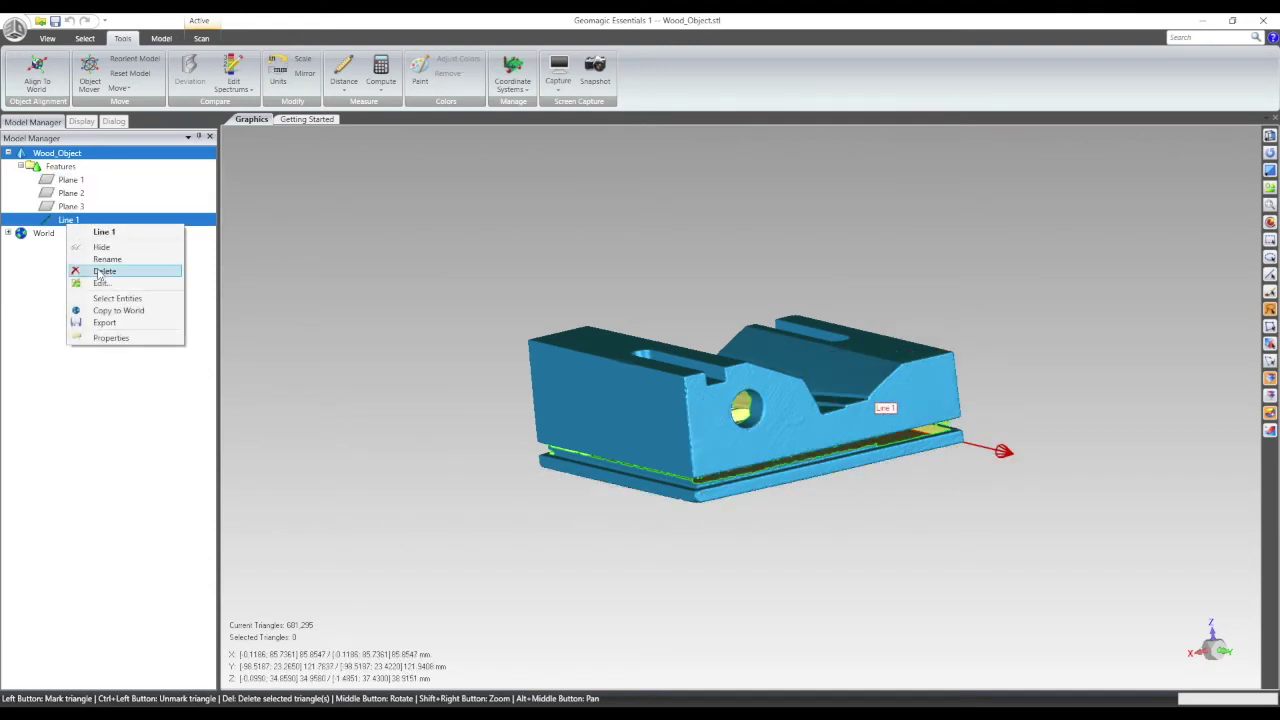
pyautogui.click(104, 246)
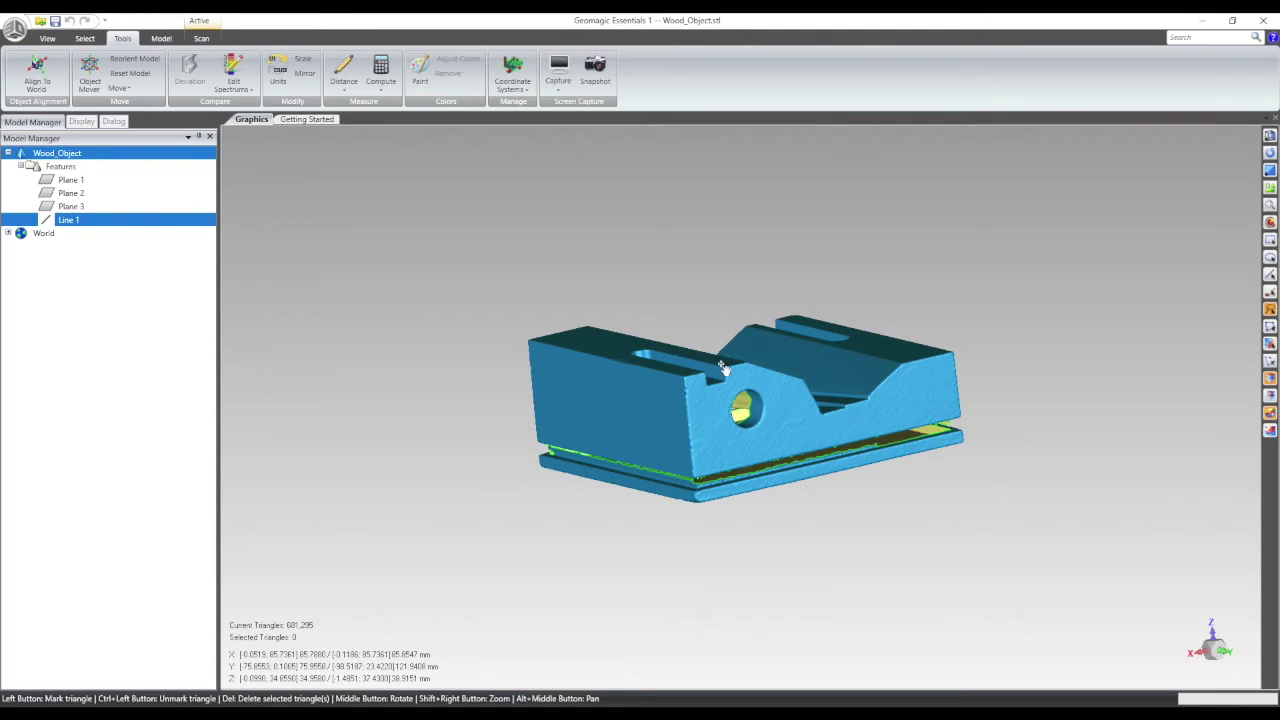
# Step: Start Fill Single on the Wood_Object mesh and set it to Bridge mode for the long gap above the base
pyautogui.moveTo(794, 306); pyautogui.dragTo(945, 588, button='middle')
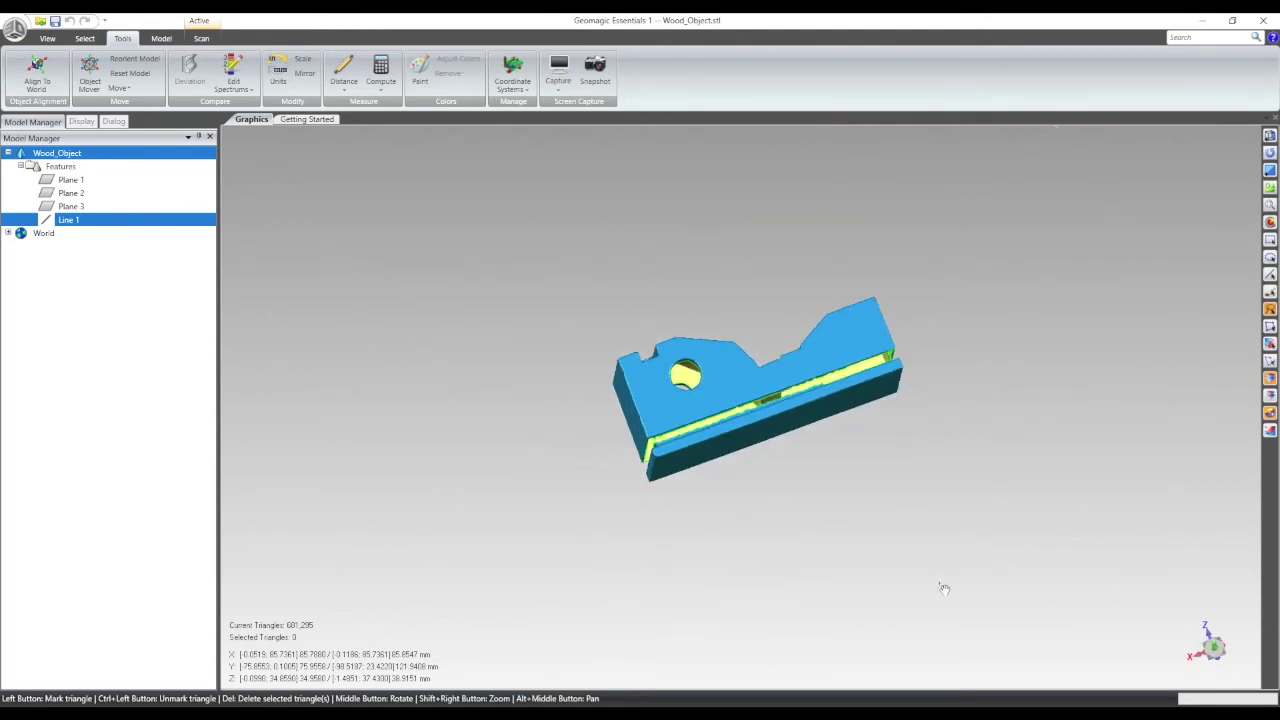
pyautogui.scroll(4, 722, 470)
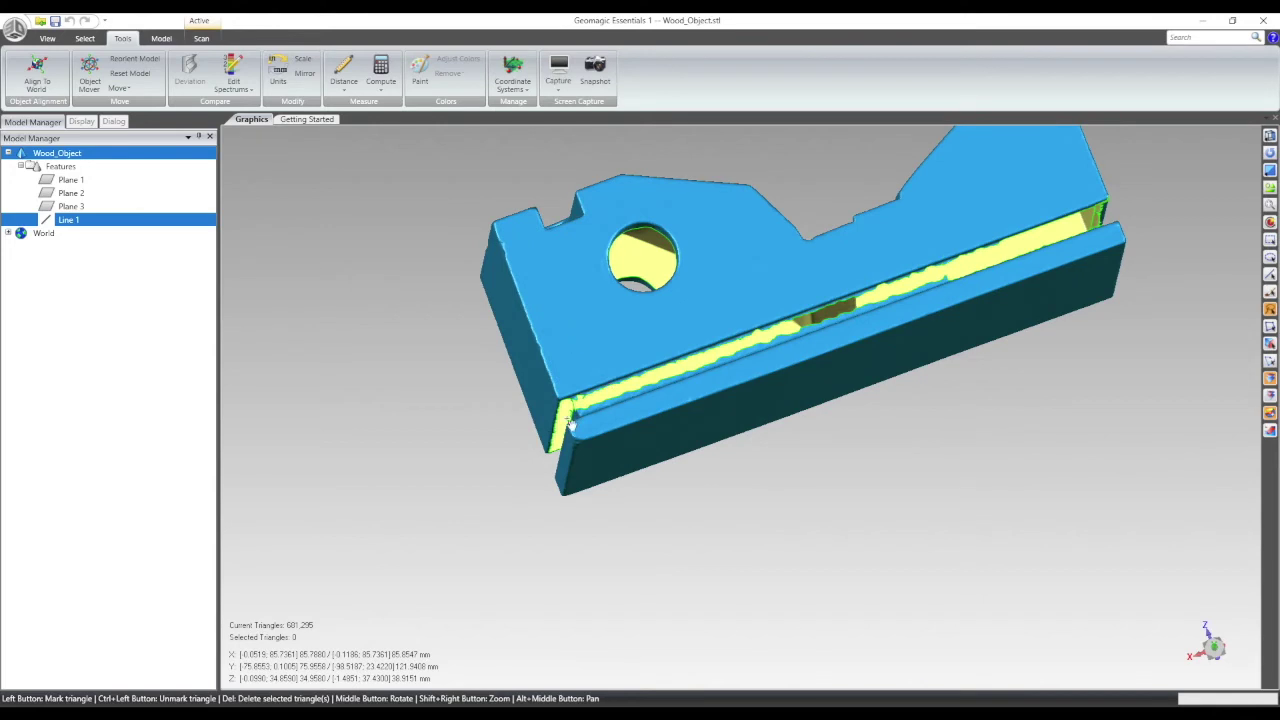
pyautogui.scroll(-1, 830, 415)
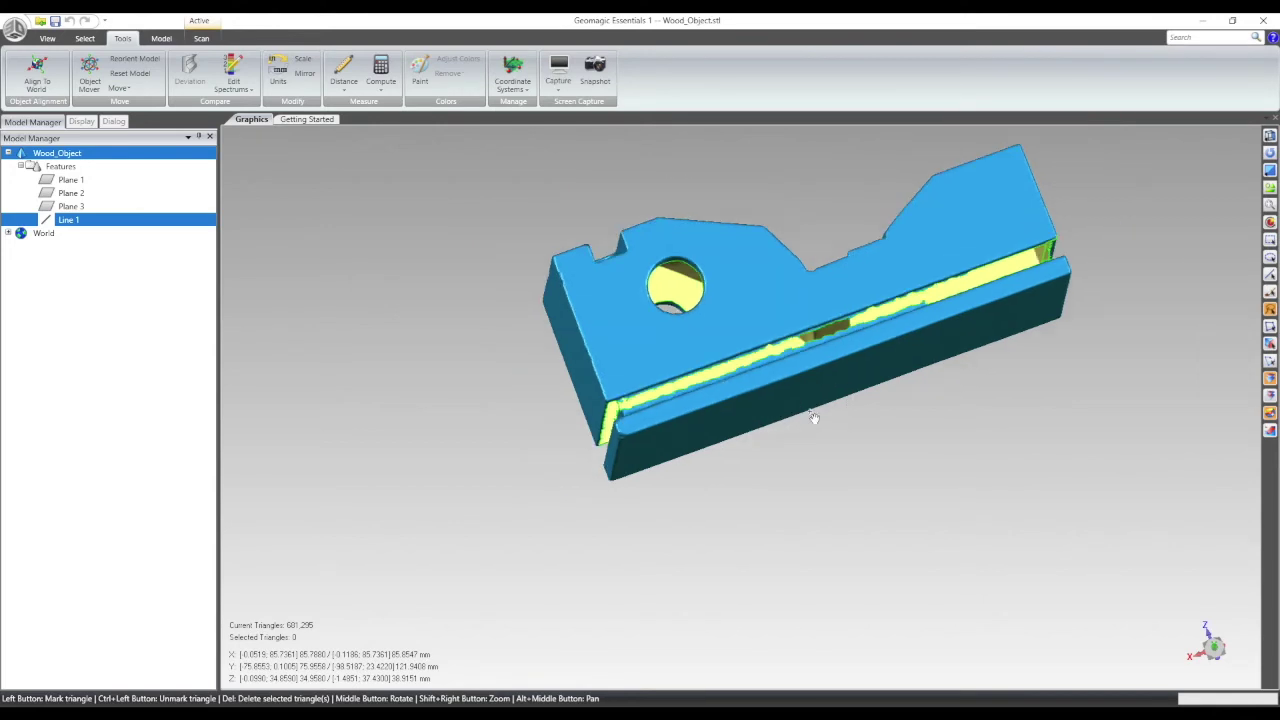
pyautogui.moveTo(872, 249); pyautogui.dragTo(540, 229, button='middle')
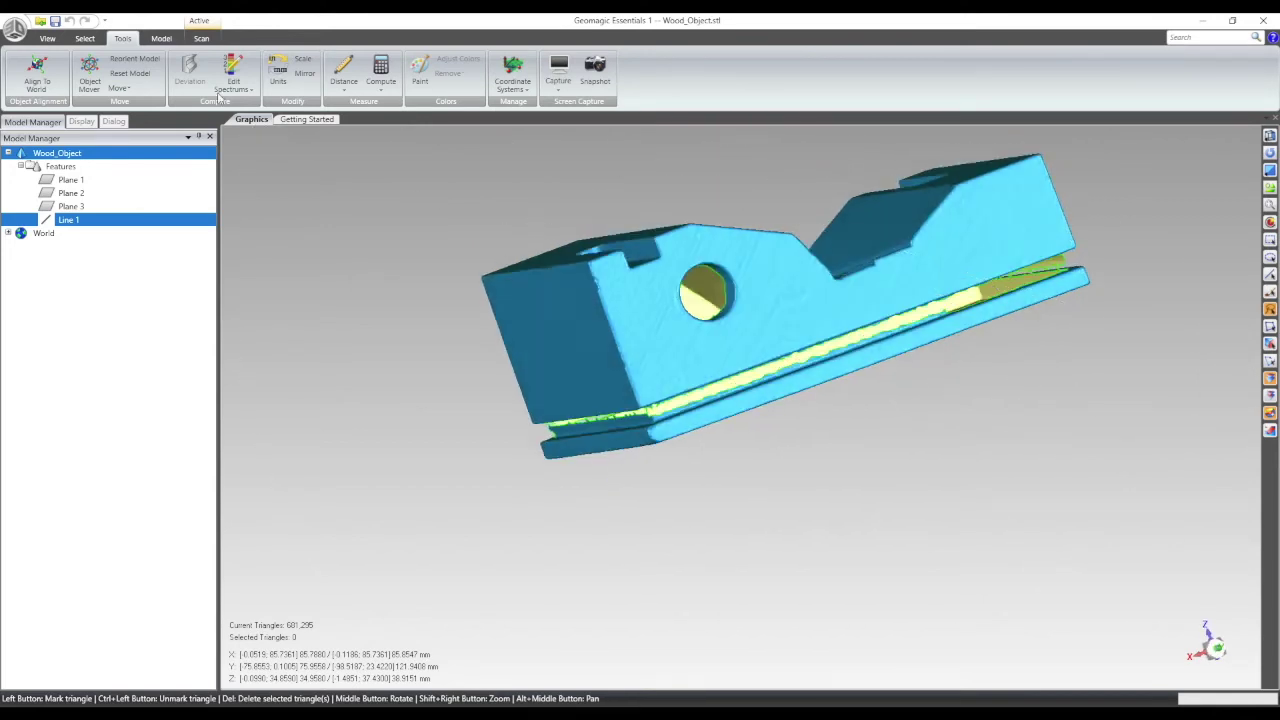
pyautogui.click(161, 38)
pyautogui.click(200, 38)
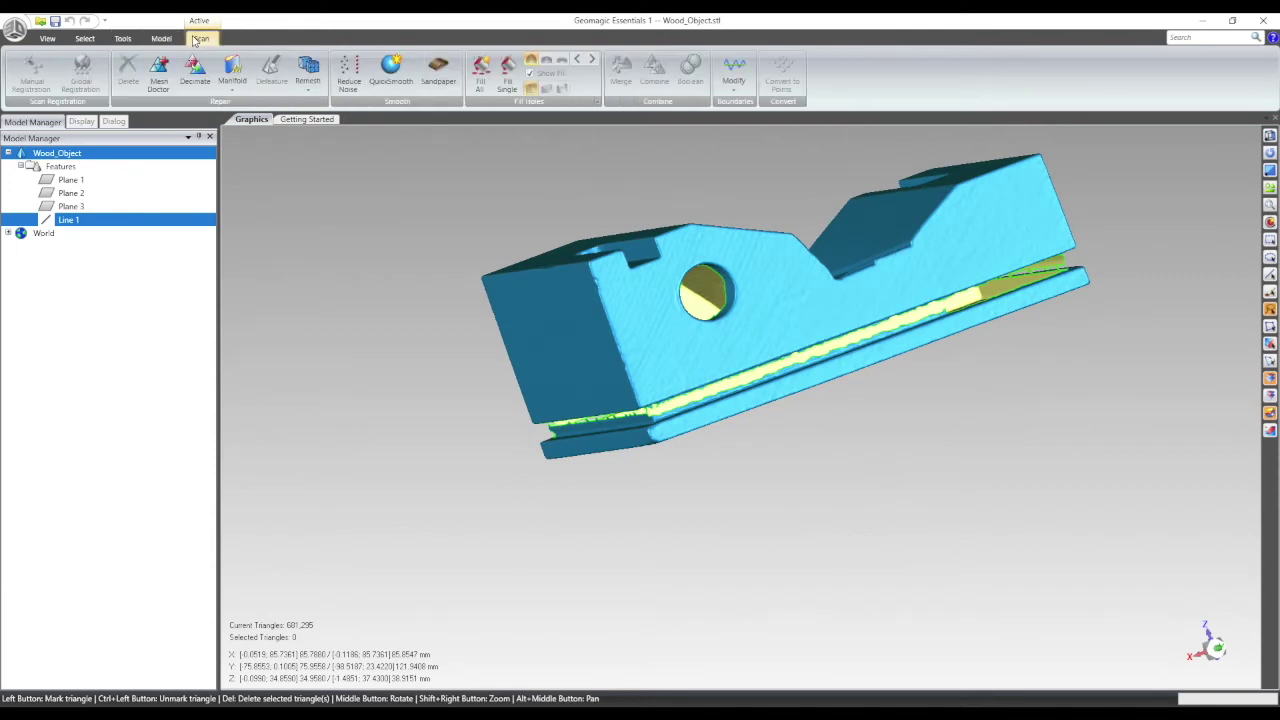
pyautogui.click(514, 84)
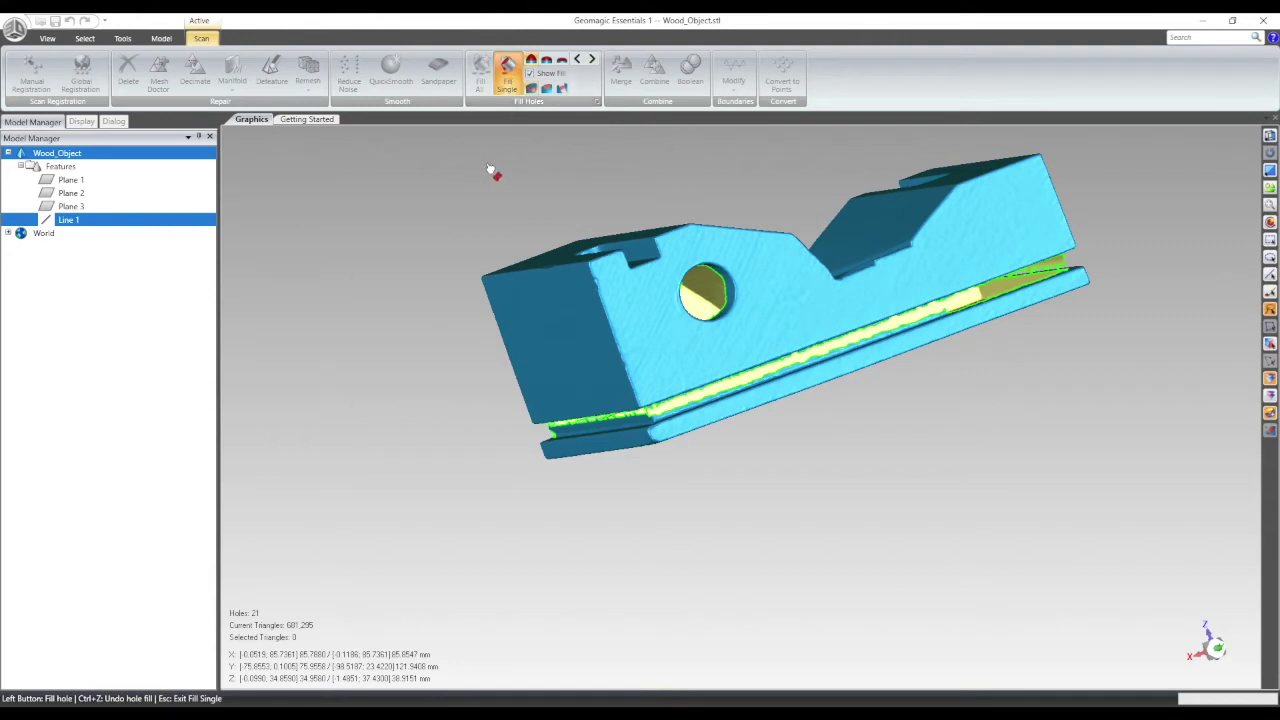
pyautogui.click(112, 124)
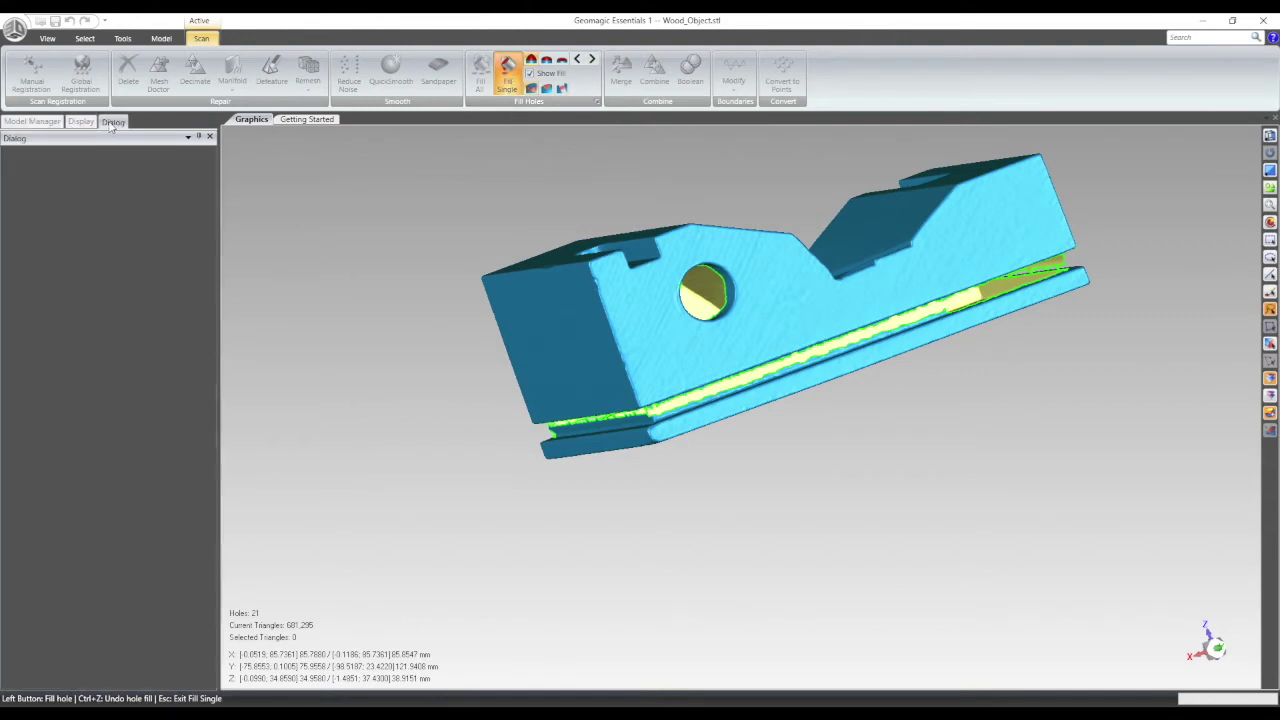
pyautogui.click(82, 122)
pyautogui.click(32, 121)
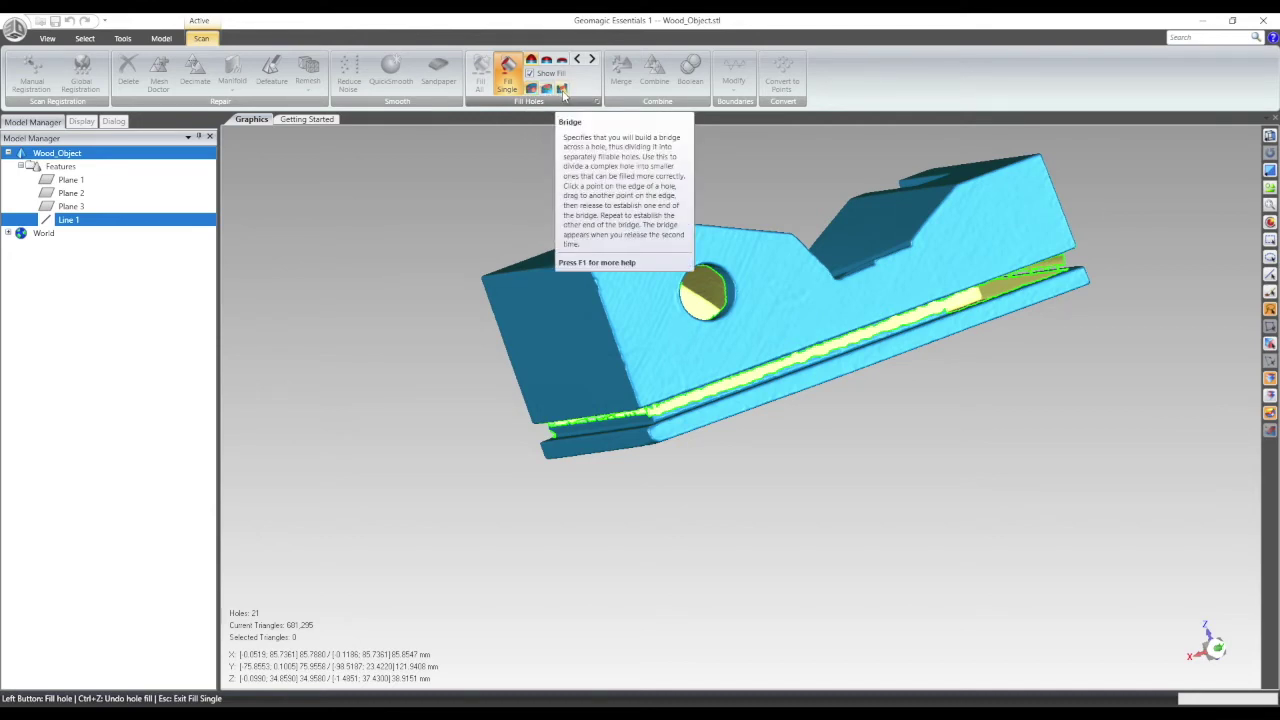
pyautogui.click(561, 90)
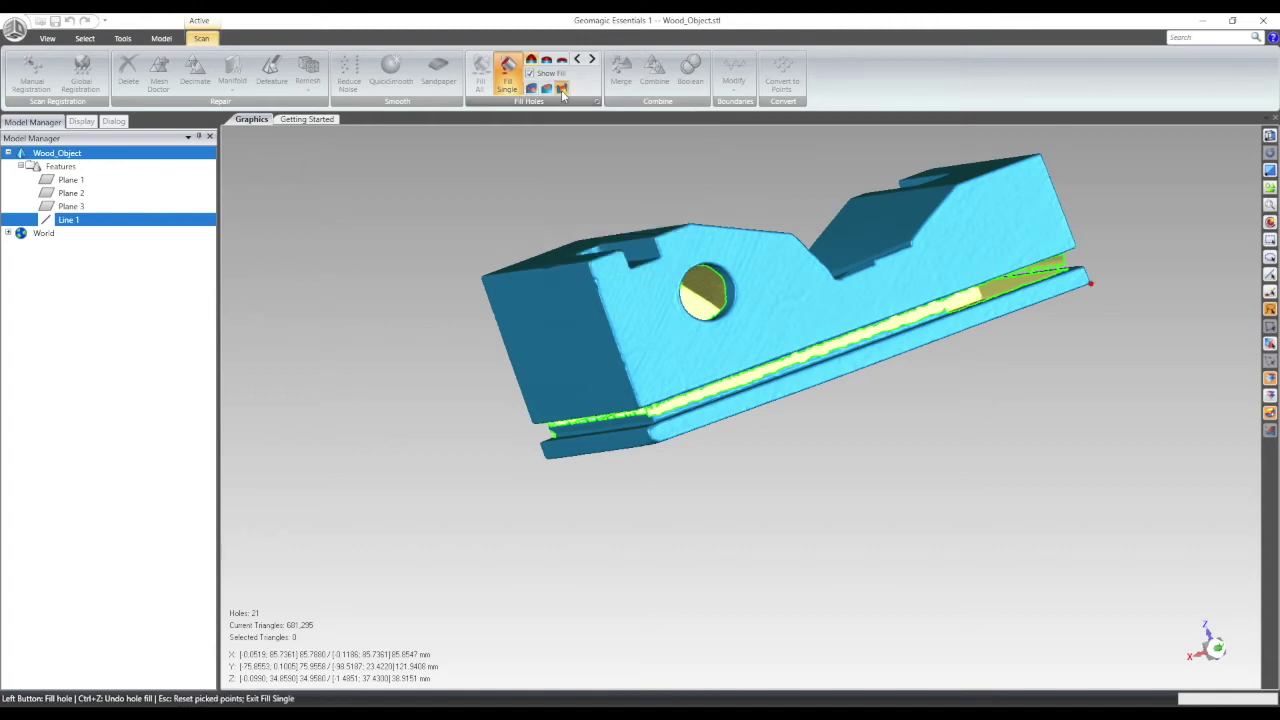
# Step: Try a bridge from the upper to the lower edge of the gap near the base corner, and undo it
pyautogui.moveTo(1086, 307); pyautogui.dragTo(450, 419, button='middle')
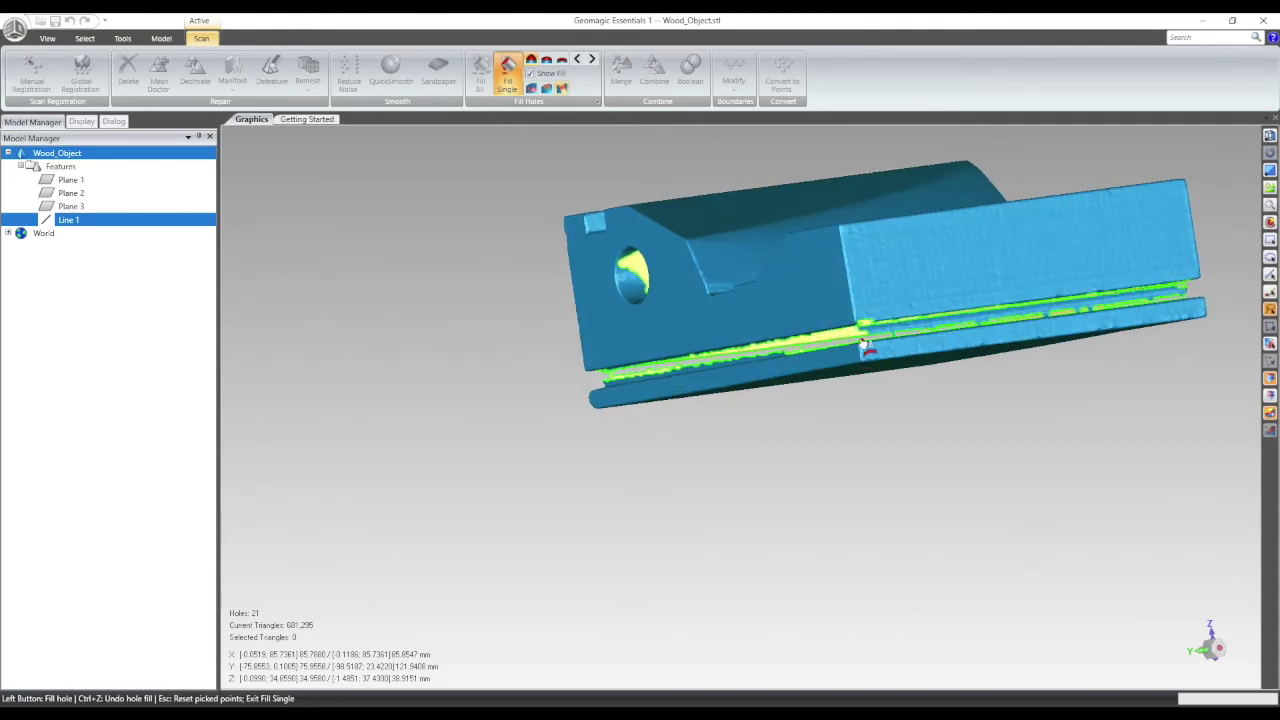
pyautogui.scroll(5, 864, 350)
pyautogui.scroll(3, 757, 314)
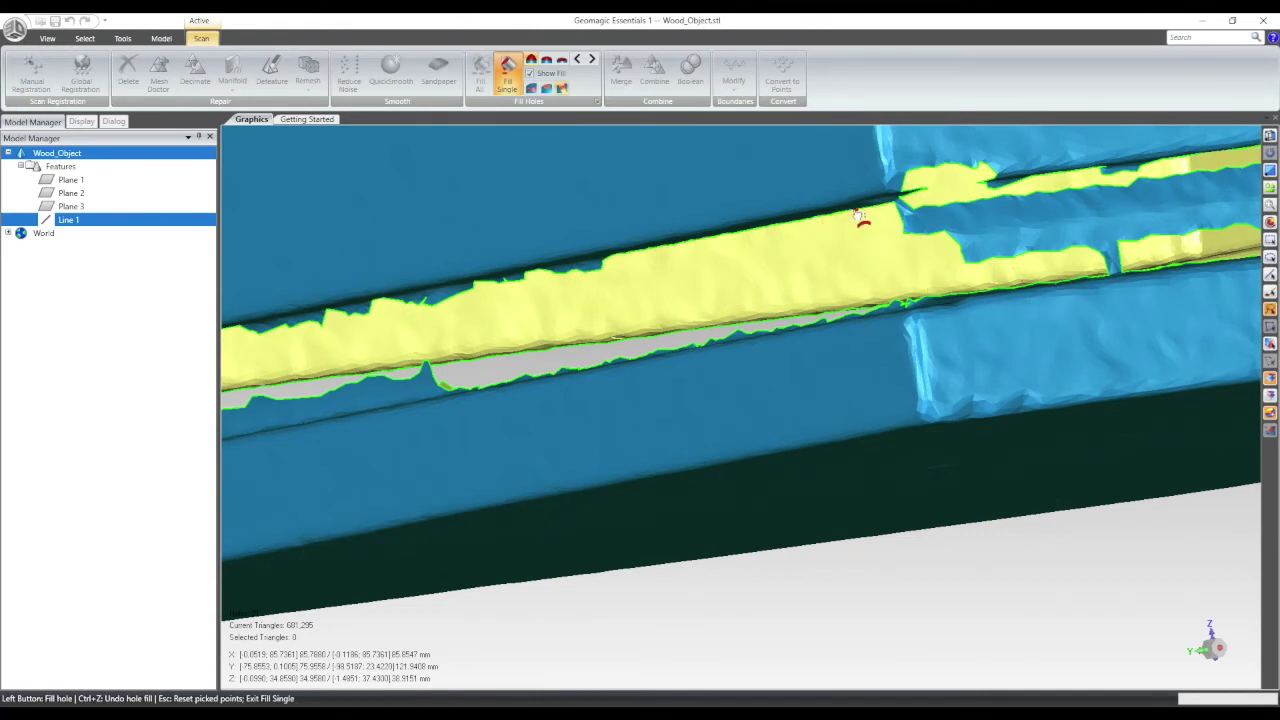
pyautogui.scroll(1, 867, 266)
pyautogui.scroll(-1, 864, 270)
pyautogui.moveTo(767, 269); pyautogui.dragTo(962, 262, button='middle')
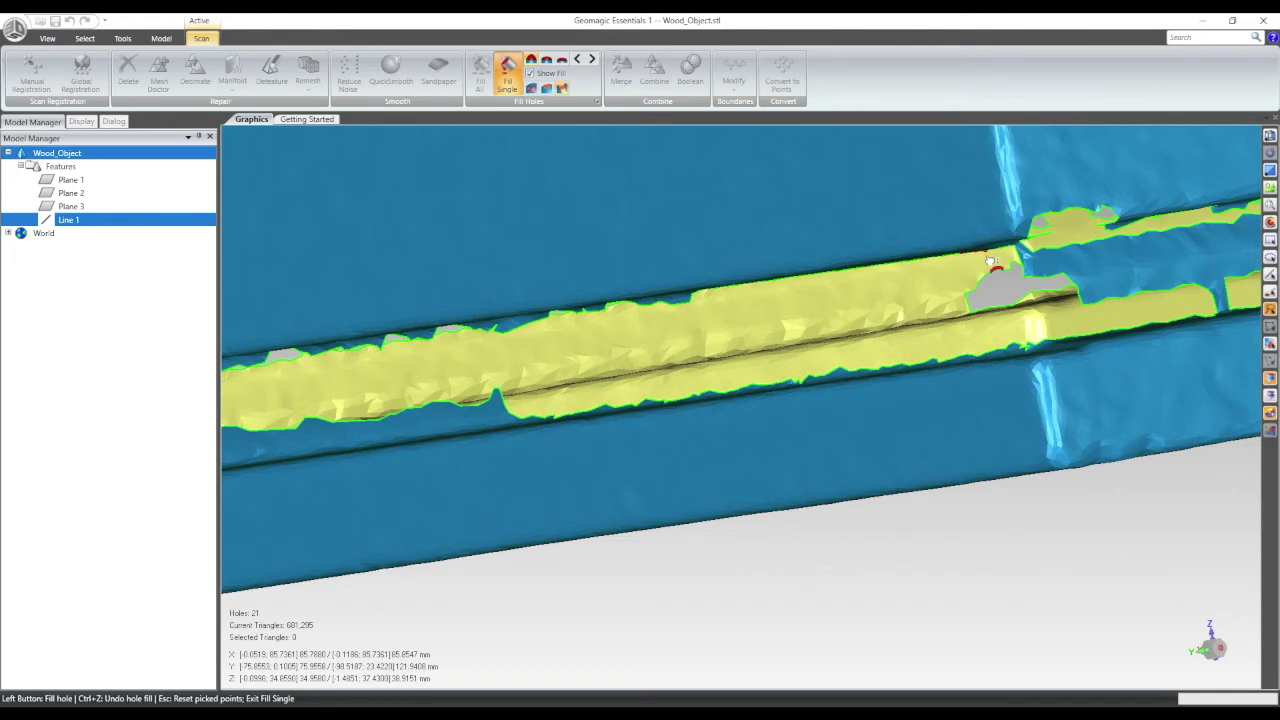
pyautogui.click(998, 261)
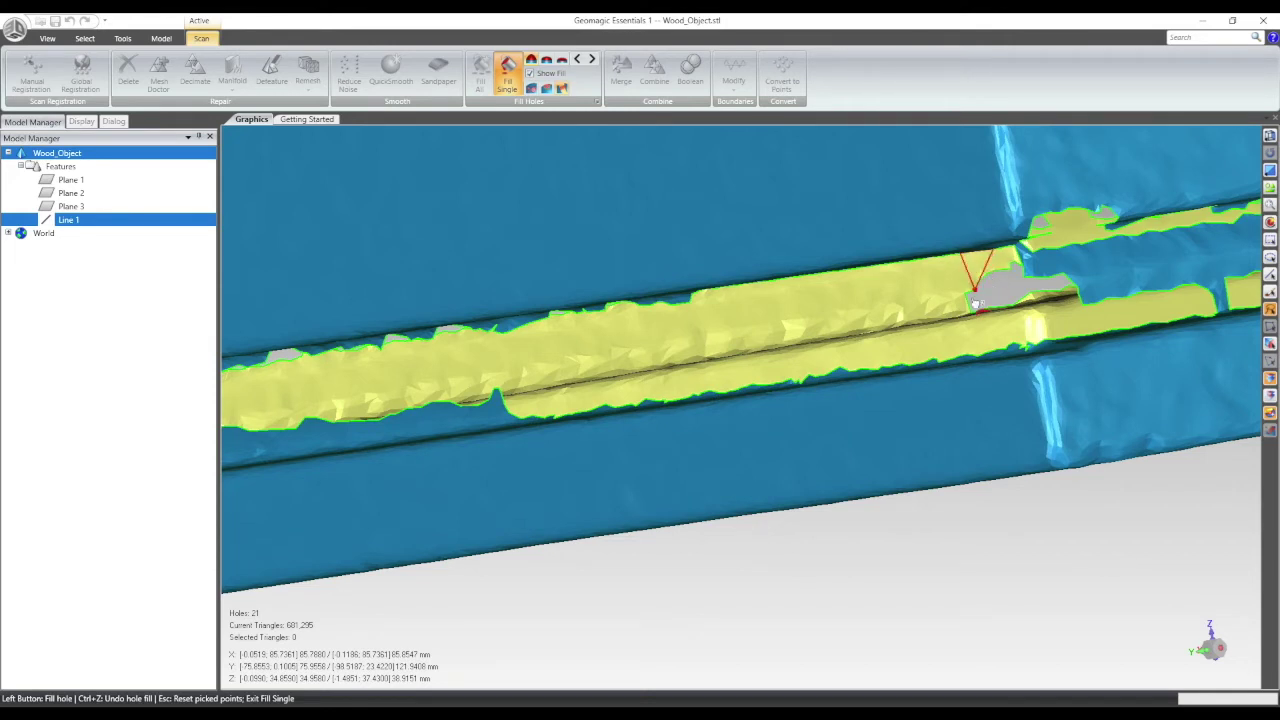
pyautogui.click(970, 358)
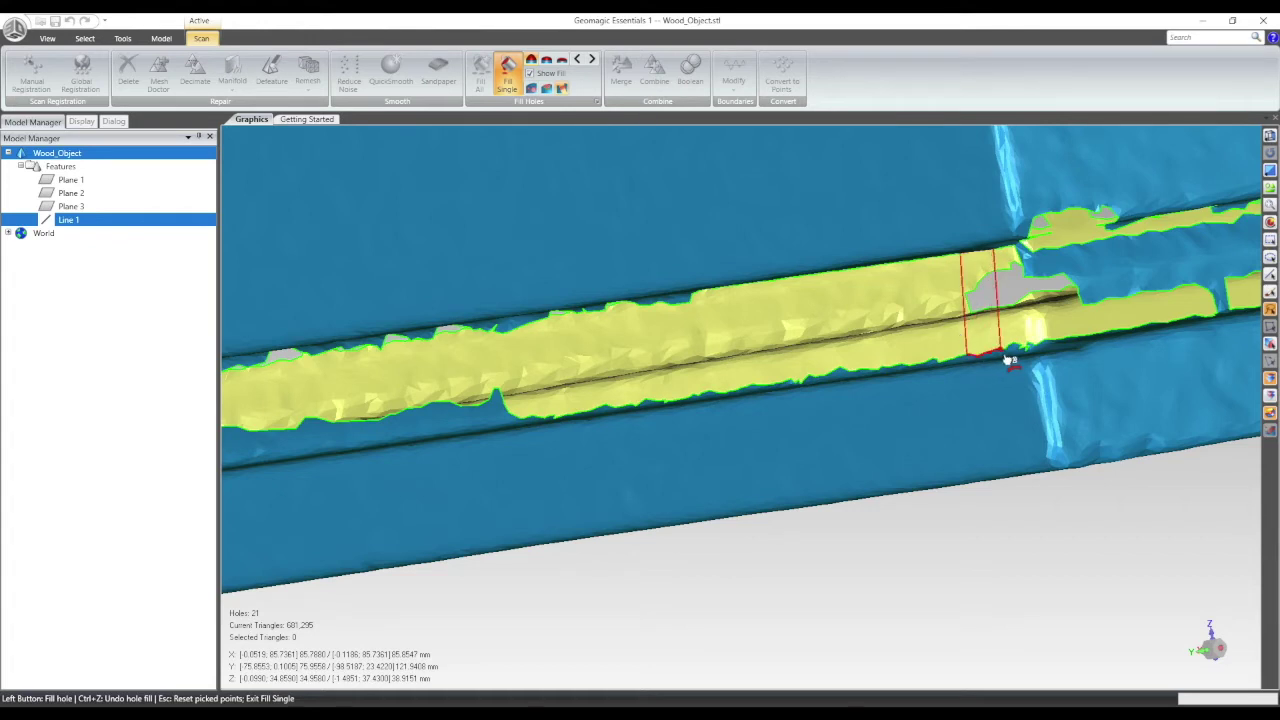
pyautogui.click(982, 358)
pyautogui.scroll(-2, 874, 366)
pyautogui.moveTo(748, 403); pyautogui.dragTo(184, 430, button='middle')
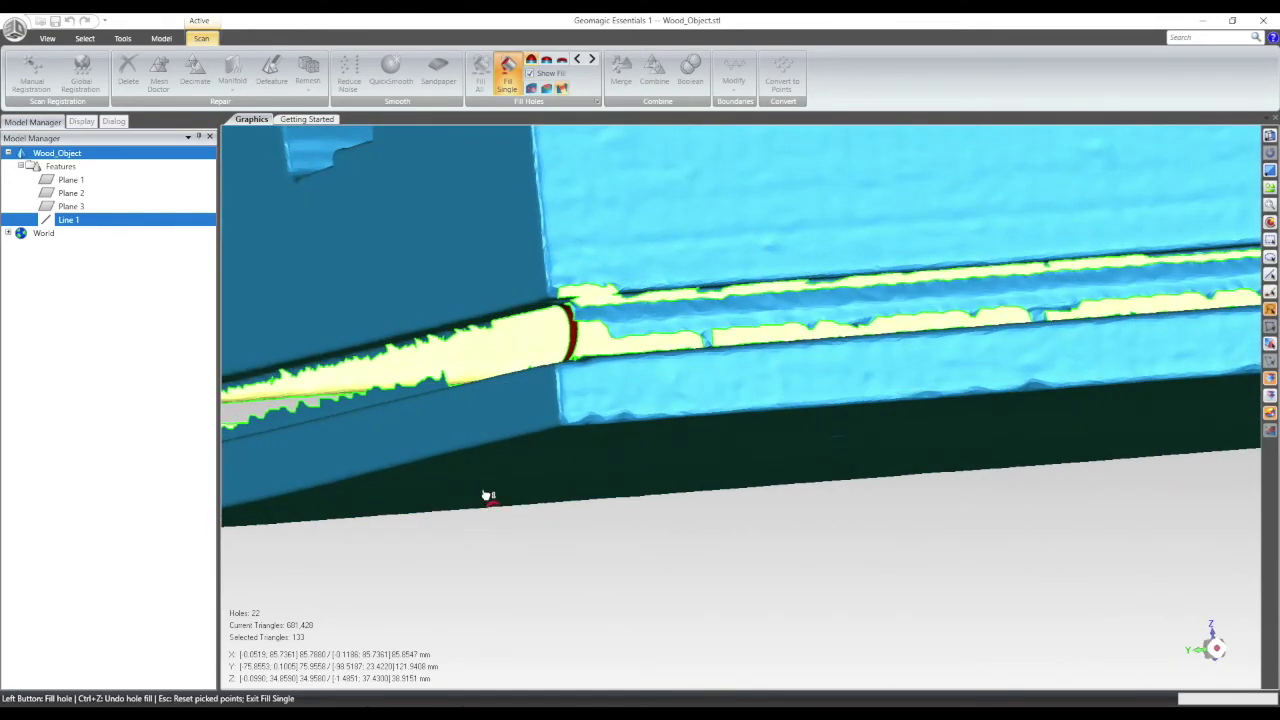
pyautogui.click(487, 403)
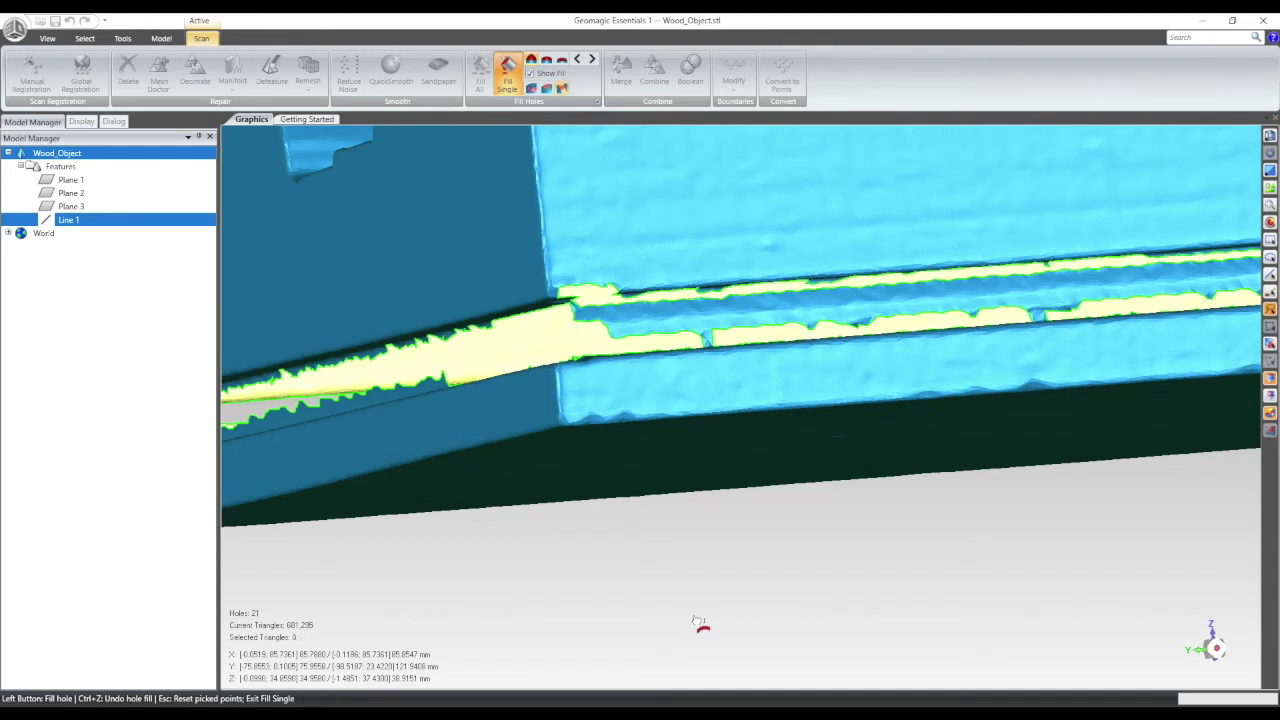
pyautogui.rightClick(711, 714)
pyautogui.click(684, 692)
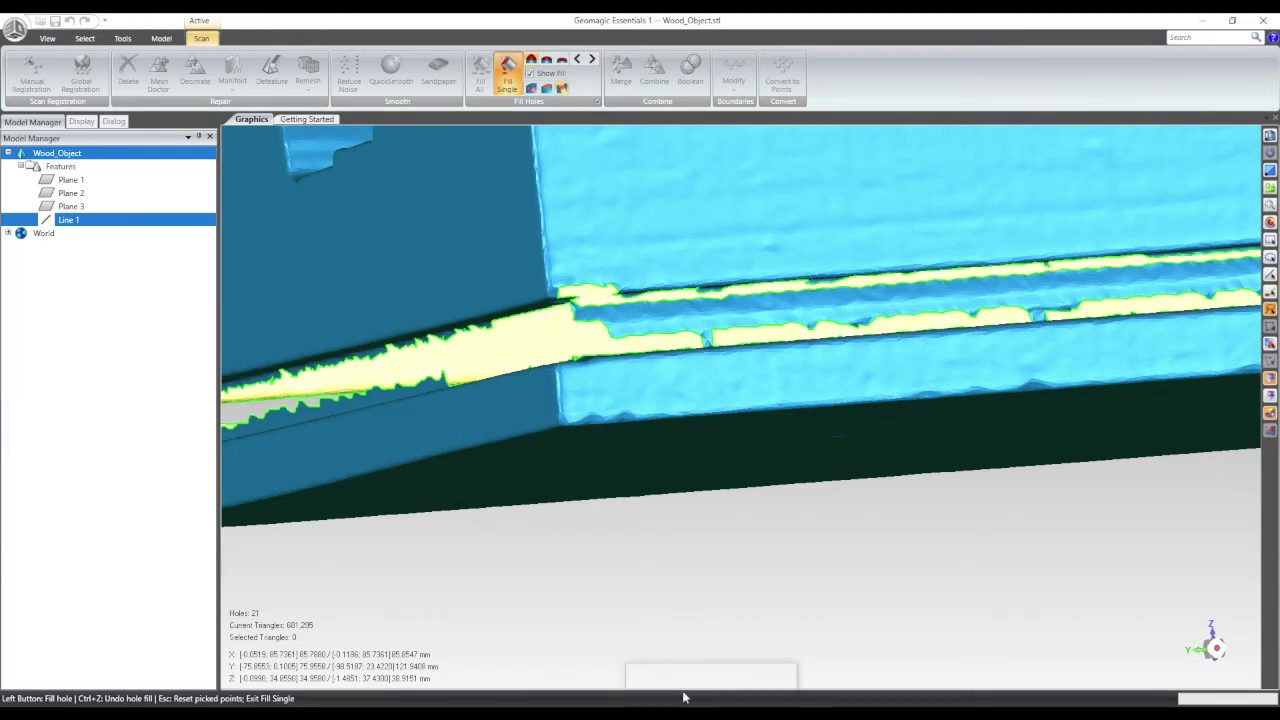
pyautogui.click(1081, 714)
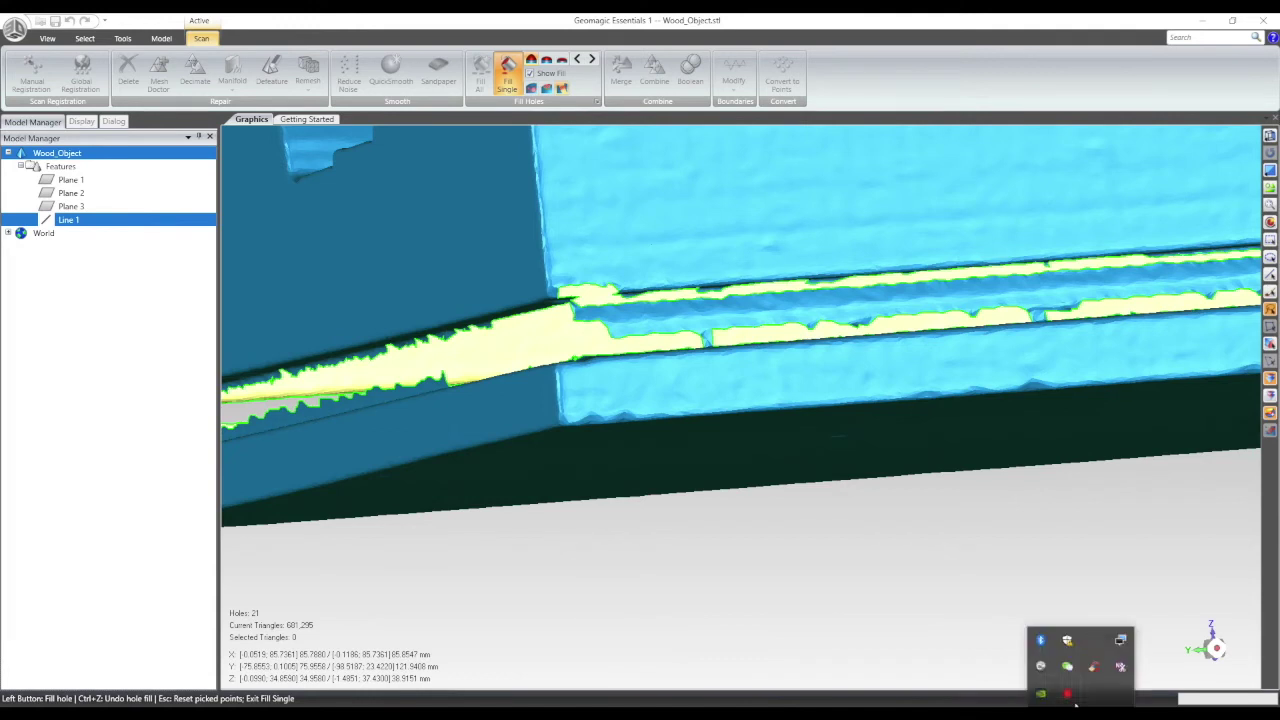
pyautogui.rightClick(1094, 640)
pyautogui.click(1120, 630)
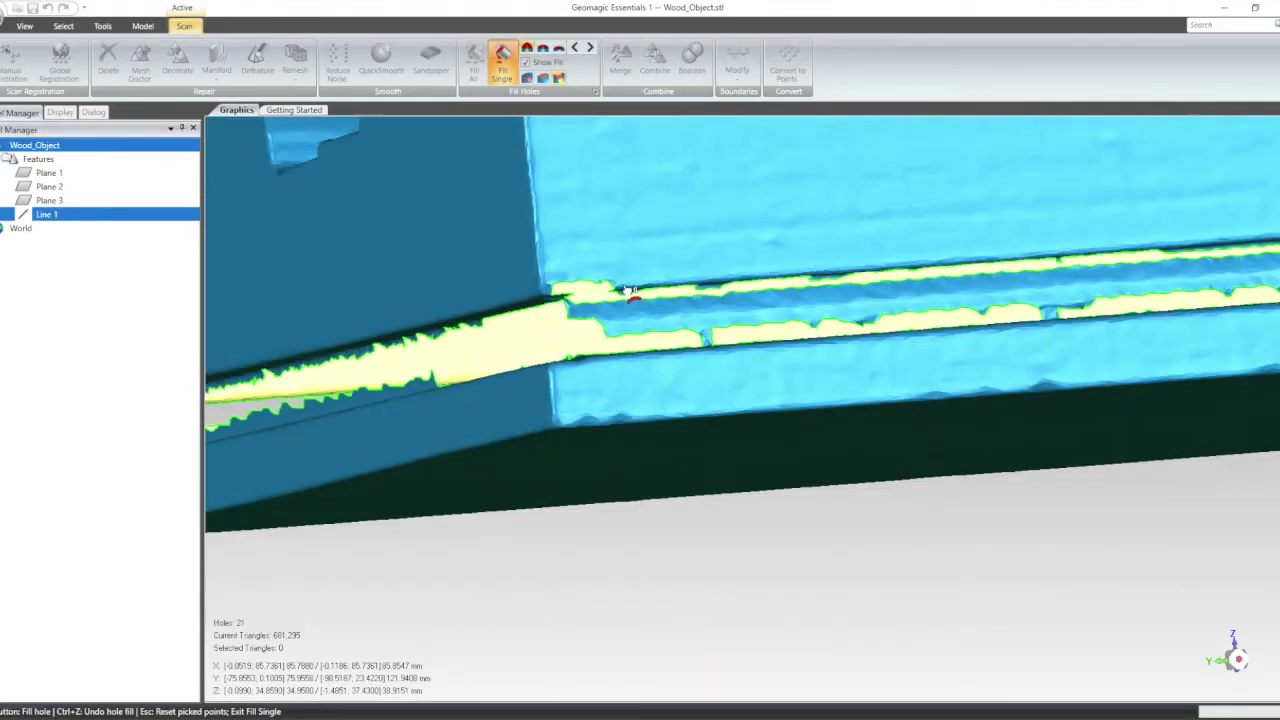
# Step: Try a Tangent bridge across the gap close to the base corner, and undo it
pyautogui.scroll(-2, 629, 291)
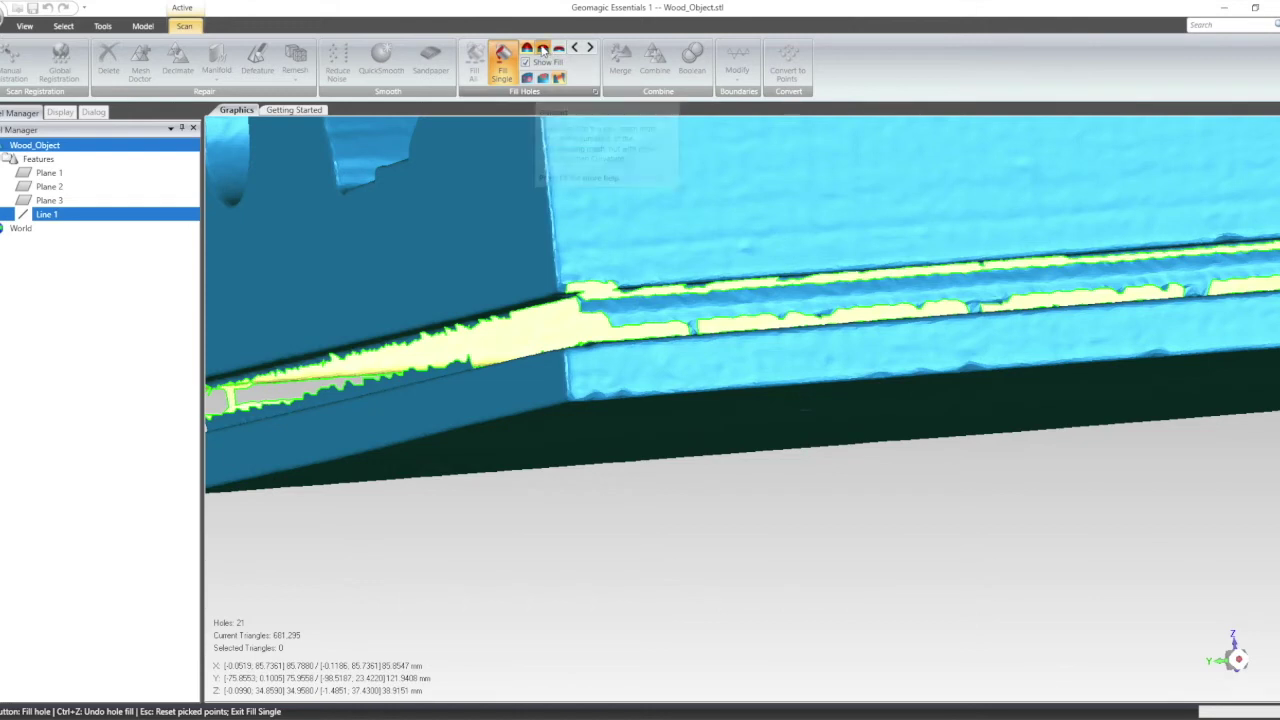
pyautogui.click(547, 355)
pyautogui.click(550, 356)
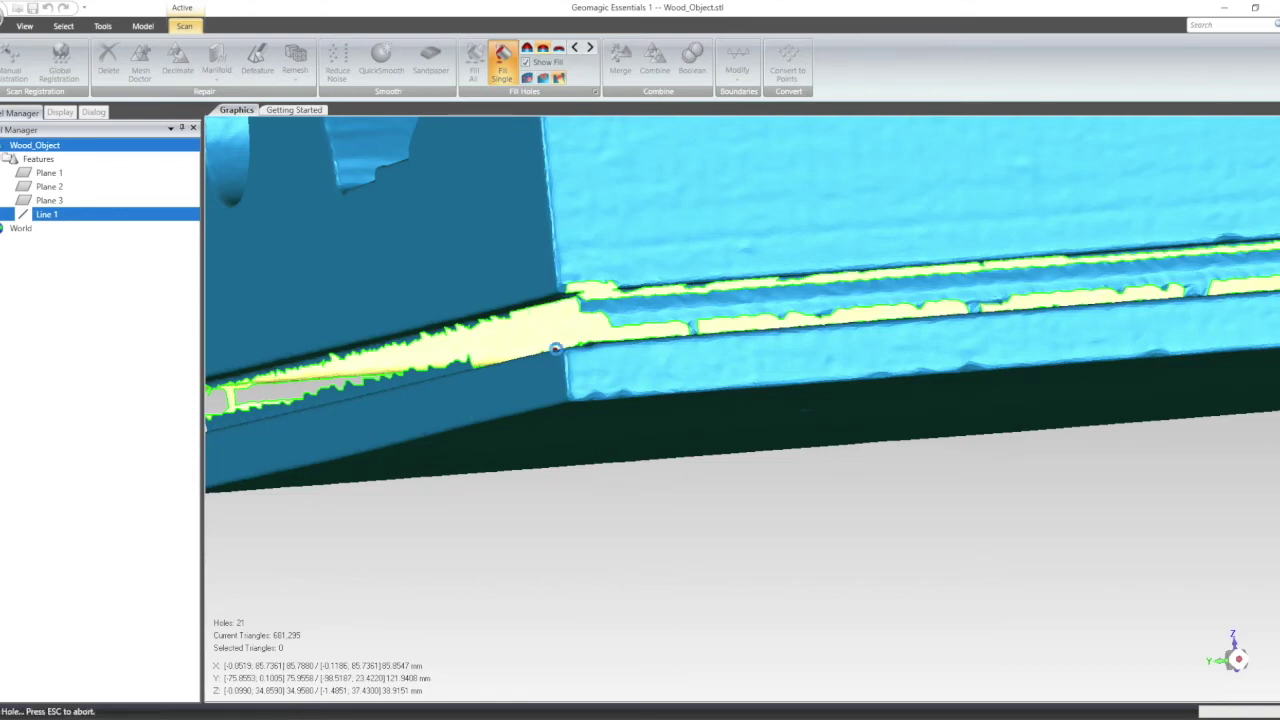
pyautogui.moveTo(584, 346); pyautogui.dragTo(1062, 388, button='middle')
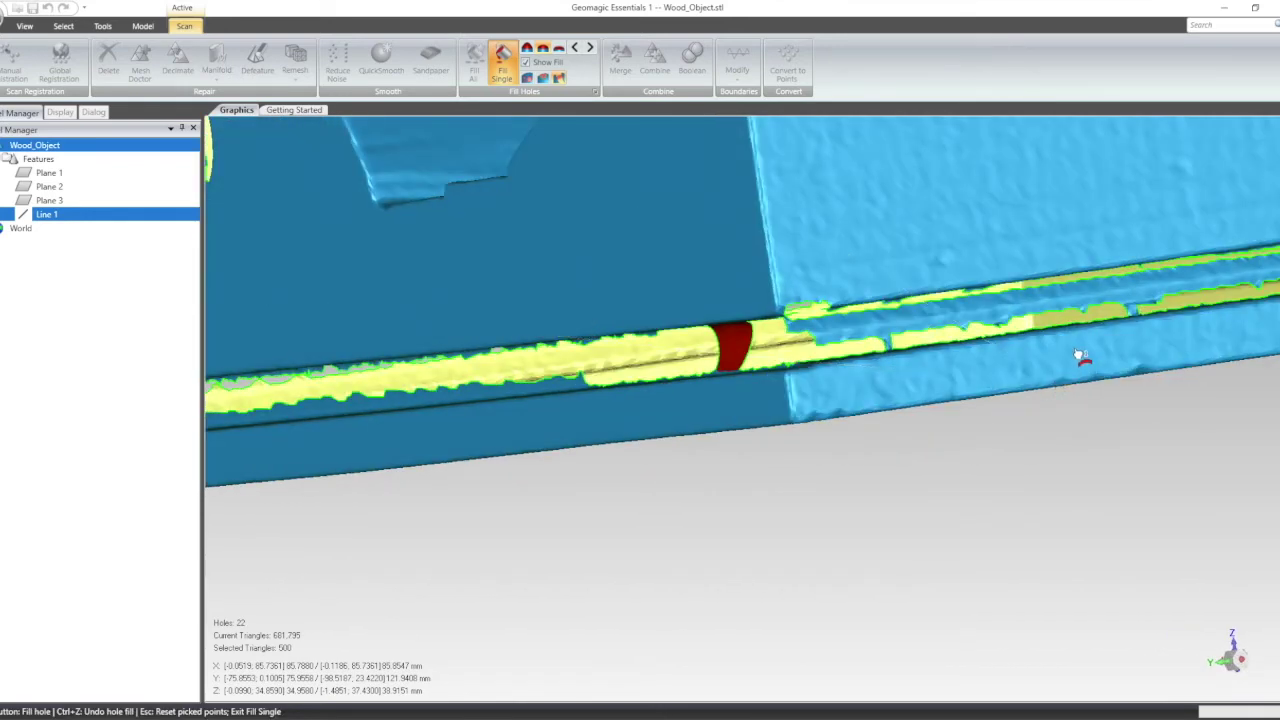
pyautogui.hotkey('ctrl', 'z')
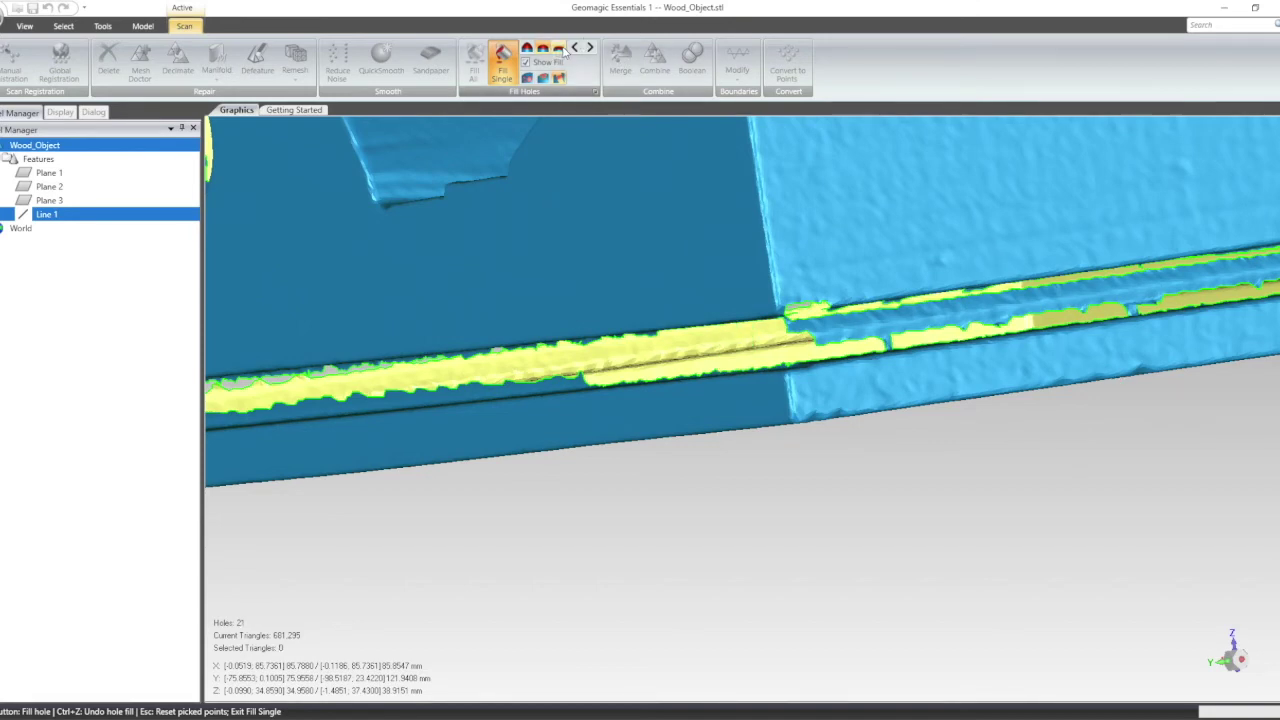
# Step: Build a Flat bridge between the upper and lower edges of the gap close to the base corner
pyautogui.moveTo(811, 429); pyautogui.dragTo(950, 146, button='middle')
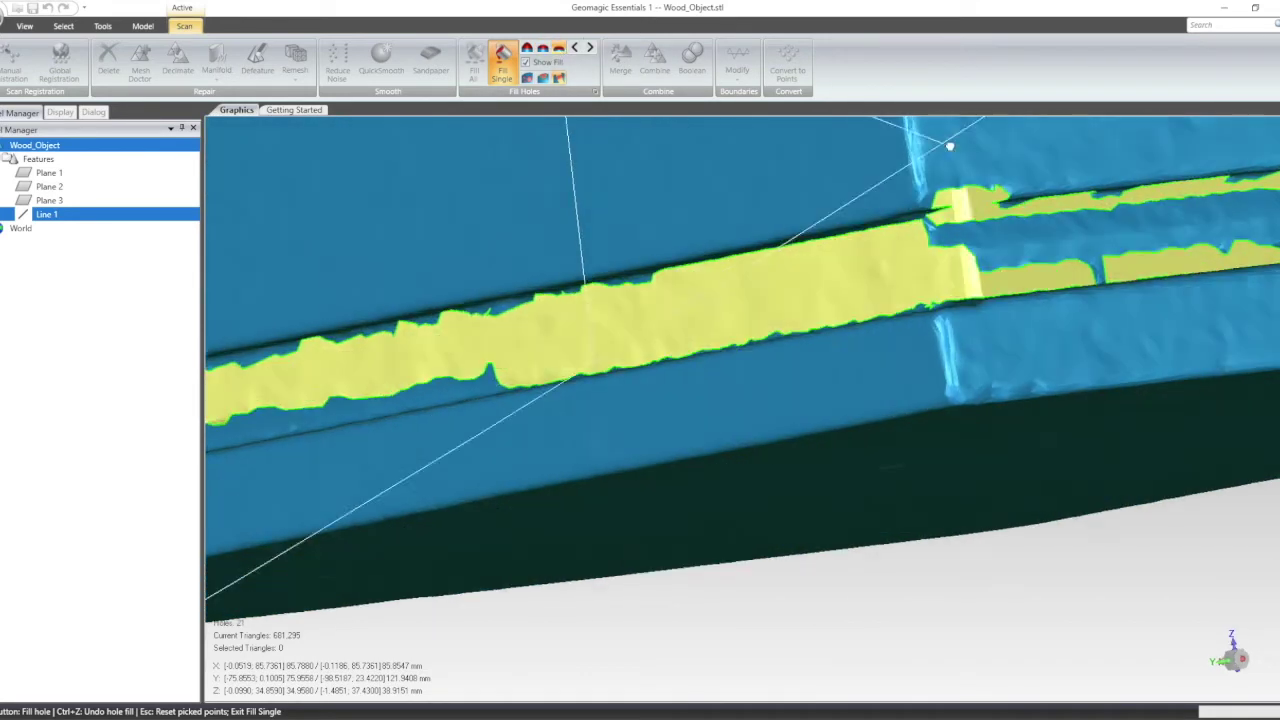
pyautogui.click(900, 233)
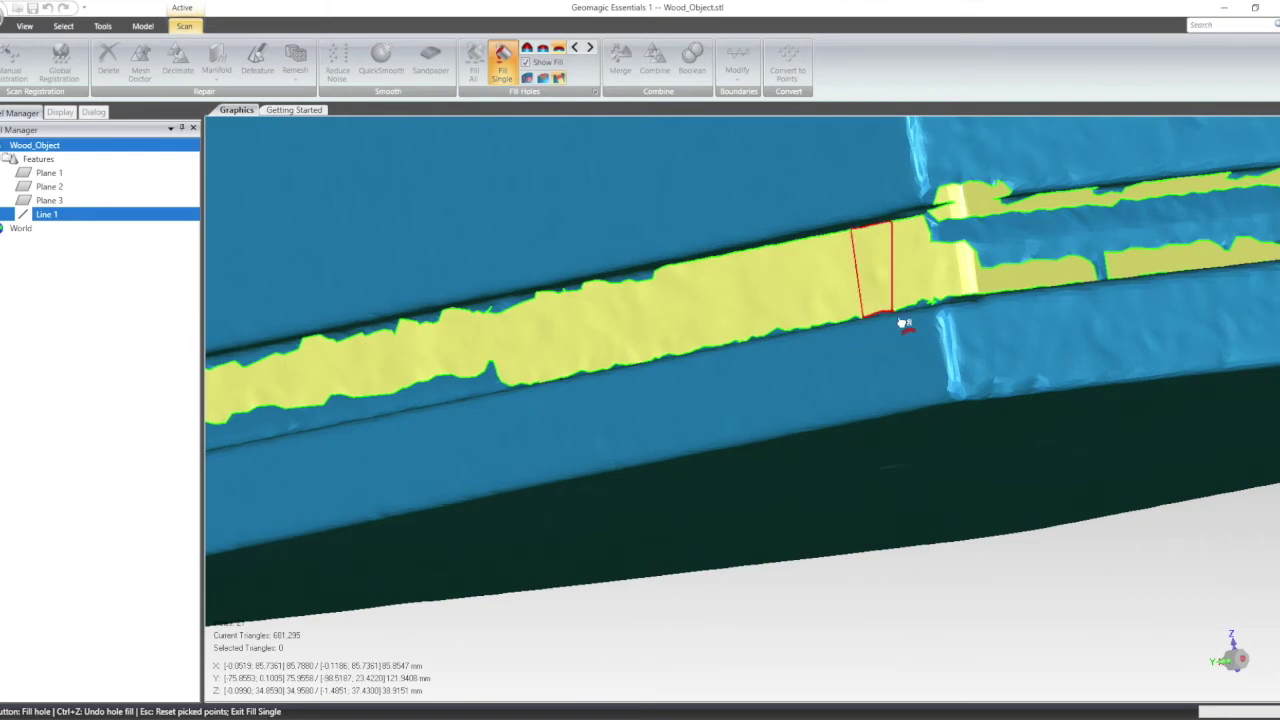
pyautogui.click(903, 323)
# Step: Add a second flat bridge across the gap on the adjoining side, just around the corner from the first bridge
pyautogui.moveTo(1033, 414); pyautogui.dragTo(654, 631, button='middle')
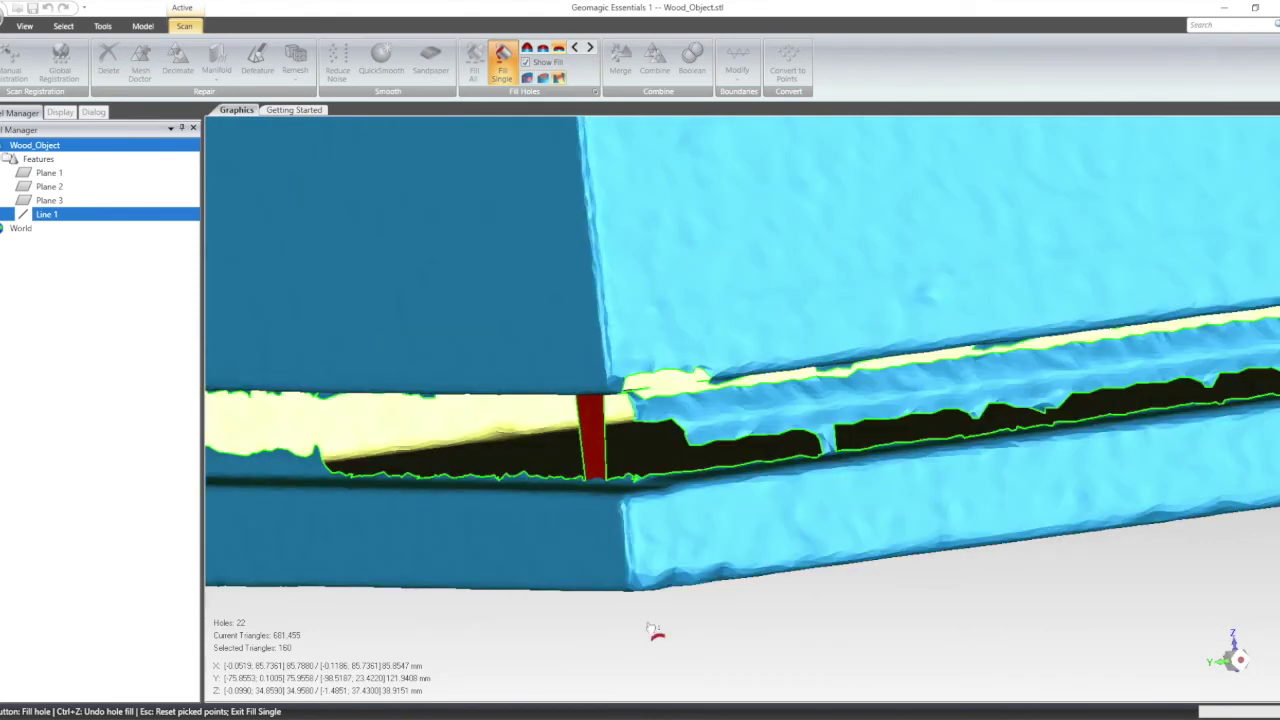
pyautogui.scroll(3, 650, 592)
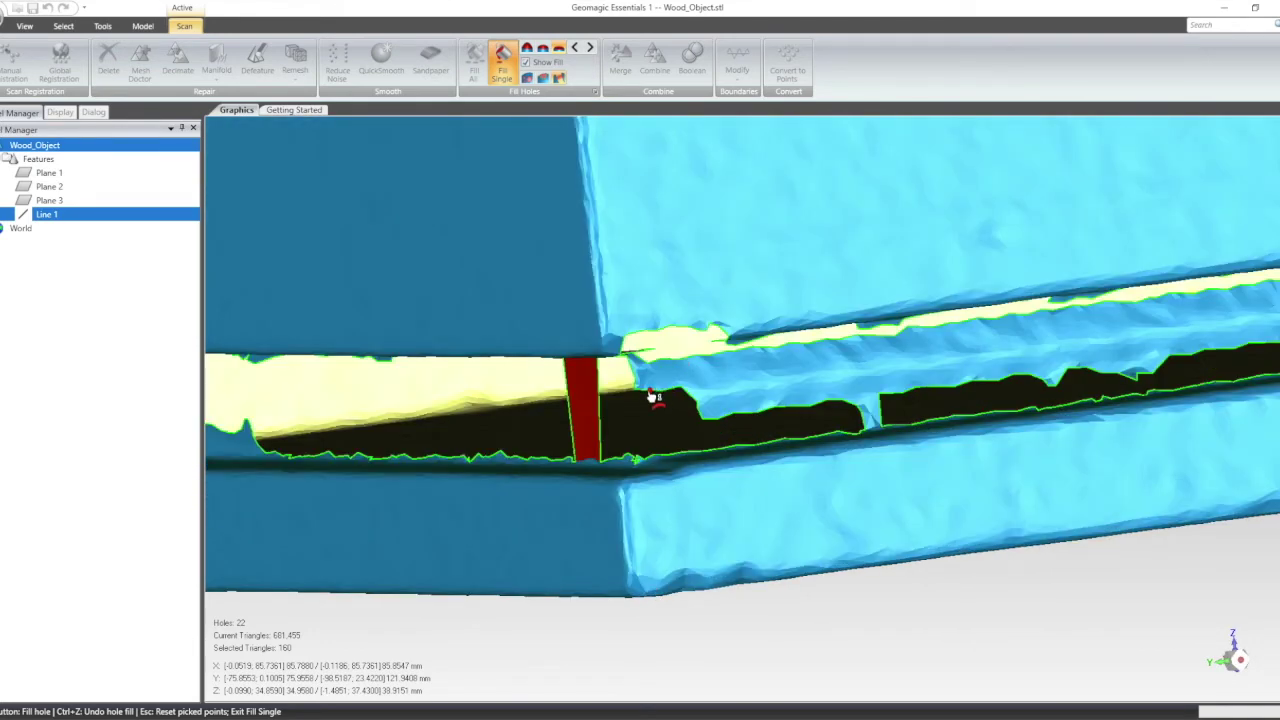
pyautogui.click(688, 394)
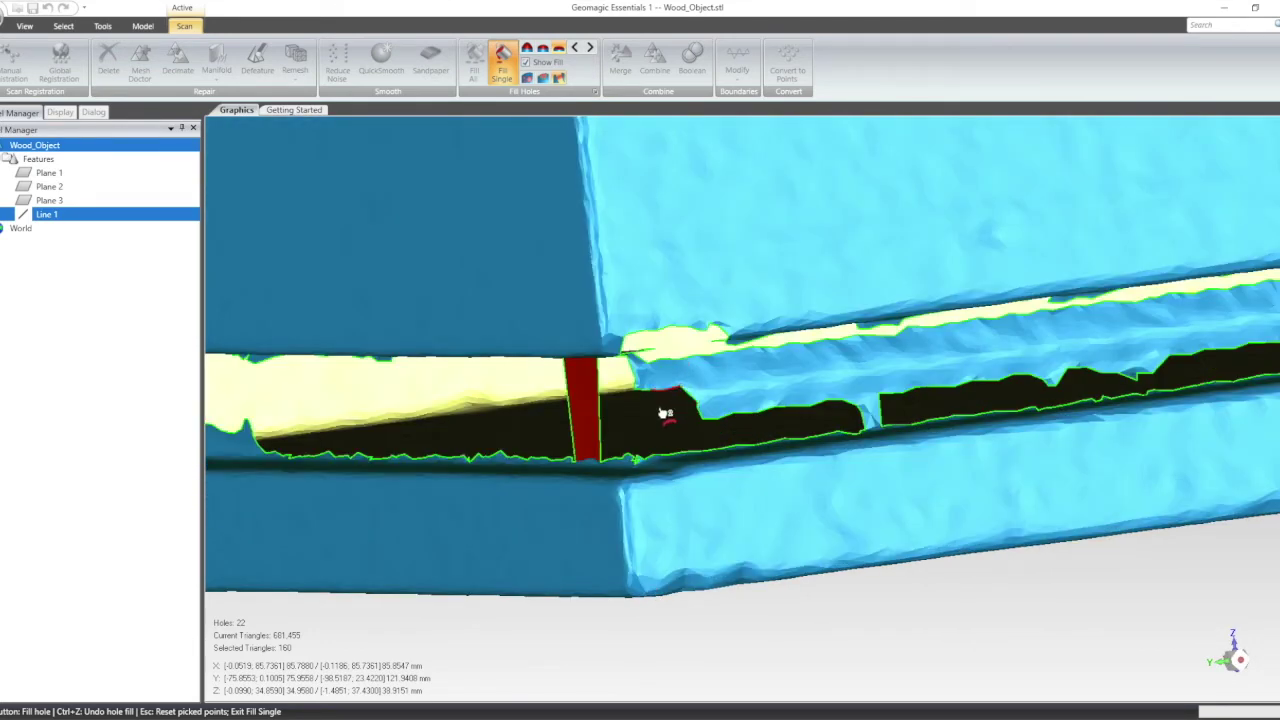
pyautogui.click(692, 454)
pyautogui.scroll(-4, 691, 503)
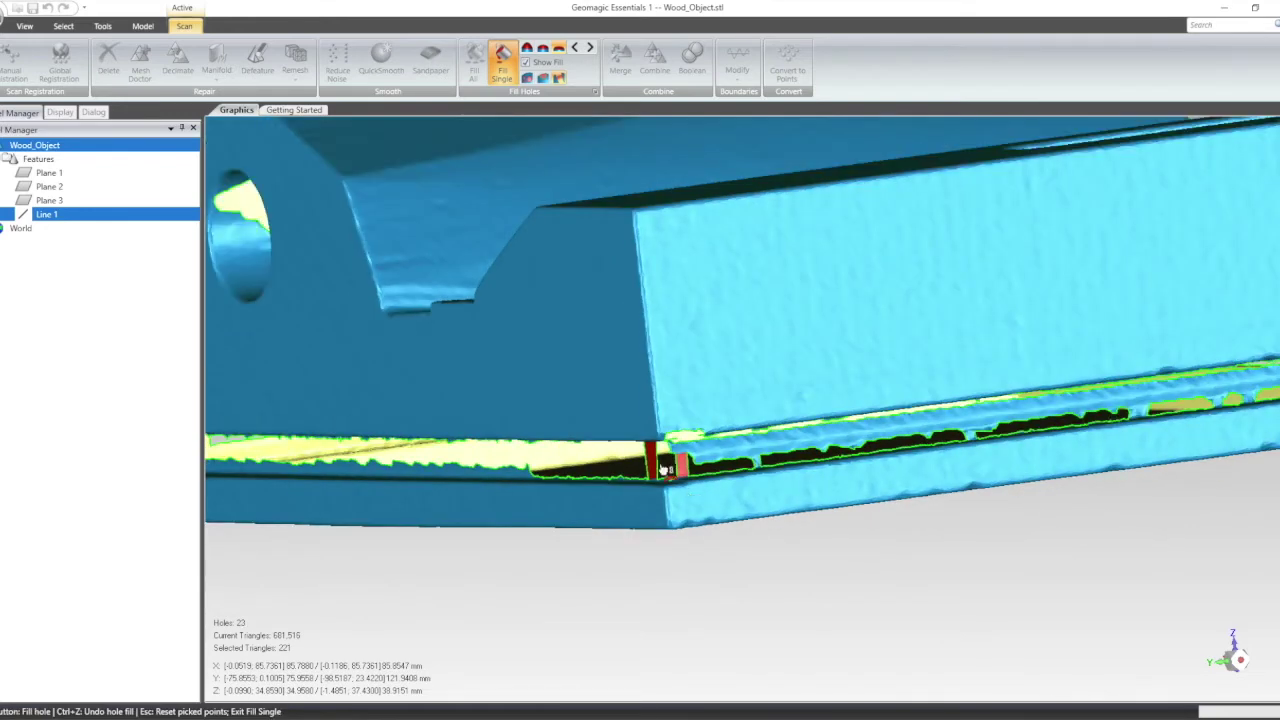
# Step: Fill the small hole between the two bridges at the base corner using a complete single fill
pyautogui.moveTo(533, 503); pyautogui.dragTo(786, 143, button='middle')
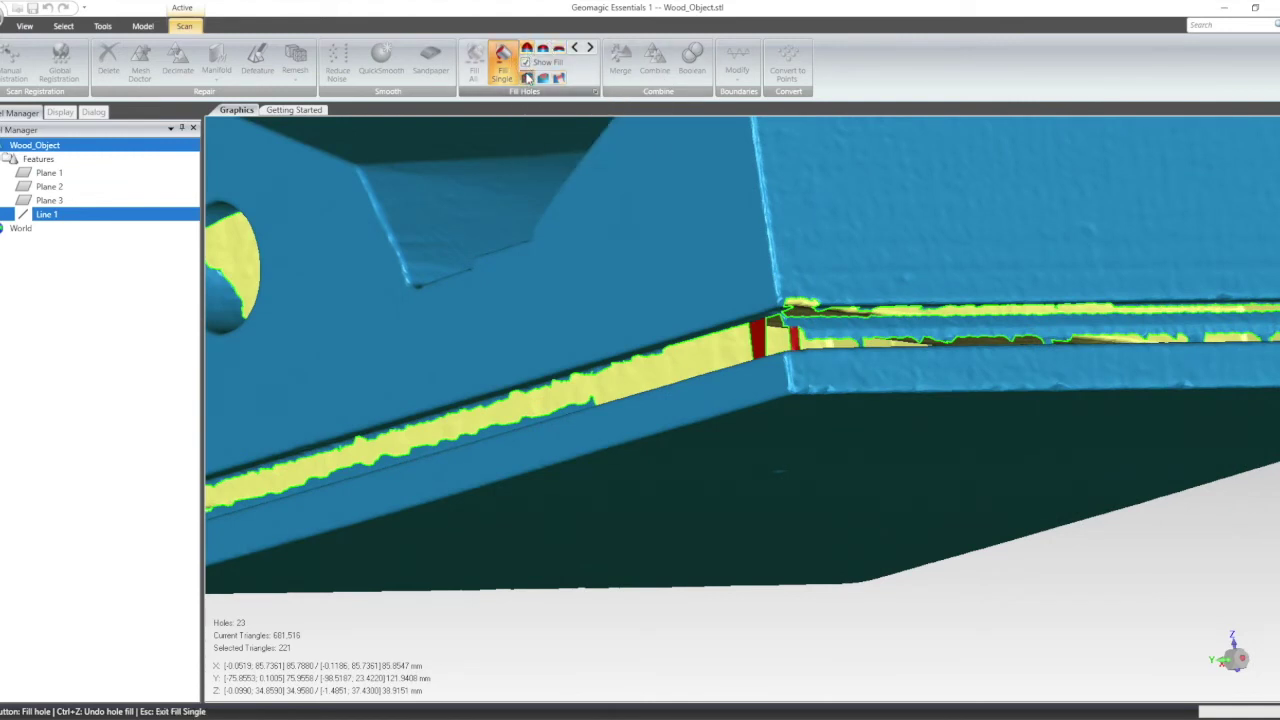
pyautogui.click(526, 62)
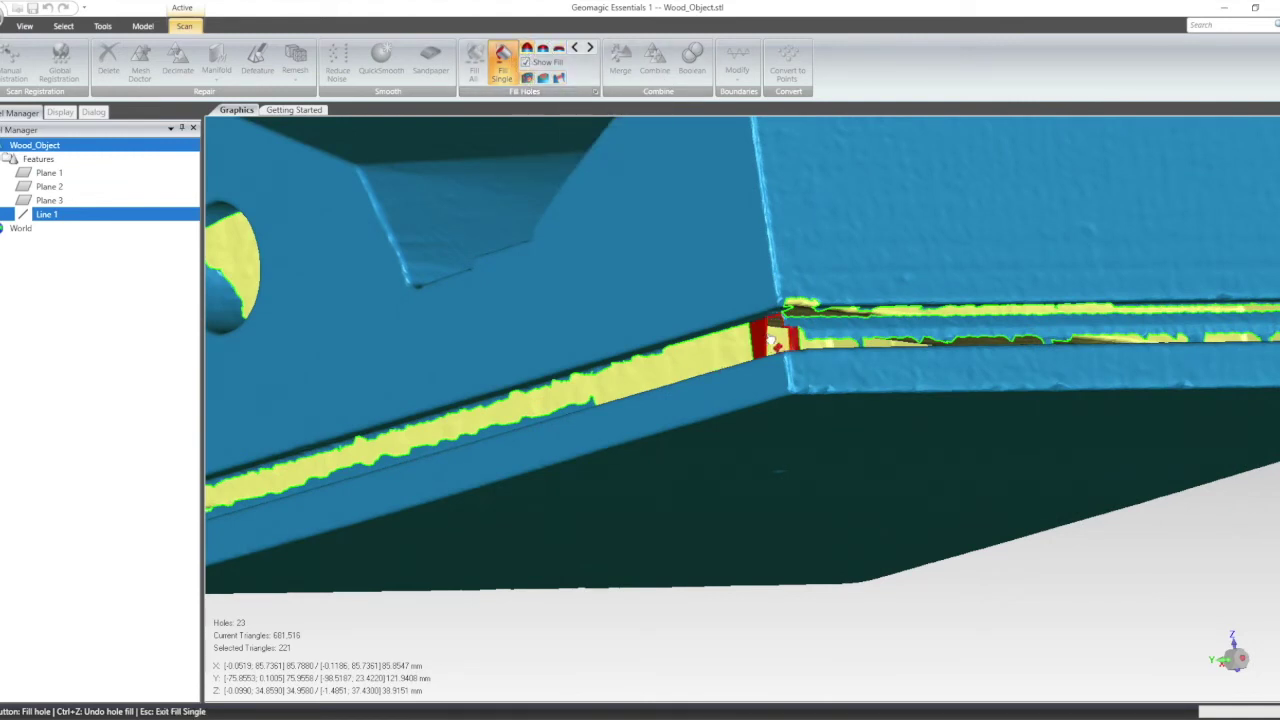
pyautogui.scroll(2, 806, 354)
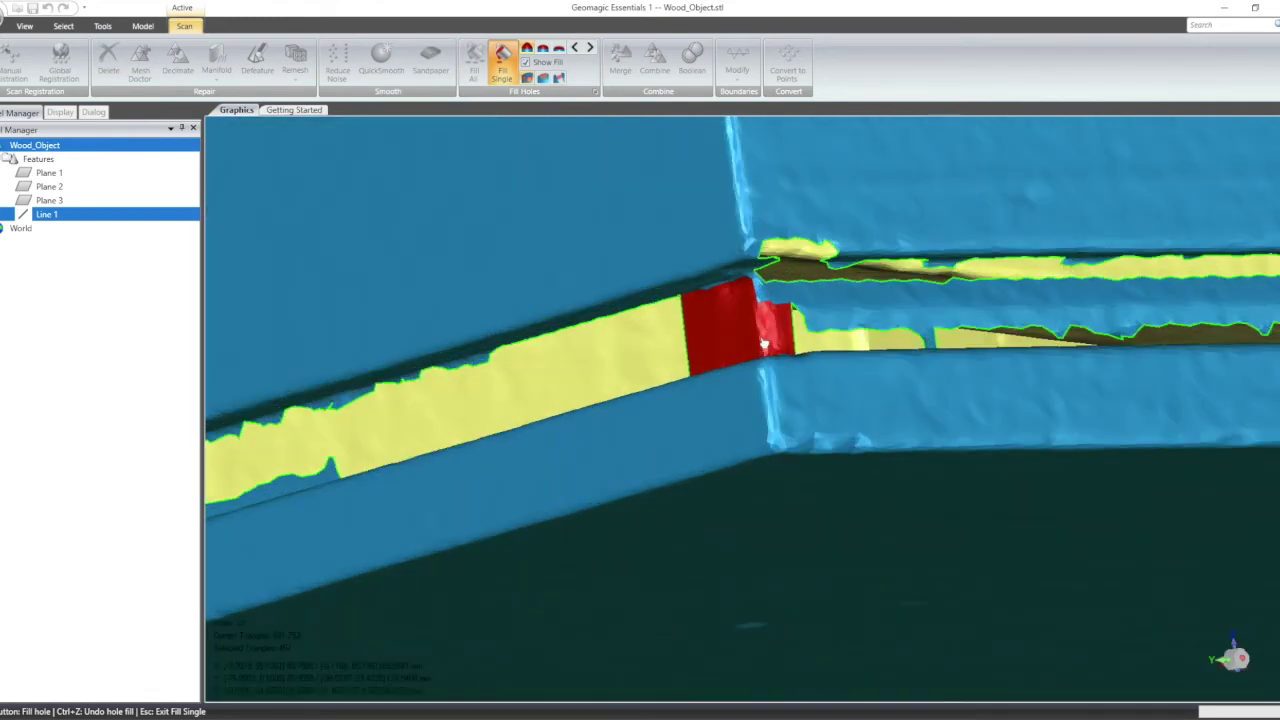
pyautogui.scroll(-5, 801, 335)
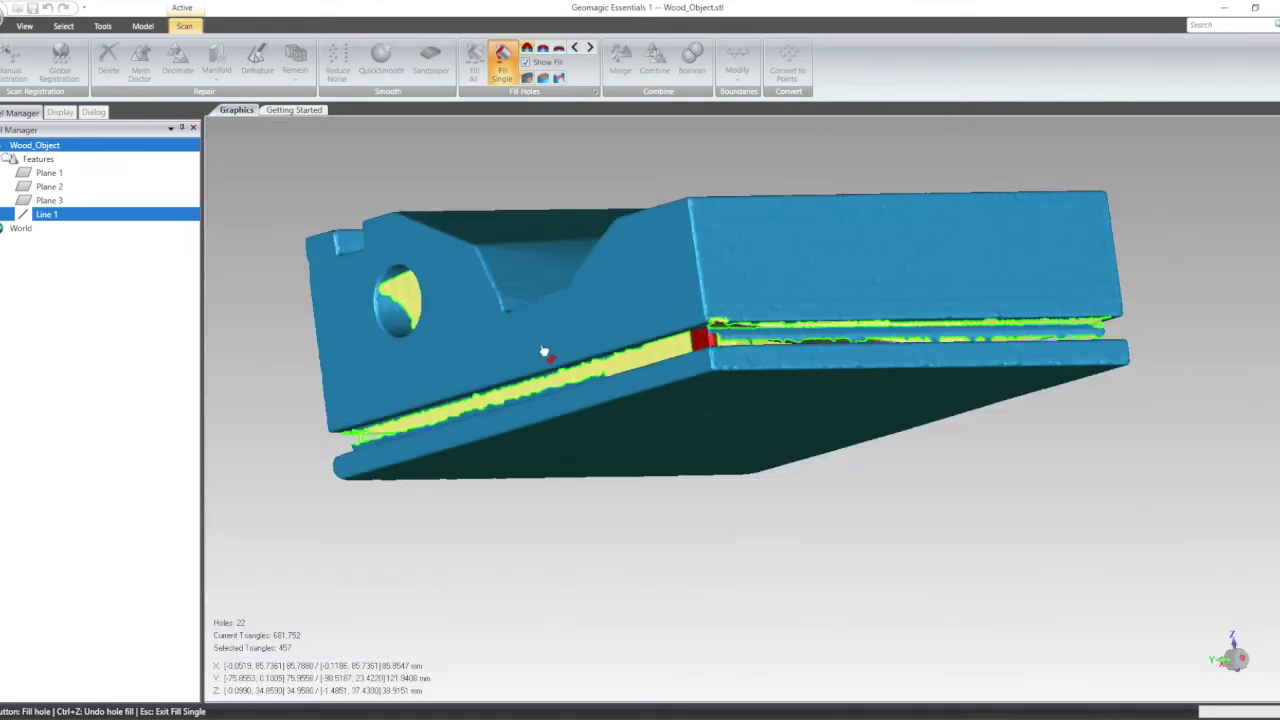
pyautogui.moveTo(545, 445); pyautogui.dragTo(955, 528, button='middle')
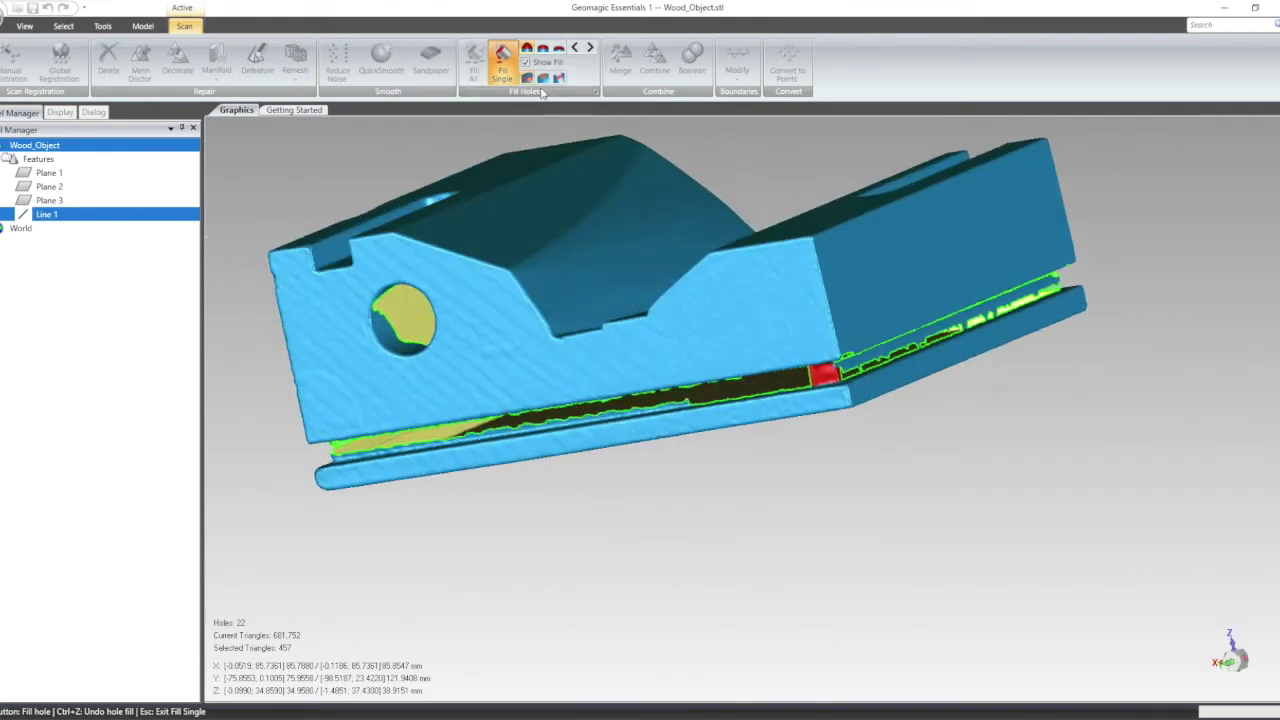
# Step: Partially fill the short end section of the long lower-row hole on the adjoining side of the base
pyautogui.click(541, 78)
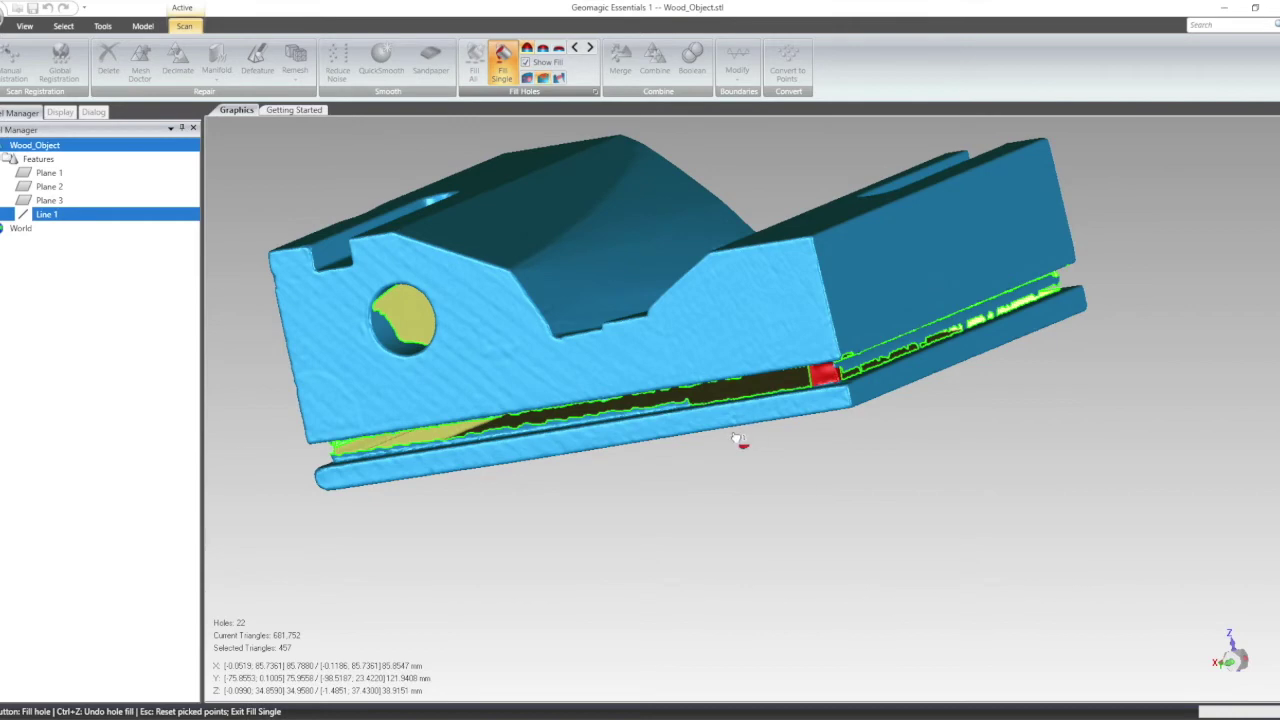
pyautogui.scroll(2, 722, 459)
pyautogui.moveTo(1044, 373); pyautogui.dragTo(215, 362, button='middle')
pyautogui.scroll(3, 970, 402)
pyautogui.moveTo(978, 394); pyautogui.dragTo(1006, 421, button='middle')
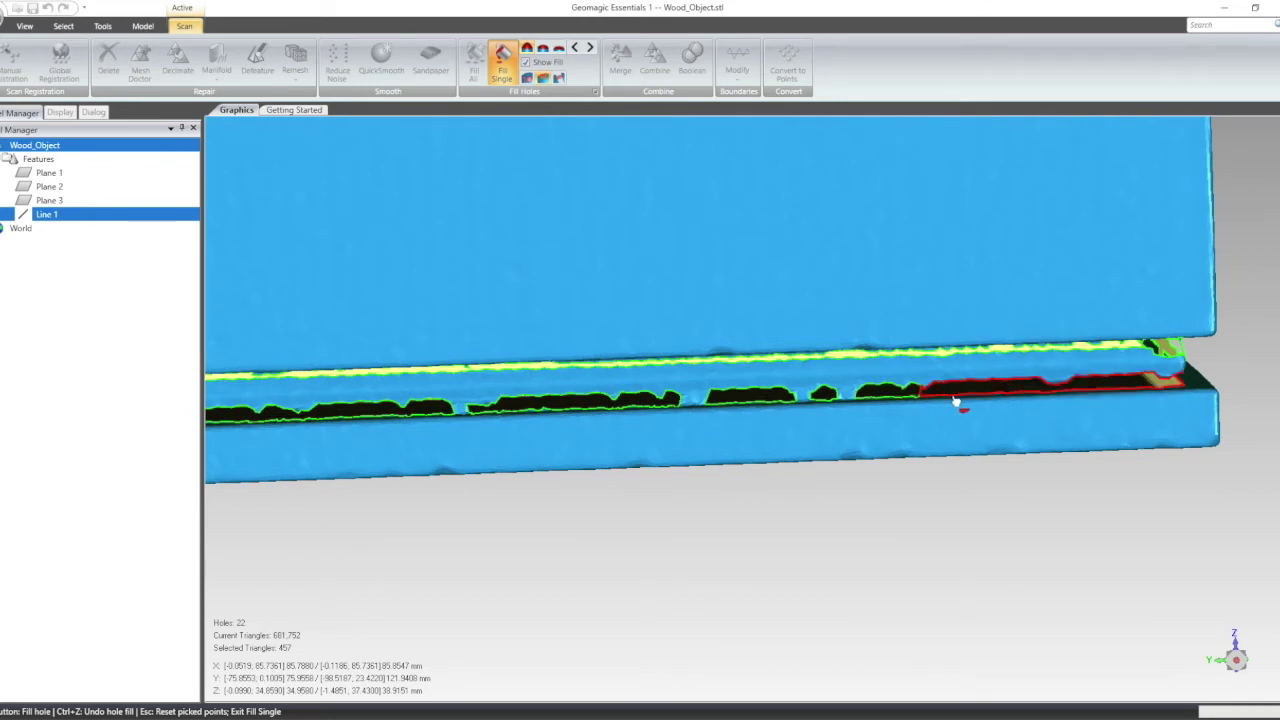
pyautogui.click(886, 395)
pyautogui.moveTo(1097, 427); pyautogui.dragTo(428, 396, button='middle')
pyautogui.moveTo(898, 439); pyautogui.dragTo(812, 563, button='middle')
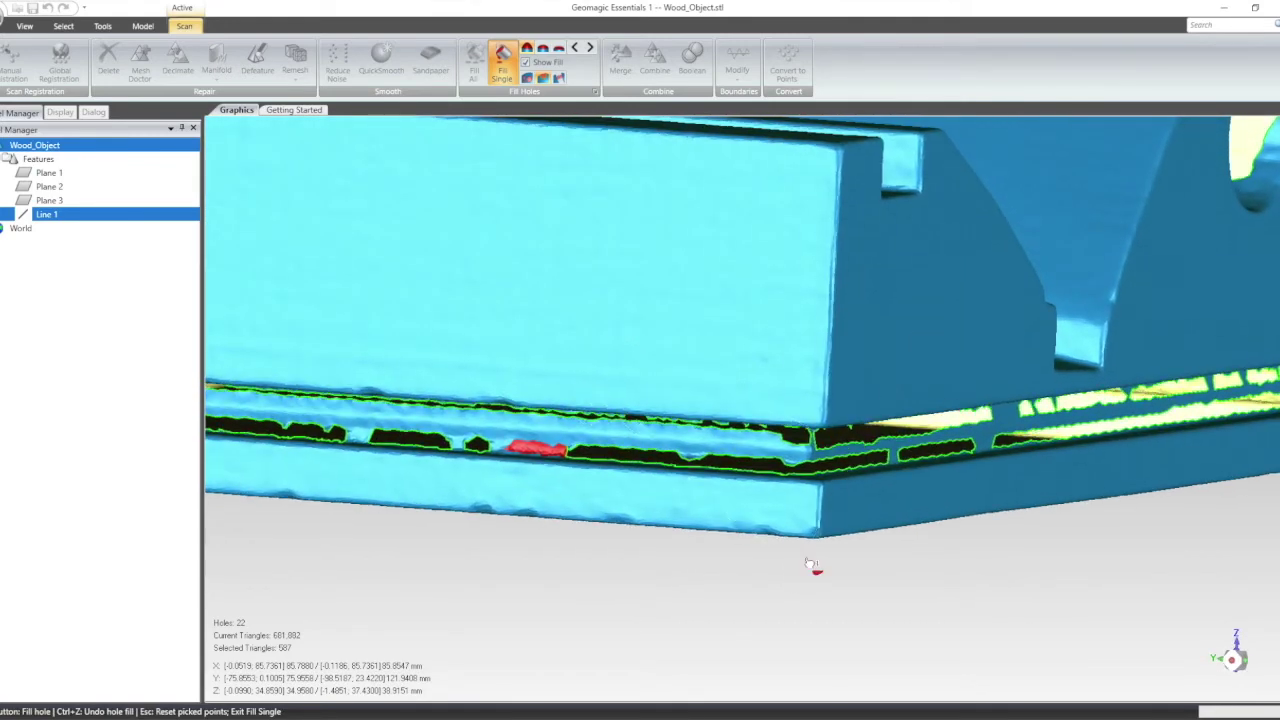
# Step: Build two flat bridges across the lower gap, one on each side of the next base corner
pyautogui.scroll(3, 834, 490)
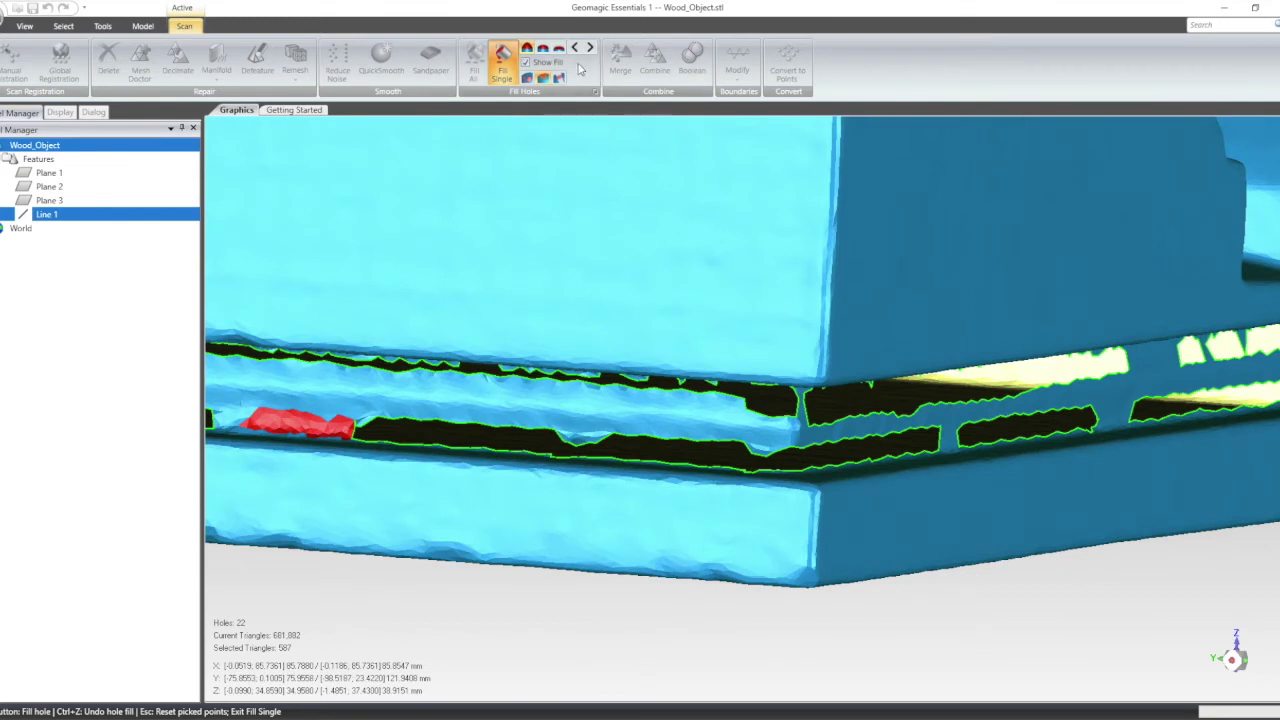
pyautogui.click(558, 47)
pyautogui.moveTo(850, 443); pyautogui.dragTo(850, 470)
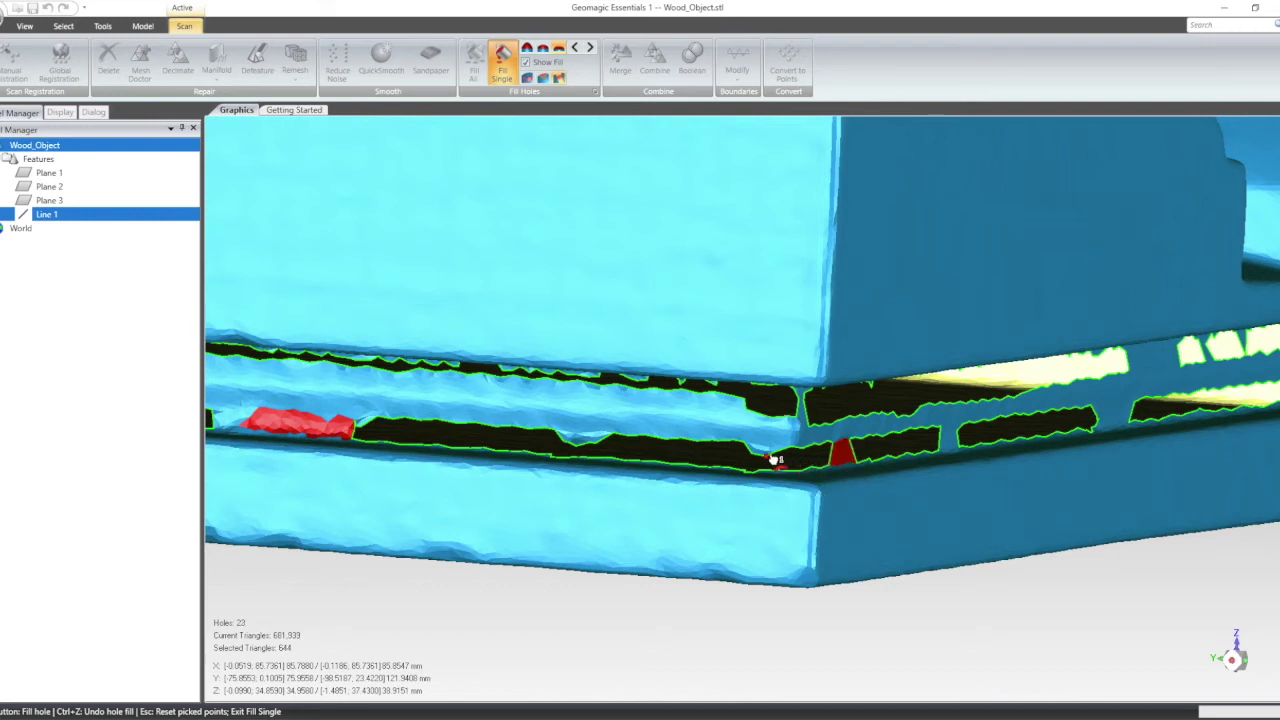
pyautogui.moveTo(797, 458)
pyautogui.mouseDown()
pyautogui.moveTo(777, 477)
pyautogui.moveTo(800, 478)
pyautogui.mouseUp()
# Step: Fill the small corner hole between these two bridges with a complete fill and finish single hole filling
pyautogui.click(527, 78)
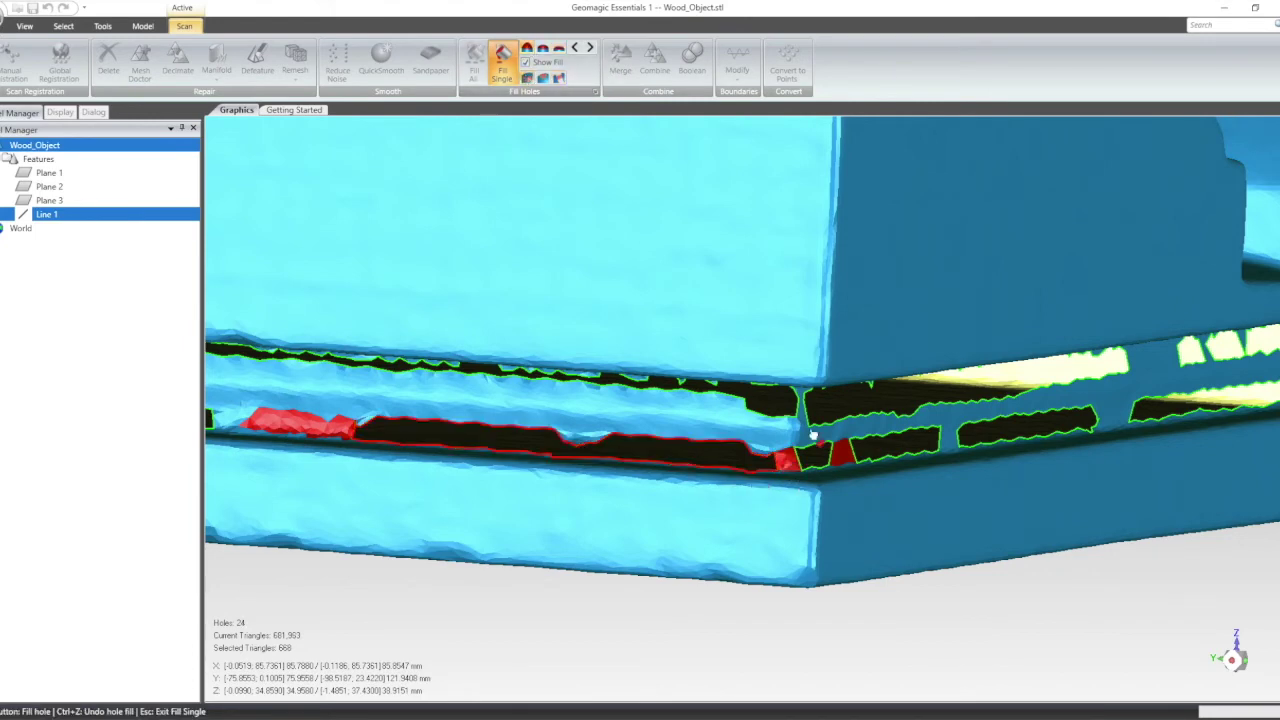
pyautogui.click(822, 452)
pyautogui.scroll(-4, 838, 536)
pyautogui.moveTo(838, 536); pyautogui.dragTo(718, 594, button='middle')
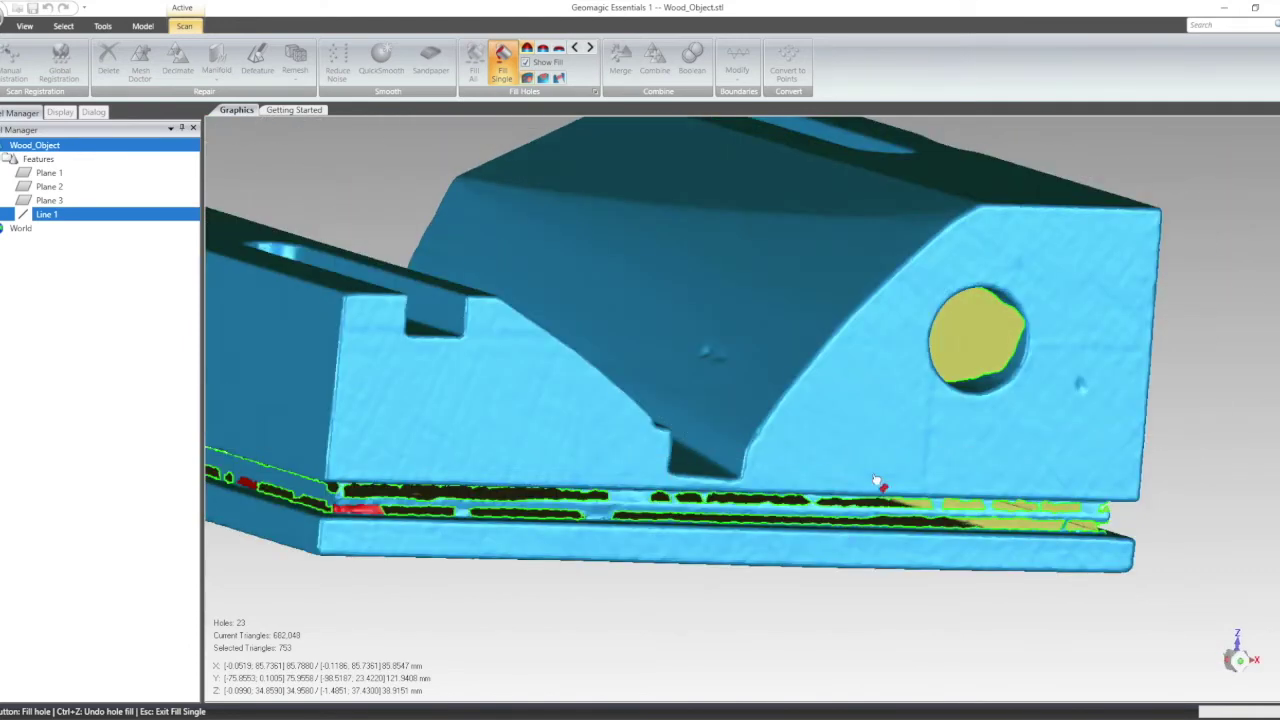
pyautogui.click(501, 68)
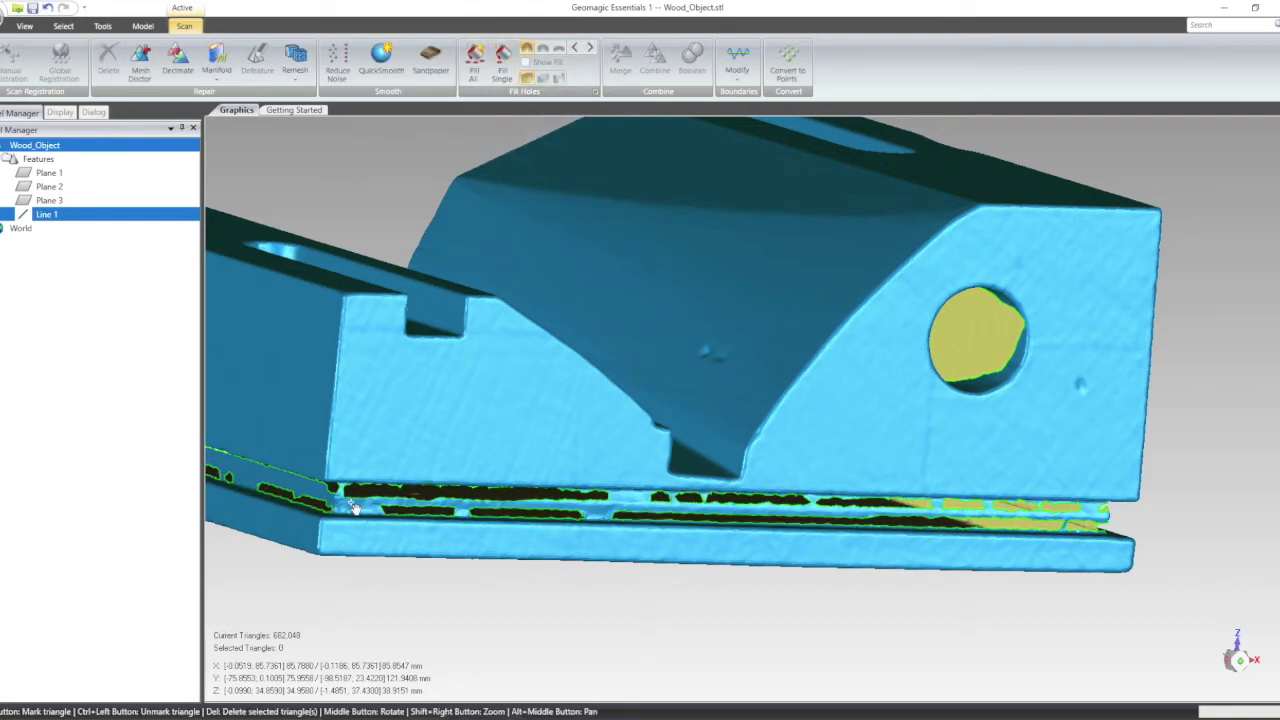
# Step: Fill all remaining holes in the mesh at once with Fill All using Curvature, and clear the resulting triangle selection
pyautogui.moveTo(447, 490); pyautogui.dragTo(510, 180, button='middle')
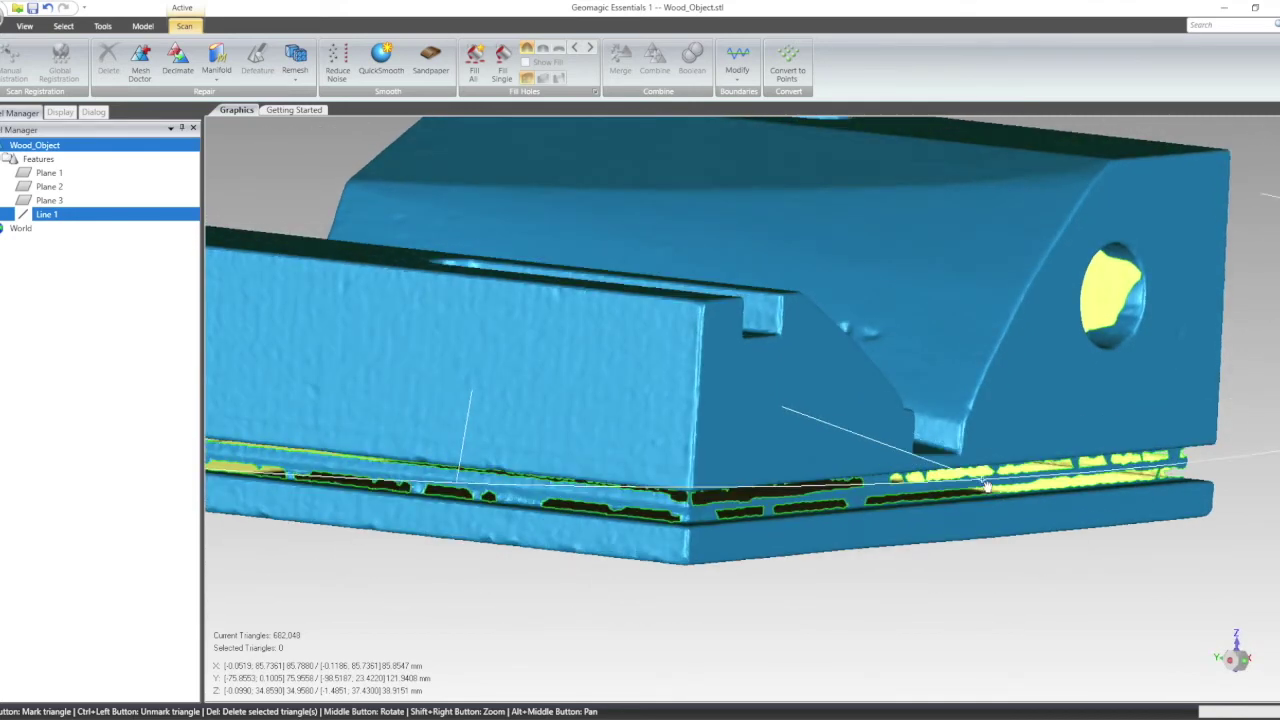
pyautogui.click(475, 58)
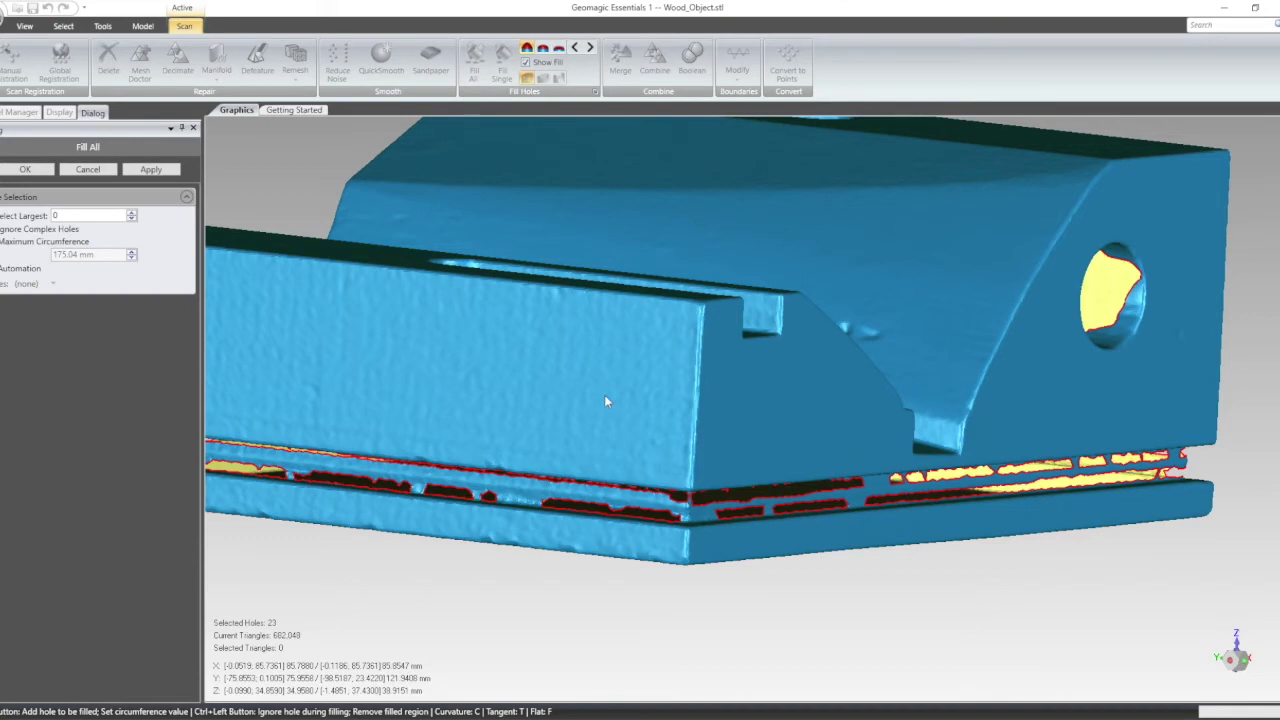
pyautogui.moveTo(1219, 404); pyautogui.dragTo(413, 537, button='middle')
pyautogui.moveTo(829, 438); pyautogui.dragTo(390, 506, button='middle')
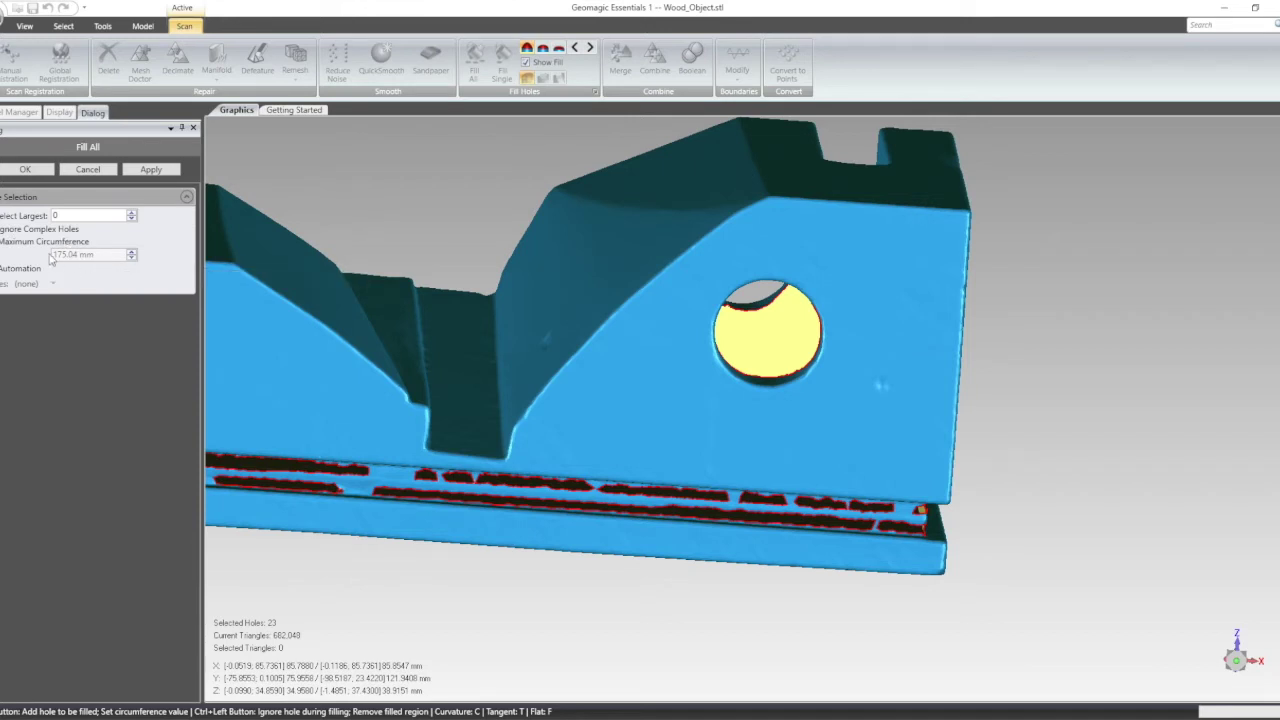
pyautogui.click(165, 170)
pyautogui.moveTo(1071, 455); pyautogui.dragTo(886, 332, button='middle')
pyautogui.click(25, 170)
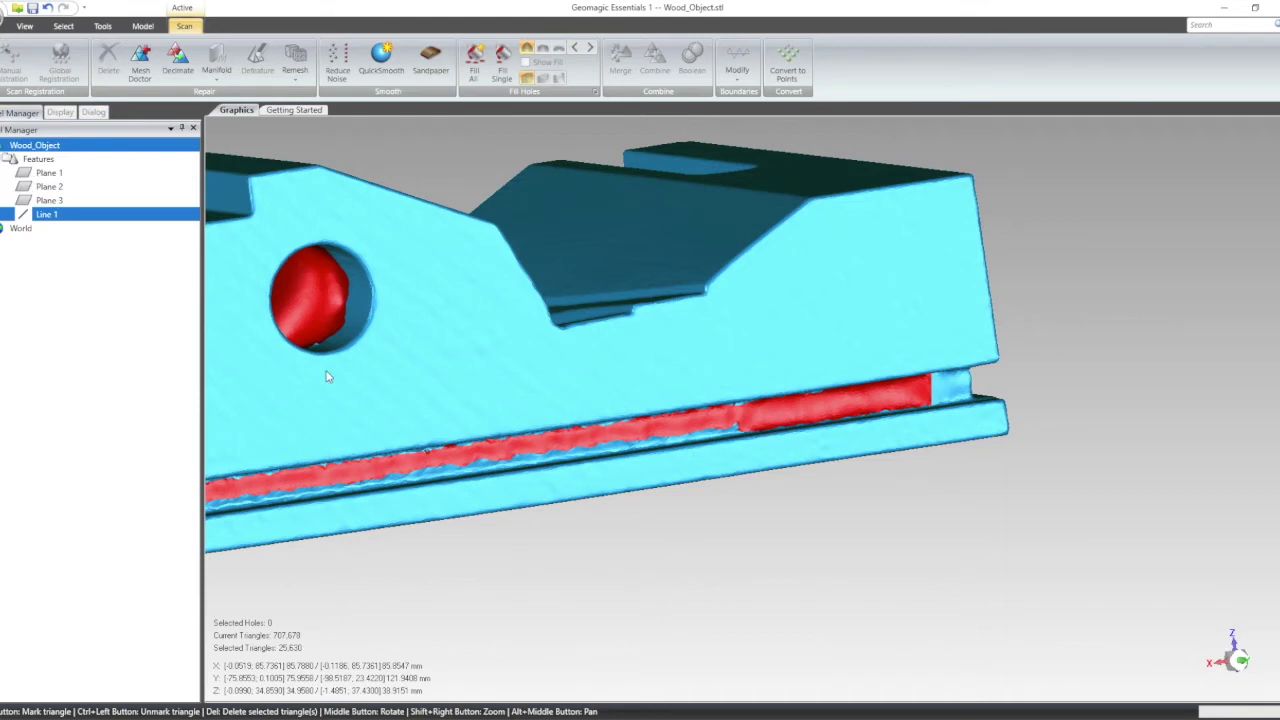
pyautogui.scroll(-5, 840, 500)
pyautogui.moveTo(630, 228); pyautogui.dragTo(745, 310, button='middle')
pyautogui.moveTo(946, 507); pyautogui.dragTo(604, 137, button='middle')
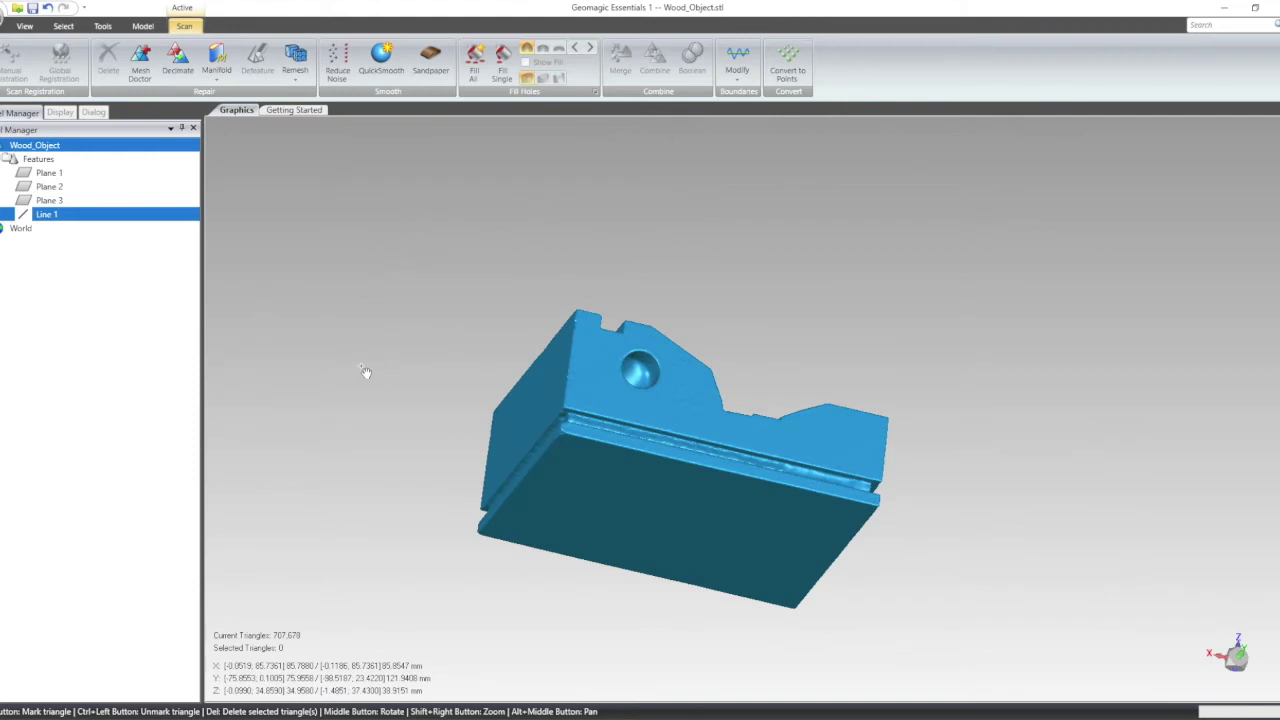
# Step: Start Create by Section to generate free curves from planar sections of the model
pyautogui.click(139, 26)
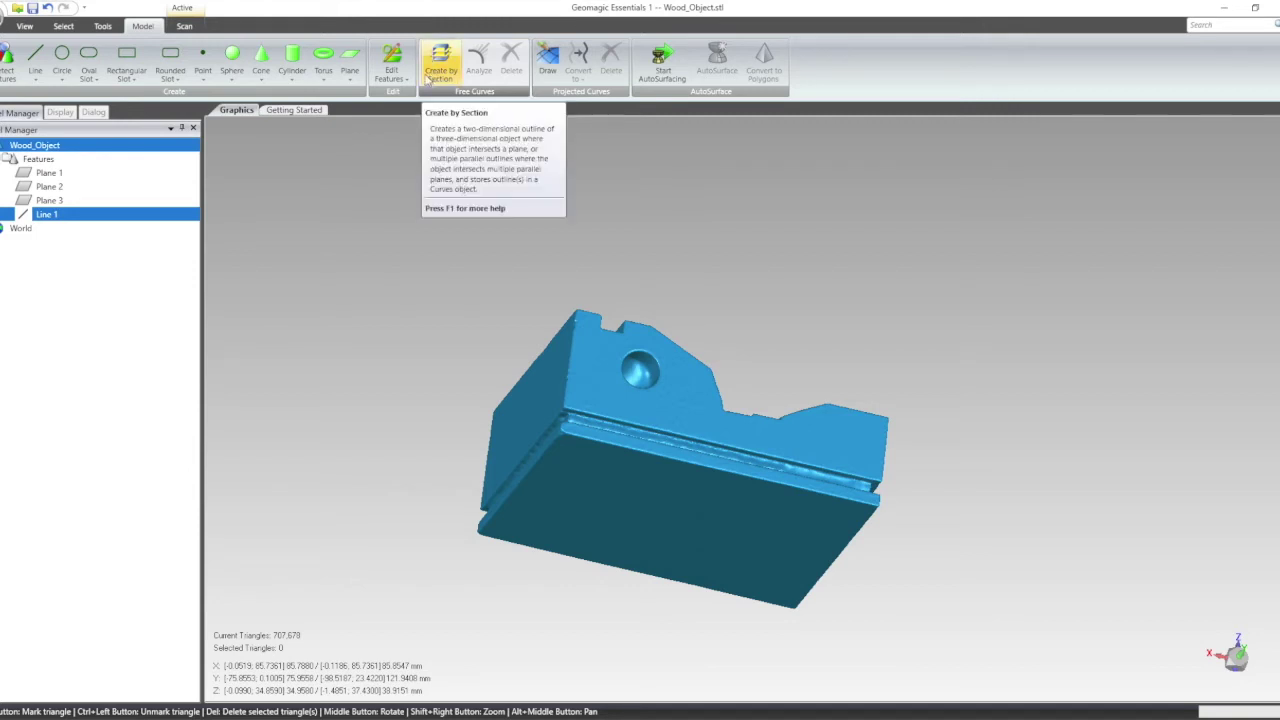
pyautogui.moveTo(817, 369)
pyautogui.mouseDown(button='middle')
pyautogui.moveTo(880, 277)
pyautogui.moveTo(800, 351)
pyautogui.mouseUp(button='middle')
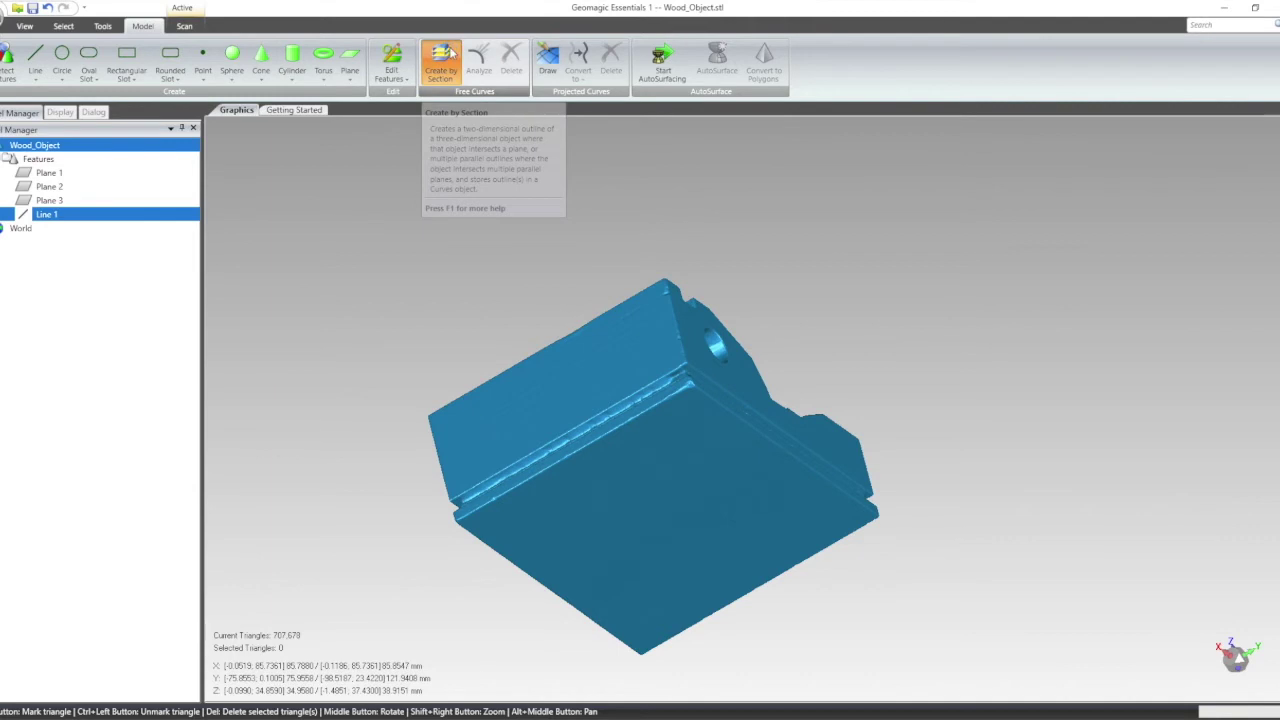
pyautogui.click(443, 58)
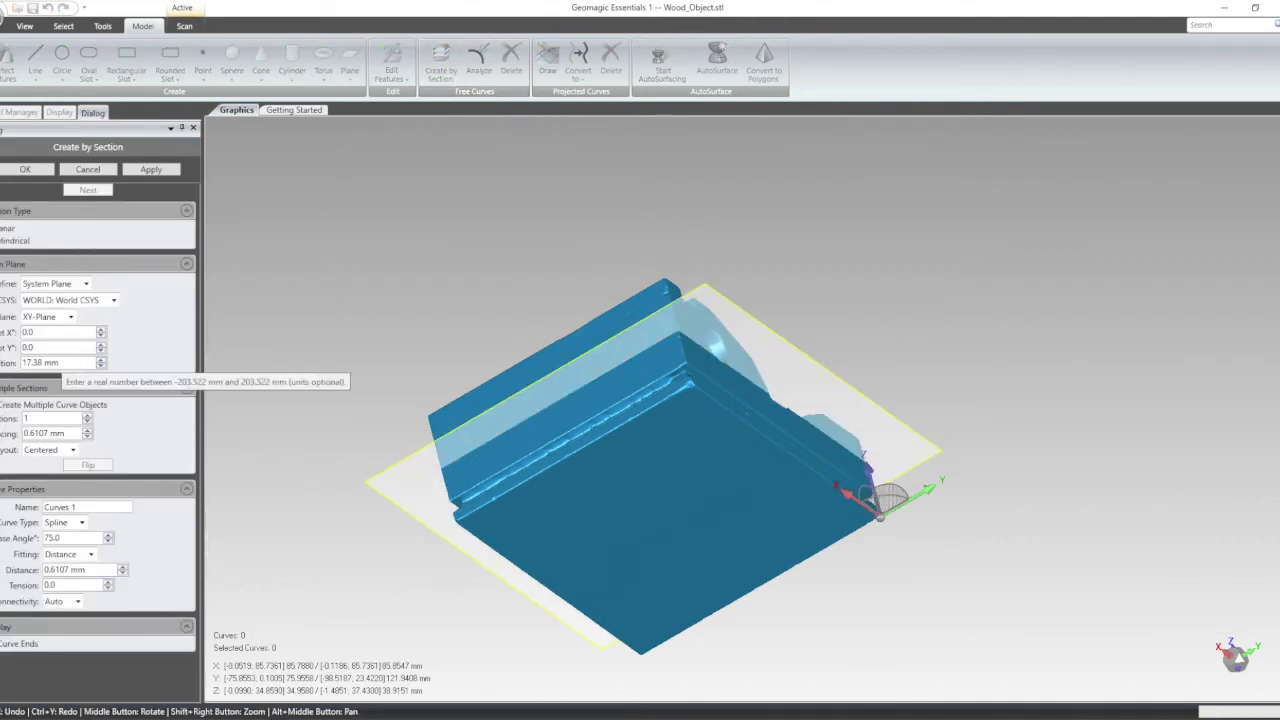
pyautogui.moveTo(420, 292); pyautogui.dragTo(620, 447, button='middle')
pyautogui.moveTo(674, 526); pyautogui.dragTo(775, 505, button='middle')
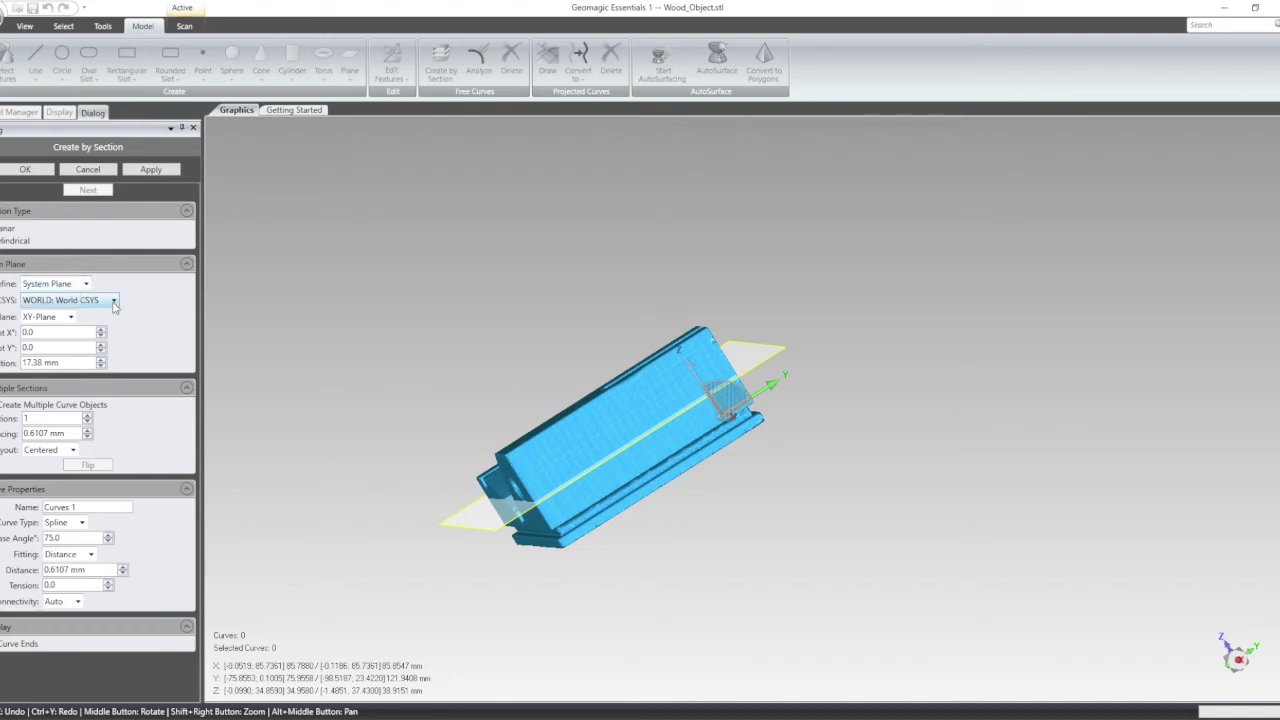
# Step: Try defining the section plane by a Line drawn diagonally across the middle of the part
pyautogui.click(86, 286)
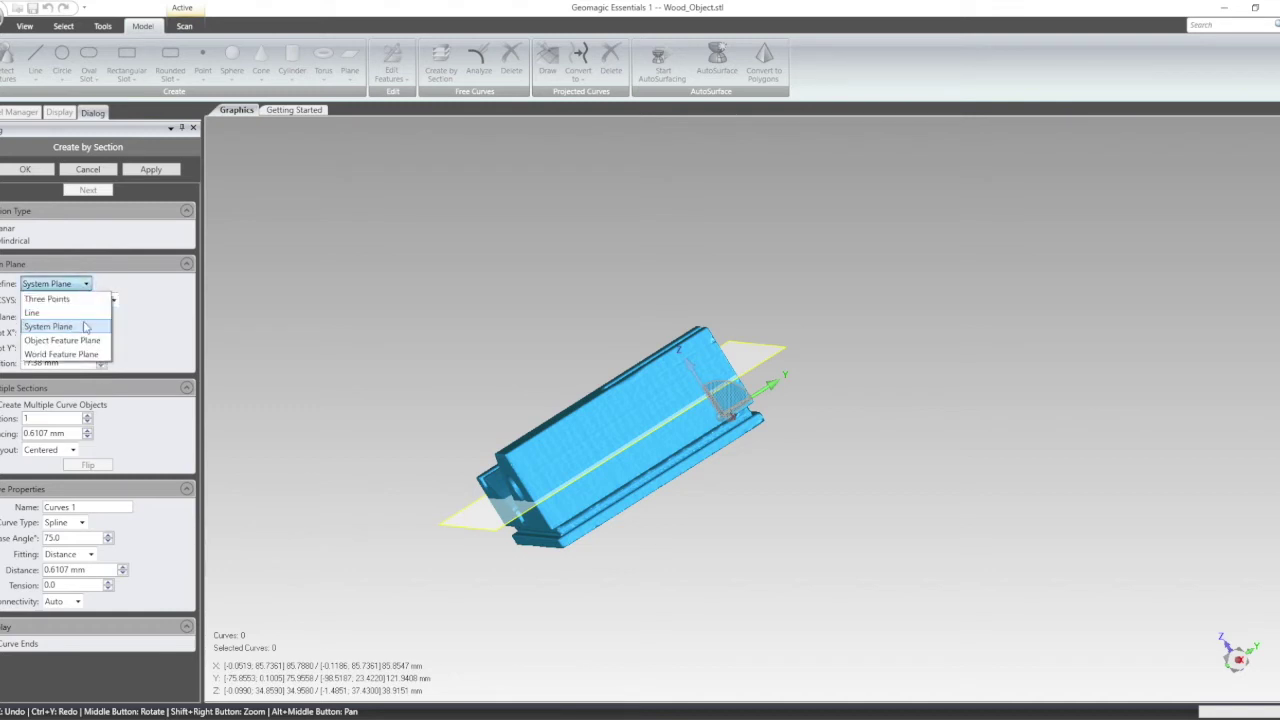
pyautogui.click(84, 313)
pyautogui.moveTo(518, 335); pyautogui.dragTo(766, 590)
pyautogui.moveTo(757, 258)
pyautogui.mouseDown(button='middle')
pyautogui.moveTo(723, 506)
pyautogui.moveTo(834, 531)
pyautogui.moveTo(854, 526)
pyautogui.moveTo(803, 310)
pyautogui.mouseUp(button='middle')
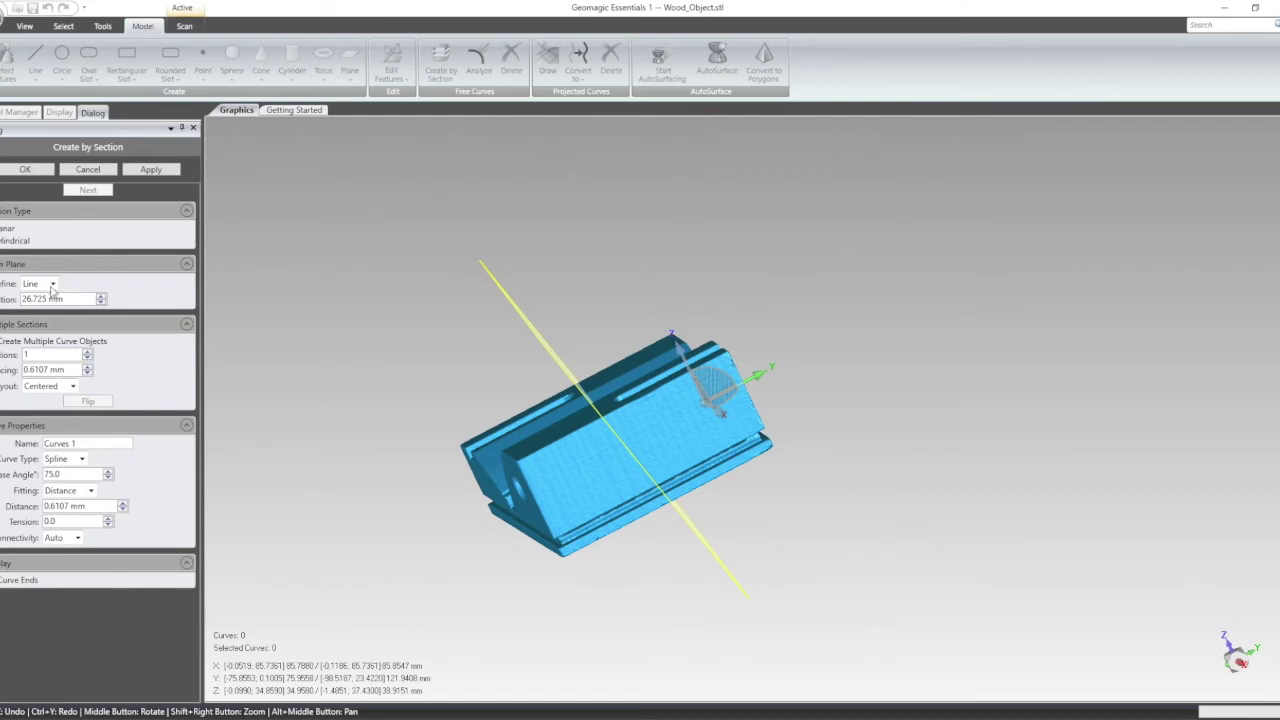
# Step: Define the section plane from object feature Plane 2 and set its position to -0.4 mm
pyautogui.click(55, 264)
pyautogui.click(55, 264)
pyautogui.click(52, 285)
pyautogui.click(103, 340)
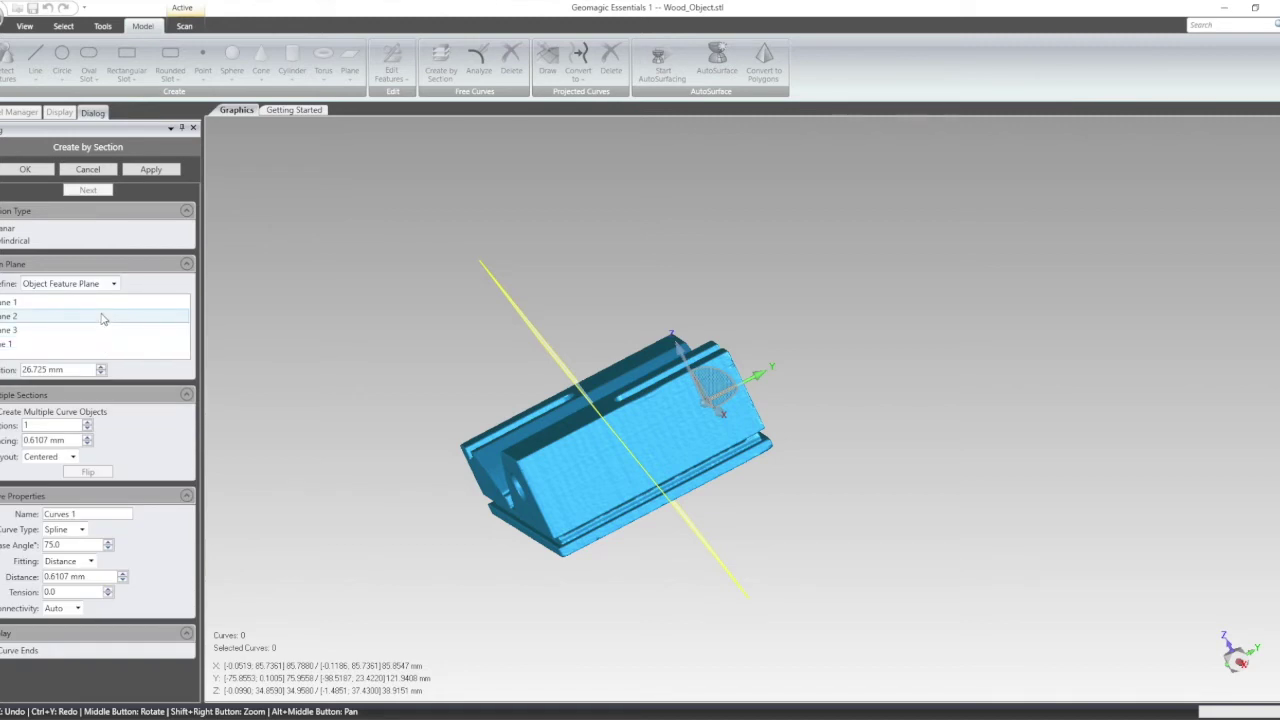
pyautogui.click(101, 317)
pyautogui.moveTo(663, 376); pyautogui.dragTo(839, 525, button='middle')
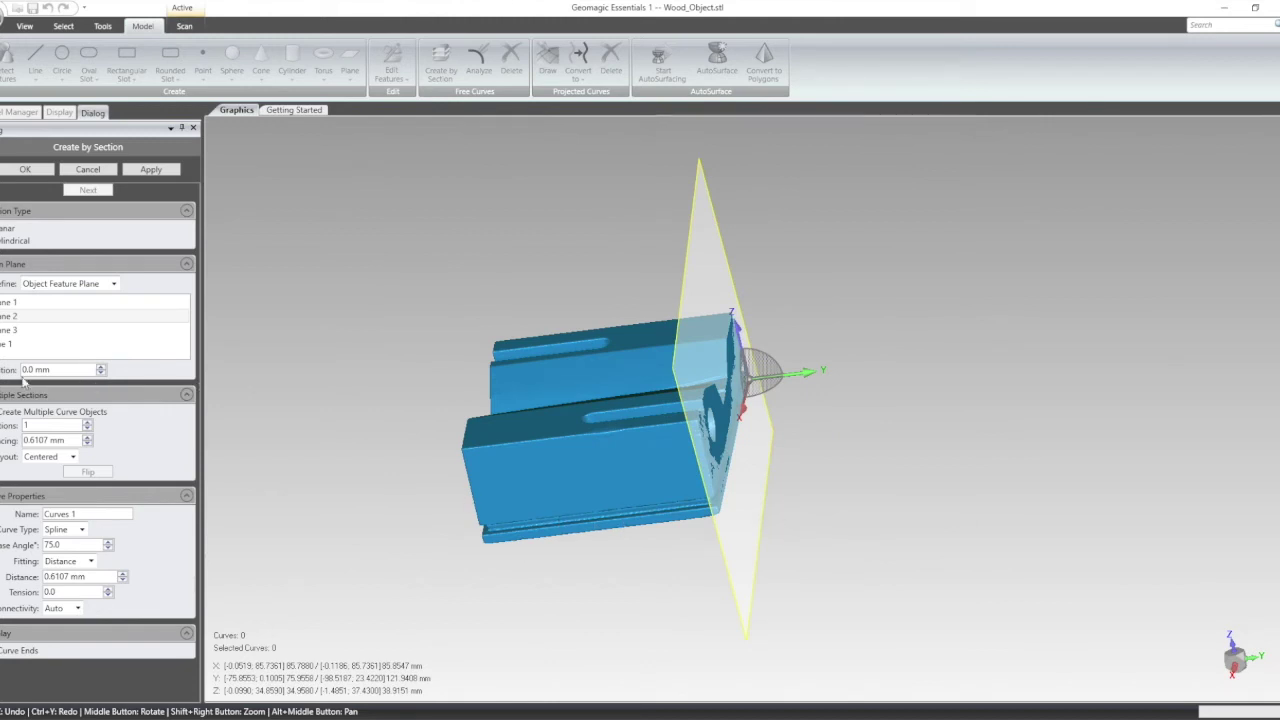
pyautogui.click(101, 373)
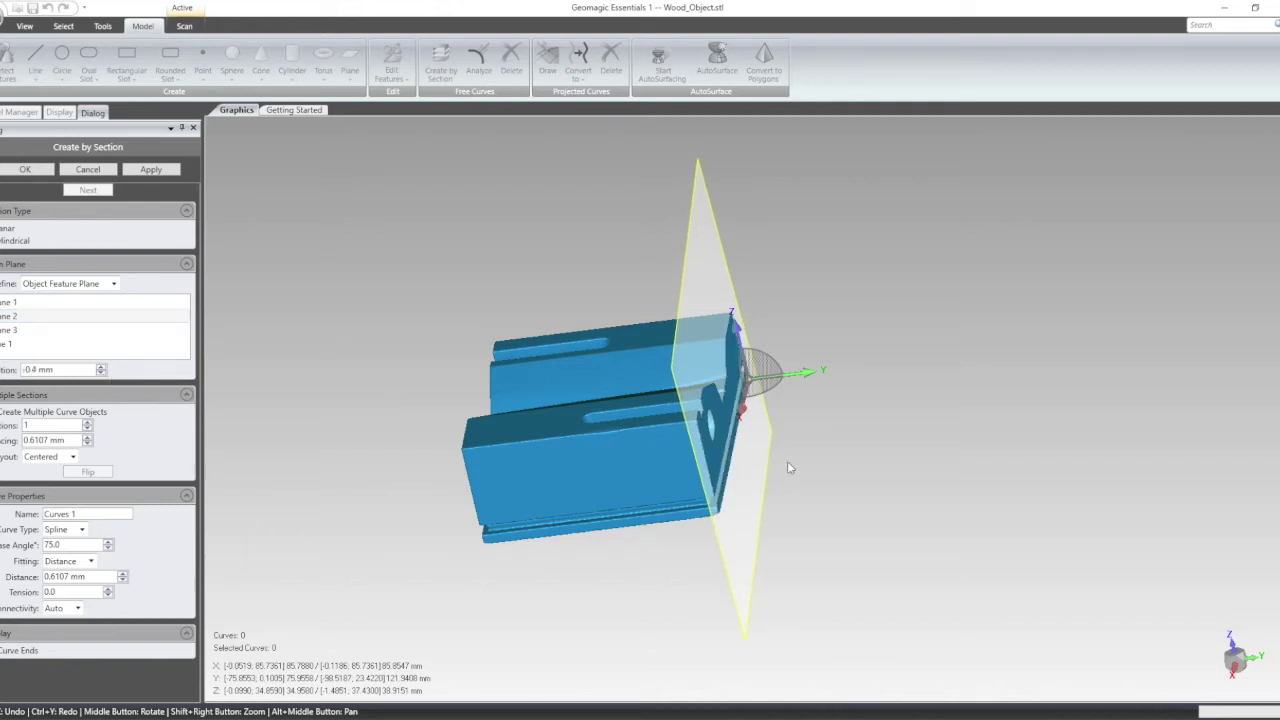
pyautogui.scroll(3, 787, 467)
pyautogui.scroll(-3, 671, 390)
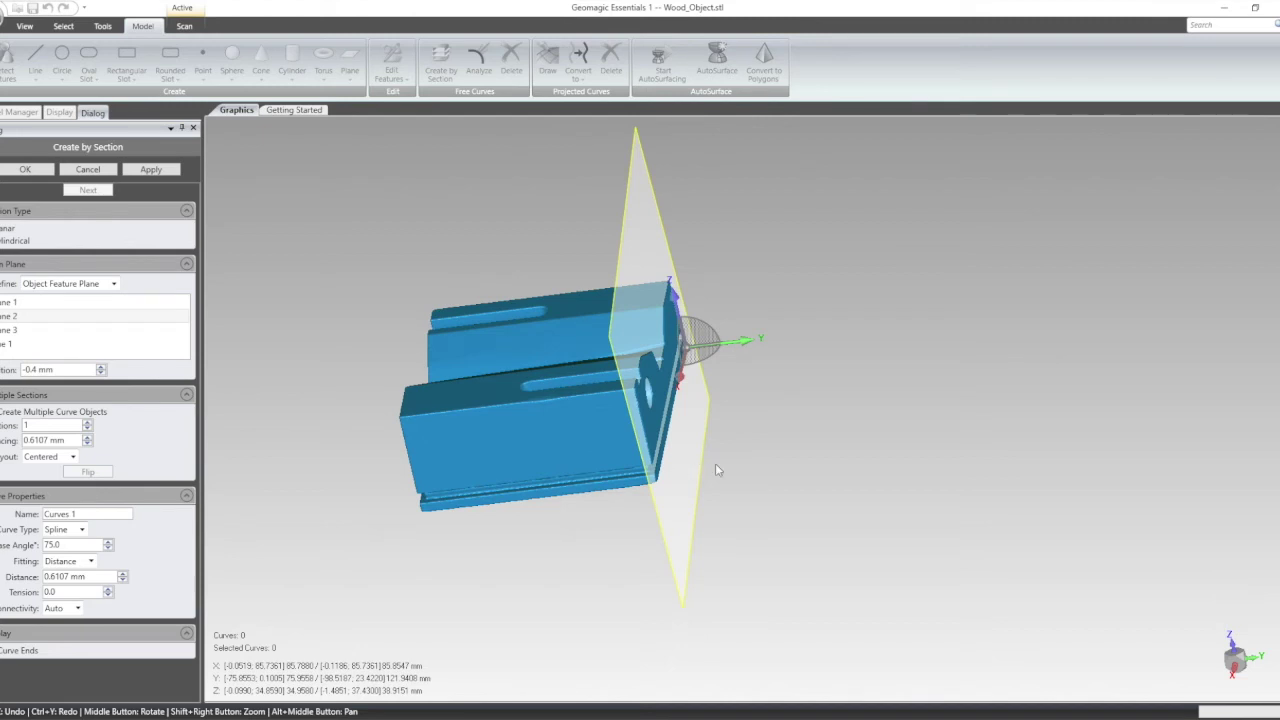
# Step: Set the number of sections to 16 with a spacing of 3 mm
pyautogui.click(87, 423)
pyautogui.click(87, 423)
pyautogui.click(87, 423)
pyautogui.click(87, 423)
pyautogui.click(87, 423)
pyautogui.click(87, 423)
pyautogui.click(87, 423)
pyautogui.click(87, 423)
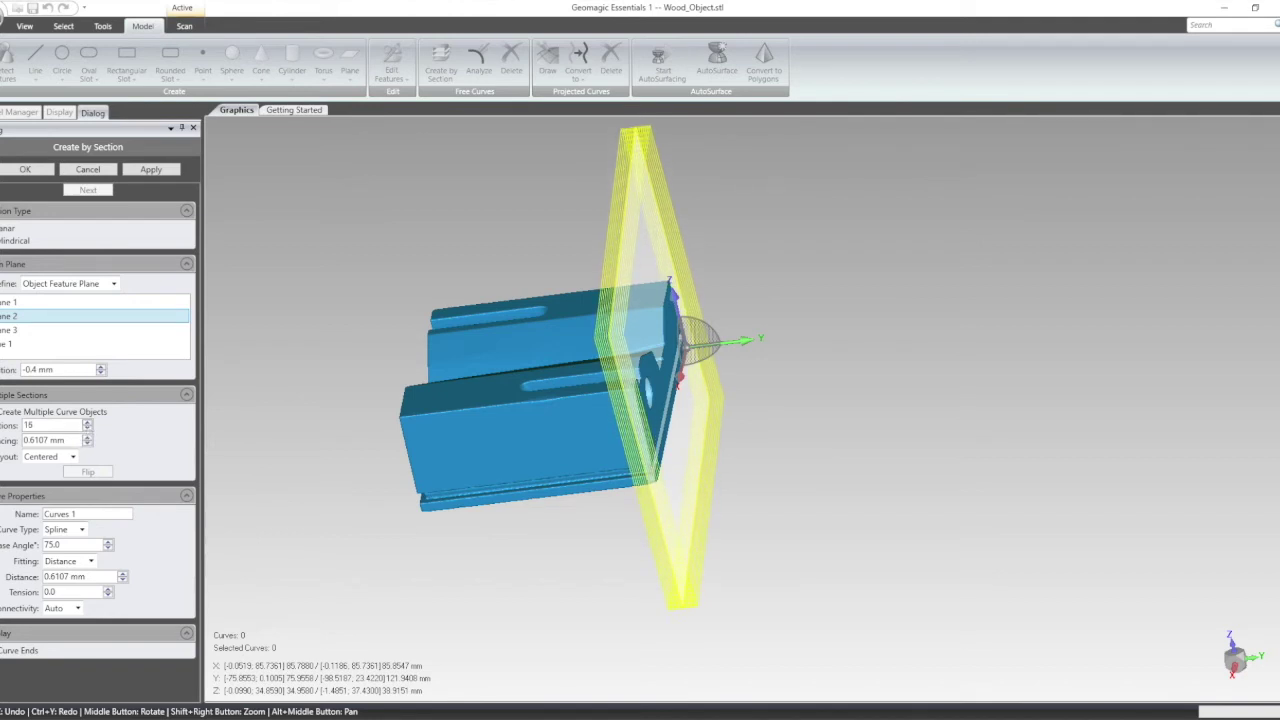
pyautogui.moveTo(70, 440); pyautogui.dragTo(20, 440)
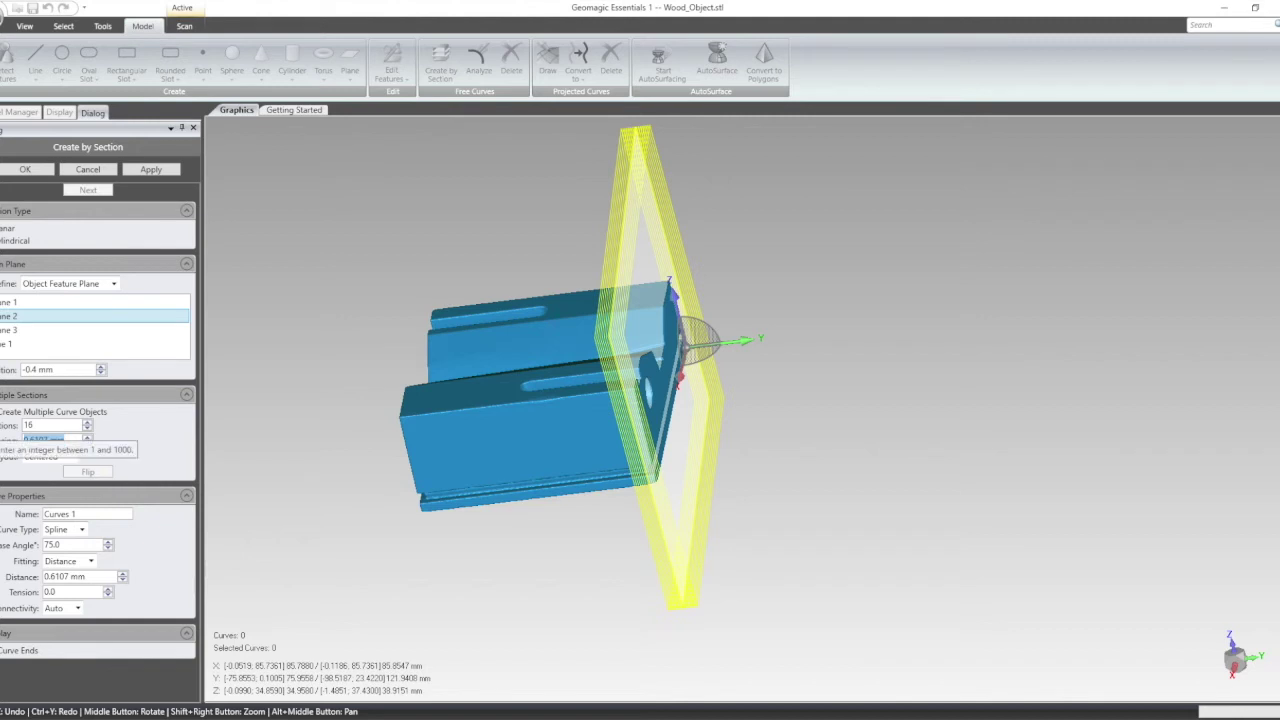
pyautogui.write('1')
pyautogui.click(35, 425)
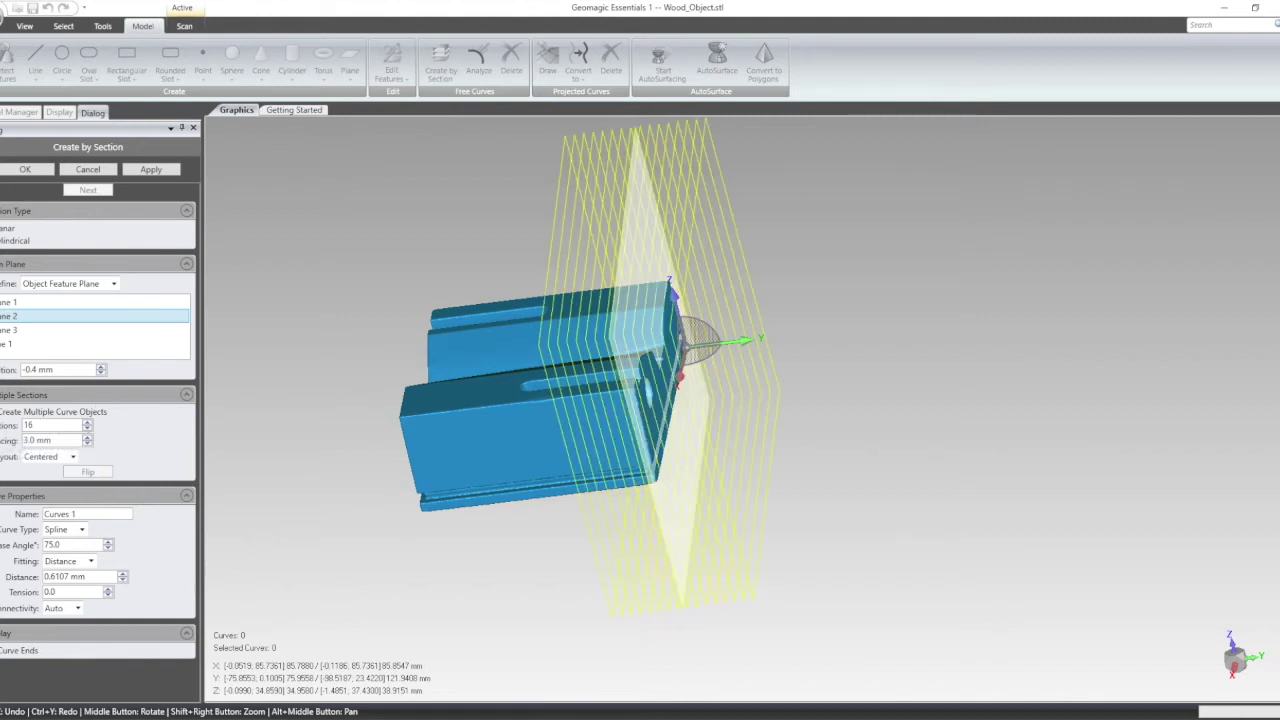
# Step: Change the section layout to One Way and flip it so the planes run through the part
pyautogui.click(72, 457)
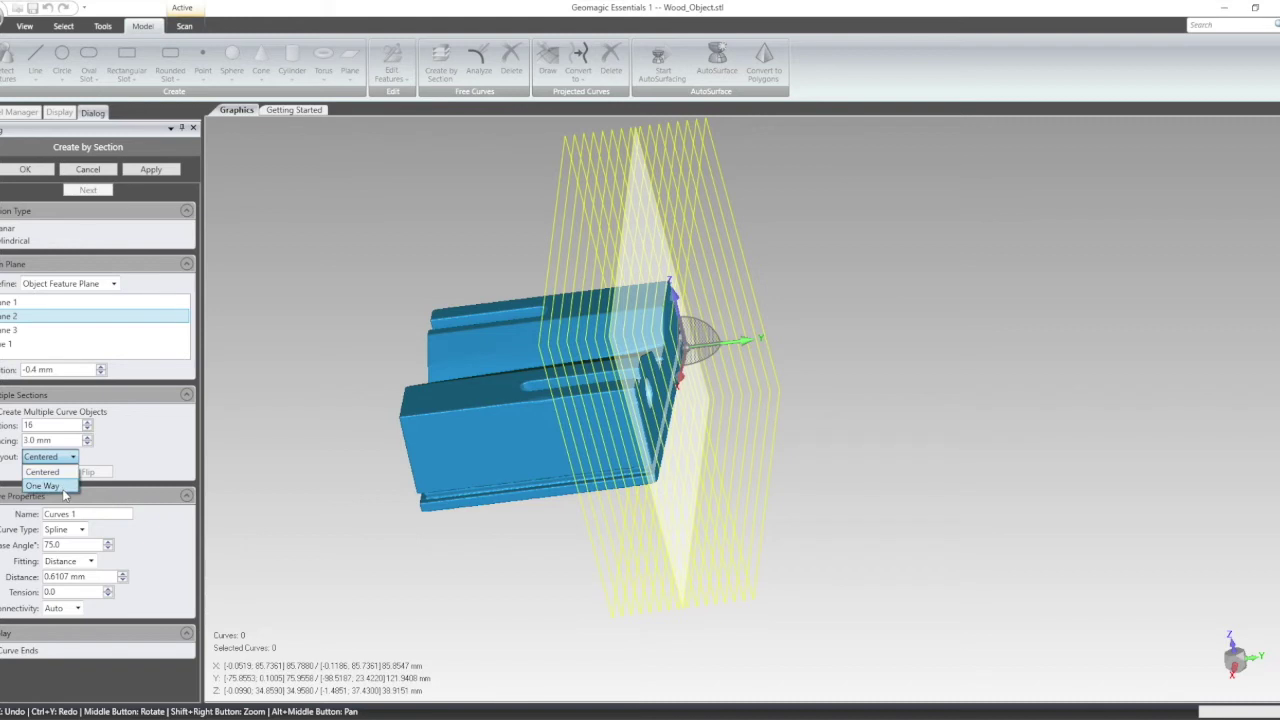
pyautogui.click(43, 486)
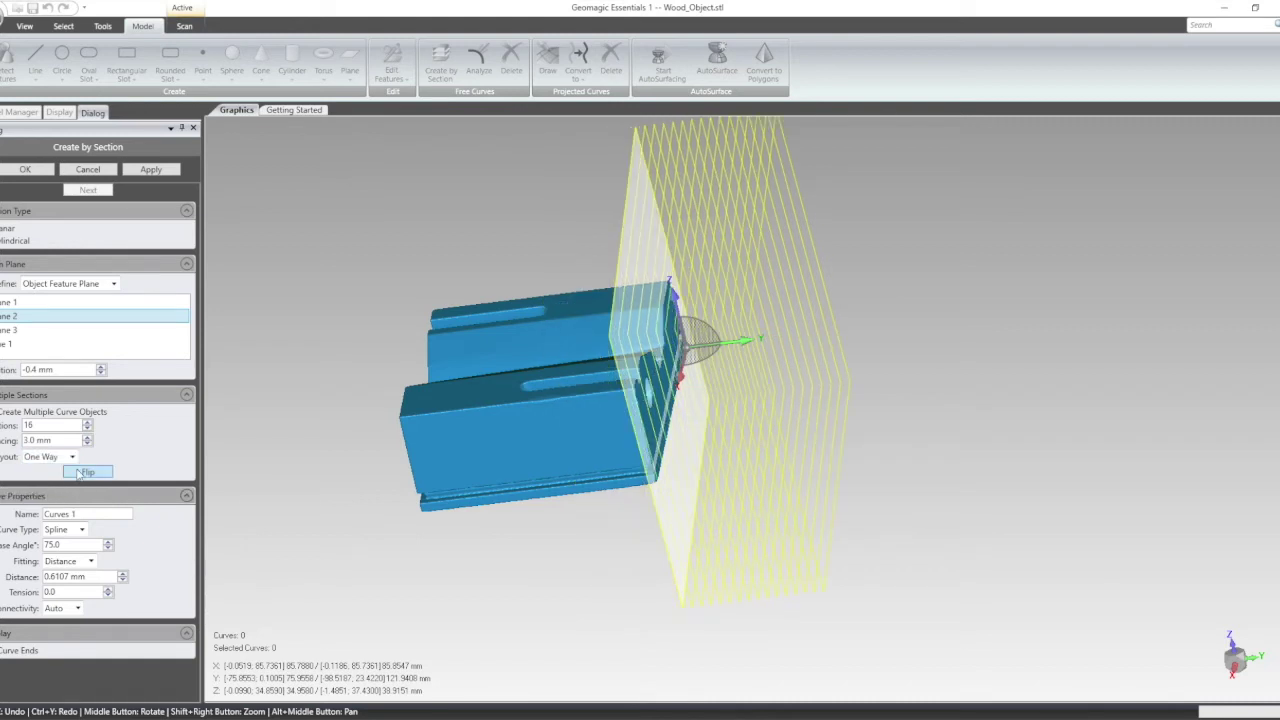
pyautogui.click(82, 477)
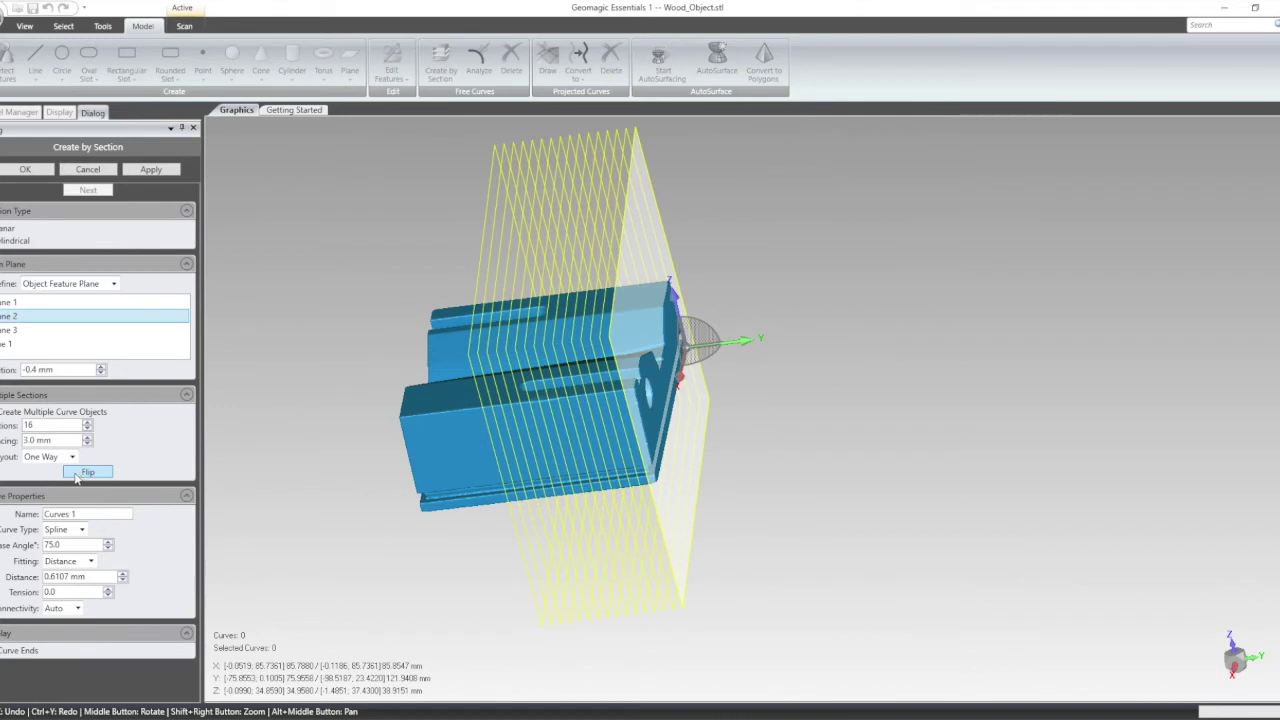
# Step: Set the section spacing to 5 mm and generate the spline section curves through the part
pyautogui.moveTo(56, 440); pyautogui.dragTo(4, 447)
pyautogui.write('5')
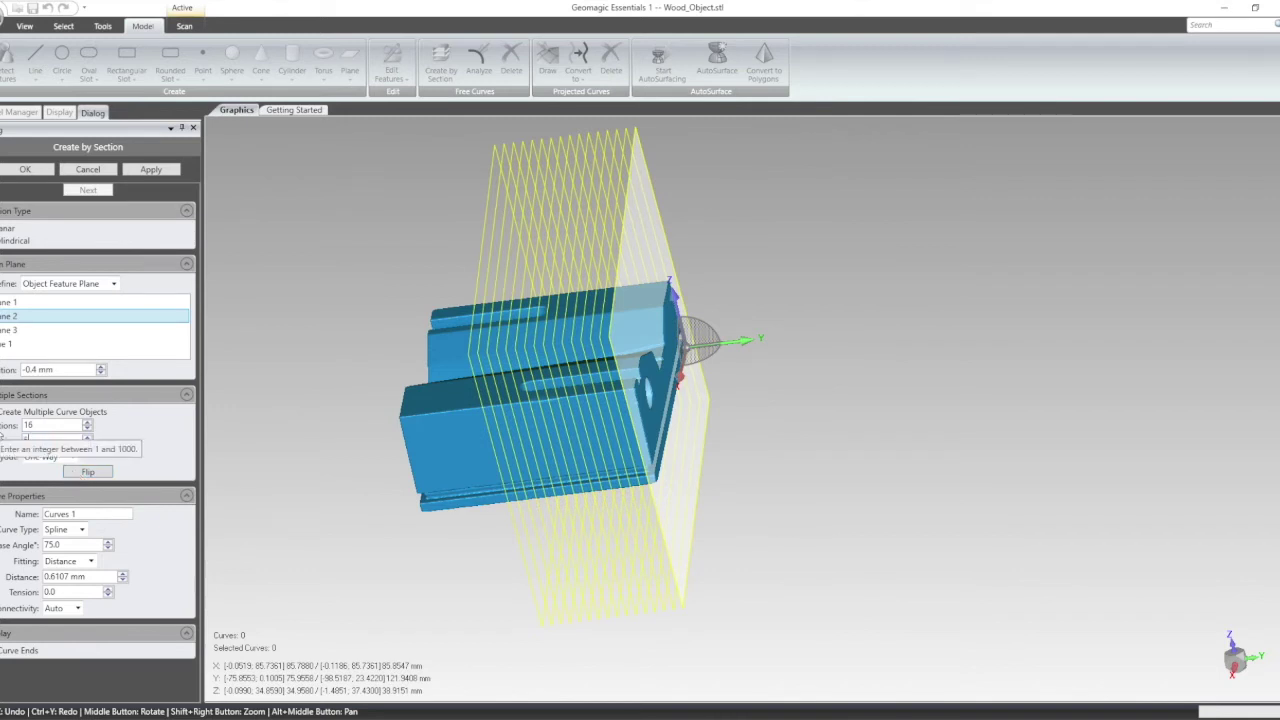
pyautogui.press('Return')
pyautogui.moveTo(508, 480)
pyautogui.mouseDown(button='middle')
pyautogui.moveTo(568, 373)
pyautogui.moveTo(590, 360)
pyautogui.moveTo(551, 325)
pyautogui.moveTo(530, 345)
pyautogui.moveTo(495, 470)
pyautogui.mouseUp(button='middle')
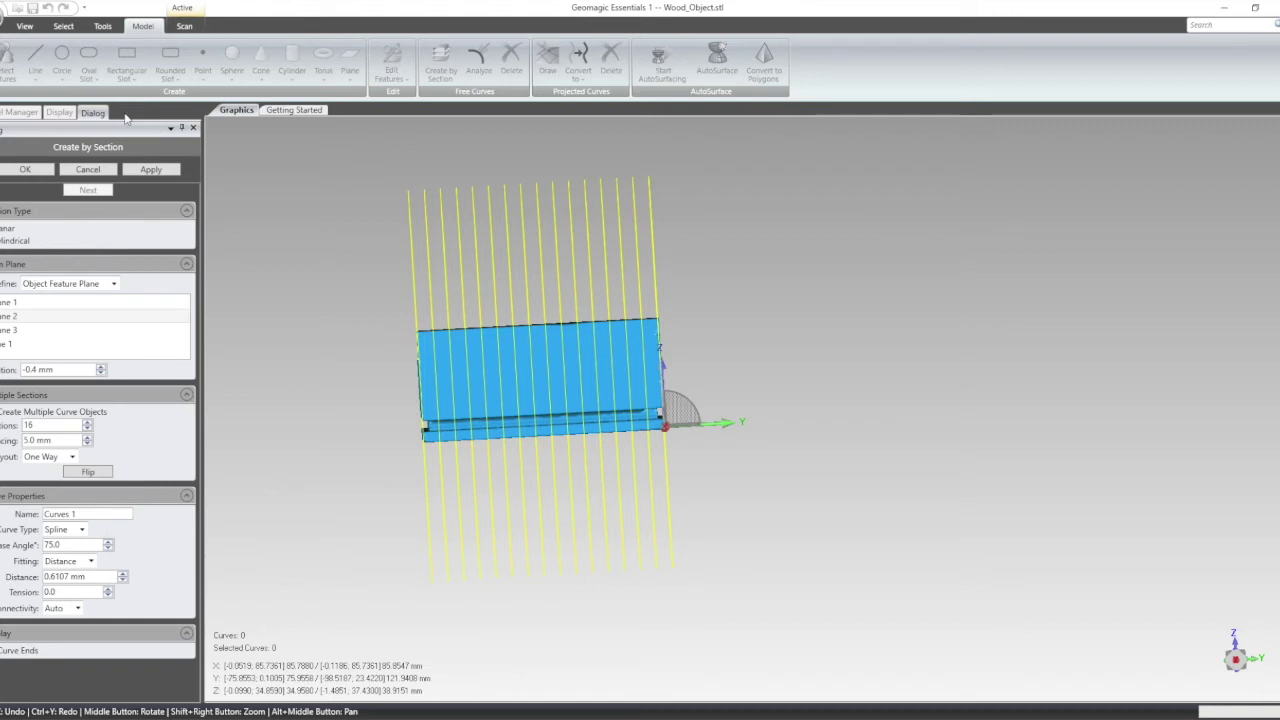
pyautogui.click(152, 170)
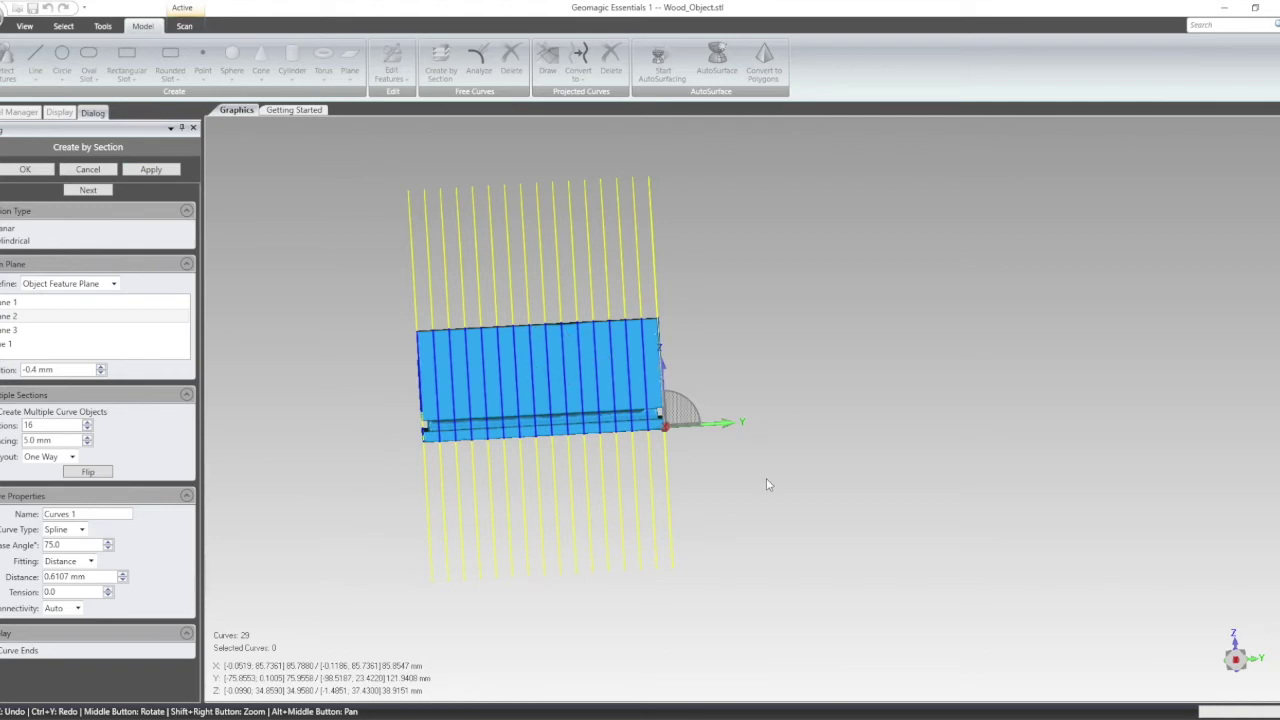
pyautogui.moveTo(817, 366); pyautogui.dragTo(654, 402, button='middle')
pyautogui.scroll(3, 654, 398)
pyautogui.scroll(-4, 655, 388)
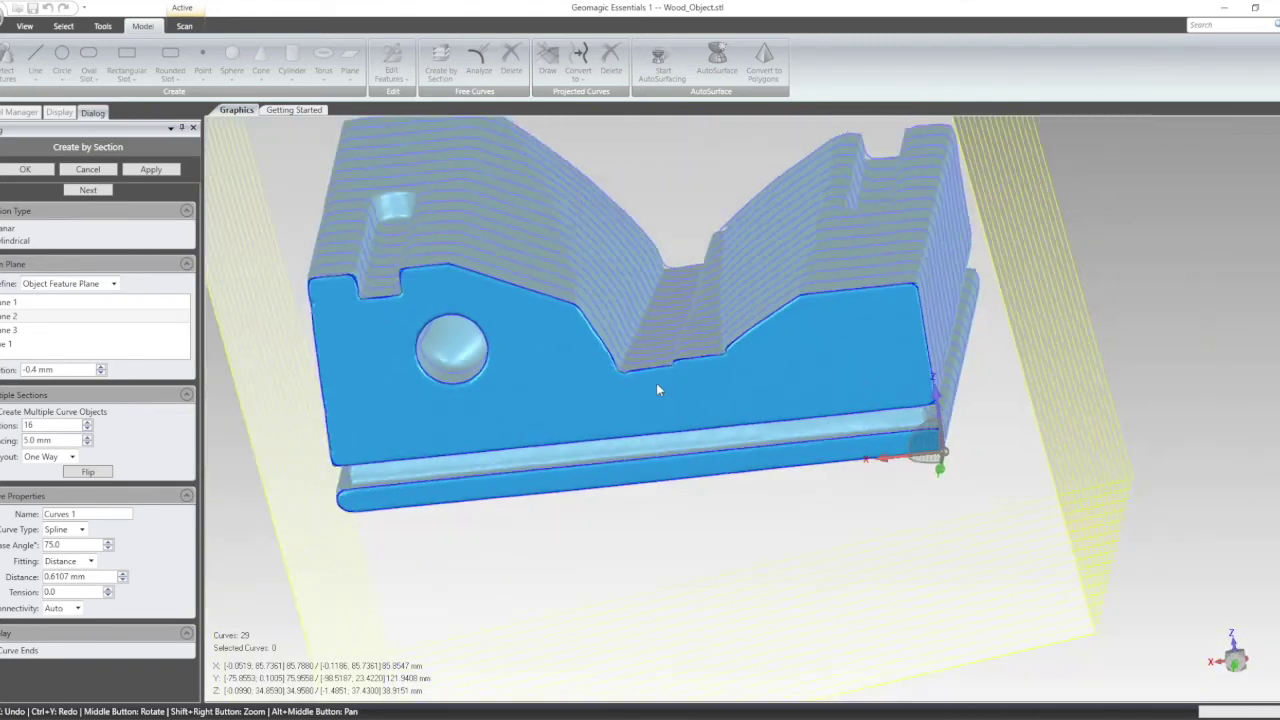
# Step: Try the Line/Arc curve type for the sections, regenerate the curves and check how closely they follow the mesh
pyautogui.click(81, 530)
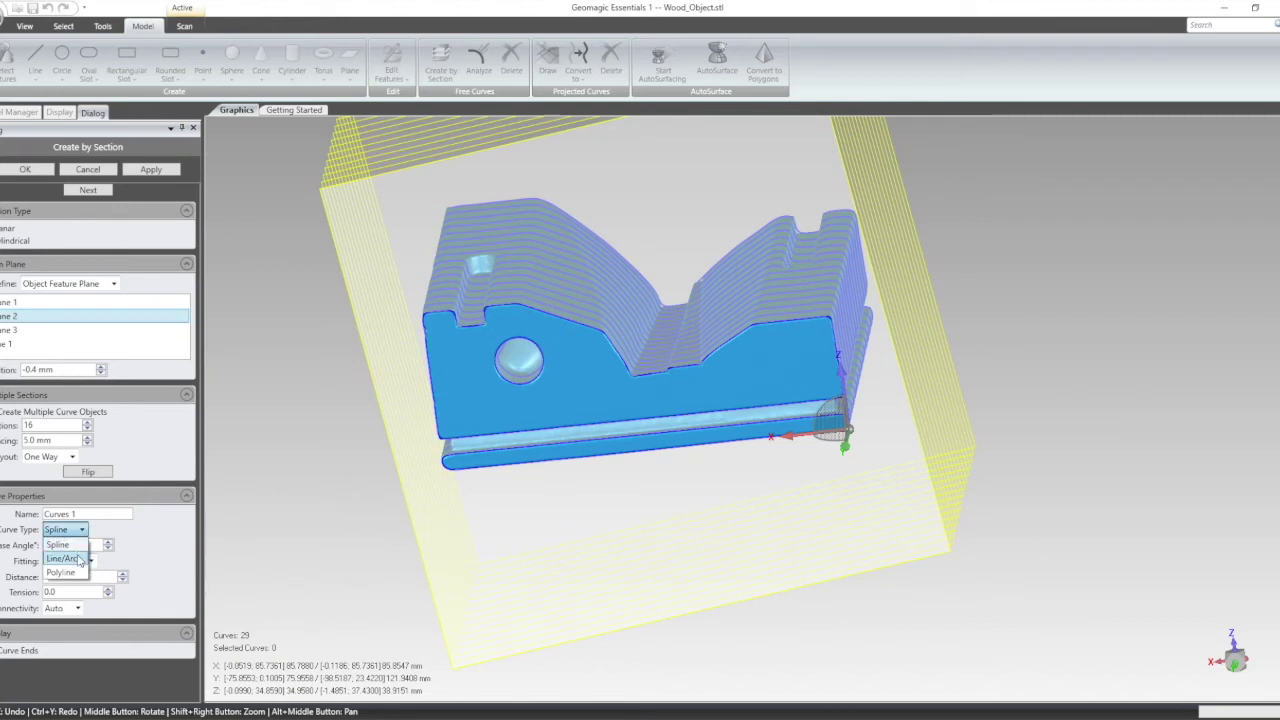
pyautogui.click(80, 559)
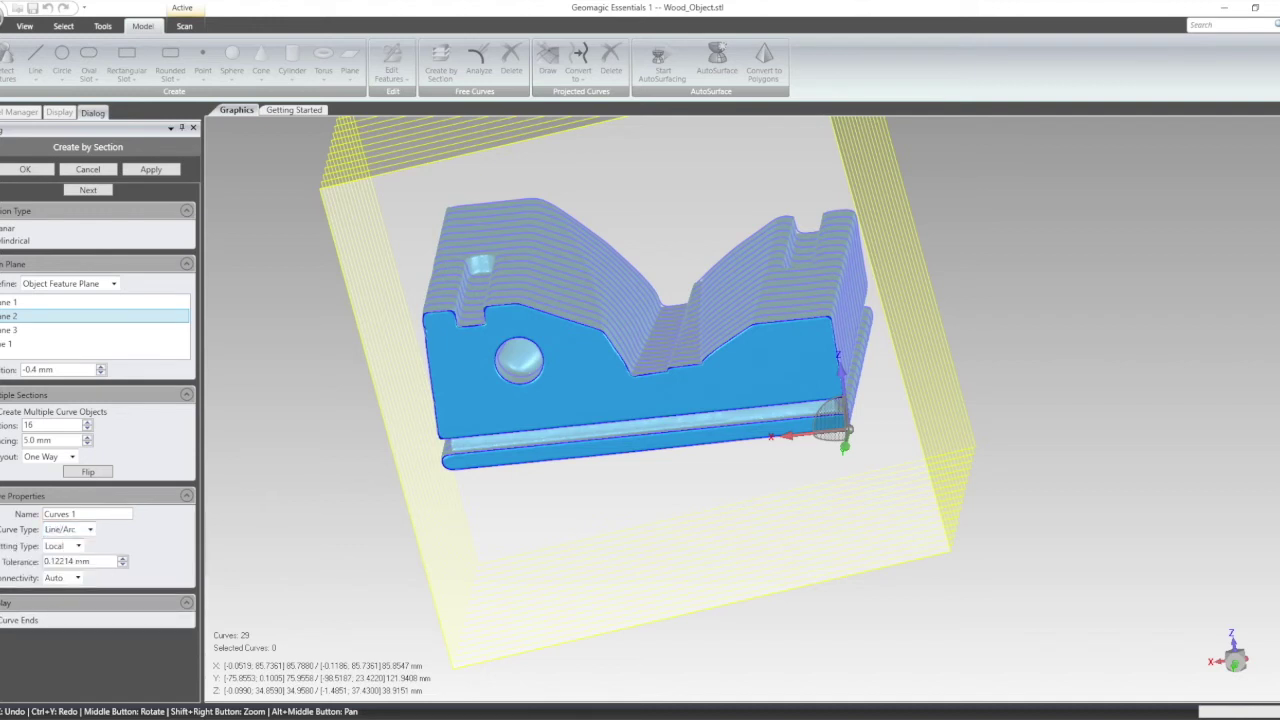
pyautogui.click(151, 170)
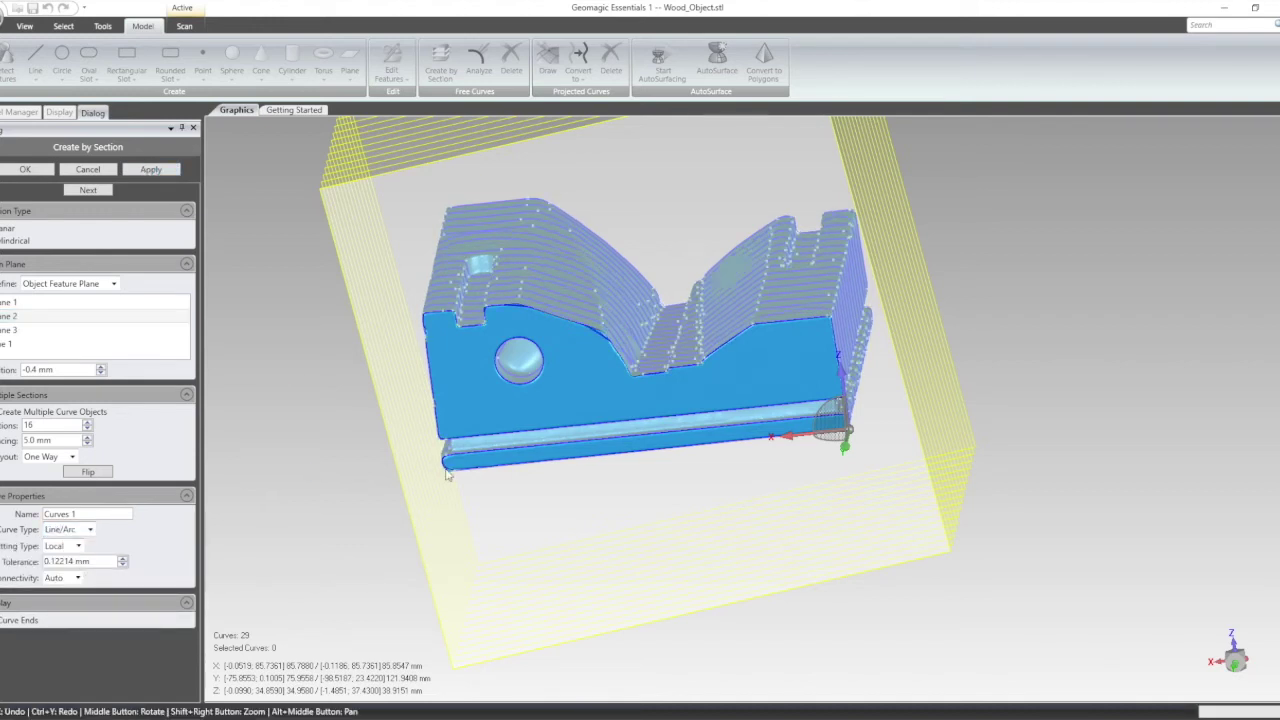
pyautogui.moveTo(623, 404); pyautogui.dragTo(628, 325, button='middle')
pyautogui.scroll(5, 628, 325)
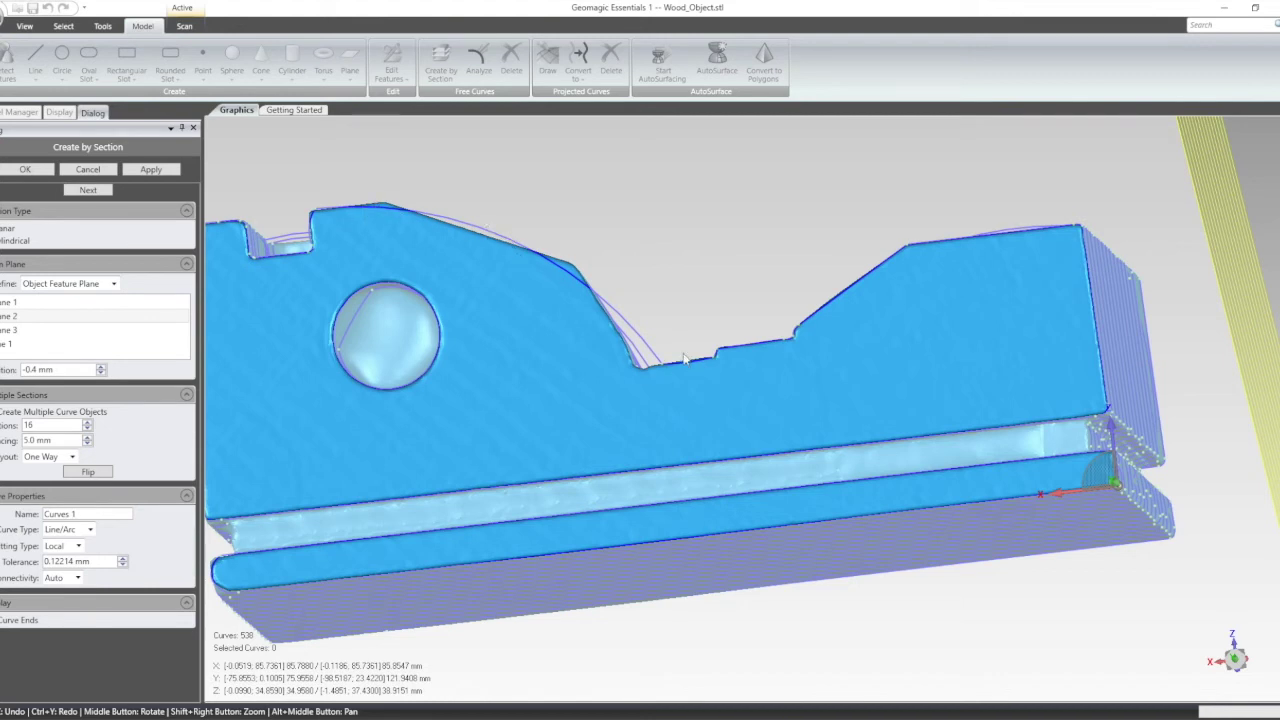
pyautogui.scroll(-2, 672, 345)
pyautogui.moveTo(515, 305); pyautogui.dragTo(575, 605, button='middle')
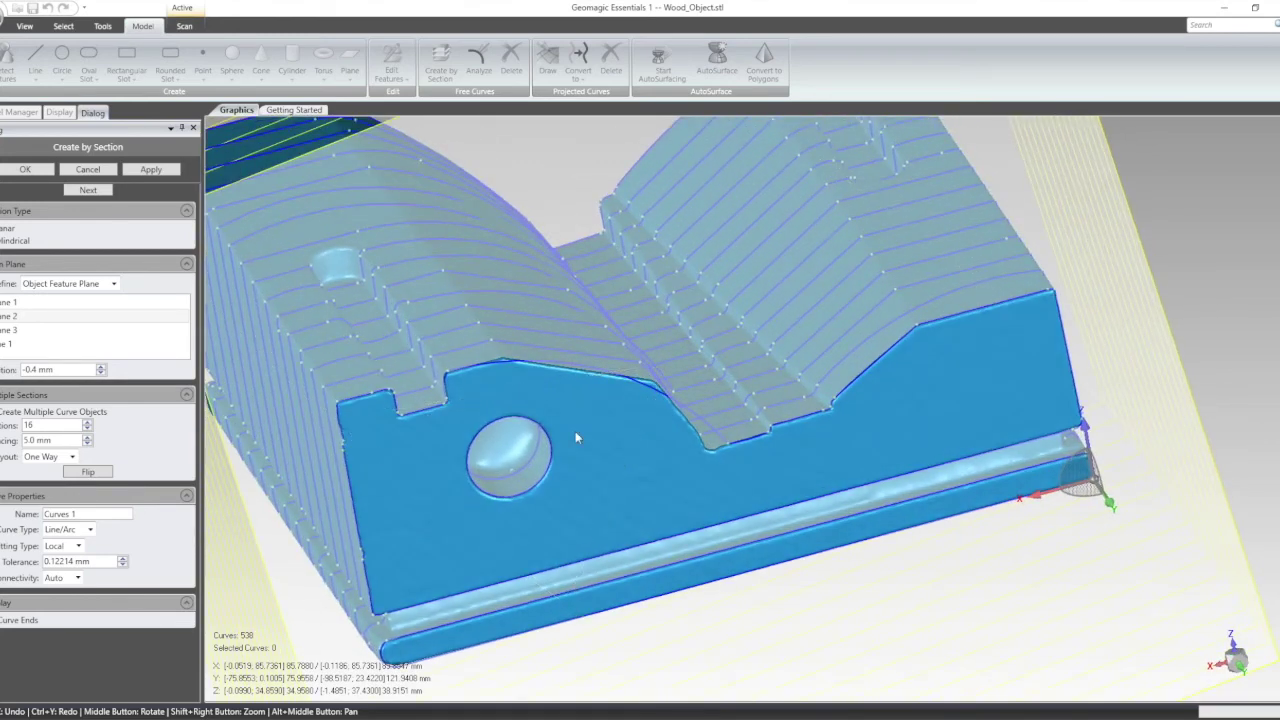
pyautogui.moveTo(587, 405); pyautogui.dragTo(540, 285, button='middle')
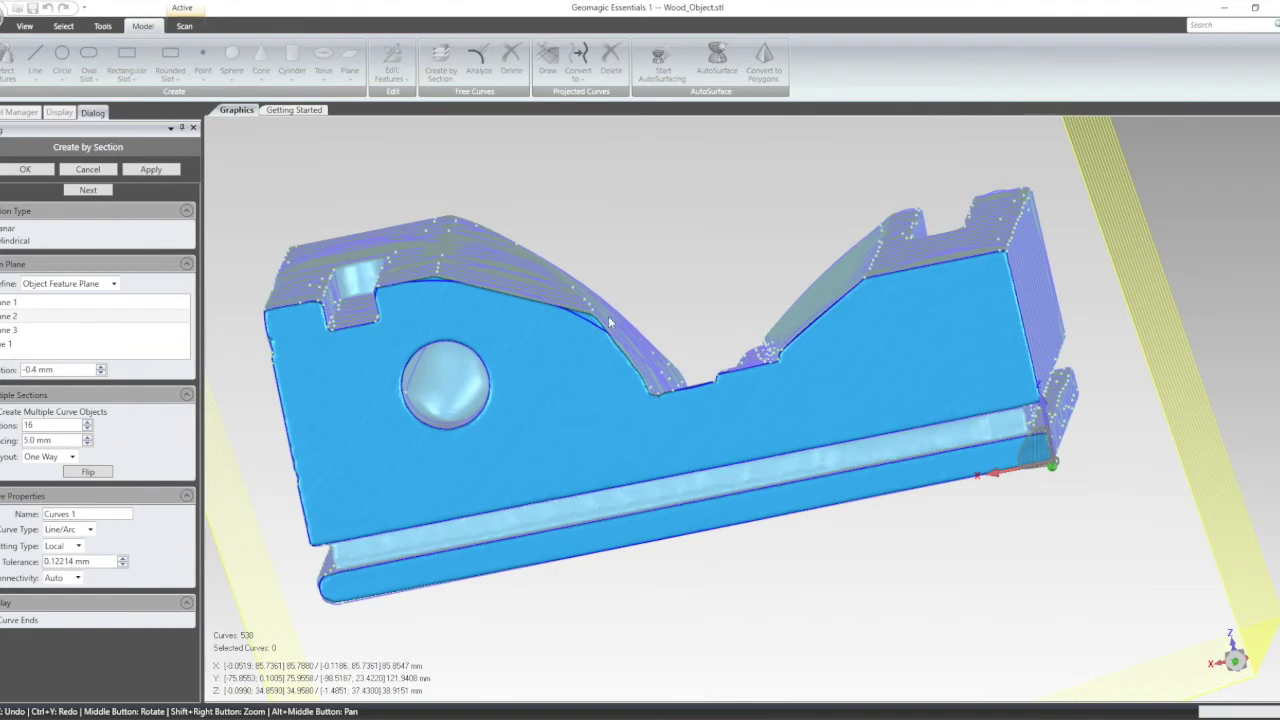
# Step: Try the Polyline curve type for the sections, regenerate the curves and inspect their fit on the part
pyautogui.click(90, 530)
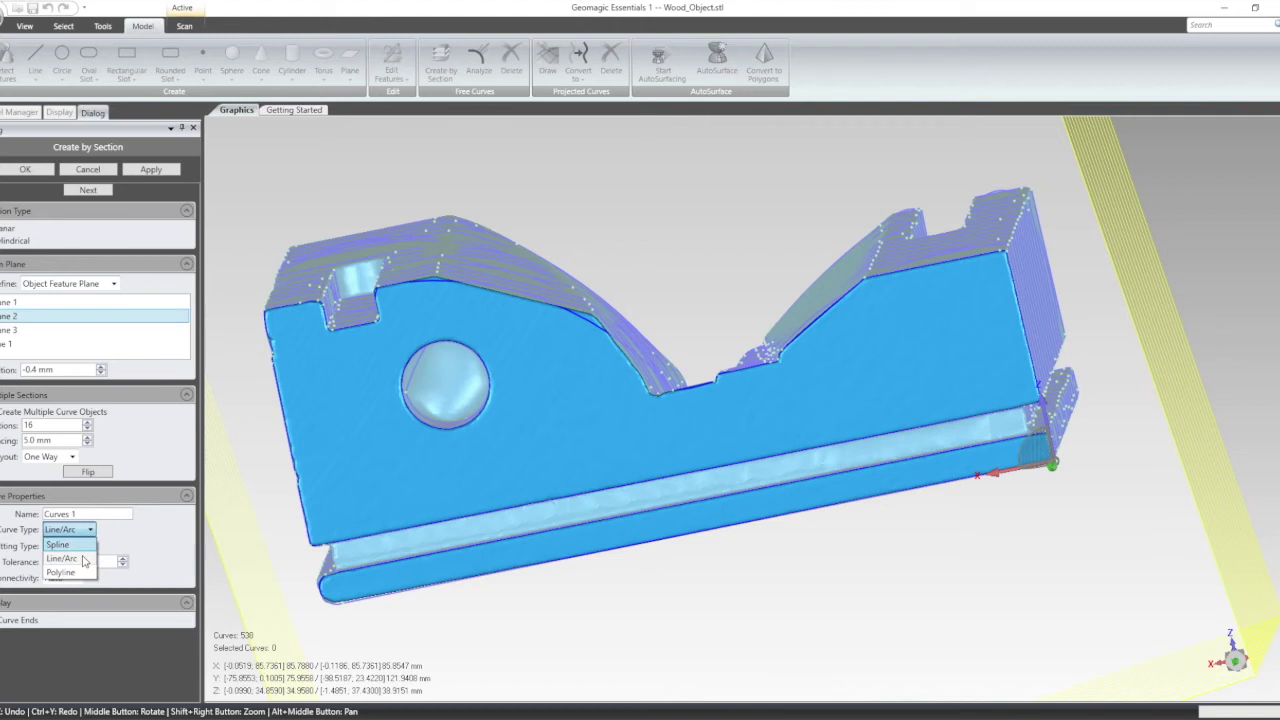
pyautogui.click(80, 574)
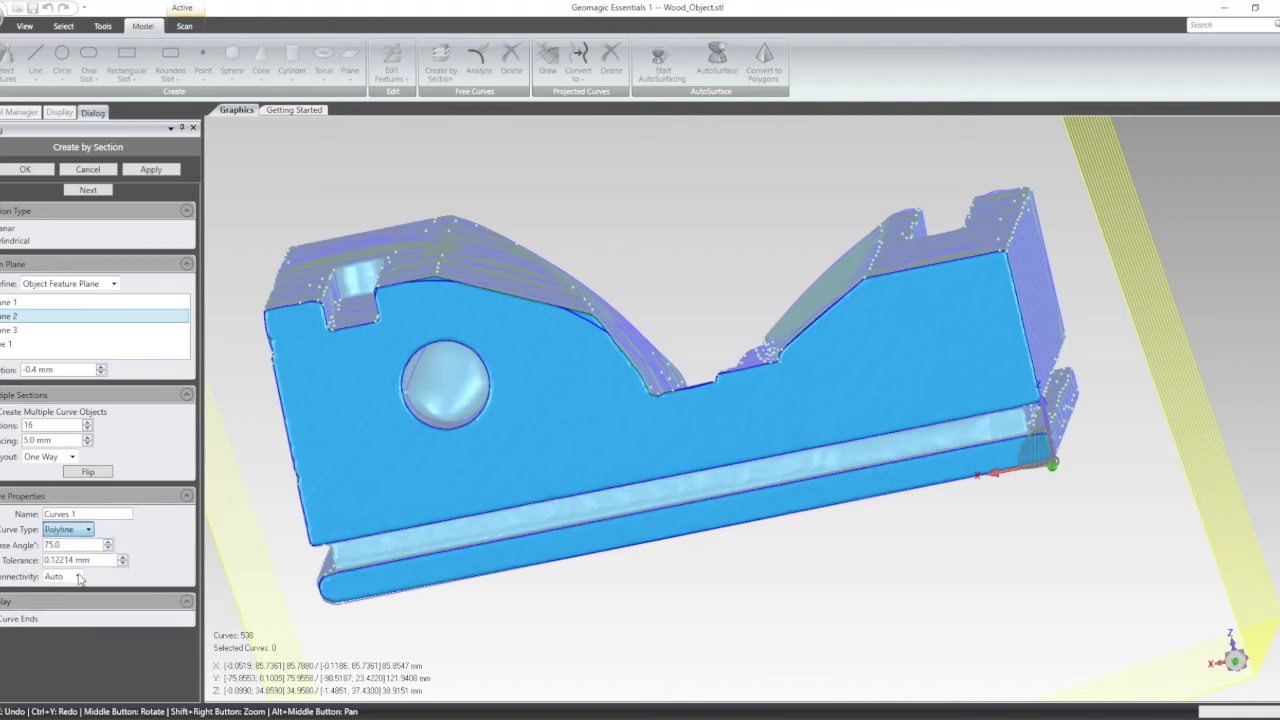
pyautogui.click(151, 170)
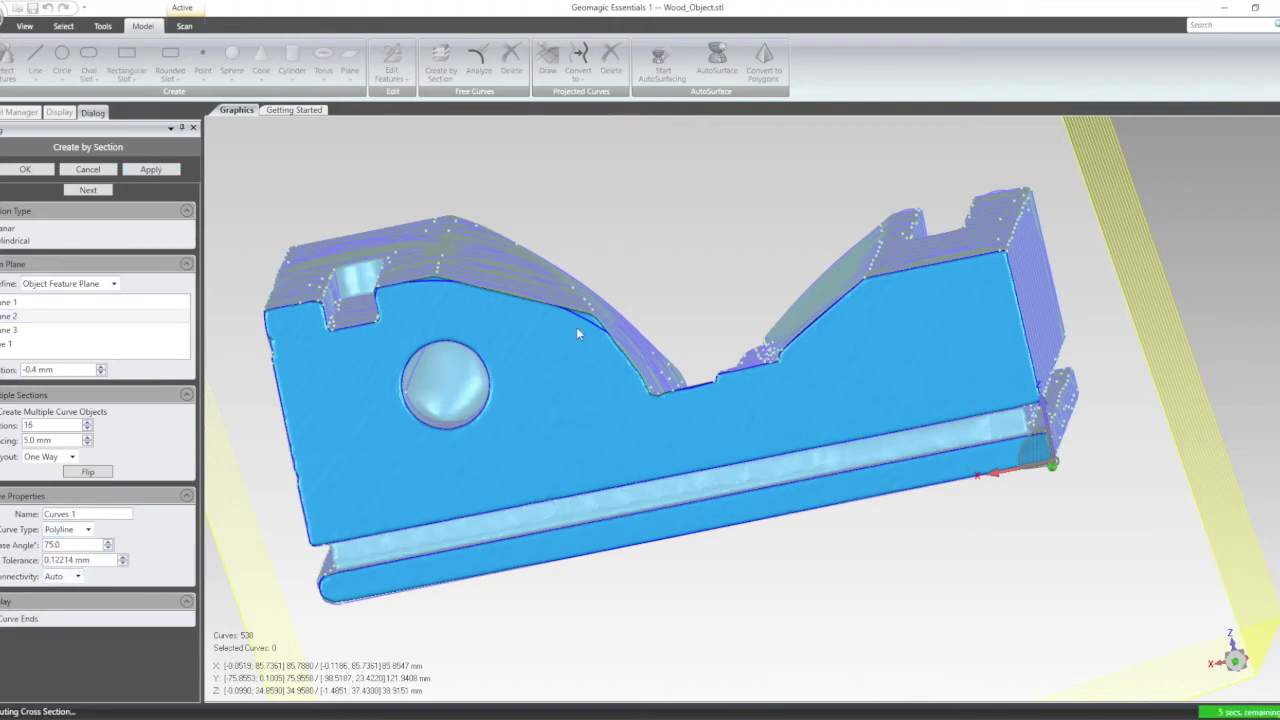
pyautogui.moveTo(709, 326); pyautogui.dragTo(368, 508, button='middle')
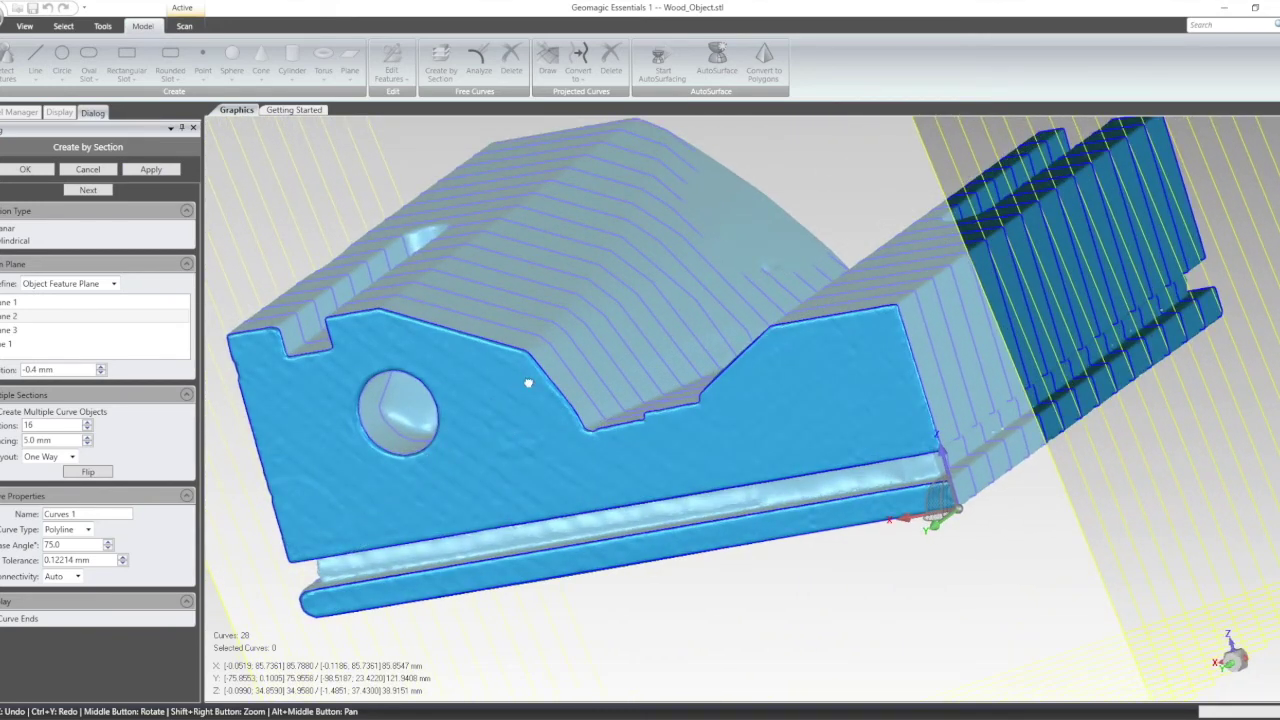
pyautogui.moveTo(528, 383); pyautogui.dragTo(605, 378, button='middle')
# Step: Set the curve type back to Spline, regenerate the section curves and accept them
pyautogui.click(88, 531)
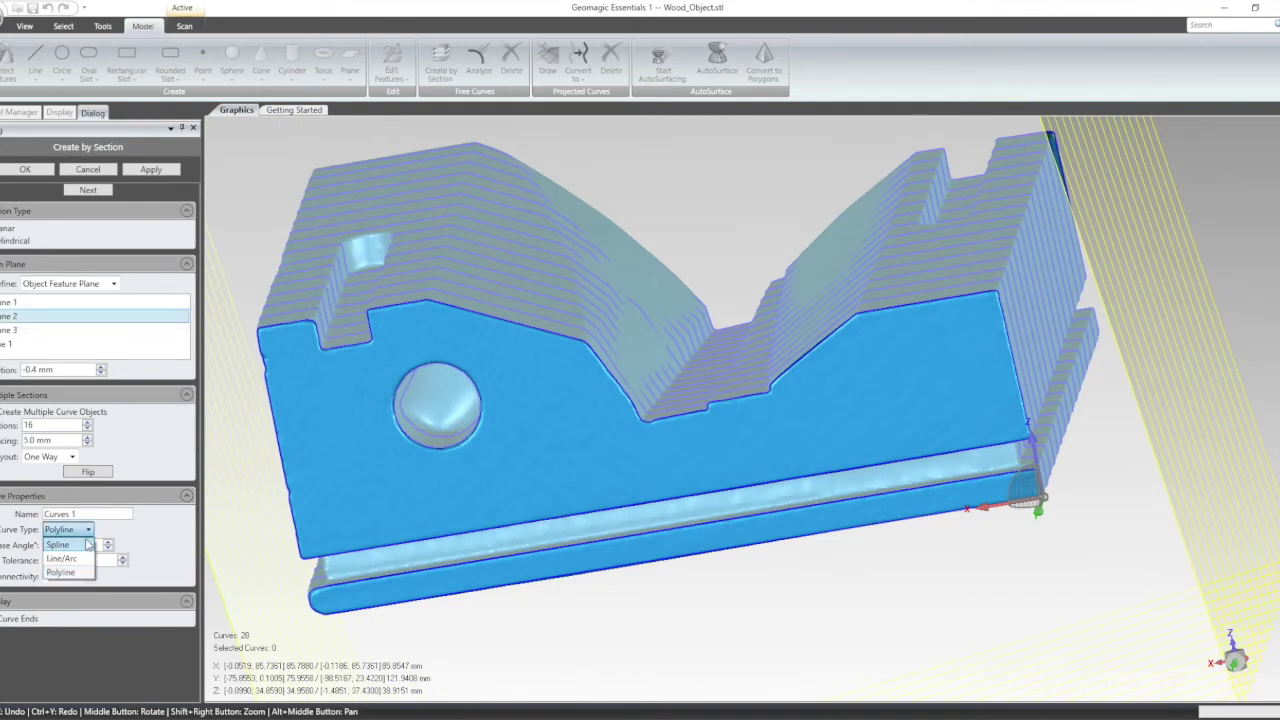
pyautogui.click(58, 544)
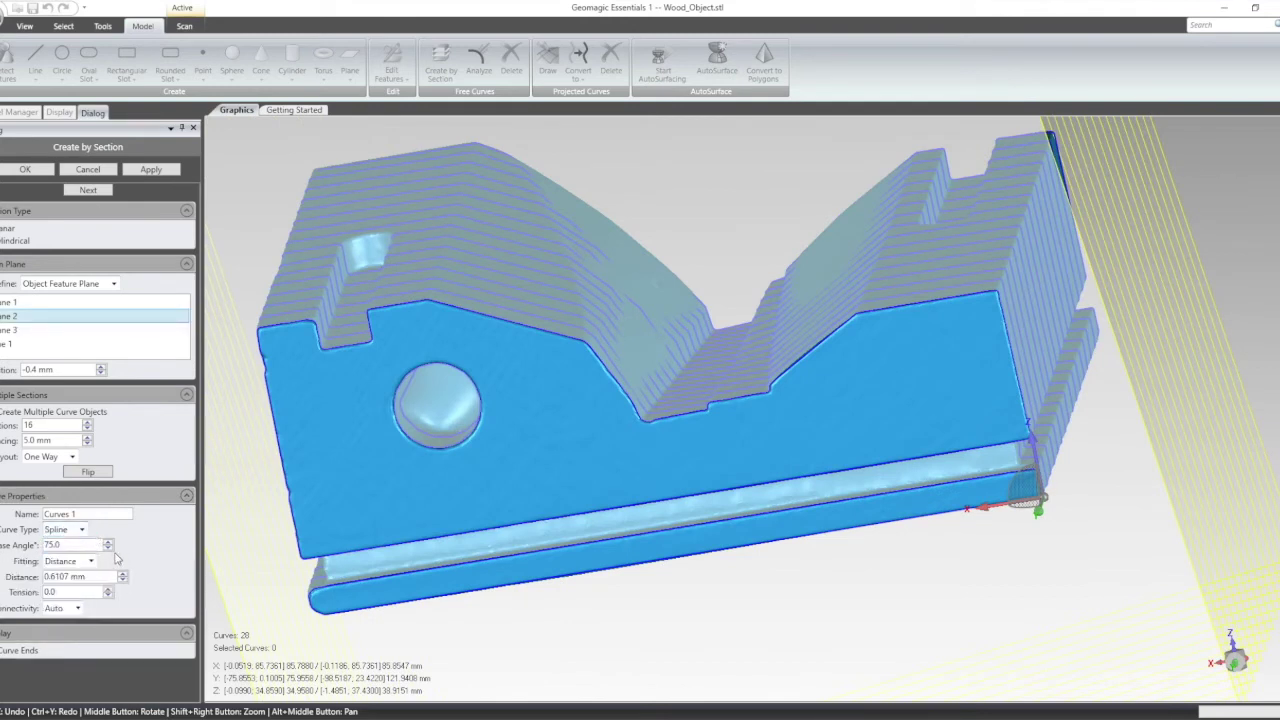
pyautogui.click(151, 170)
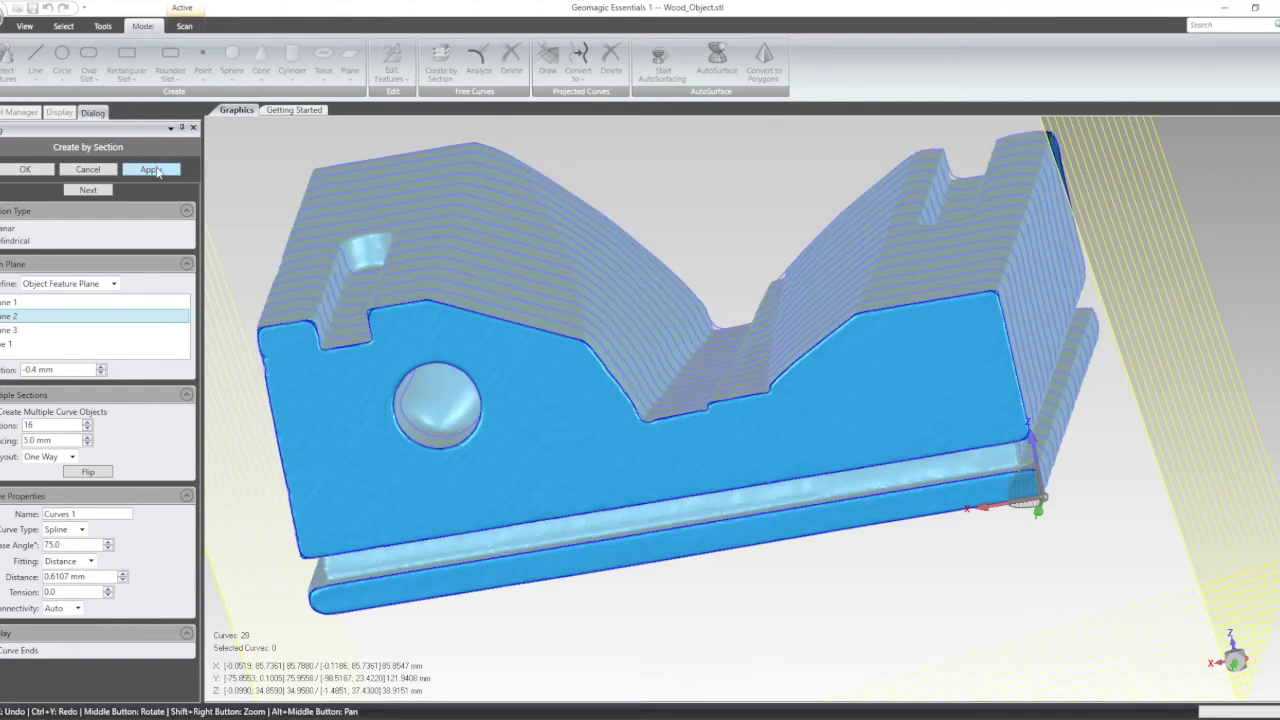
pyautogui.moveTo(460, 314); pyautogui.dragTo(866, 219, button='middle')
pyautogui.scroll(5, 660, 197)
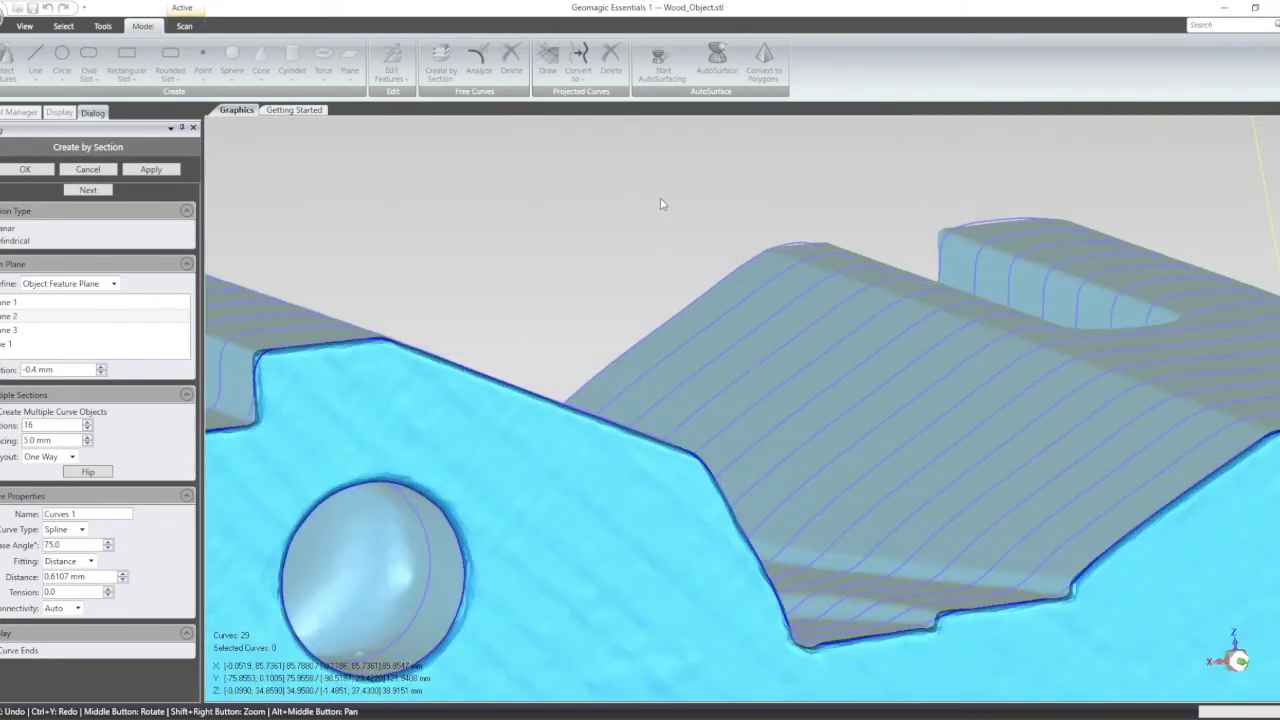
pyautogui.scroll(-8, 633, 210)
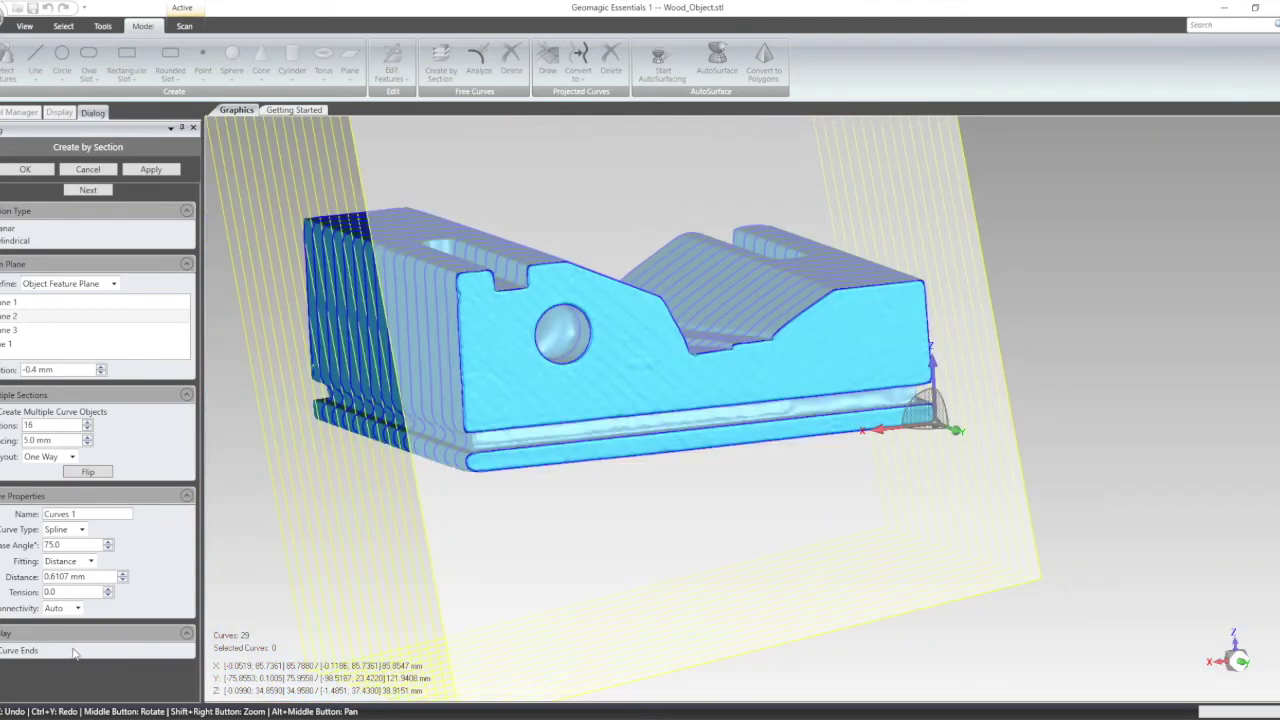
pyautogui.click(24, 170)
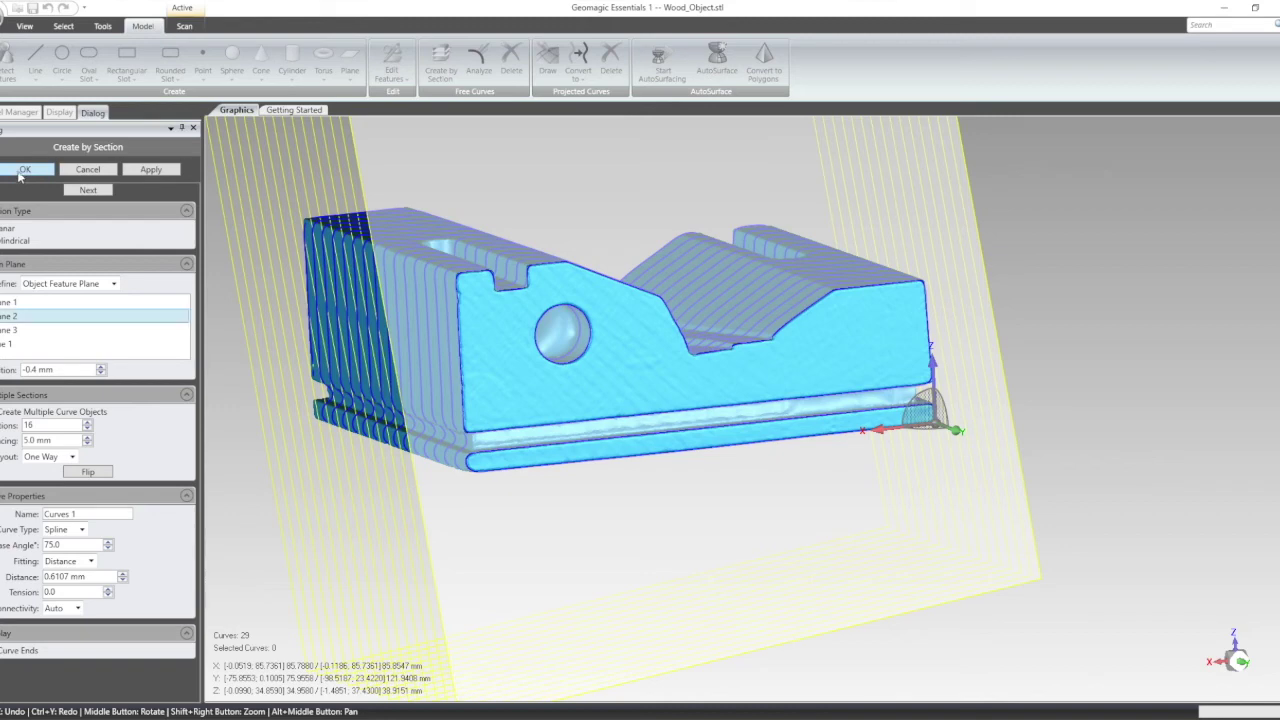
# Step: Expand the Curves 1 group and examine its individual section curves, then the whole set, on the part
pyautogui.scroll(3, 670, 350)
pyautogui.scroll(-5, 684, 339)
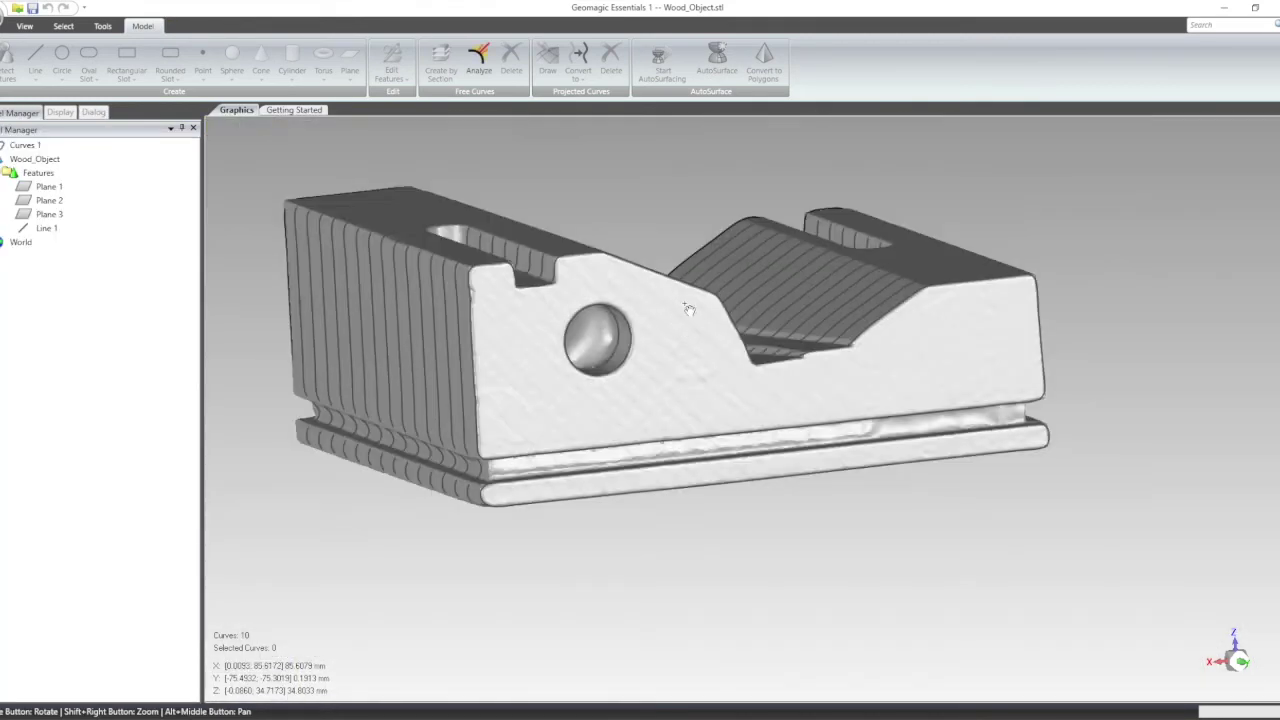
pyautogui.moveTo(694, 196); pyautogui.dragTo(506, 388, button='middle')
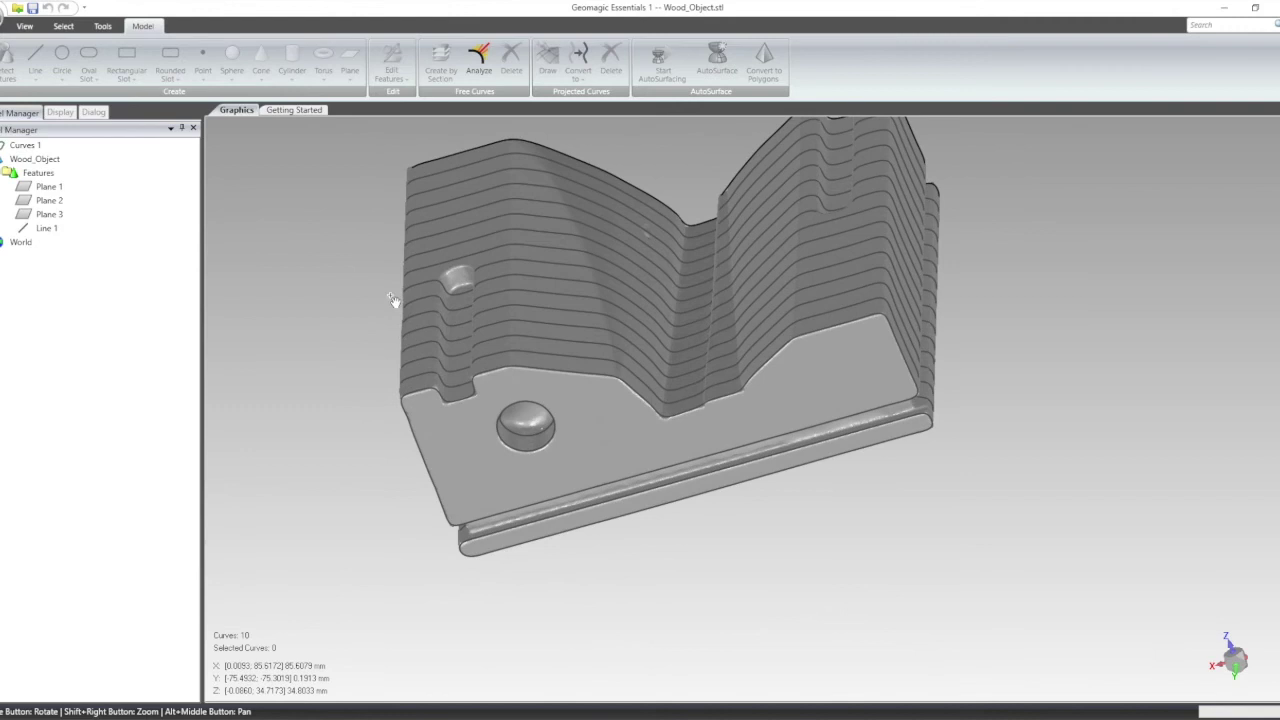
pyautogui.click(21, 147)
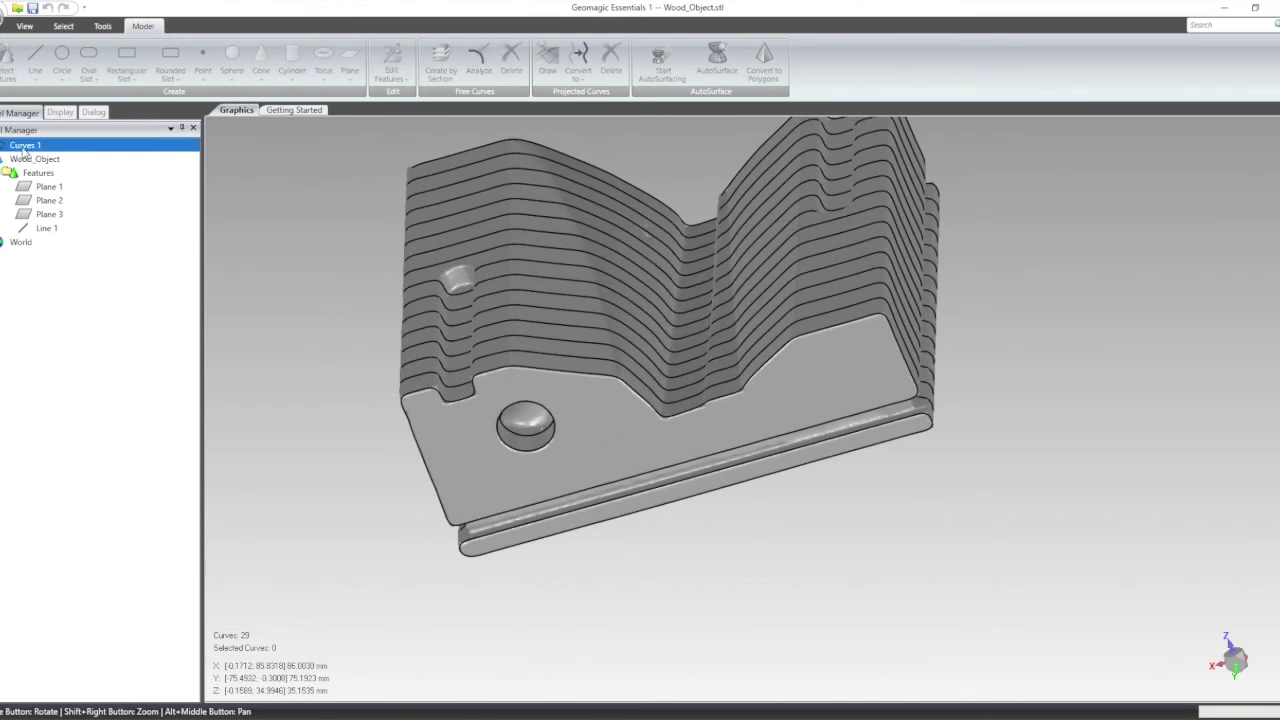
pyautogui.click(1, 145)
pyautogui.click(24, 158)
pyautogui.click(26, 175)
pyautogui.click(32, 210)
pyautogui.click(28, 259)
pyautogui.click(40, 309)
pyautogui.click(52, 343)
pyautogui.click(47, 327)
pyautogui.click(45, 277)
pyautogui.click(50, 161)
pyautogui.click(48, 177)
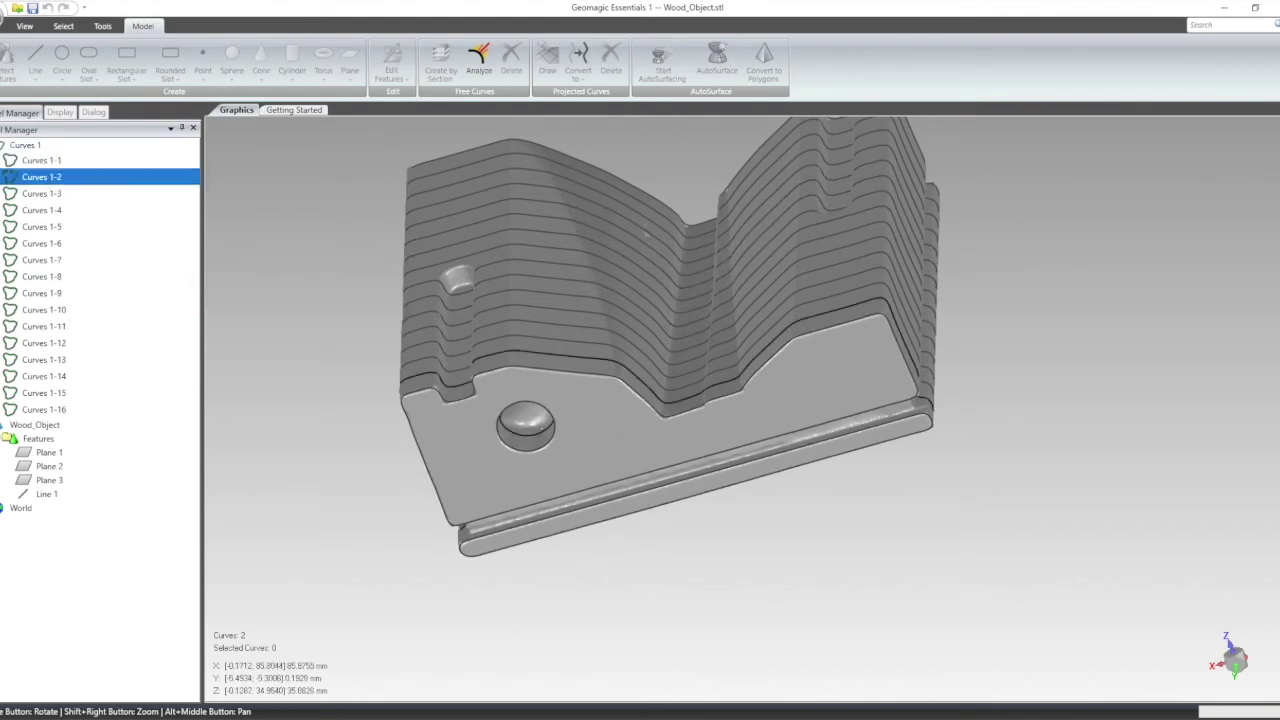
pyautogui.click(25, 145)
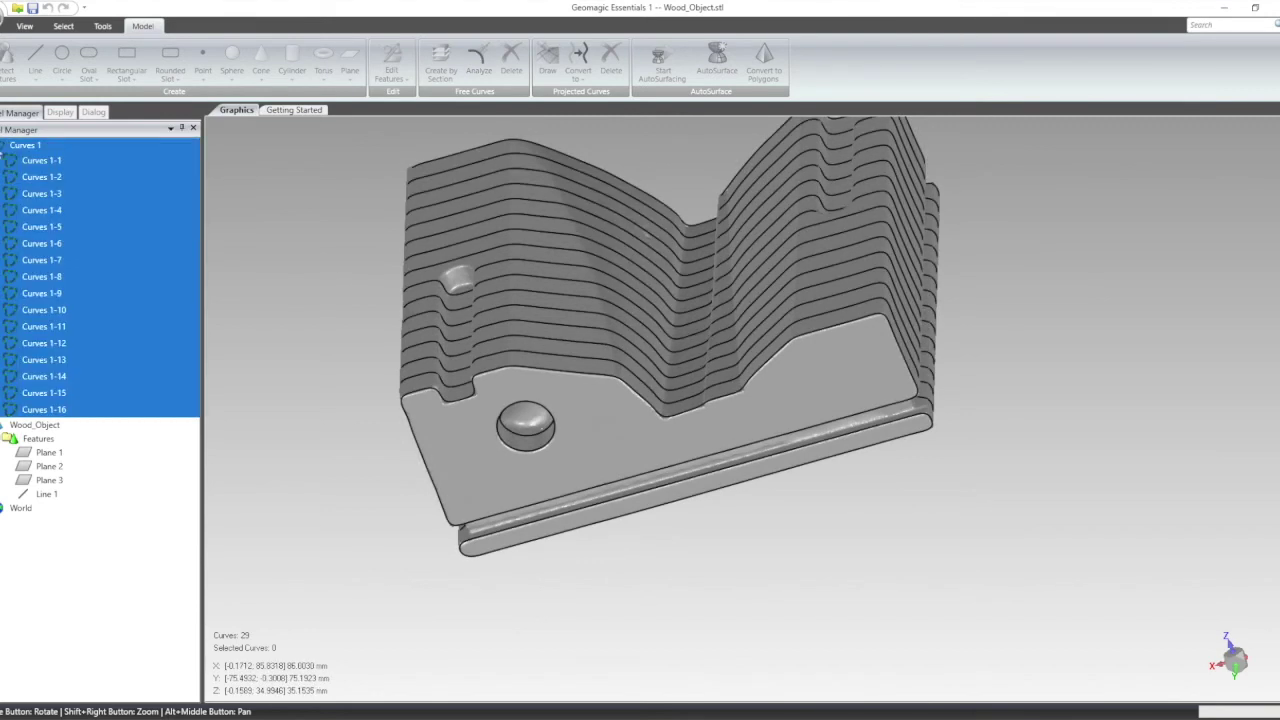
pyautogui.rightClick(12, 147)
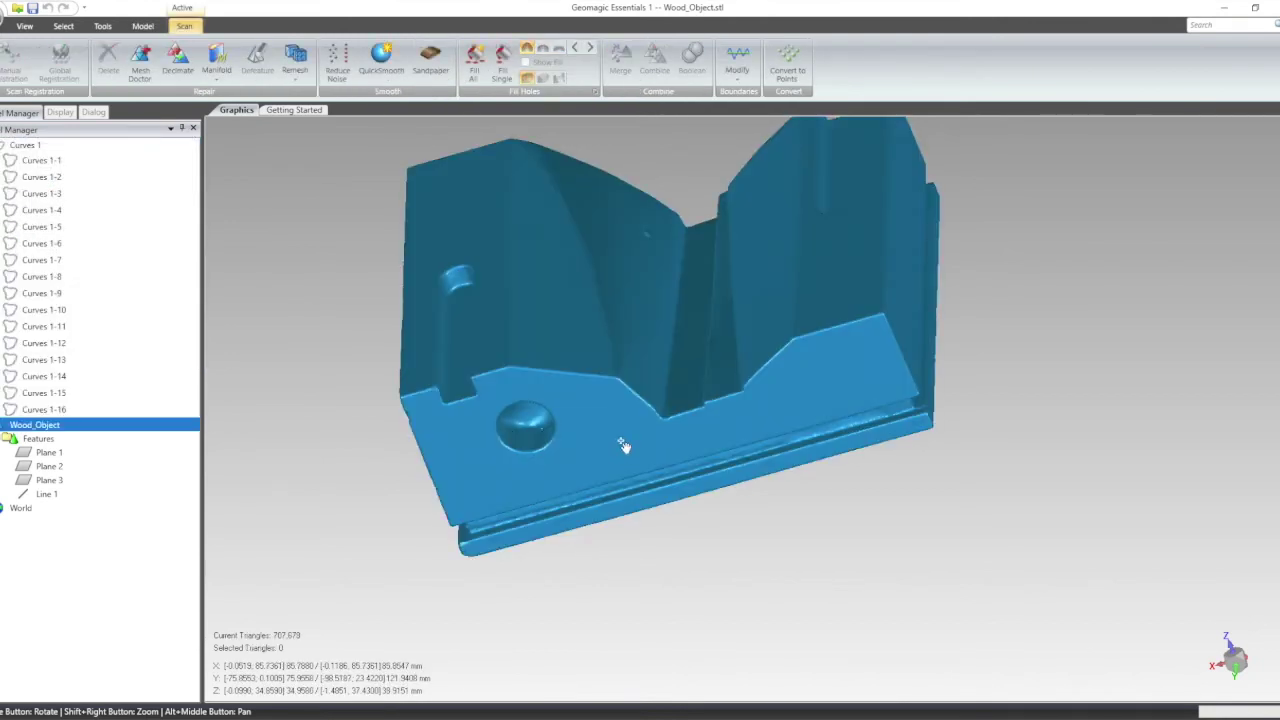
# Step: Start a new Create by Section on Wood_Object with object feature Plane 1 as the section plane
pyautogui.moveTo(763, 257); pyautogui.dragTo(897, 466, button='middle')
pyautogui.moveTo(873, 516); pyautogui.dragTo(386, 189, button='middle')
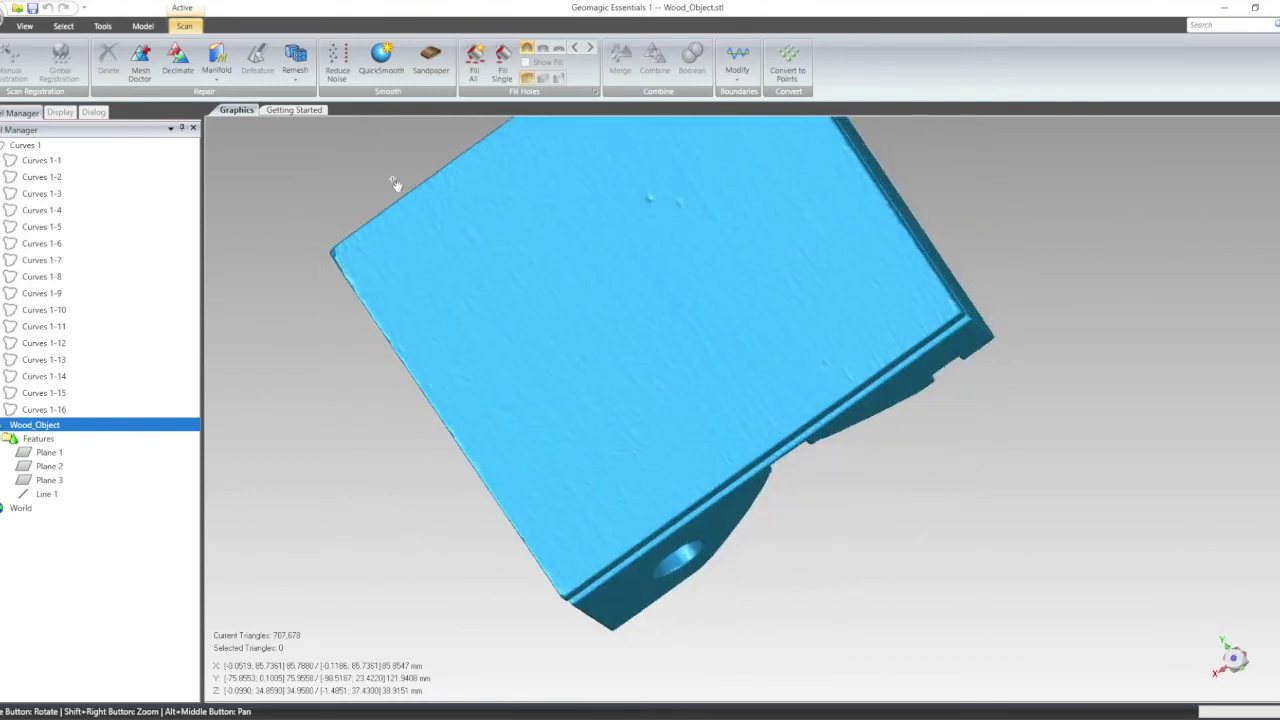
pyautogui.click(143, 26)
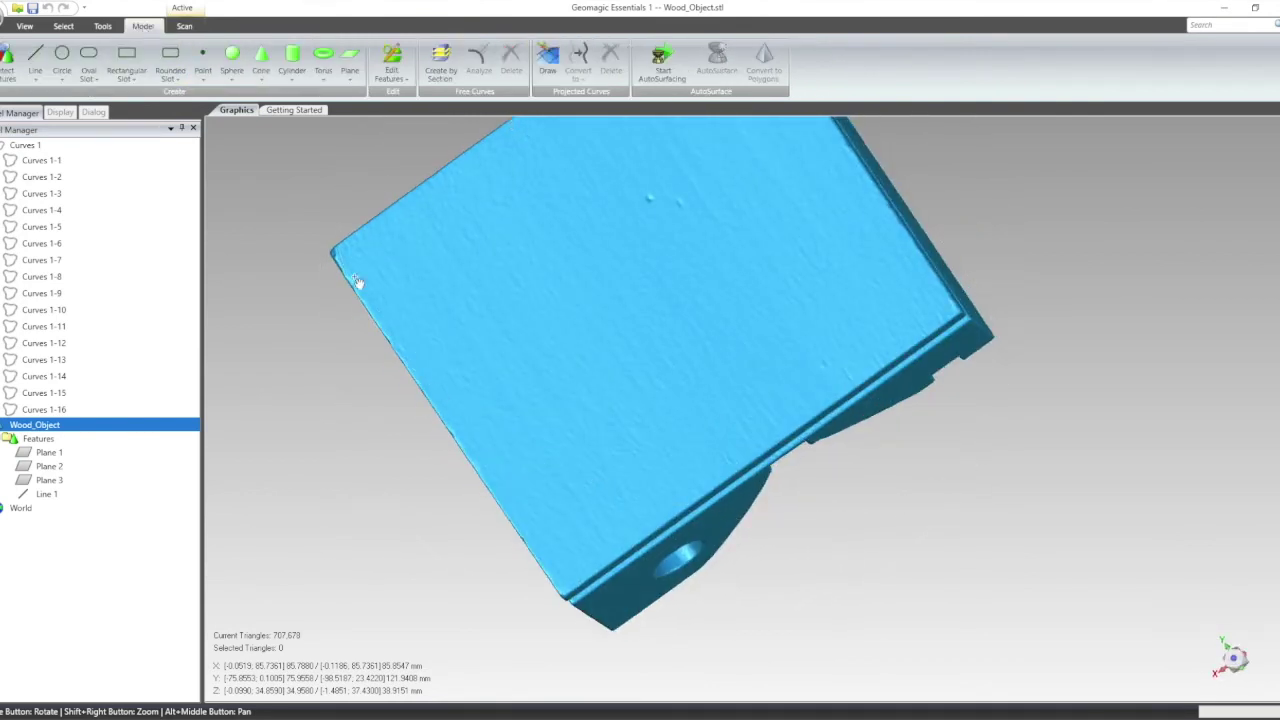
pyautogui.click(440, 62)
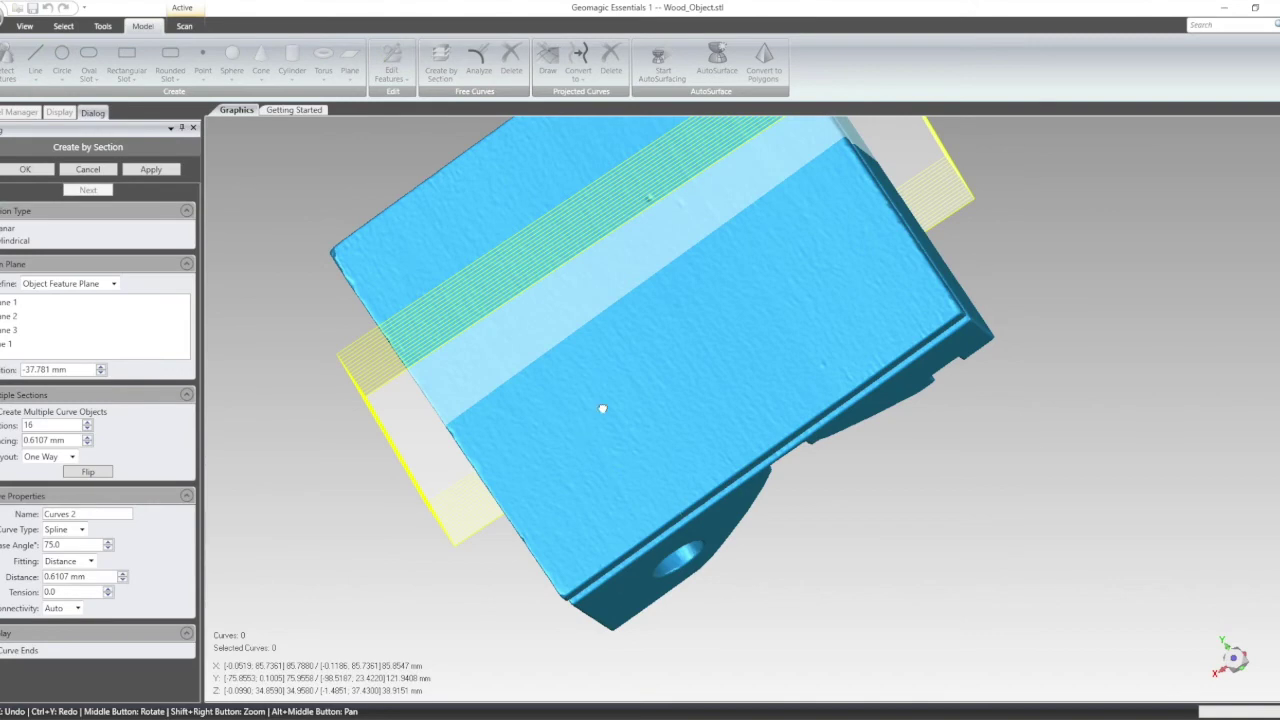
pyautogui.moveTo(602, 409); pyautogui.dragTo(858, 500, button='middle')
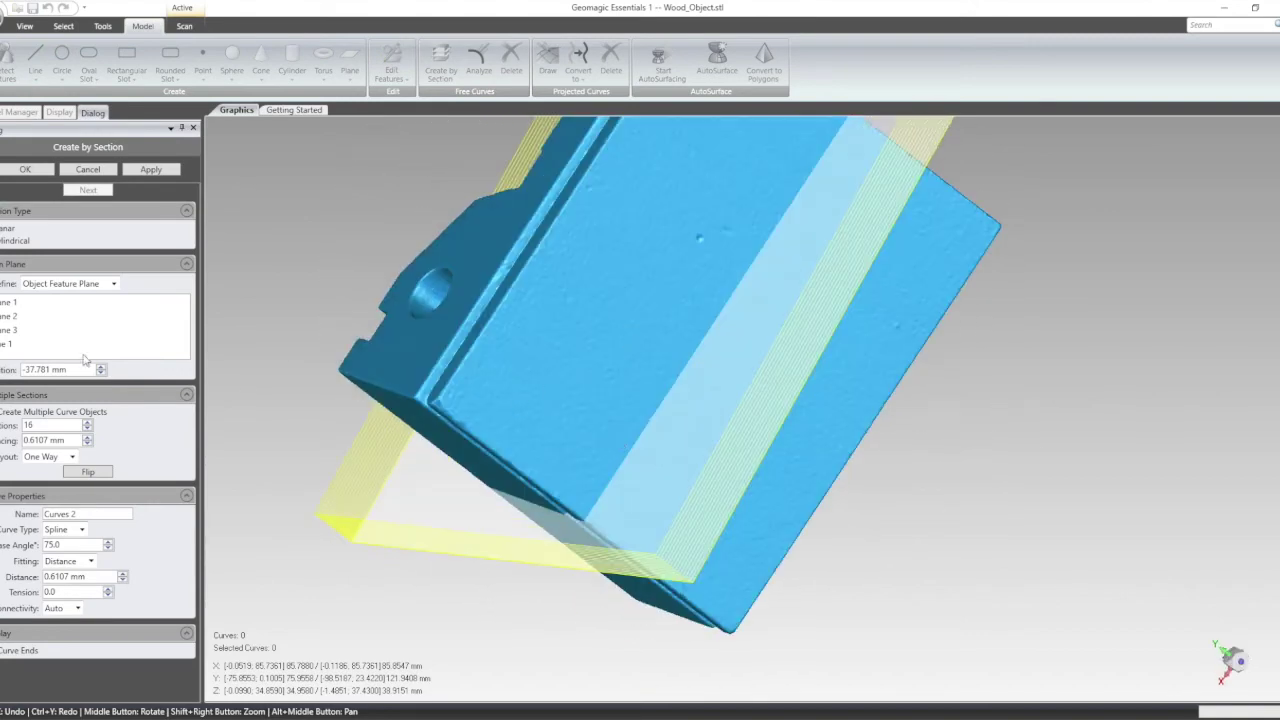
pyautogui.click(15, 333)
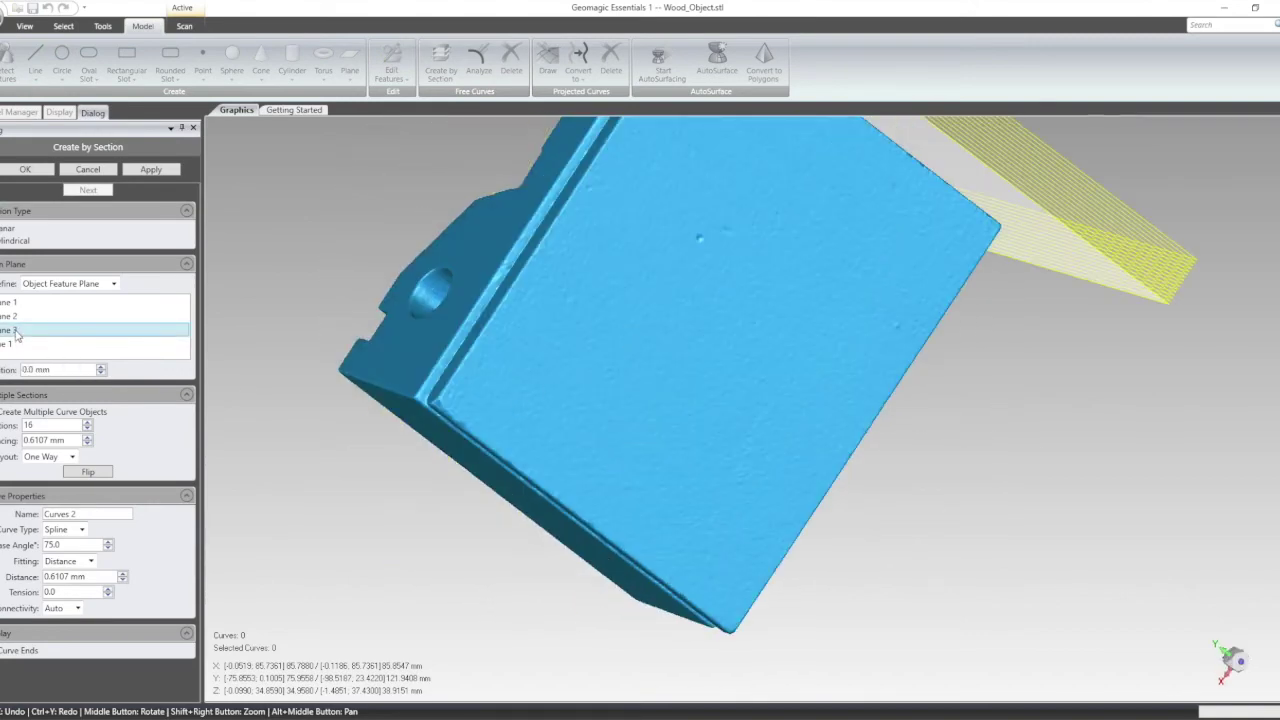
pyautogui.click(15, 343)
pyautogui.click(27, 284)
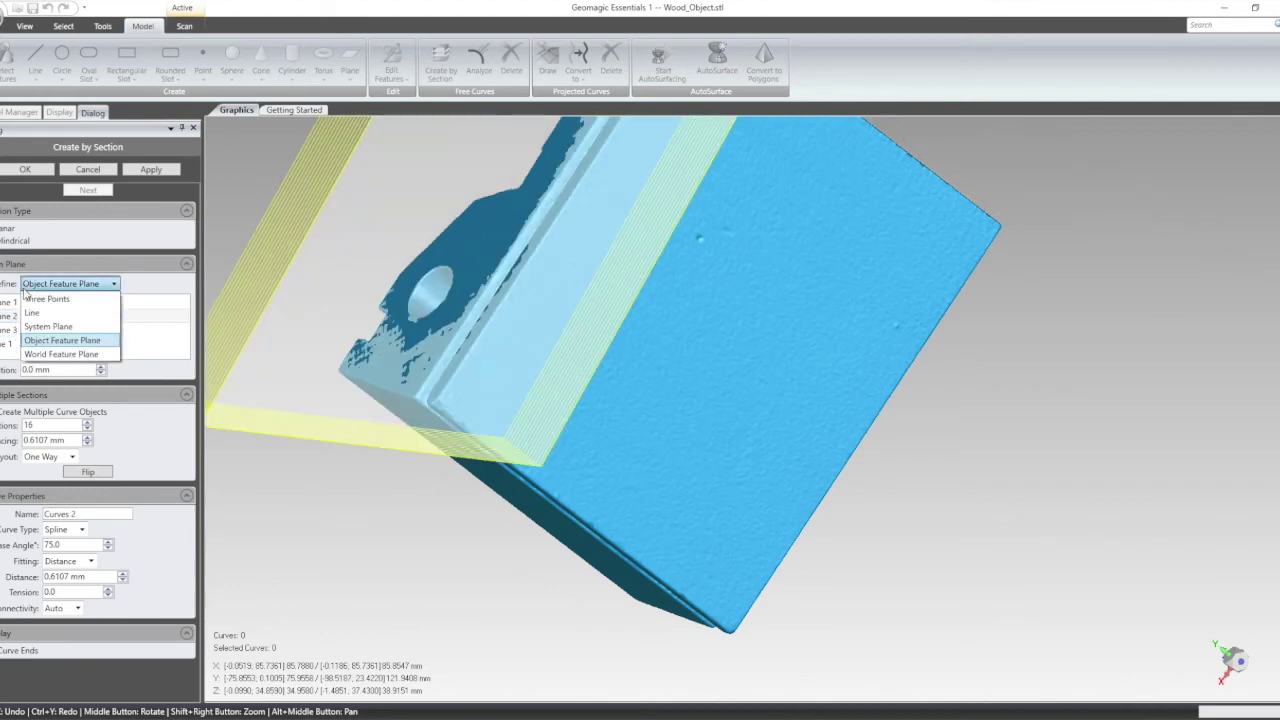
pyautogui.click(3, 303)
pyautogui.click(3, 303)
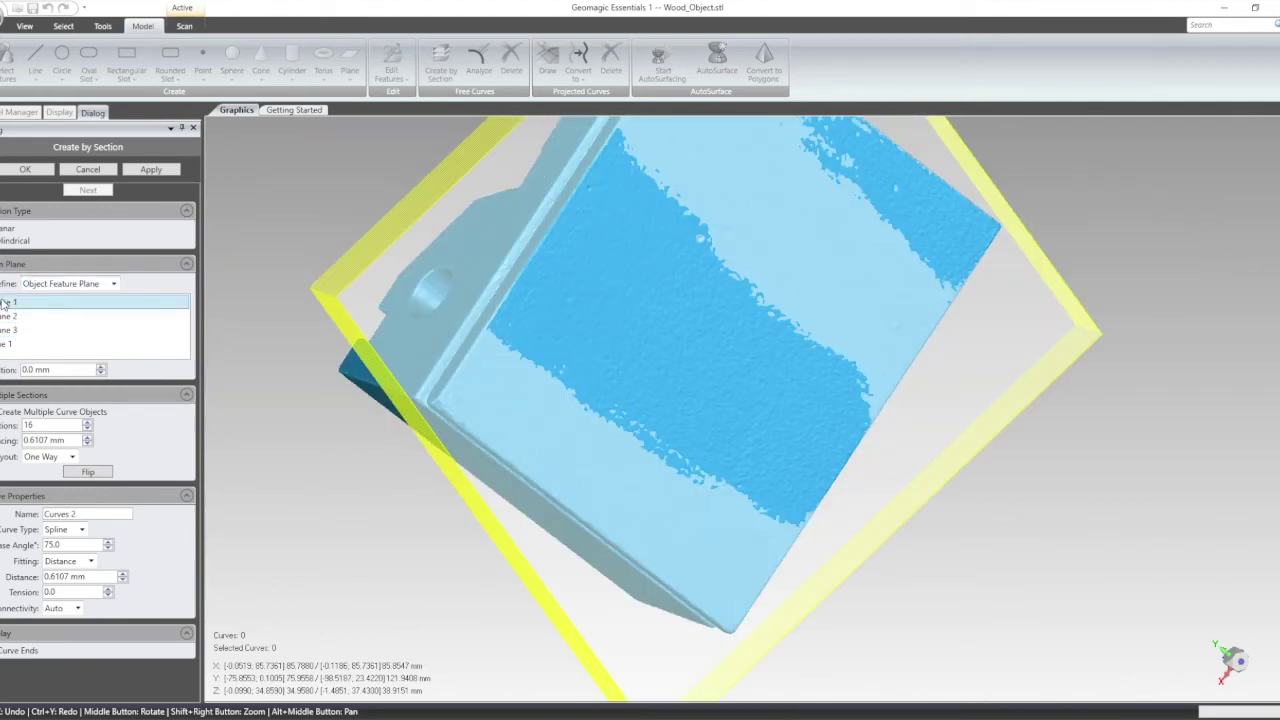
# Step: Reduce the number of sections parallel to Plane 1 to 9
pyautogui.moveTo(490, 272); pyautogui.dragTo(880, 350, button='middle')
pyautogui.scroll(-3, 600, 370)
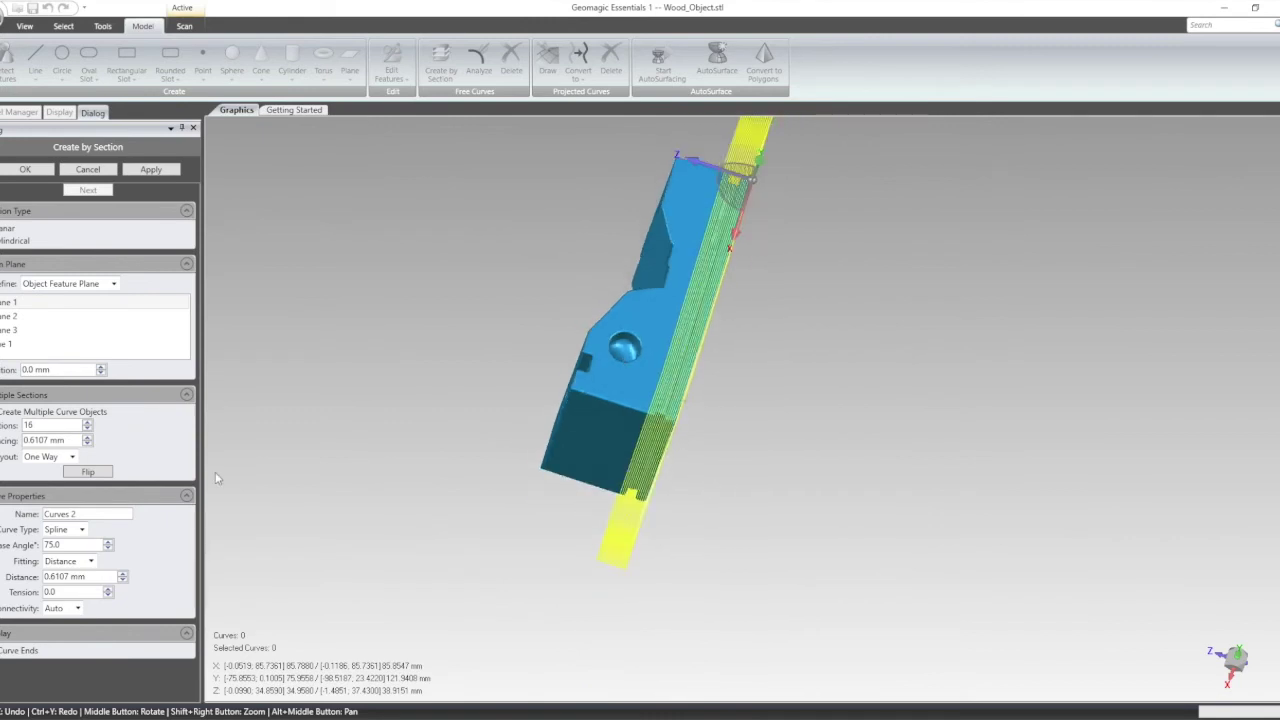
pyautogui.click(87, 429)
pyautogui.click(87, 429)
pyautogui.click(87, 429)
pyautogui.click(87, 429)
pyautogui.click(87, 429)
pyautogui.click(87, 429)
pyautogui.click(87, 429)
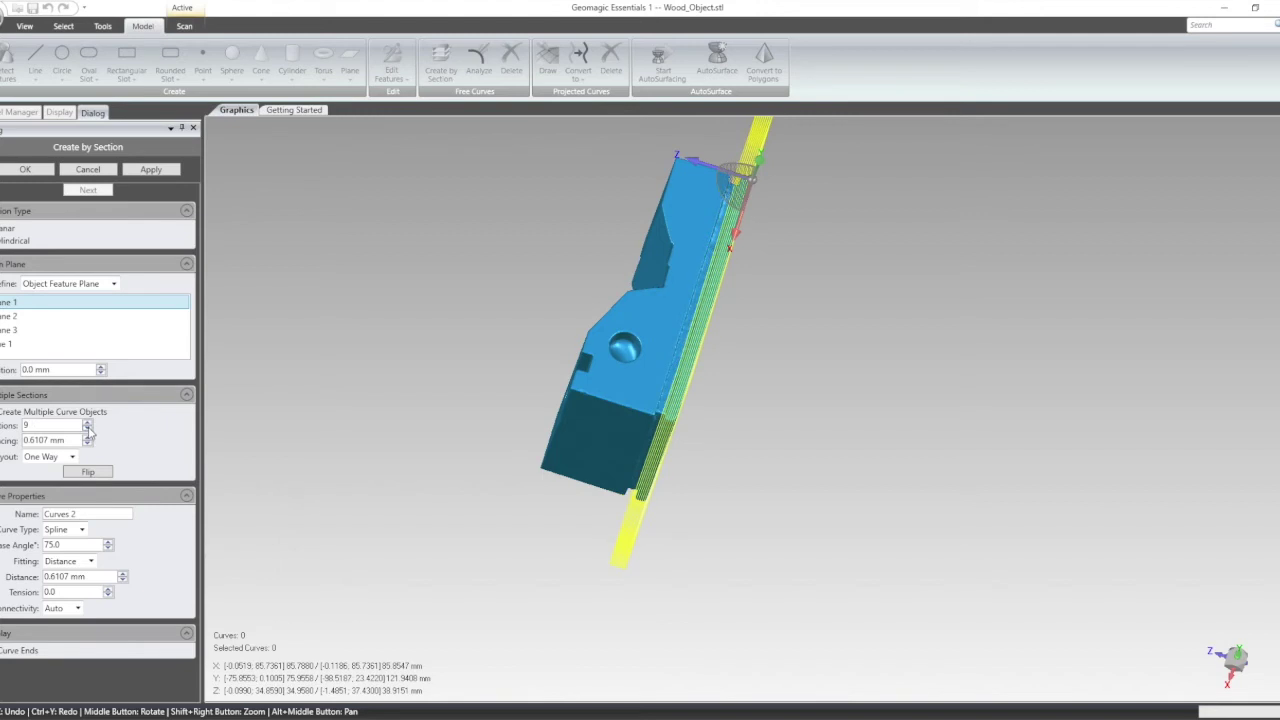
# Step: Set the spacing of the sections parallel to Plane 1 to 3 mm and the number of sections to 12
pyautogui.click(87, 429)
pyautogui.moveTo(66, 440); pyautogui.dragTo(4, 449)
pyautogui.write('3')
pyautogui.click(40, 425)
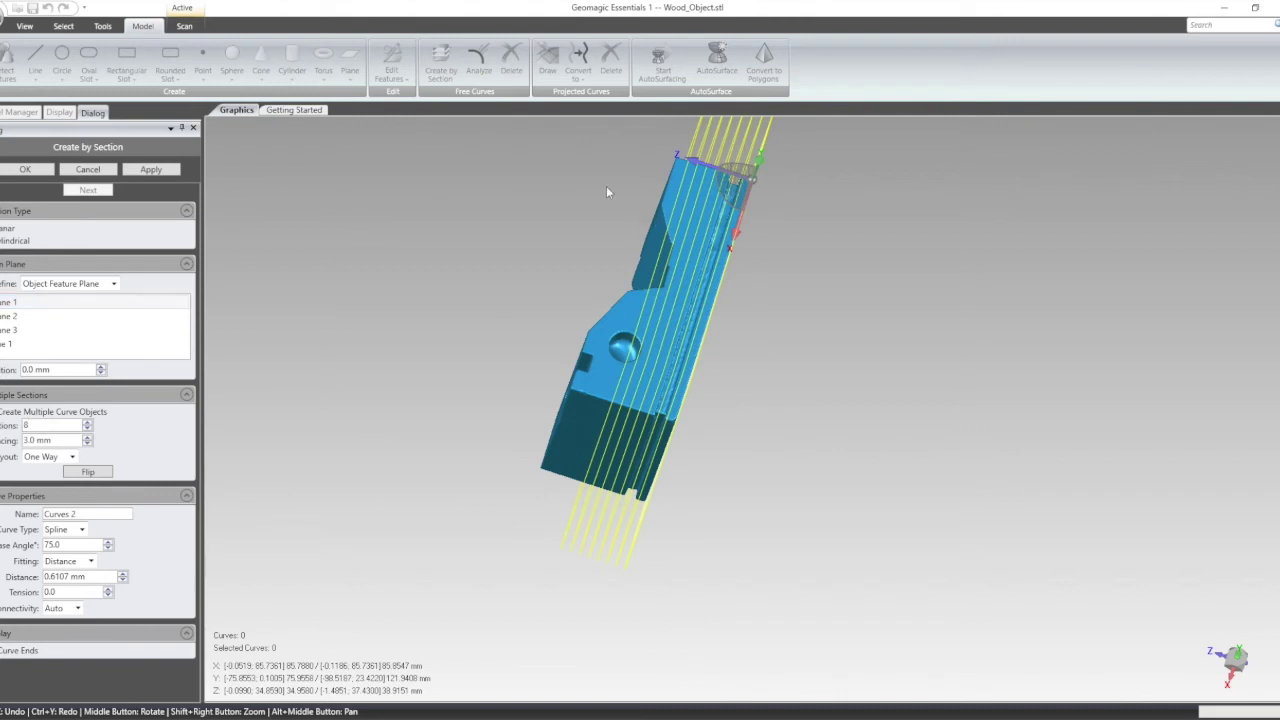
pyautogui.doubleClick(29, 425)
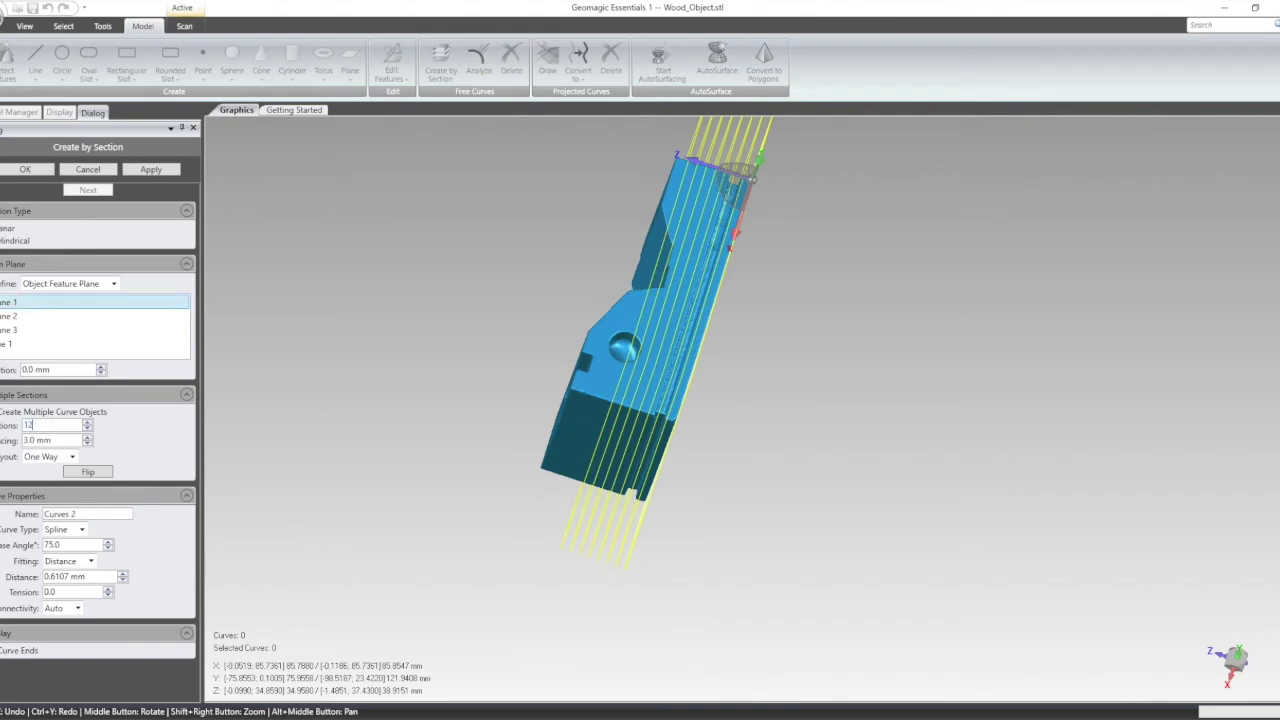
pyautogui.press('Return')
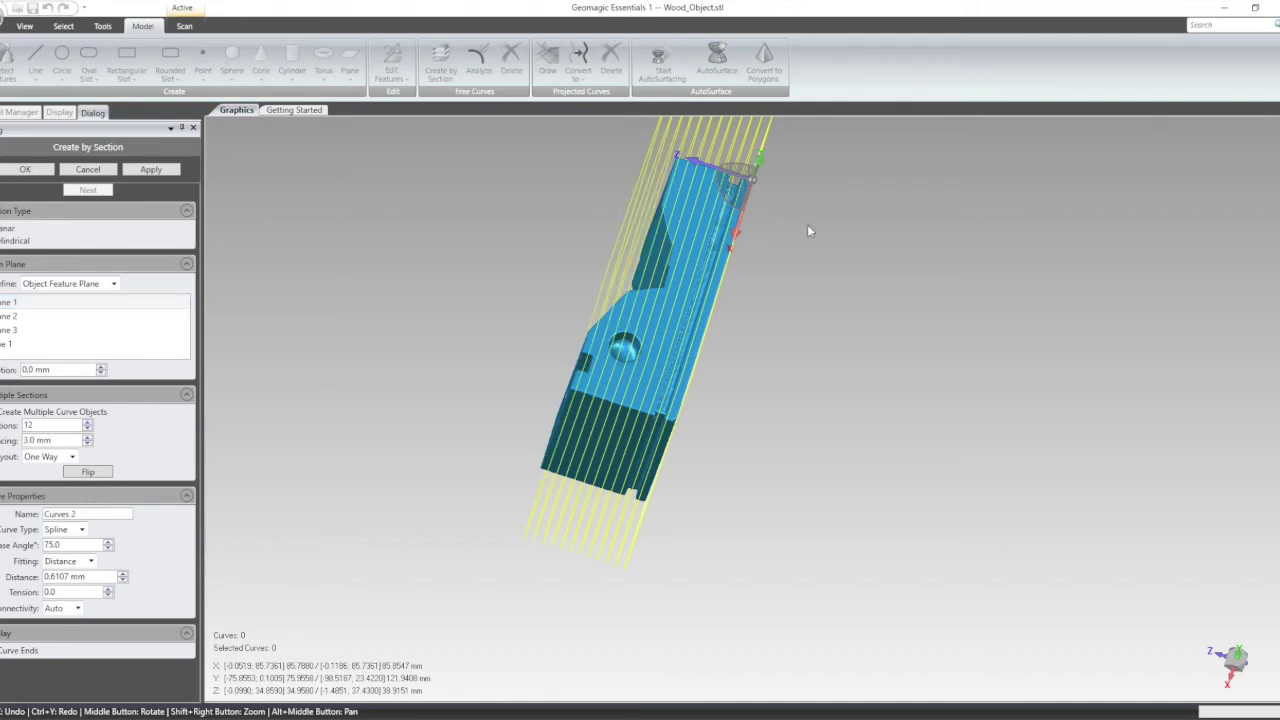
# Step: Generate the section curves from Plane 1, inspect them around the part and accept them
pyautogui.moveTo(530, 217); pyautogui.dragTo(634, 206, button='middle')
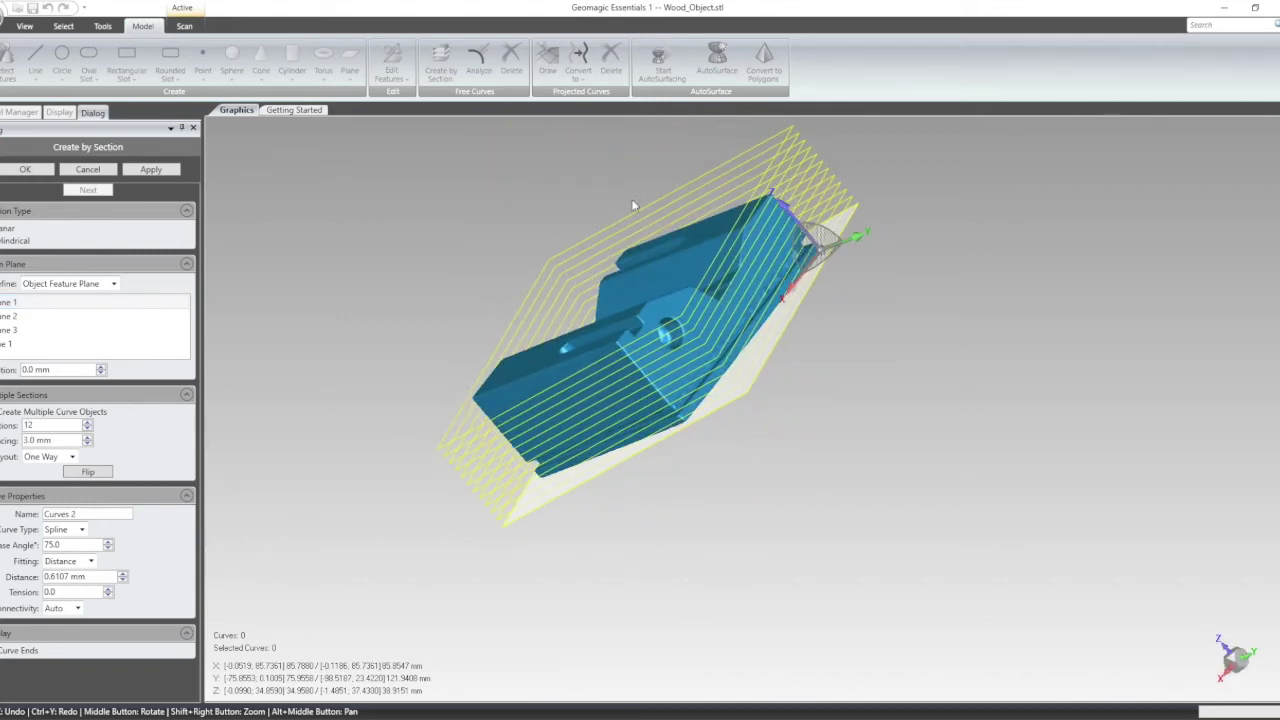
pyautogui.scroll(3, 600, 354)
pyautogui.moveTo(600, 350); pyautogui.dragTo(372, 447, button='middle')
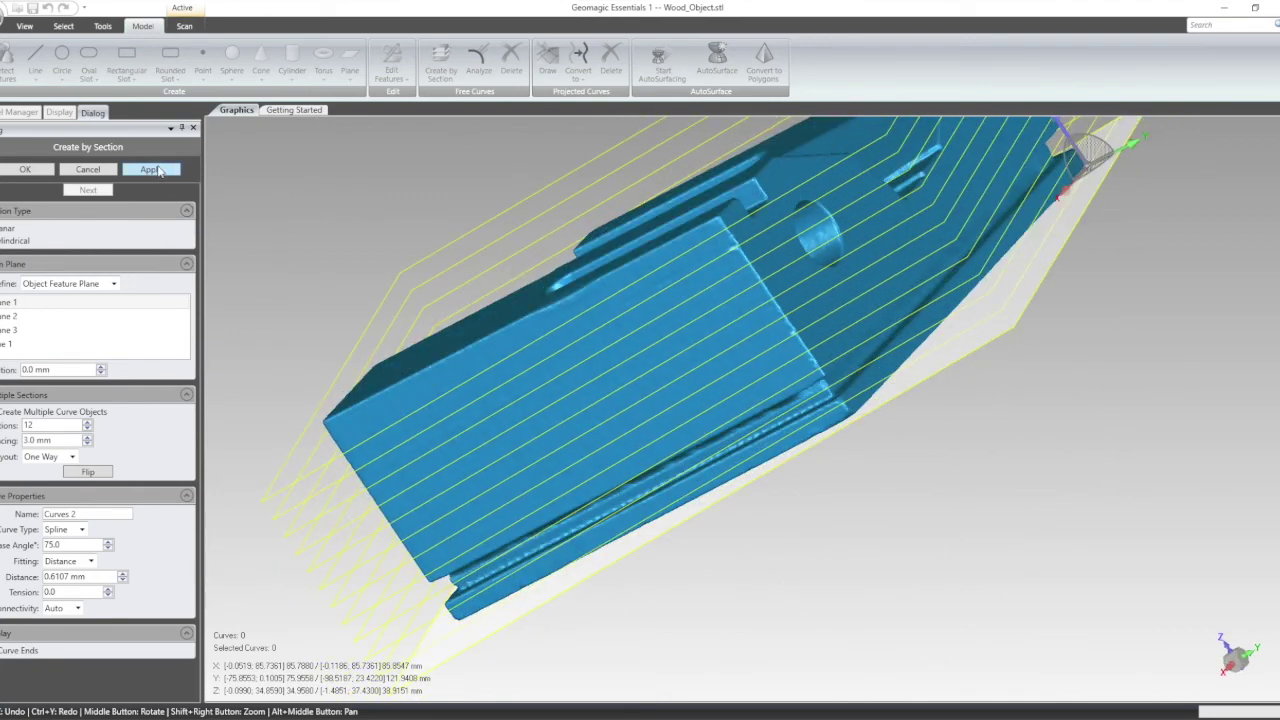
pyautogui.click(156, 170)
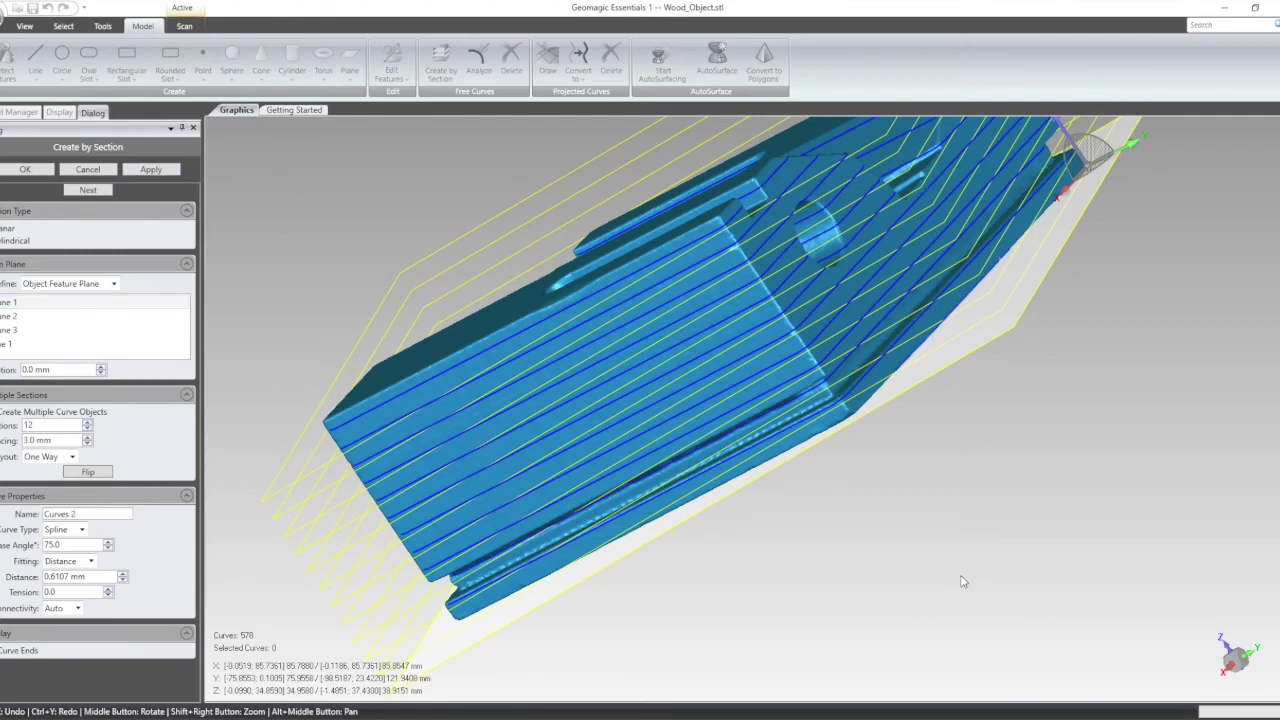
pyautogui.moveTo(917, 549); pyautogui.dragTo(848, 585, button='middle')
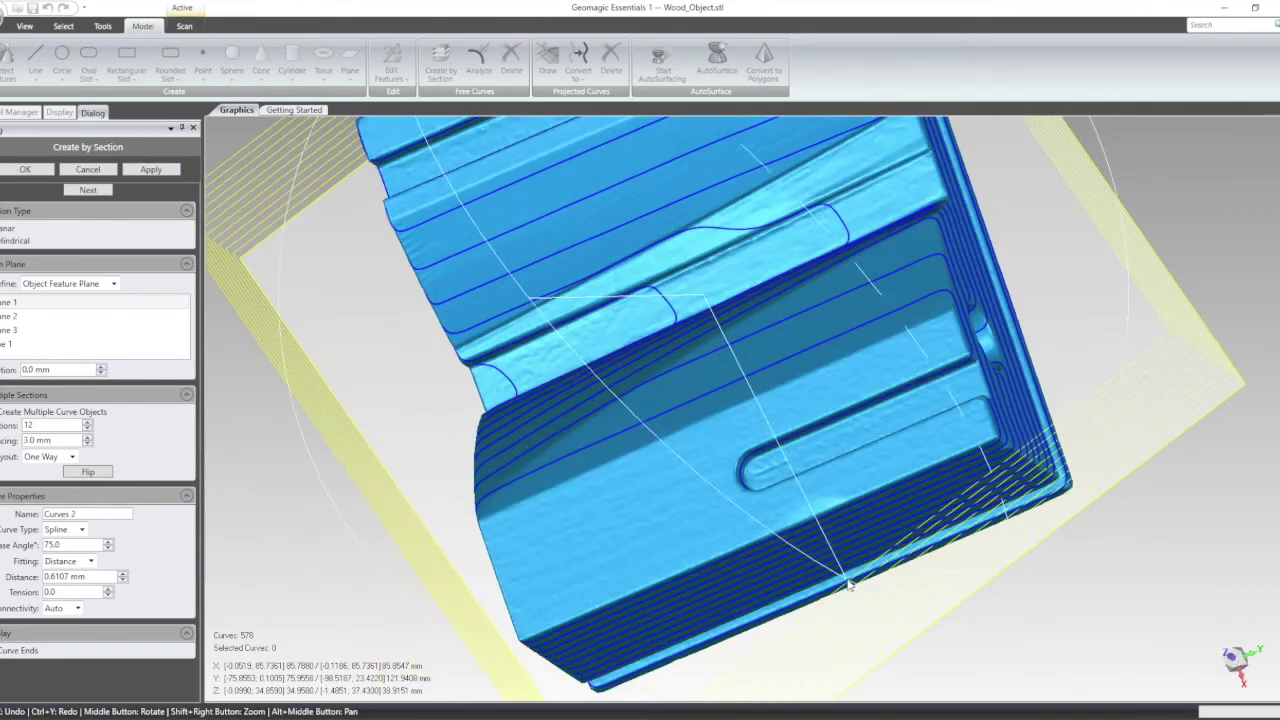
pyautogui.scroll(2, 887, 382)
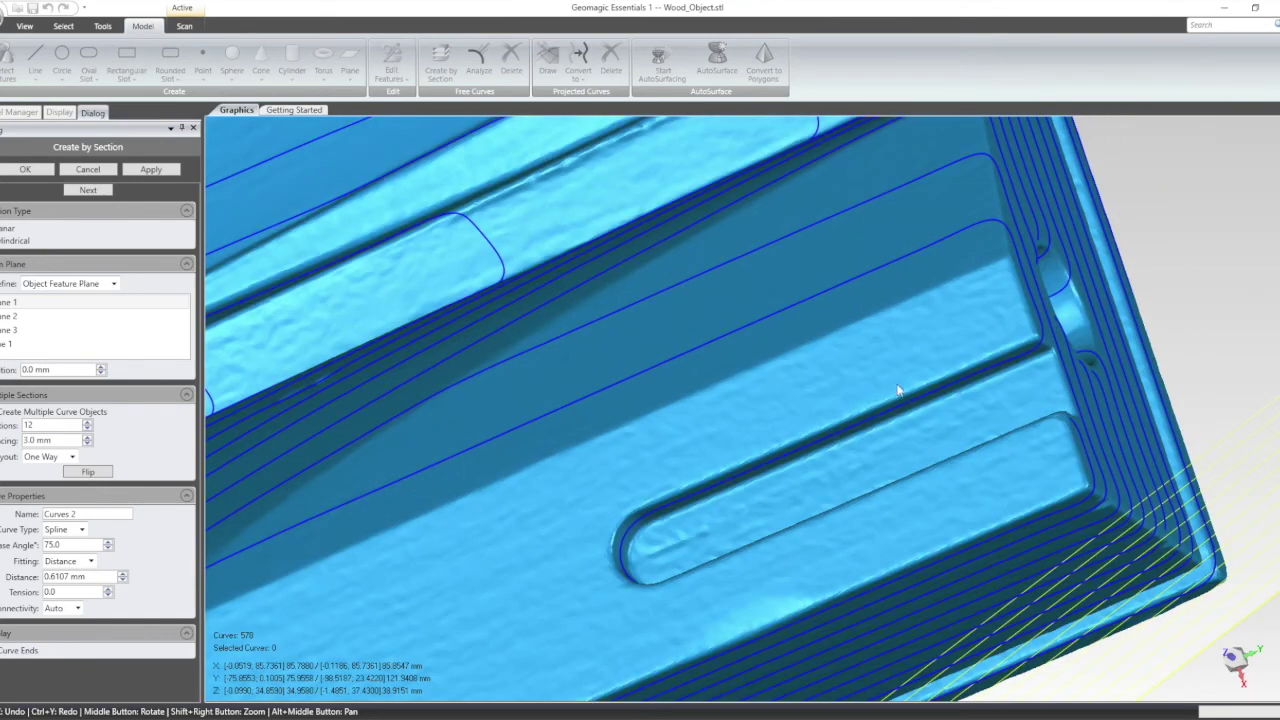
pyautogui.scroll(-3, 898, 390)
pyautogui.moveTo(890, 360); pyautogui.dragTo(1069, 263, button='middle')
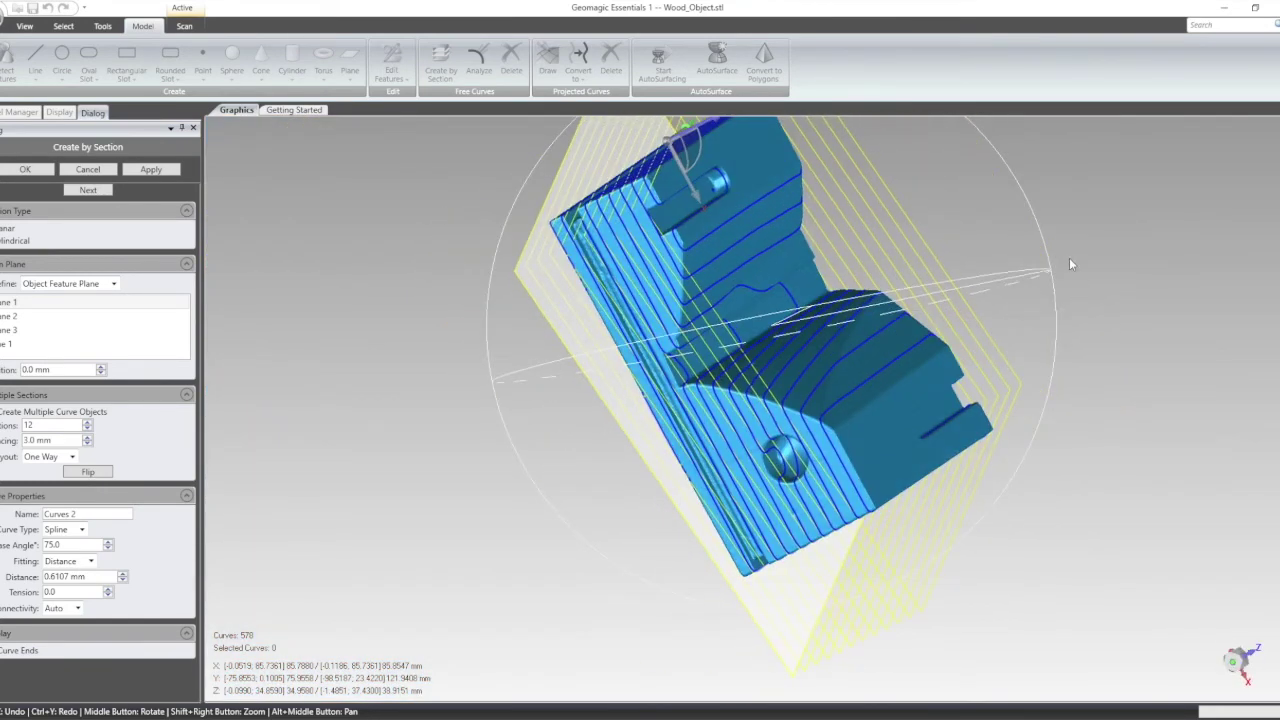
pyautogui.click(21, 170)
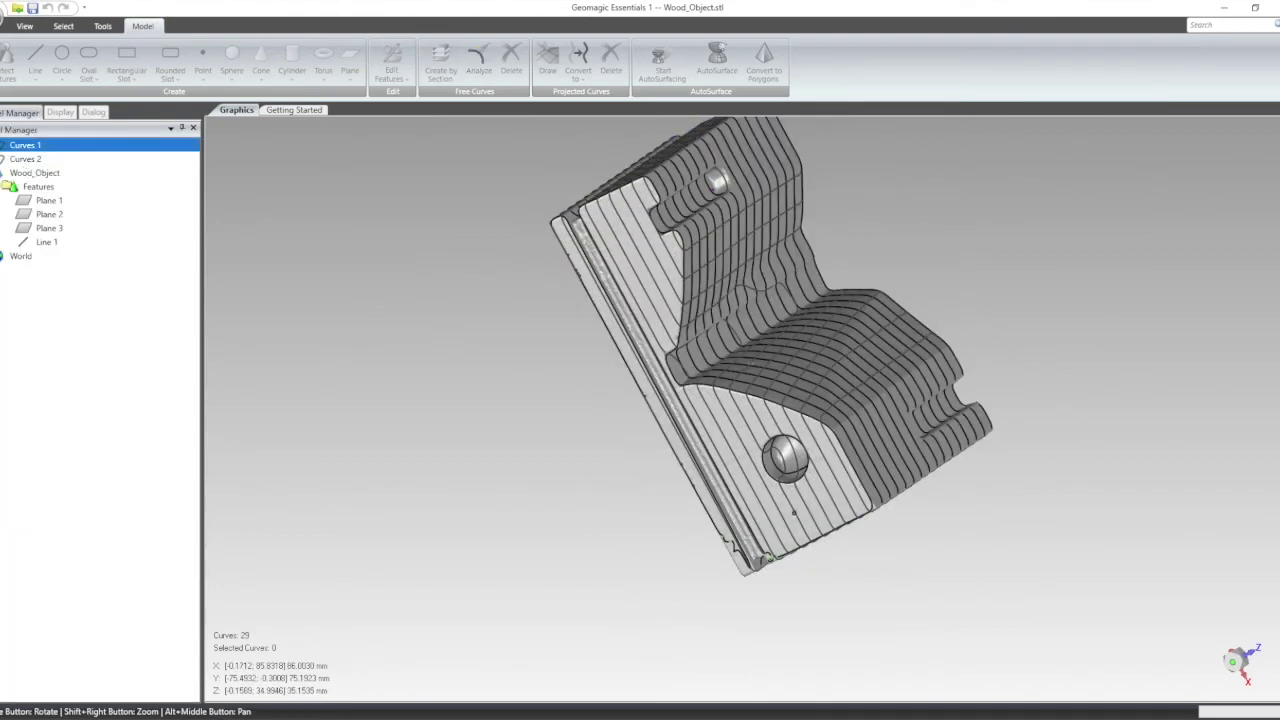
# Step: Start saving the Curves 1 group to the Webinar folder under the file name Curve1
pyautogui.moveTo(1020, 280); pyautogui.dragTo(818, 262, button='middle')
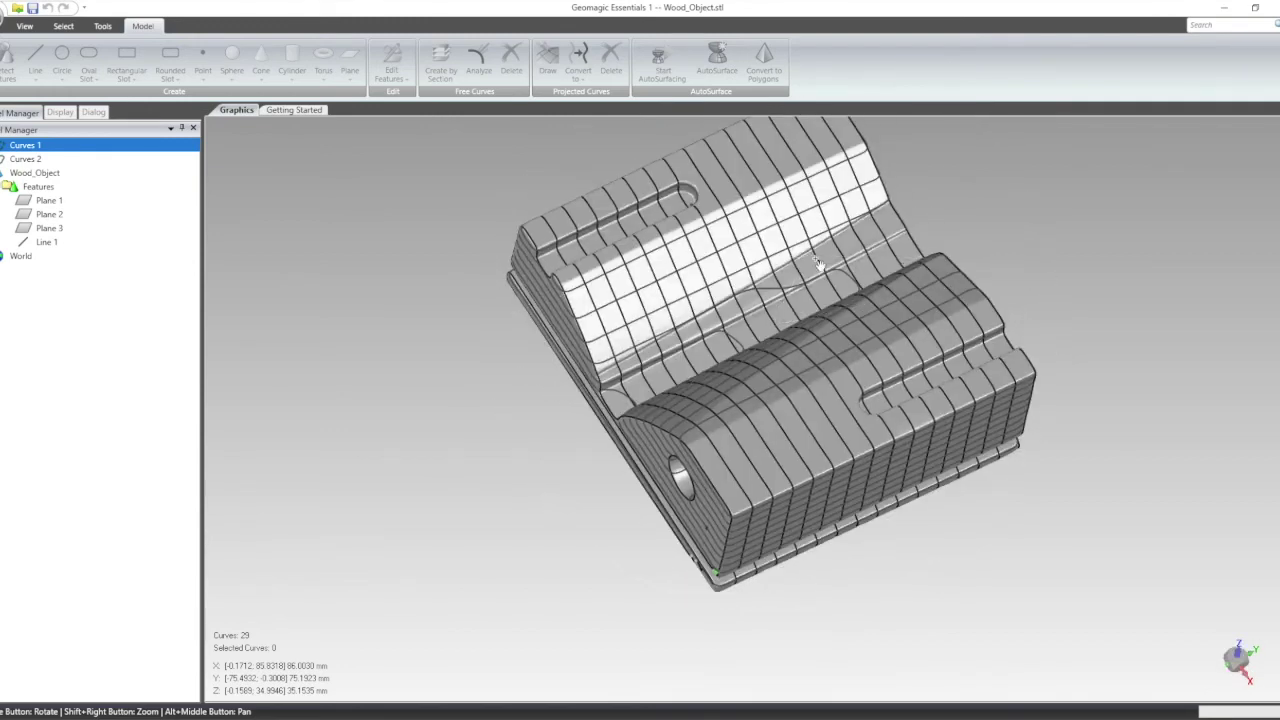
pyautogui.rightClick(30, 150)
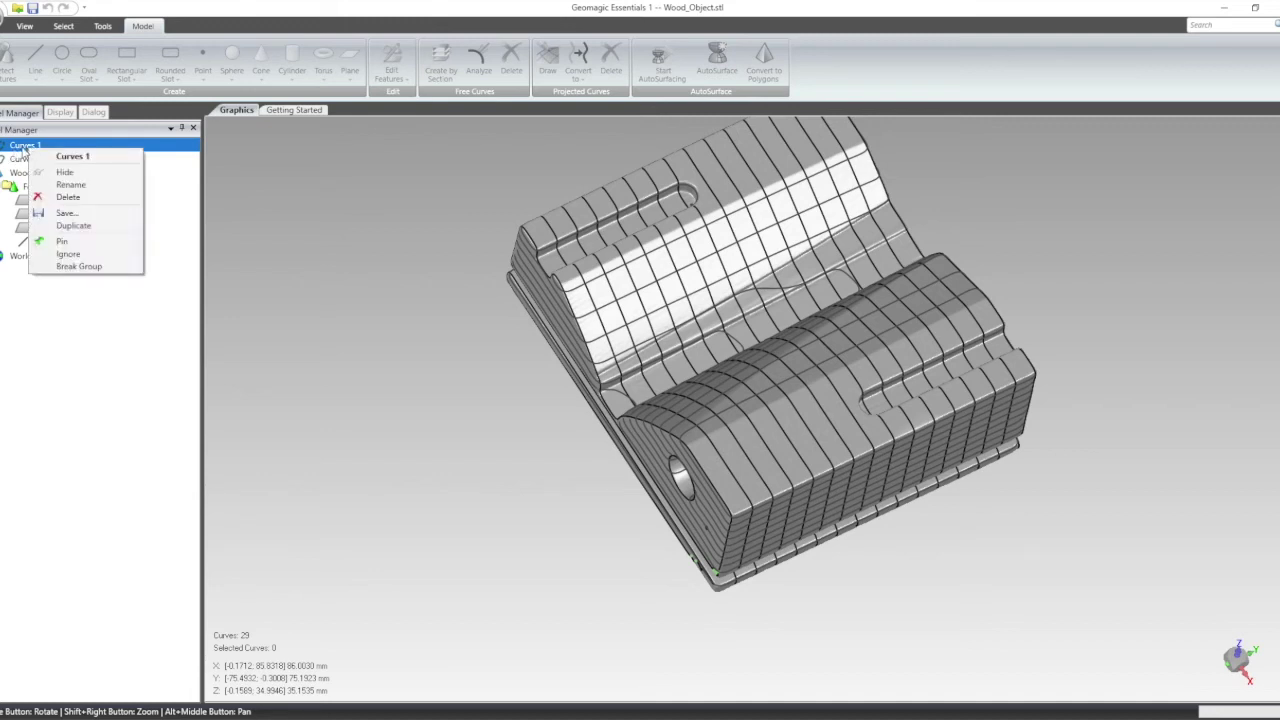
pyautogui.click(64, 215)
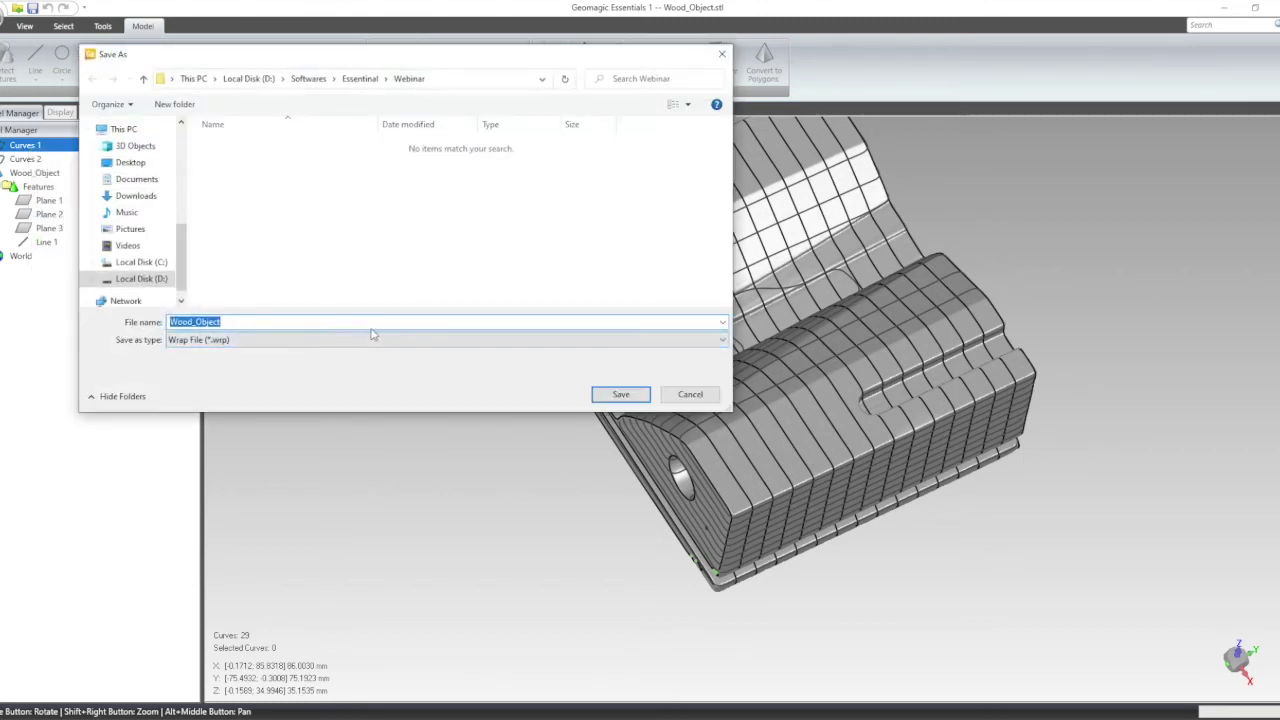
pyautogui.click(326, 322)
pyautogui.click(283, 340)
pyautogui.click(238, 322)
pyautogui.click(238, 322)
pyautogui.write('Curve1')
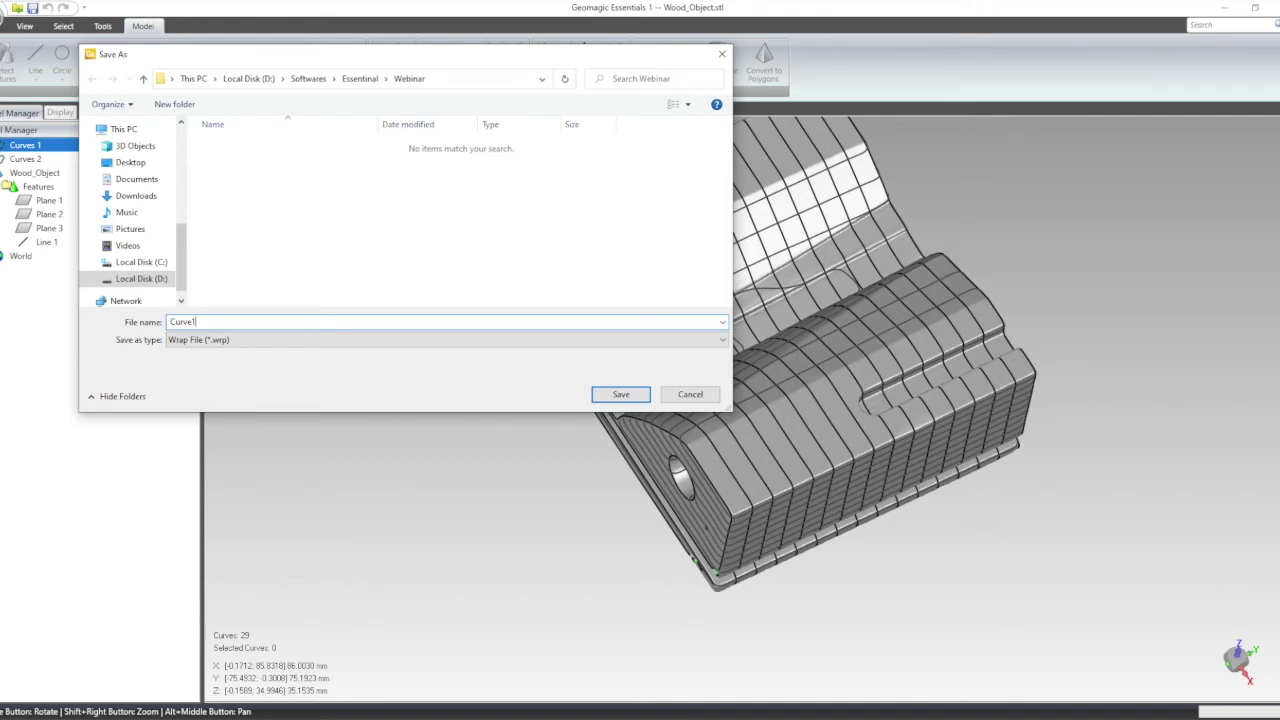
# Step: Save Curve1 in IGES format and export its curve objects with Export Single File enabled
pyautogui.click(352, 340)
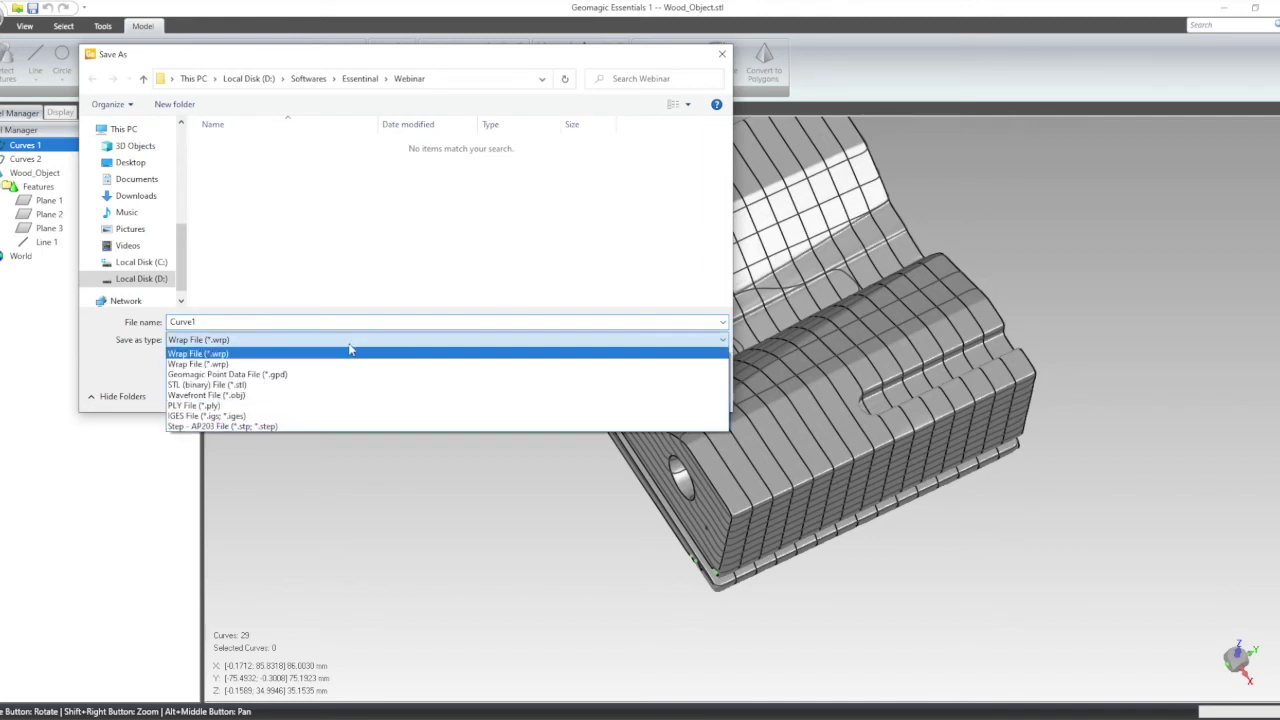
pyautogui.click(205, 417)
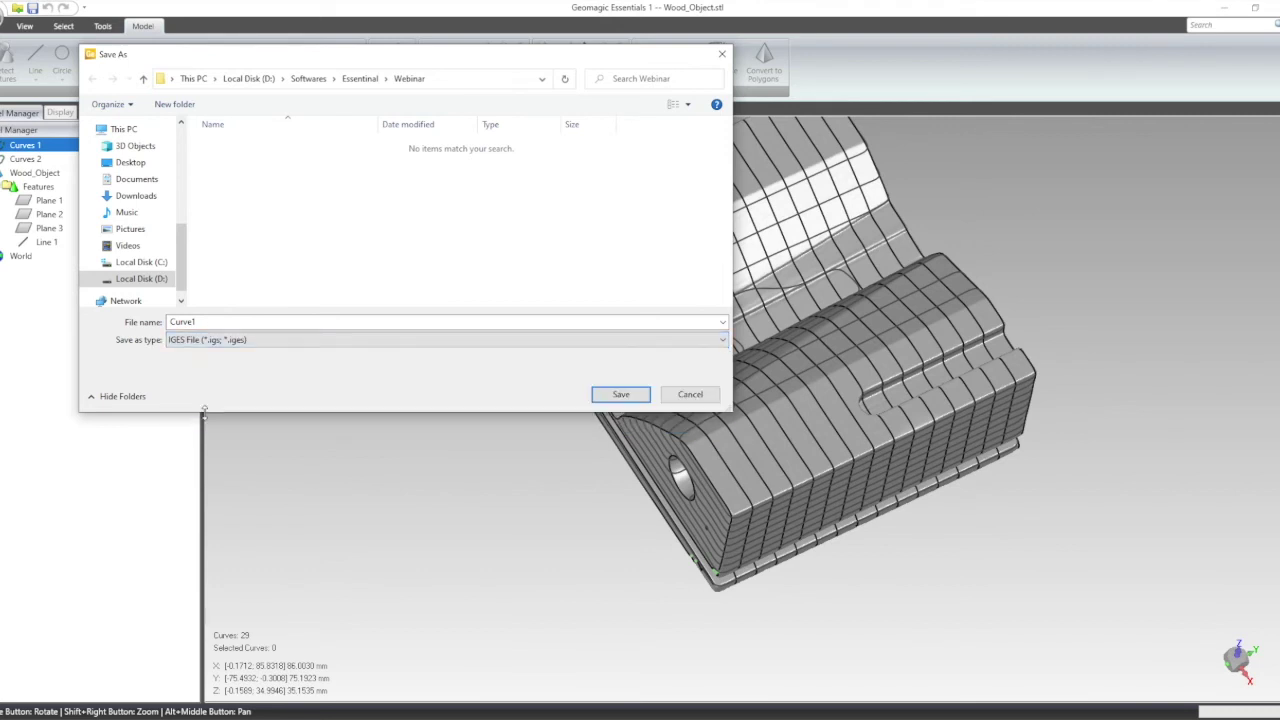
pyautogui.click(605, 395)
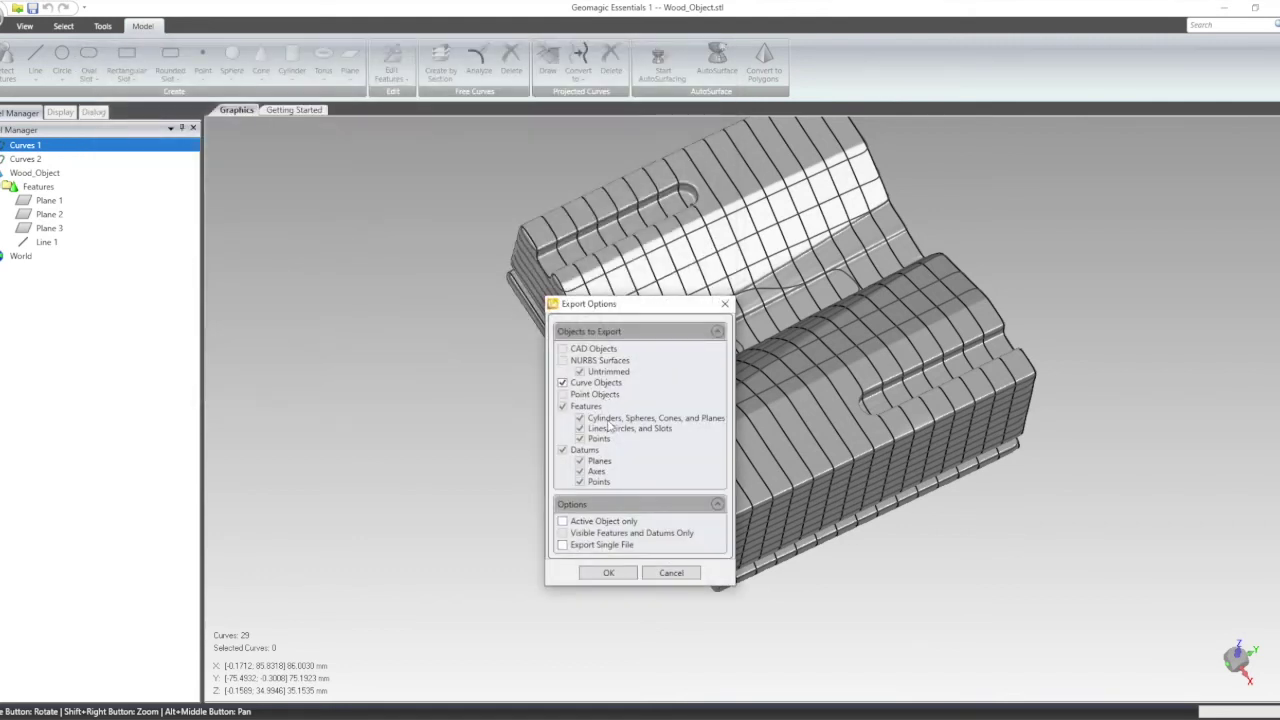
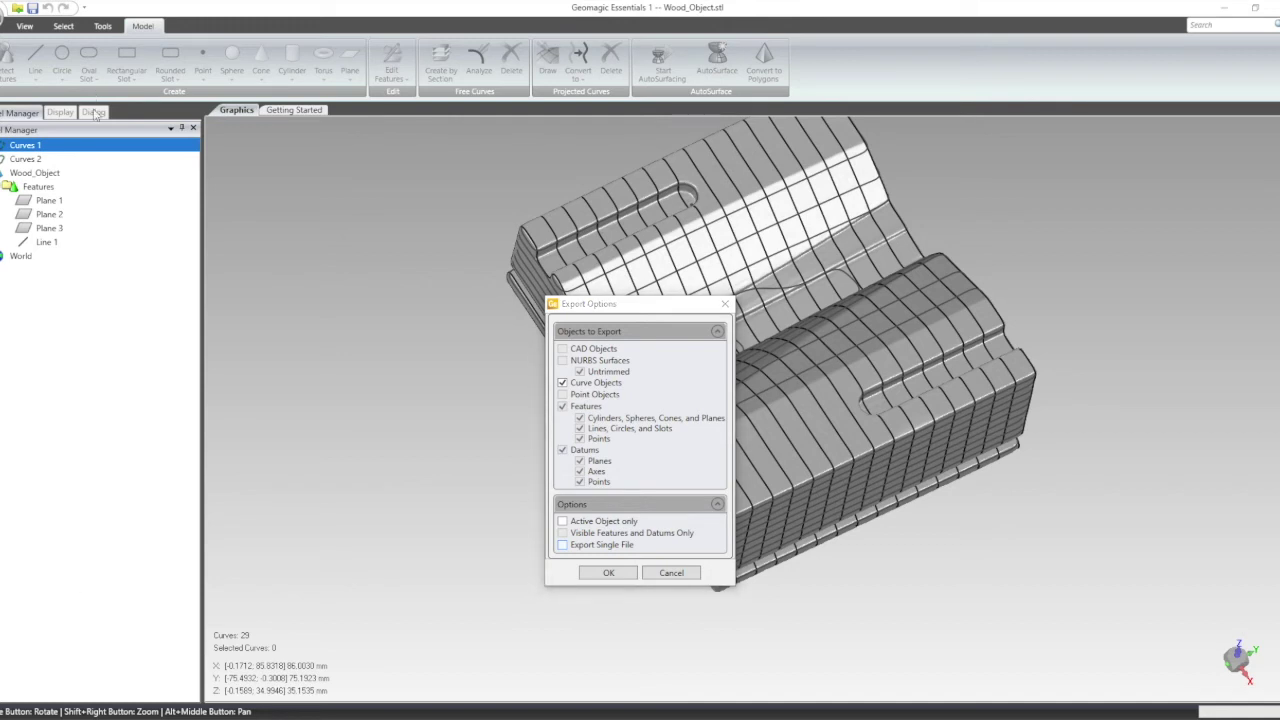
pyautogui.click(563, 545)
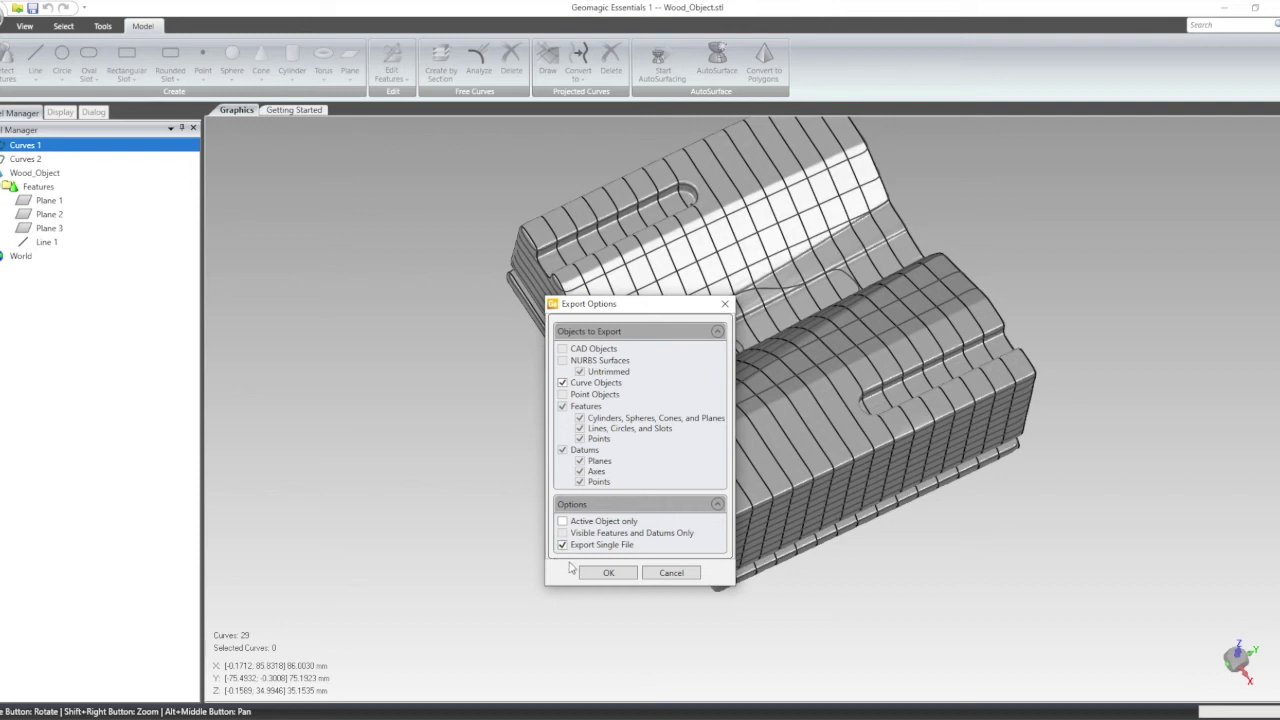
pyautogui.click(595, 573)
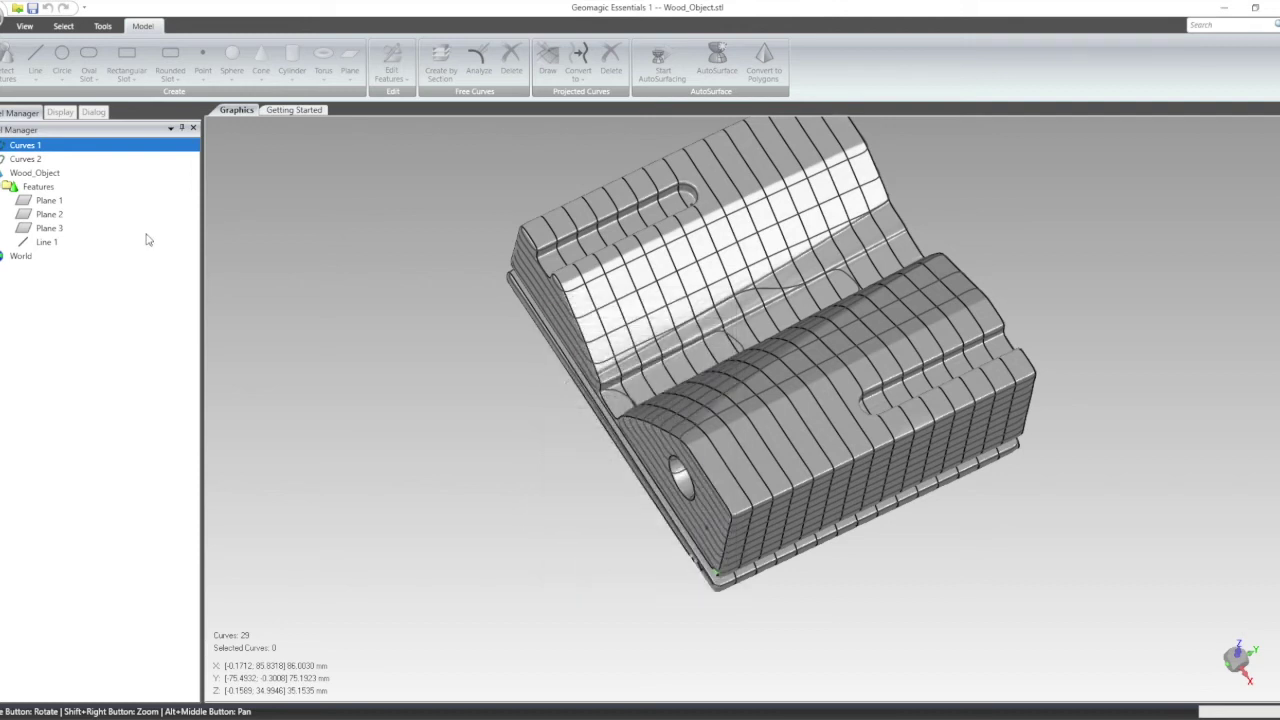
# Step: Save the Curves 2 group as an IGES file named Curve2 in the Webinar folder, without replacing Curve1
pyautogui.click(24, 160)
pyautogui.rightClick(24, 160)
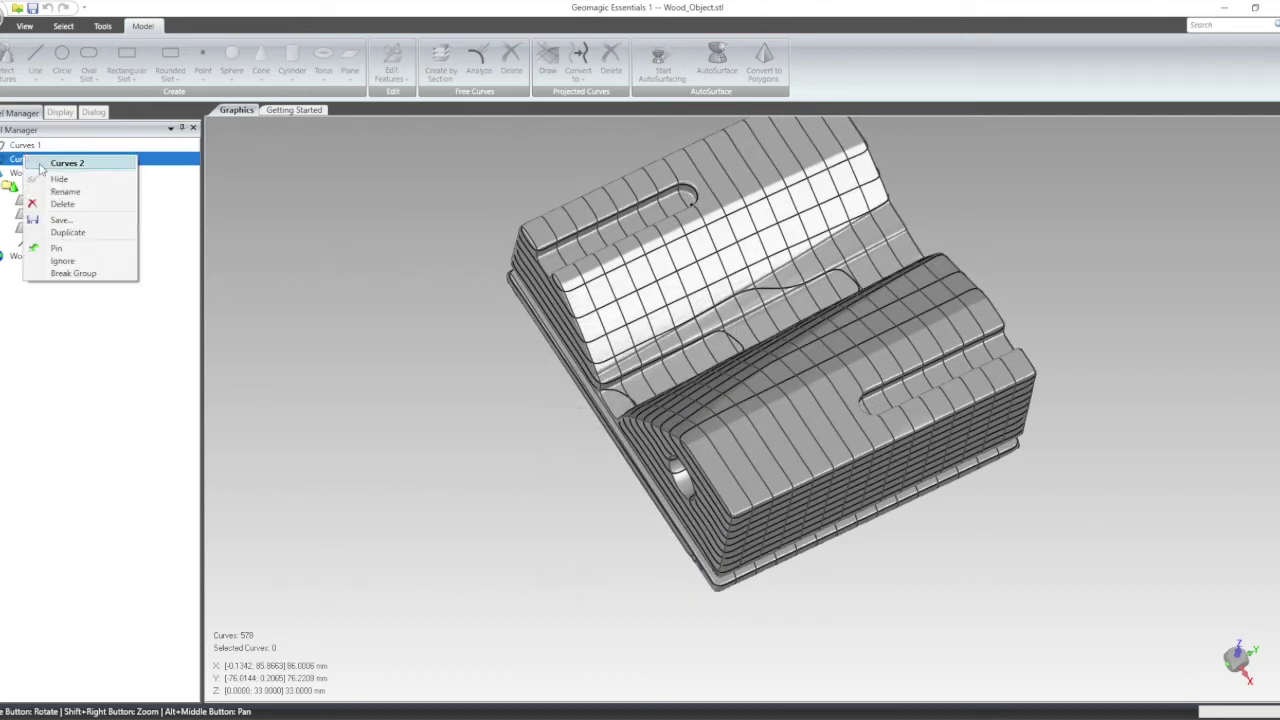
pyautogui.click(60, 220)
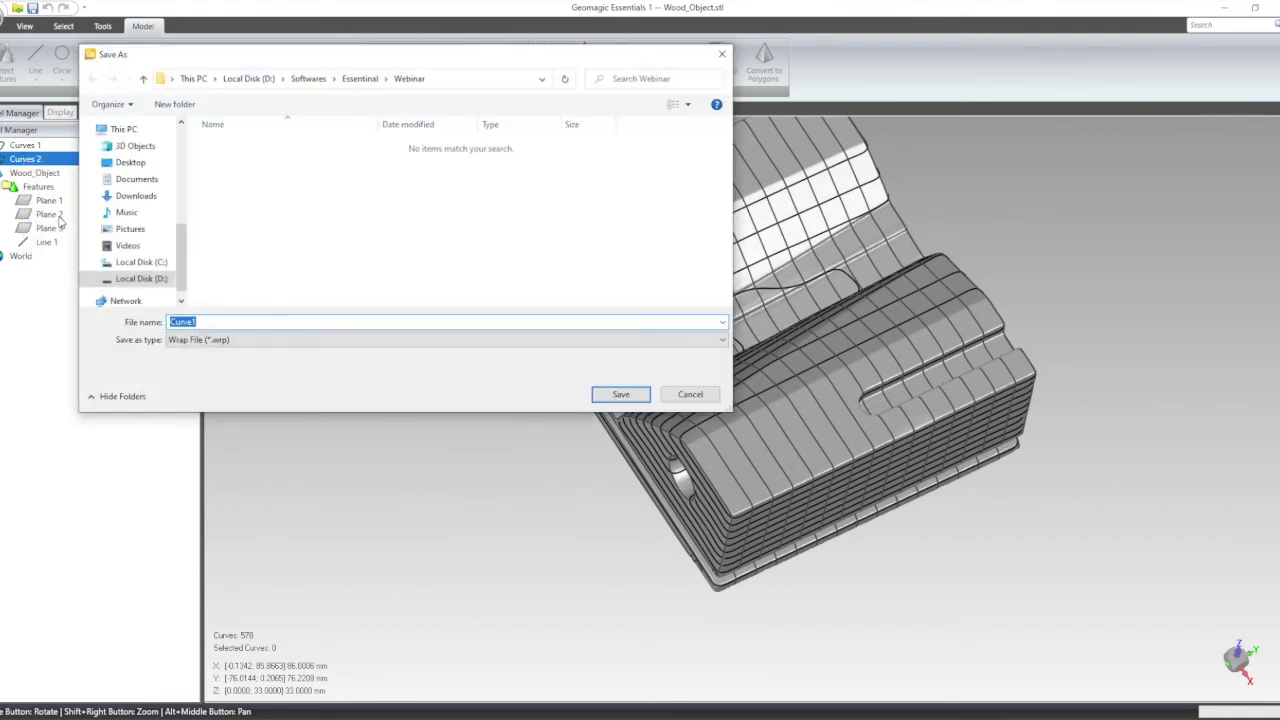
pyautogui.click(310, 340)
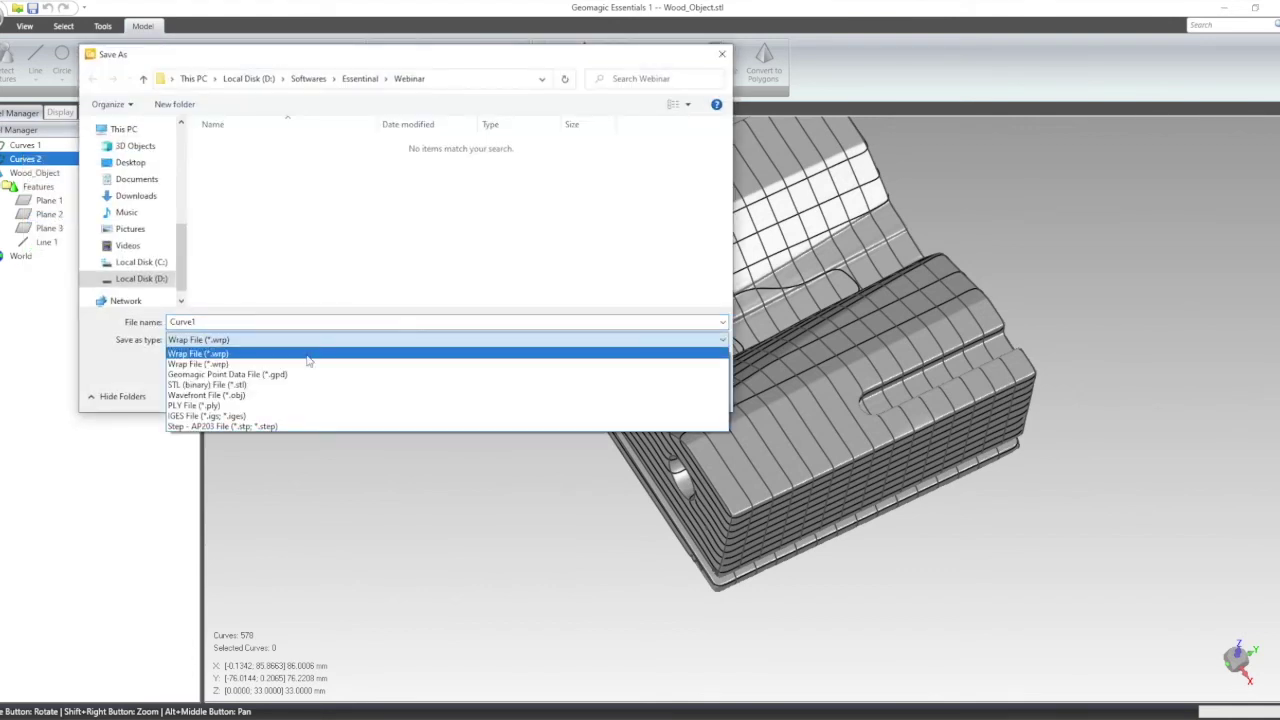
pyautogui.click(303, 415)
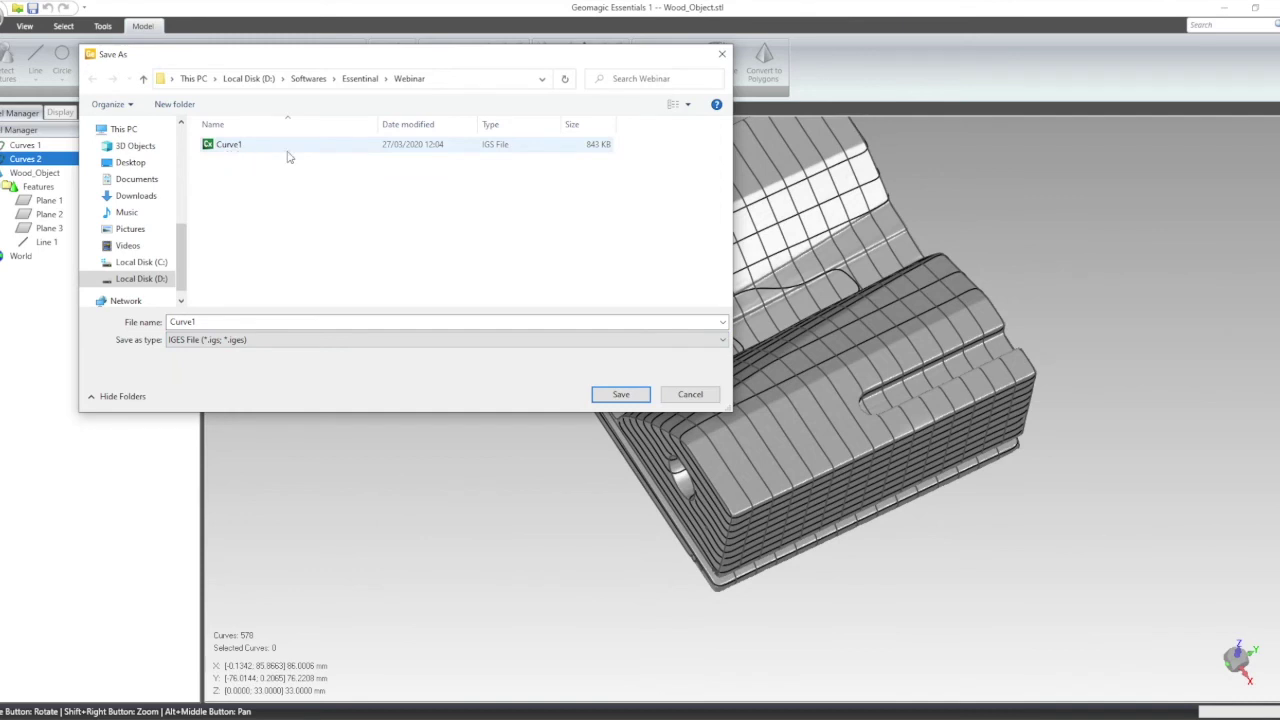
pyautogui.click(615, 394)
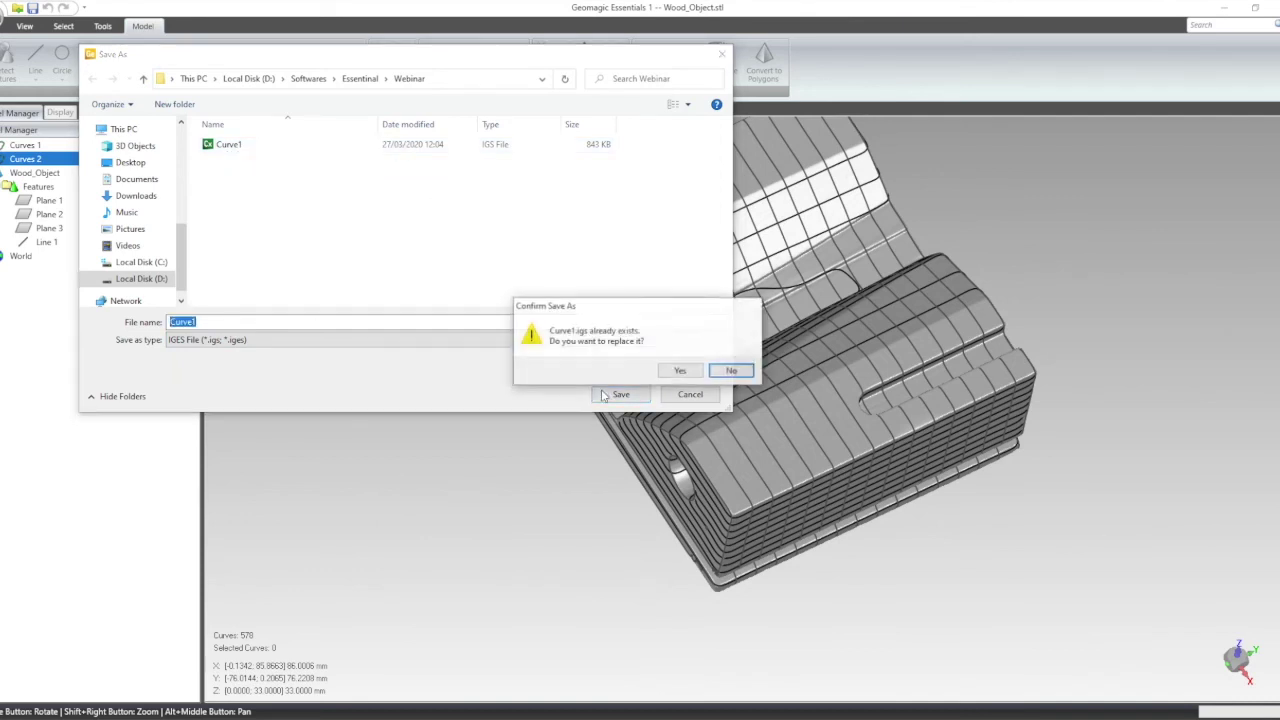
pyautogui.click(743, 371)
pyautogui.click(205, 322)
pyautogui.press('BackSpace')
pyautogui.write('2')
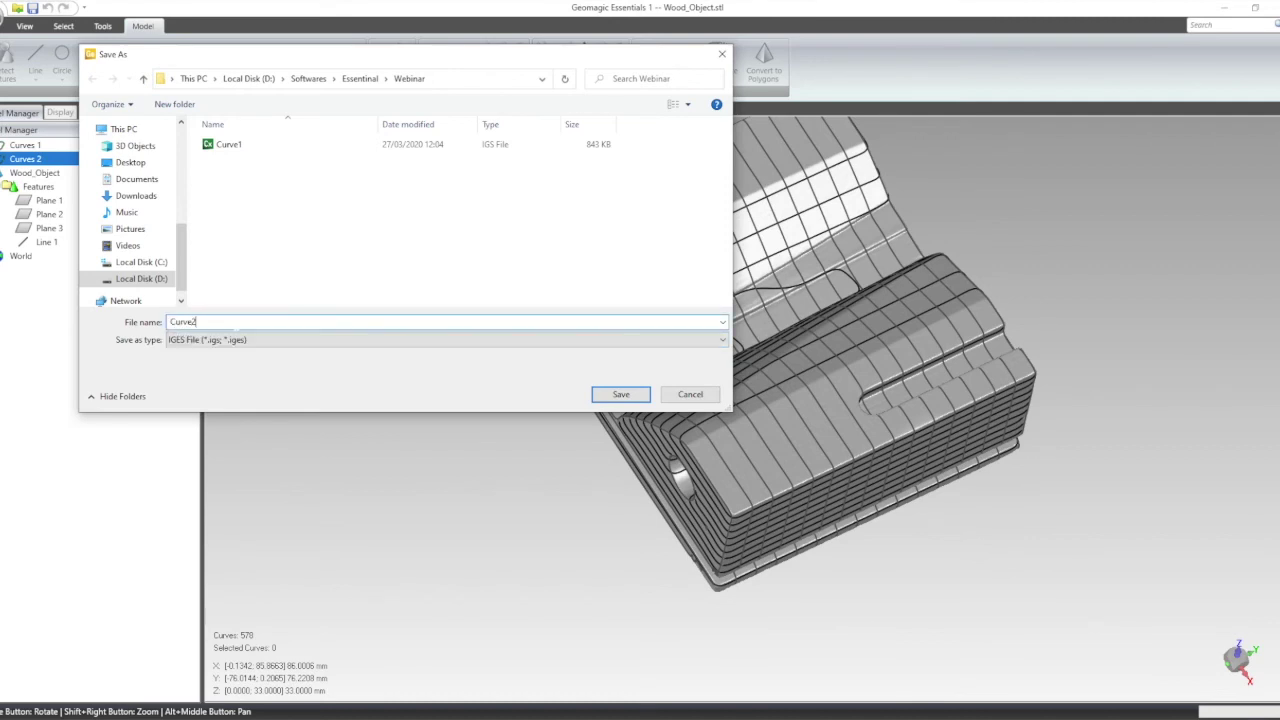
pyautogui.click(633, 395)
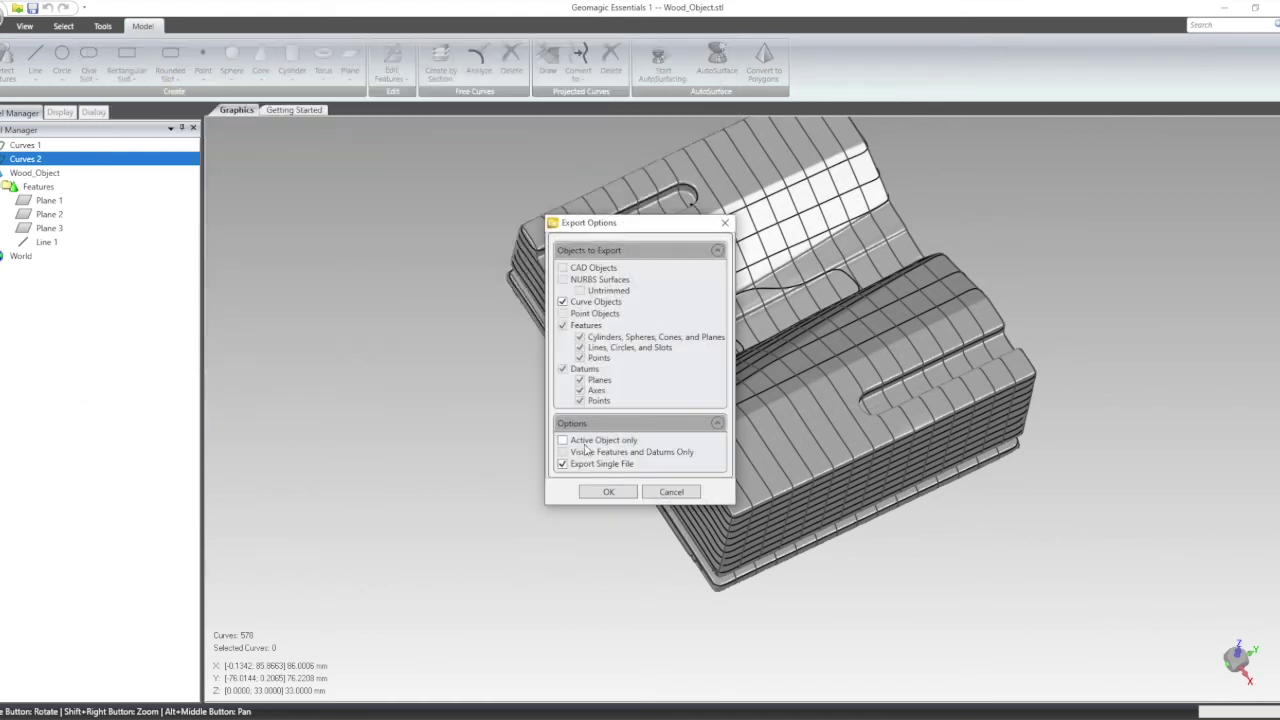
# Step: Export the Curve2 sections with Export Single File disabled, and check the exported IGES files in the Webinar folder in File Explorer
pyautogui.click(563, 465)
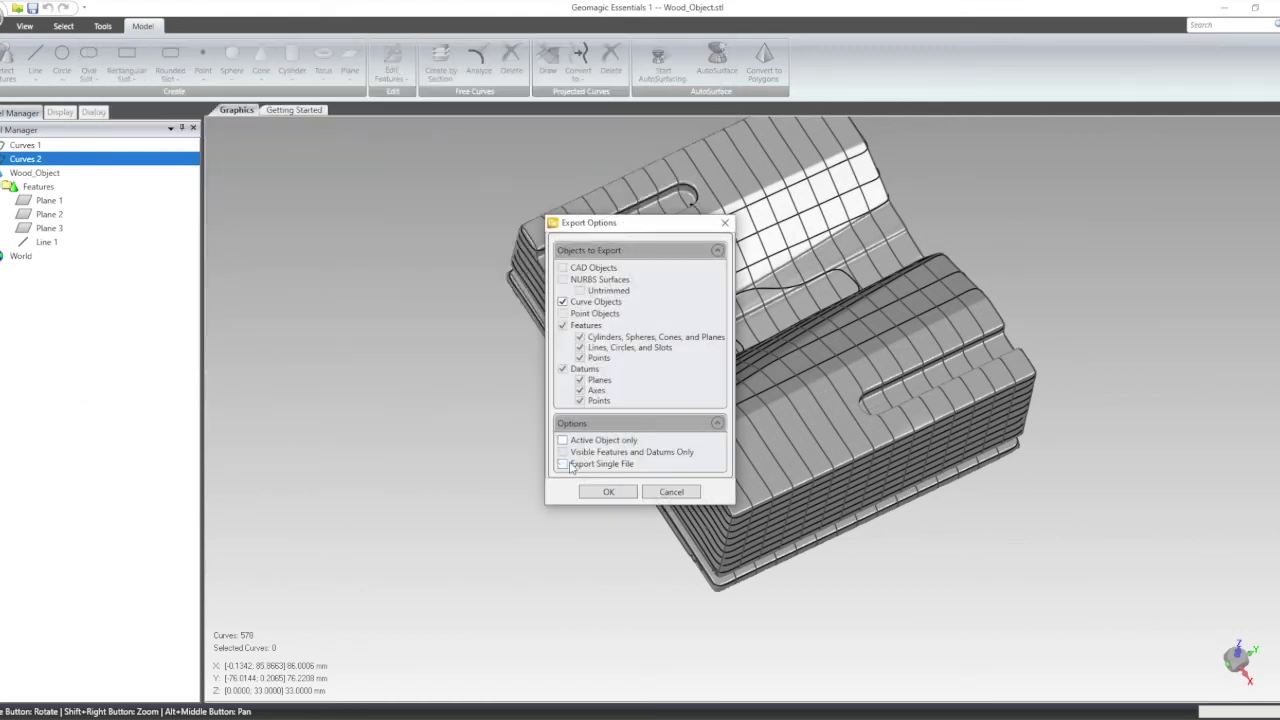
pyautogui.click(610, 492)
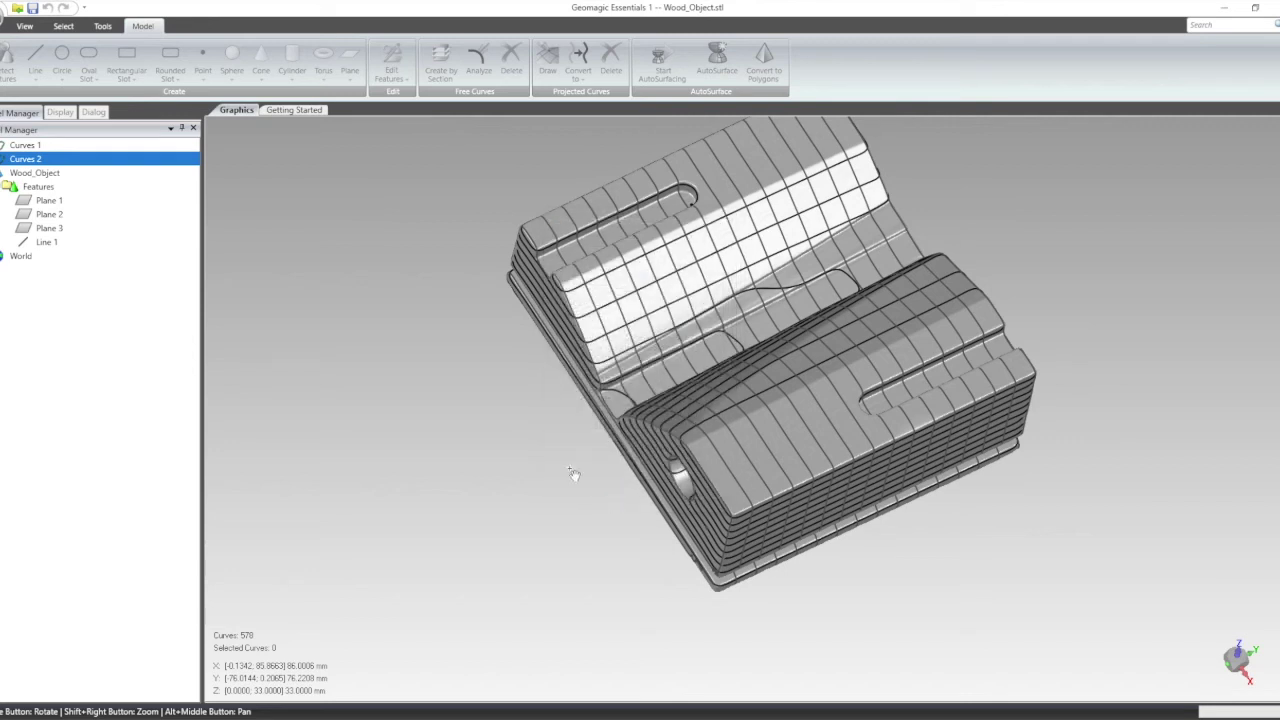
pyautogui.click(472, 714)
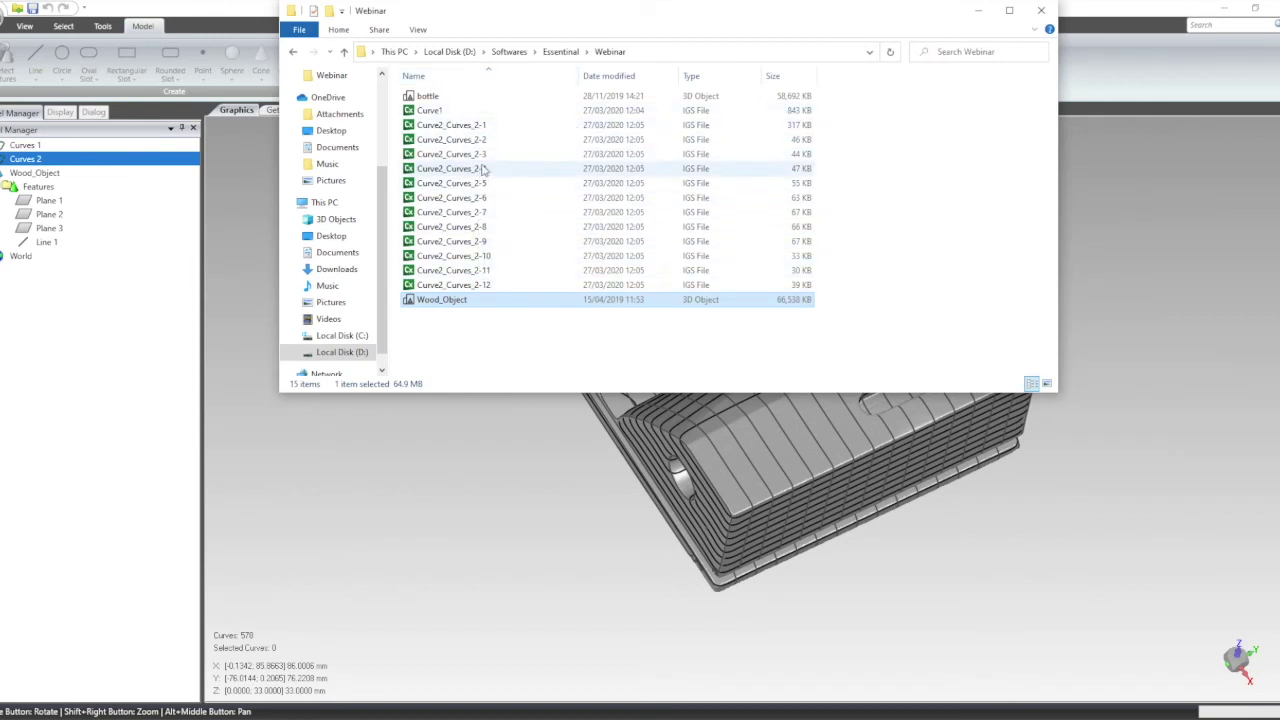
pyautogui.click(978, 10)
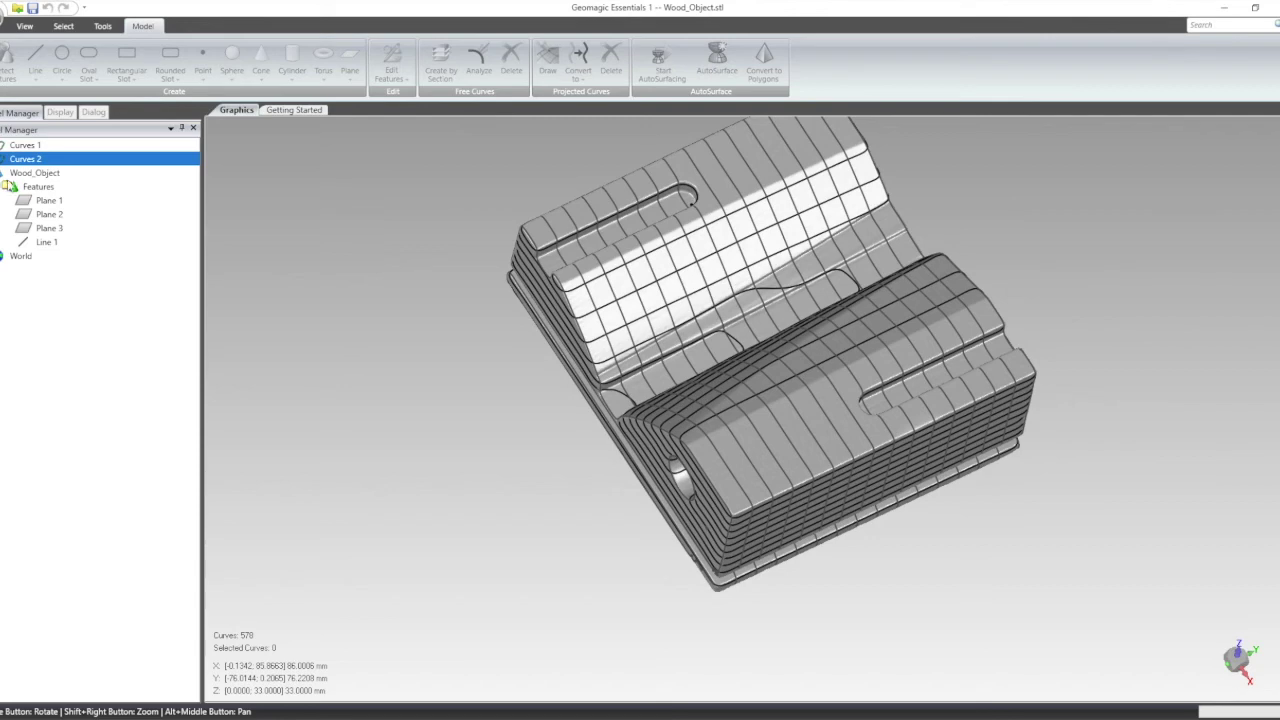
# Step: Hide the Curves 1 and Curves 2 groups together and make the Wood_Object mesh active
pyautogui.click(30, 174)
pyautogui.moveTo(1058, 368); pyautogui.dragTo(968, 282, button='middle')
pyautogui.click(30, 146)
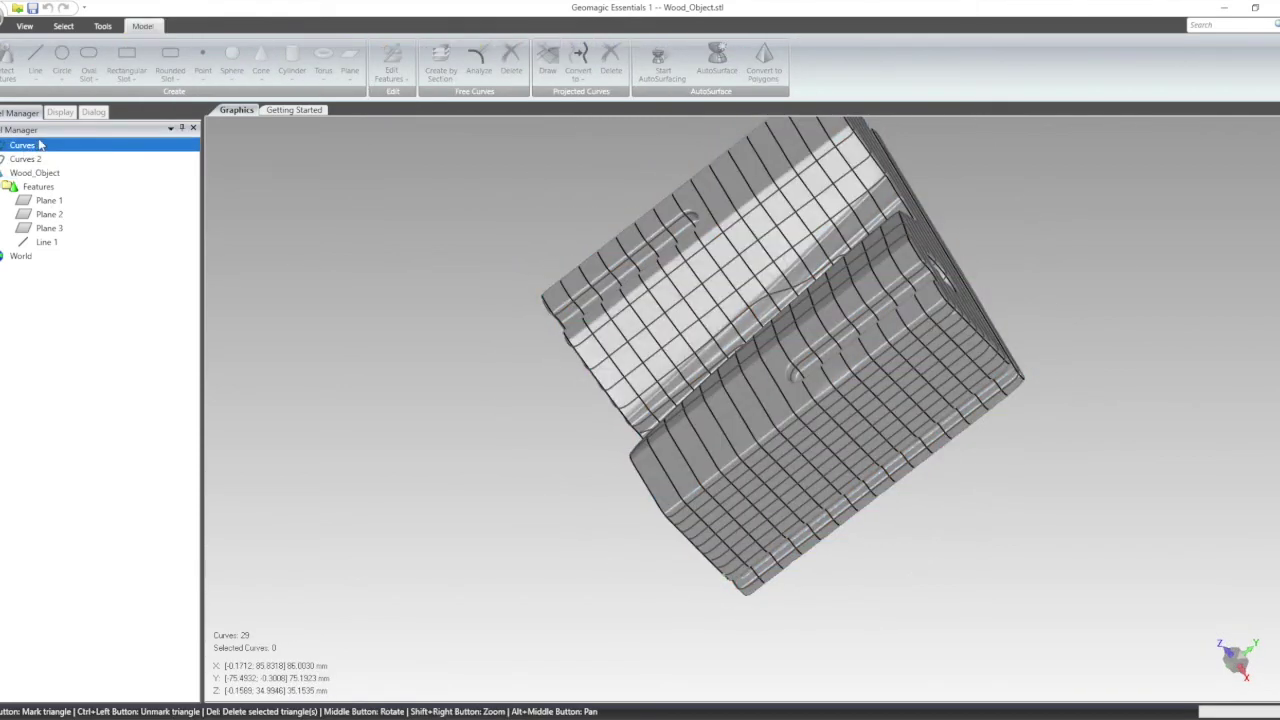
pyautogui.keyDown('ctrl'); pyautogui.click(40, 160); pyautogui.keyUp('ctrl')
pyautogui.rightClick(33, 158)
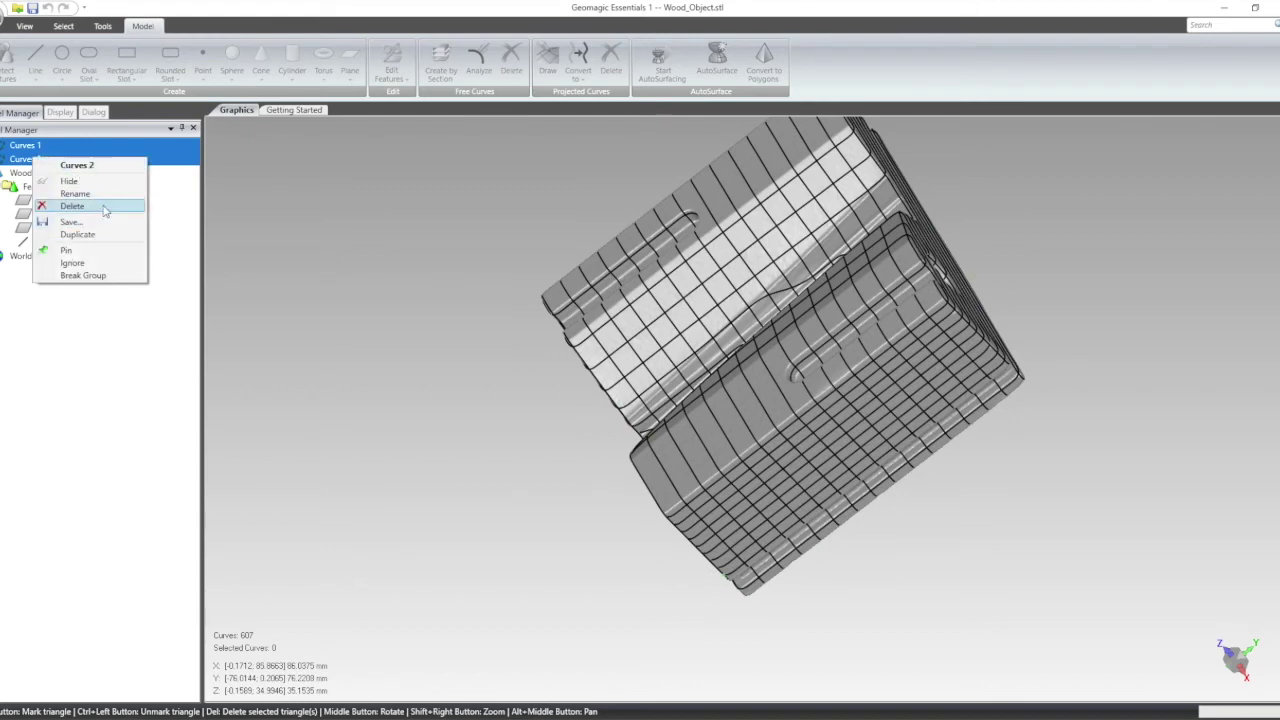
pyautogui.click(90, 182)
pyautogui.moveTo(603, 280); pyautogui.dragTo(420, 487, button='middle')
pyautogui.scroll(2, 645, 482)
pyautogui.scroll(-4, 571, 541)
pyautogui.scroll(1, 922, 456)
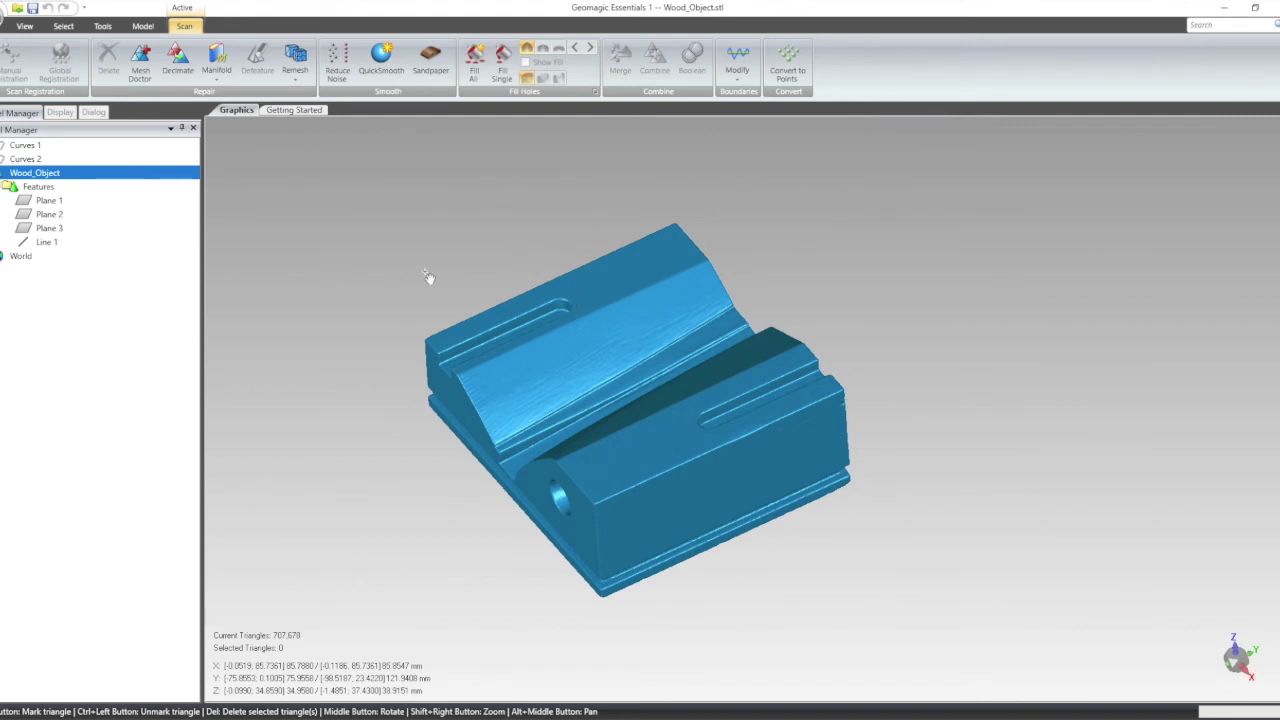
# Step: Compute the volume of the Wood_Object mesh and dismiss the result
pyautogui.click(140, 27)
pyautogui.click(104, 26)
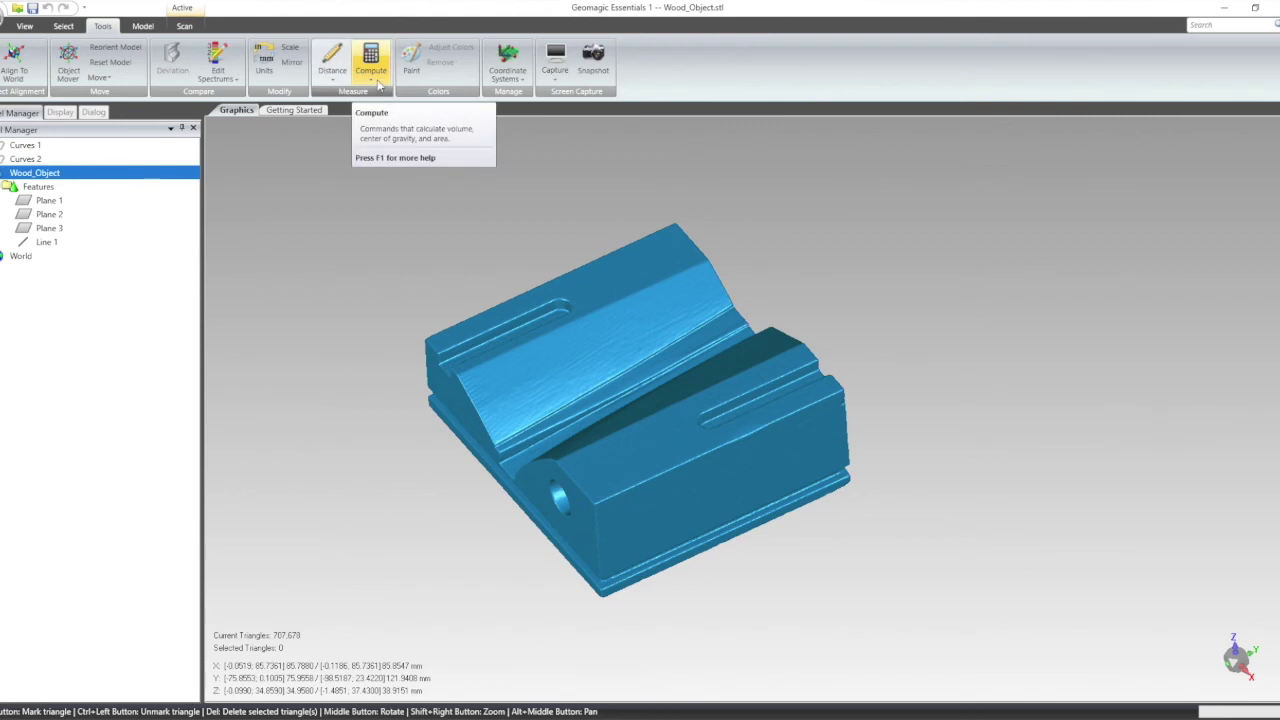
pyautogui.click(377, 83)
pyautogui.click(402, 94)
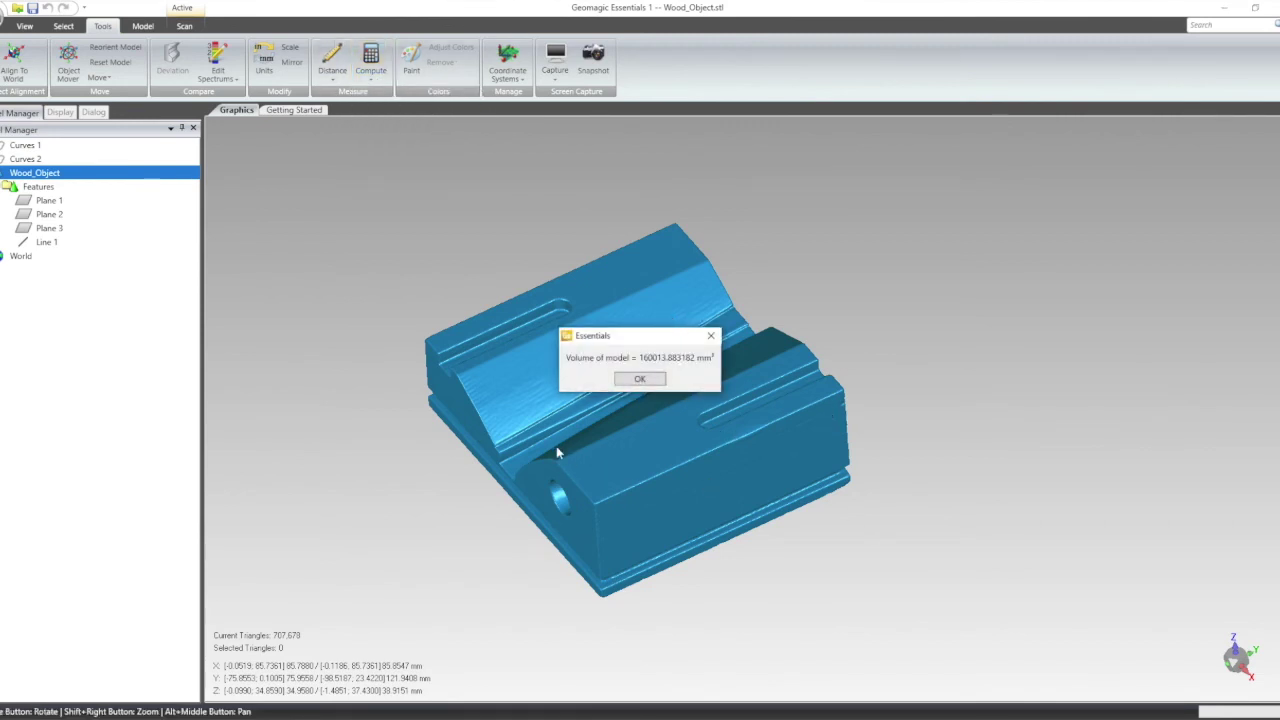
pyautogui.click(640, 379)
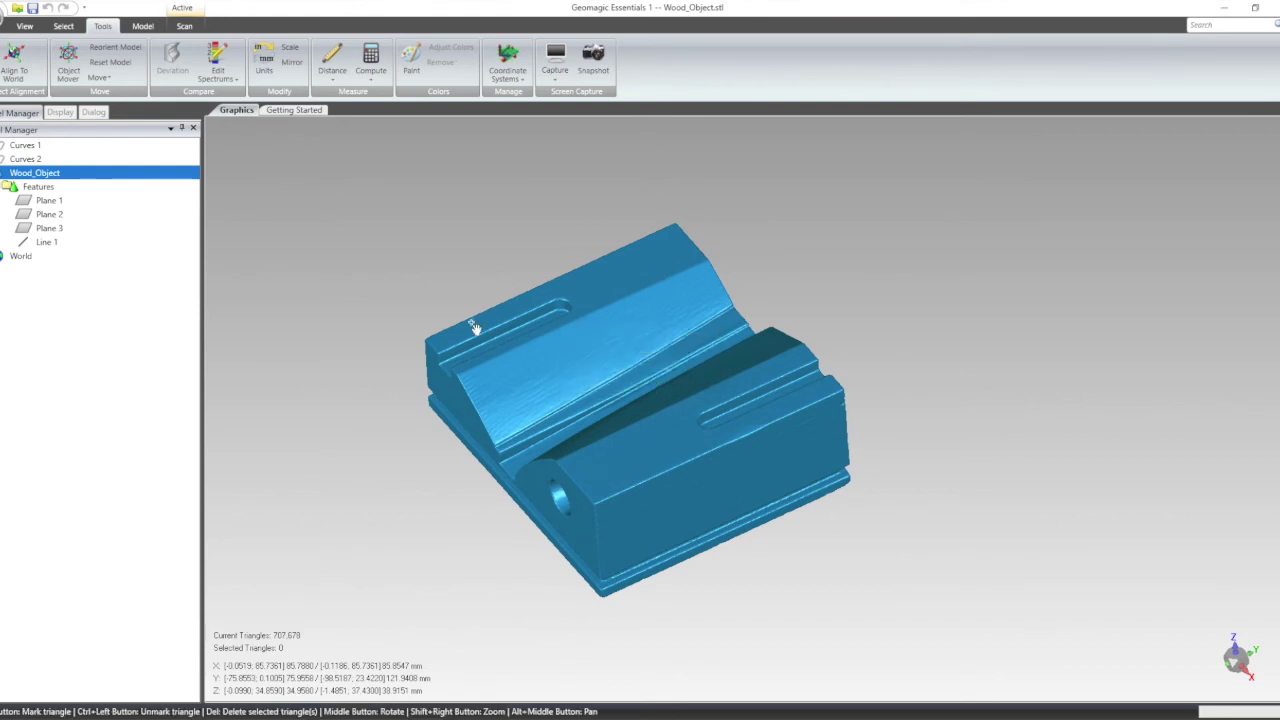
# Step: Compute the center of gravity of Wood_Object and create a point feature at that location
pyautogui.click(371, 84)
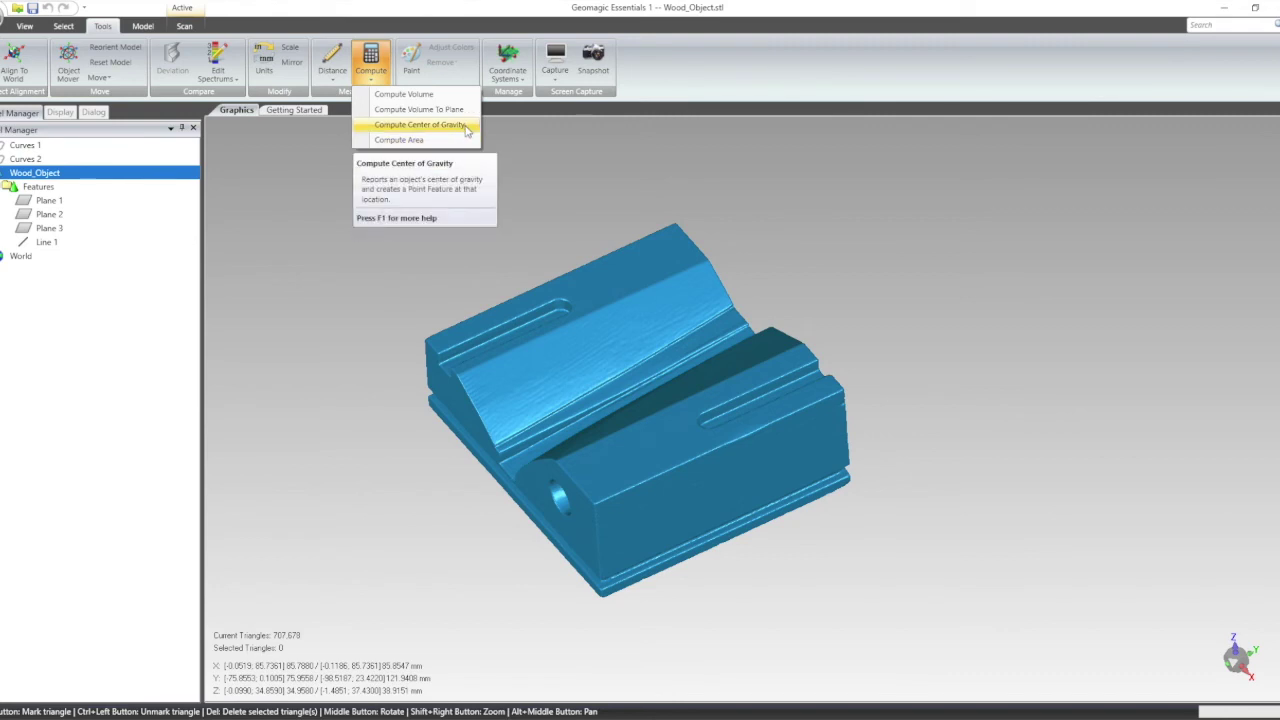
pyautogui.click(420, 124)
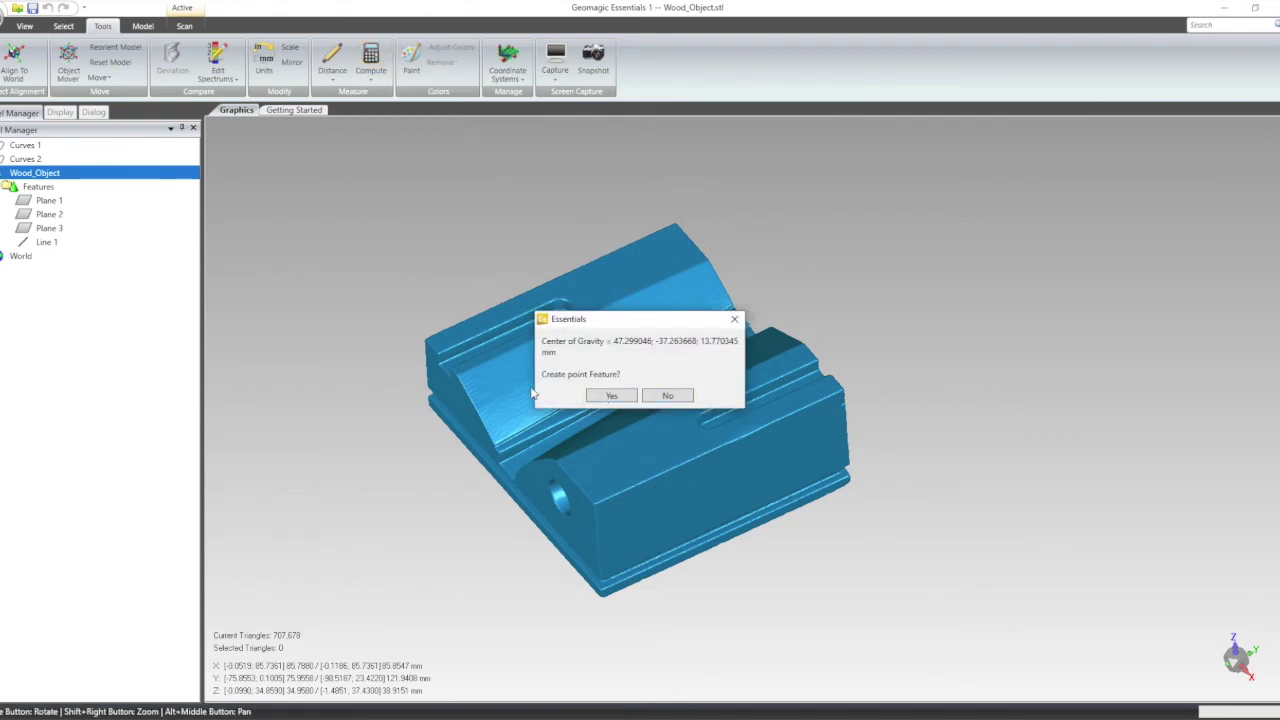
pyautogui.click(600, 397)
# Step: Select the Center of Gravity feature and examine its location inside the mesh with transparency temporarily switched on
pyautogui.moveTo(591, 366); pyautogui.dragTo(1040, 350, button='middle')
pyautogui.scroll(4, 603, 440)
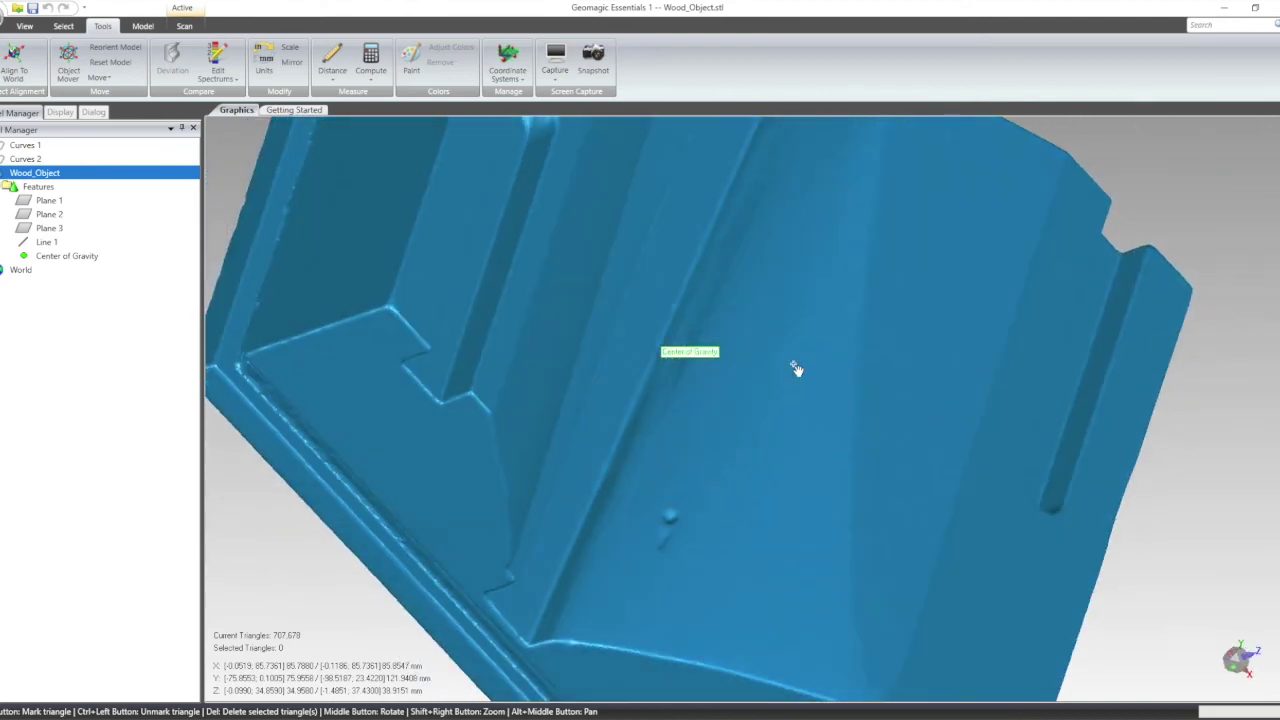
pyautogui.click(49, 258)
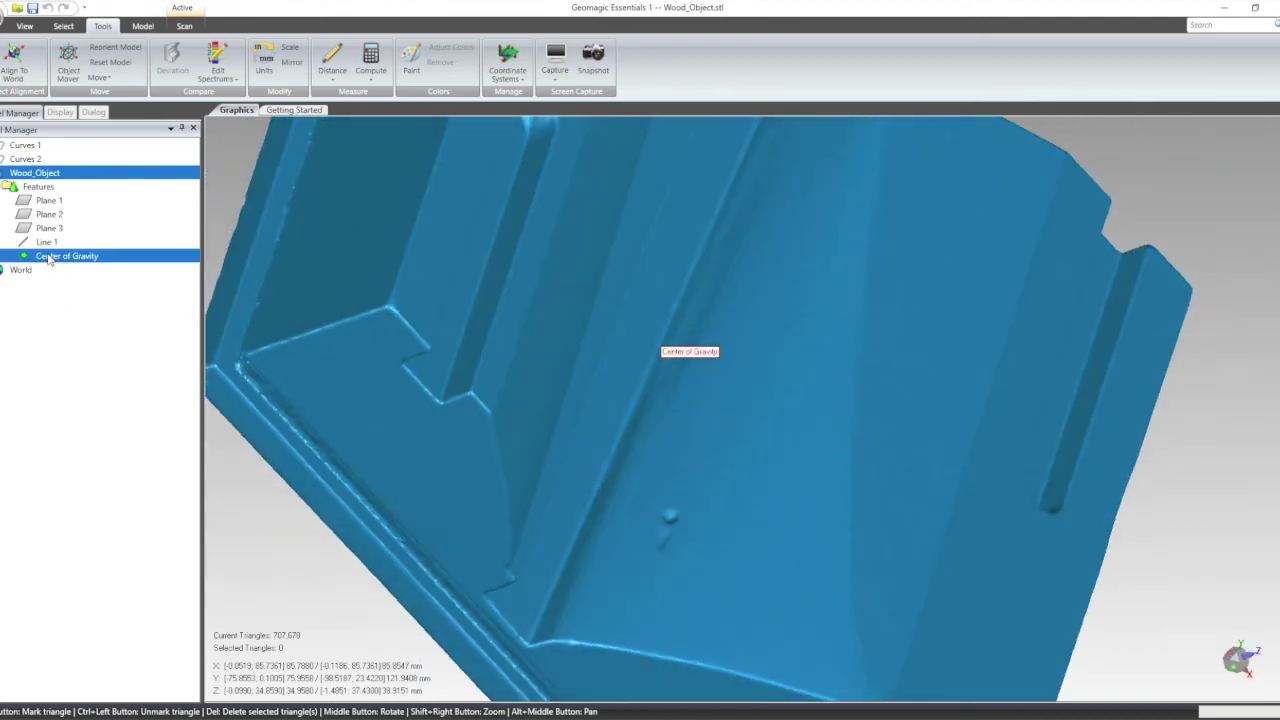
pyautogui.moveTo(803, 414); pyautogui.dragTo(573, 215, button='middle')
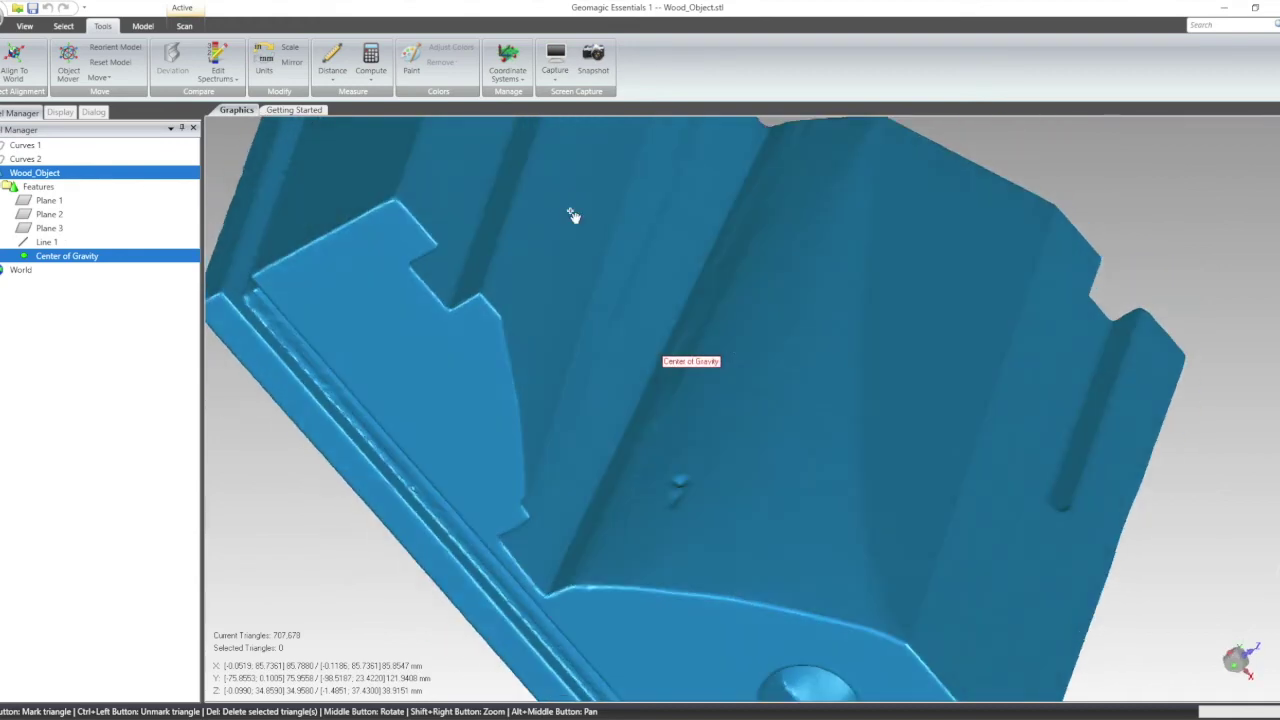
pyautogui.click(59, 112)
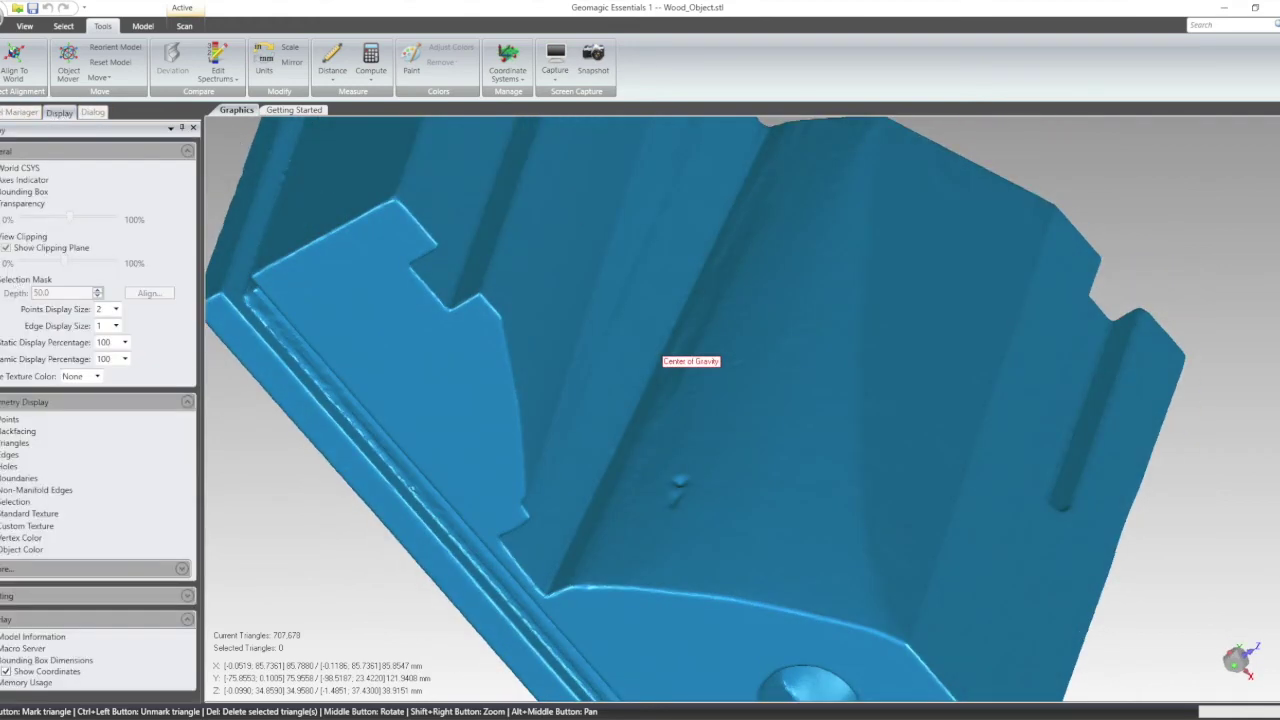
pyautogui.click(4, 204)
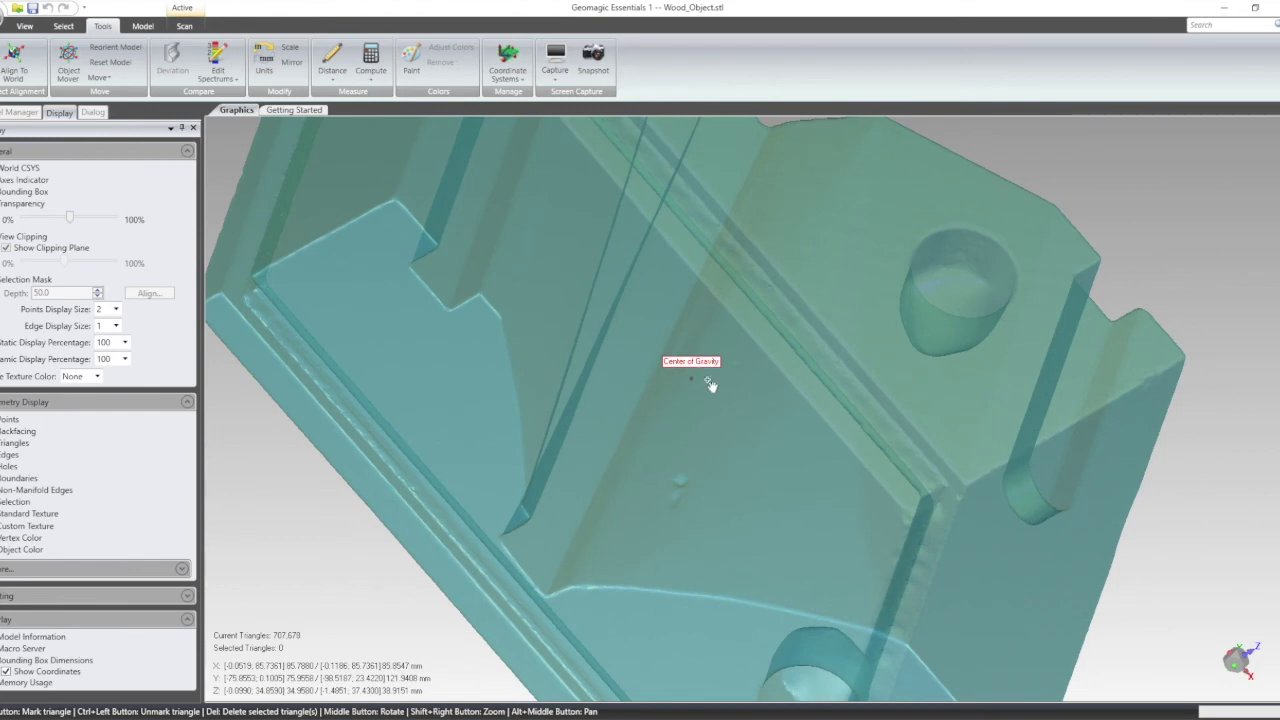
pyautogui.scroll(-5, 706, 390)
pyautogui.moveTo(760, 429); pyautogui.dragTo(700, 420, button='middle')
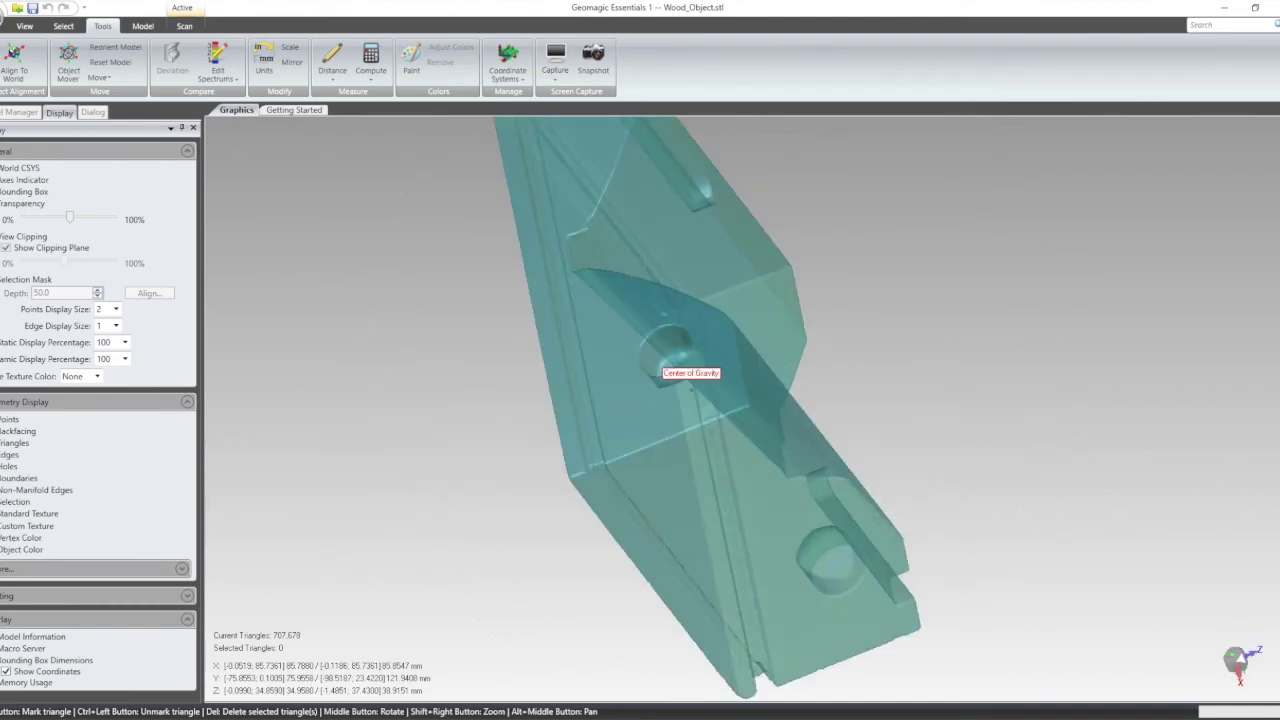
pyautogui.click(3, 204)
pyautogui.click(18, 112)
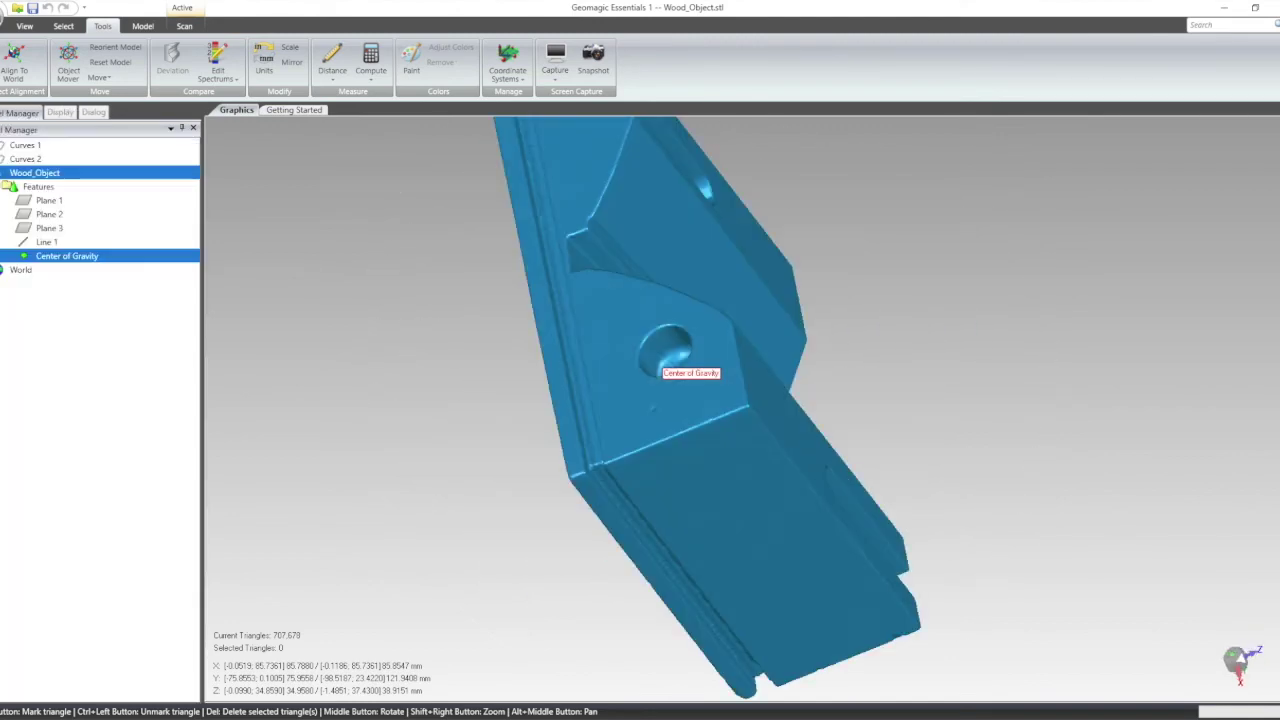
pyautogui.moveTo(896, 300); pyautogui.dragTo(832, 325, button='middle')
pyautogui.moveTo(424, 369); pyautogui.dragTo(410, 341, button='middle')
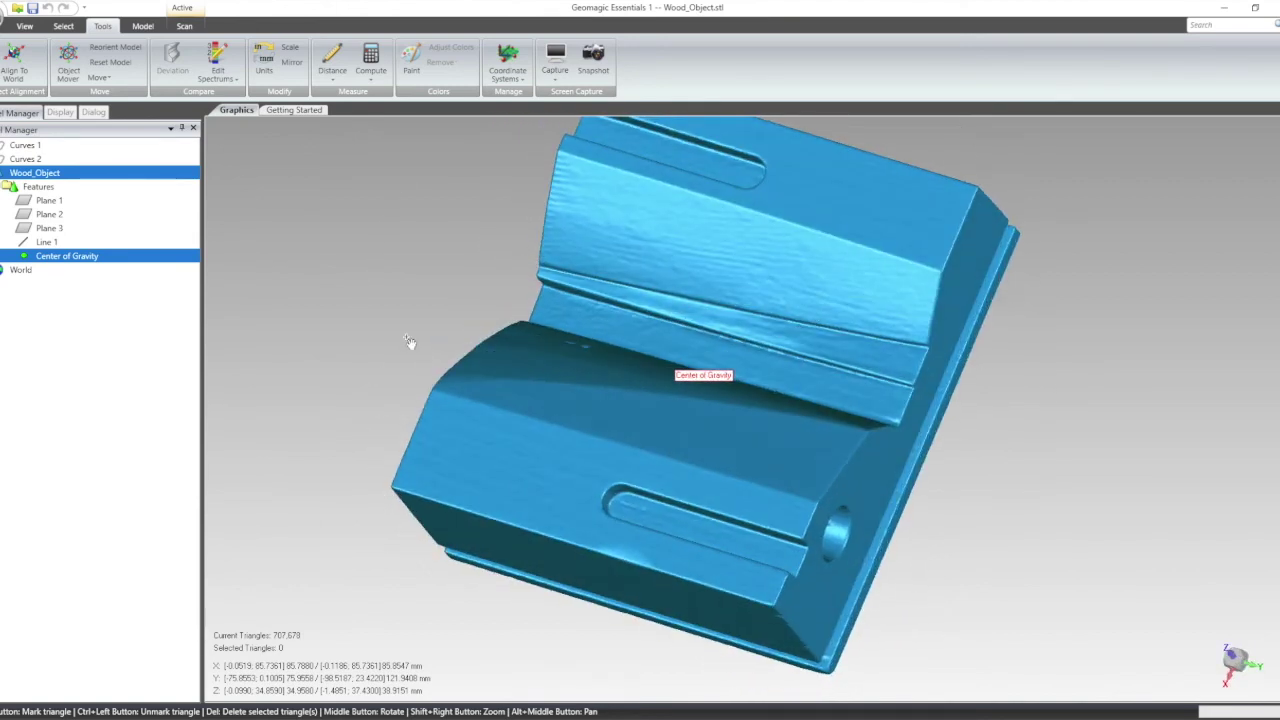
# Step: Start AutoSurfacing on Wood_Object and generate its surfaces with AutoSurface, keeping the proposed settings
pyautogui.click(186, 25)
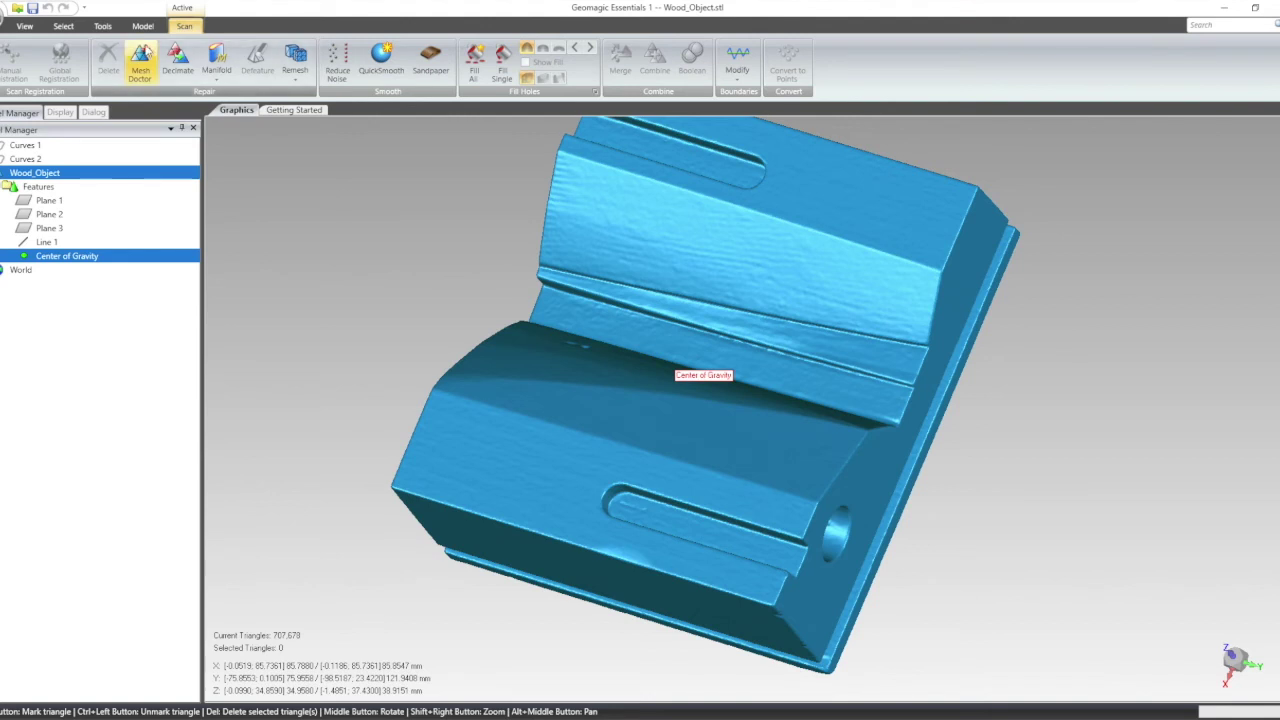
pyautogui.click(143, 25)
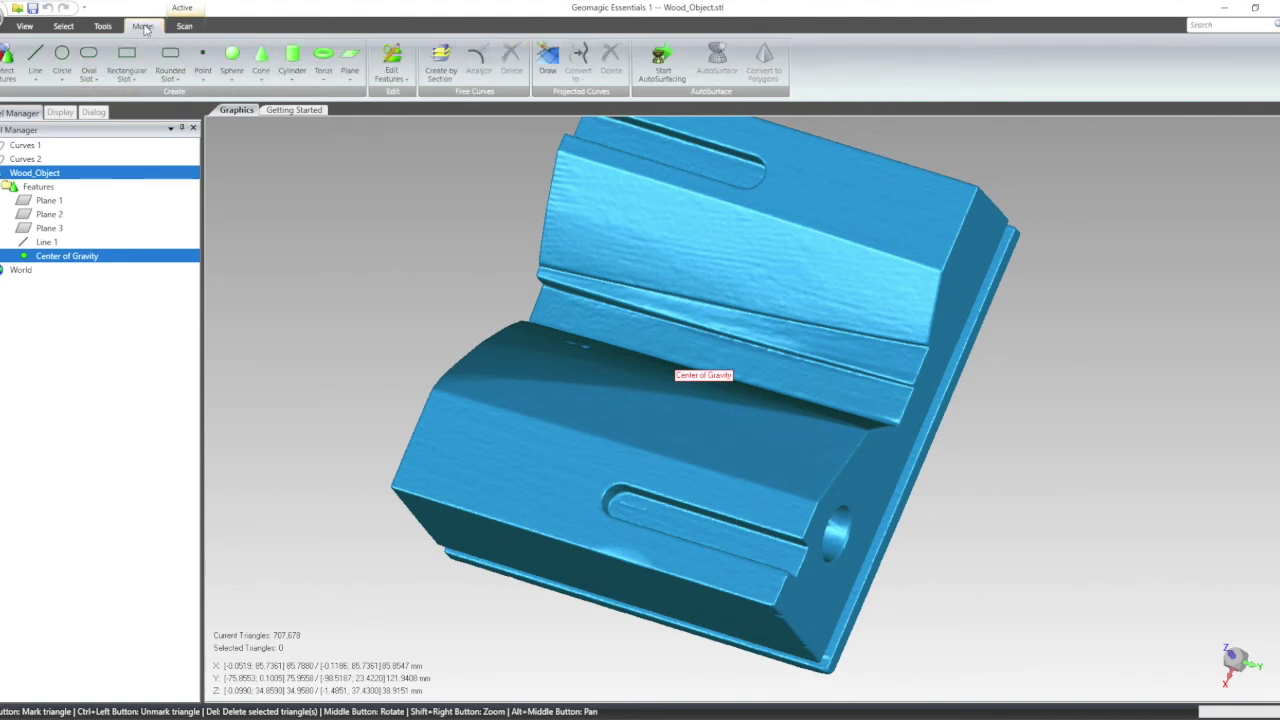
pyautogui.click(659, 68)
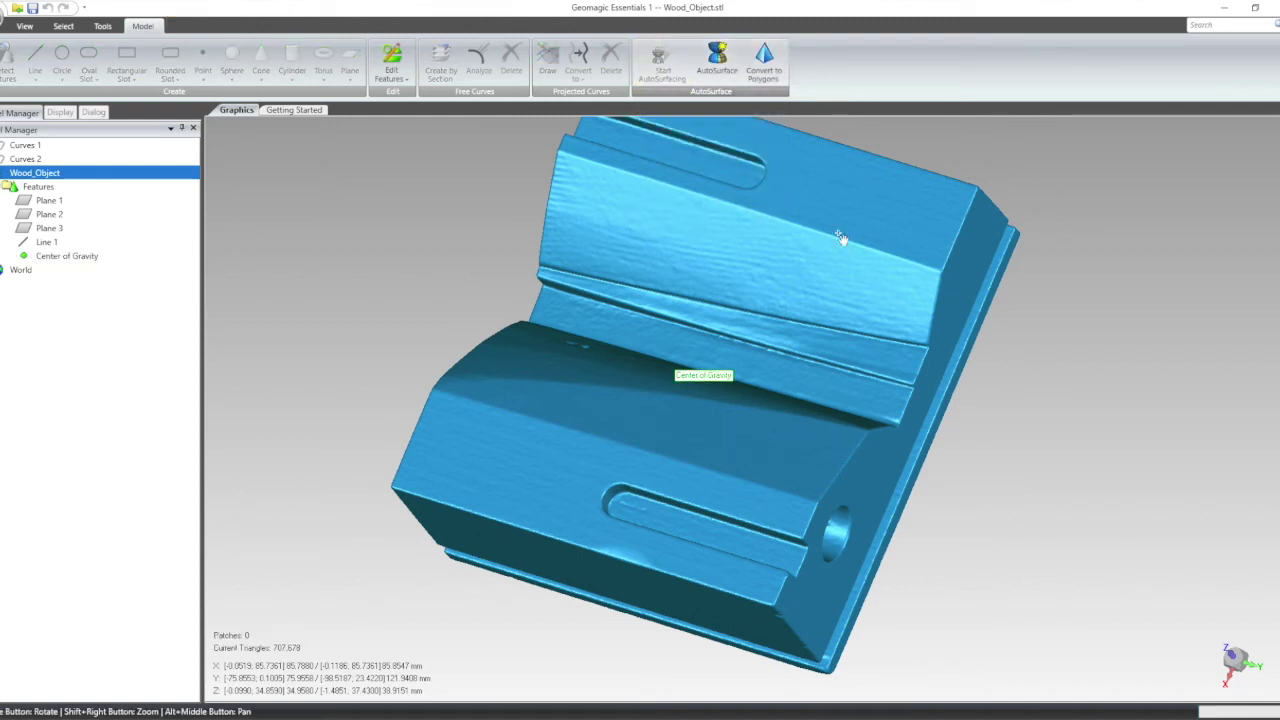
pyautogui.moveTo(991, 420); pyautogui.dragTo(800, 287, button='middle')
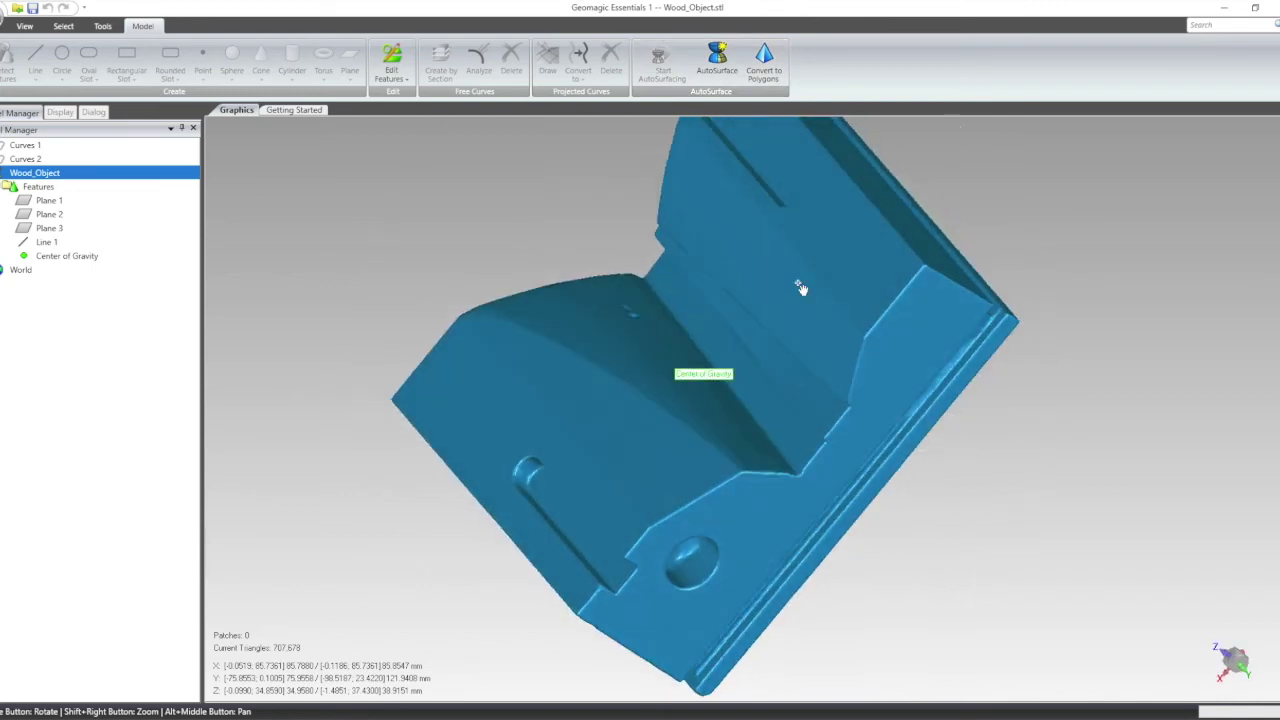
pyautogui.click(716, 66)
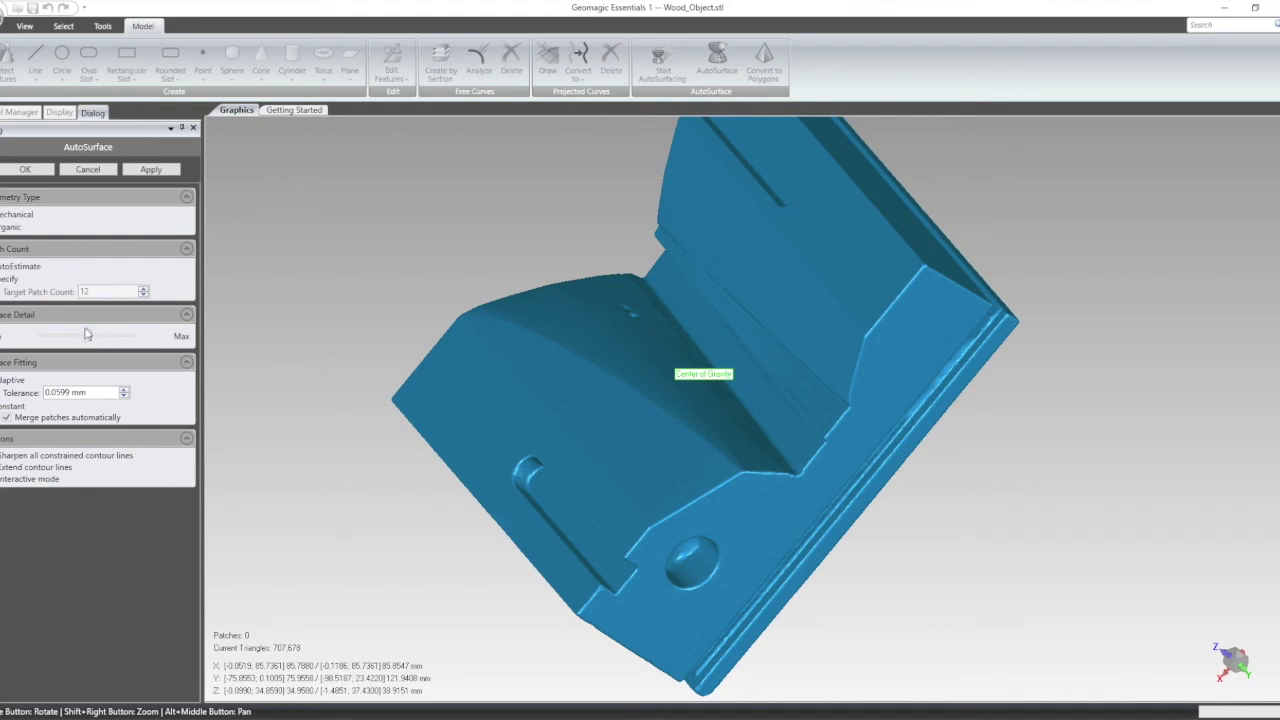
pyautogui.click(151, 171)
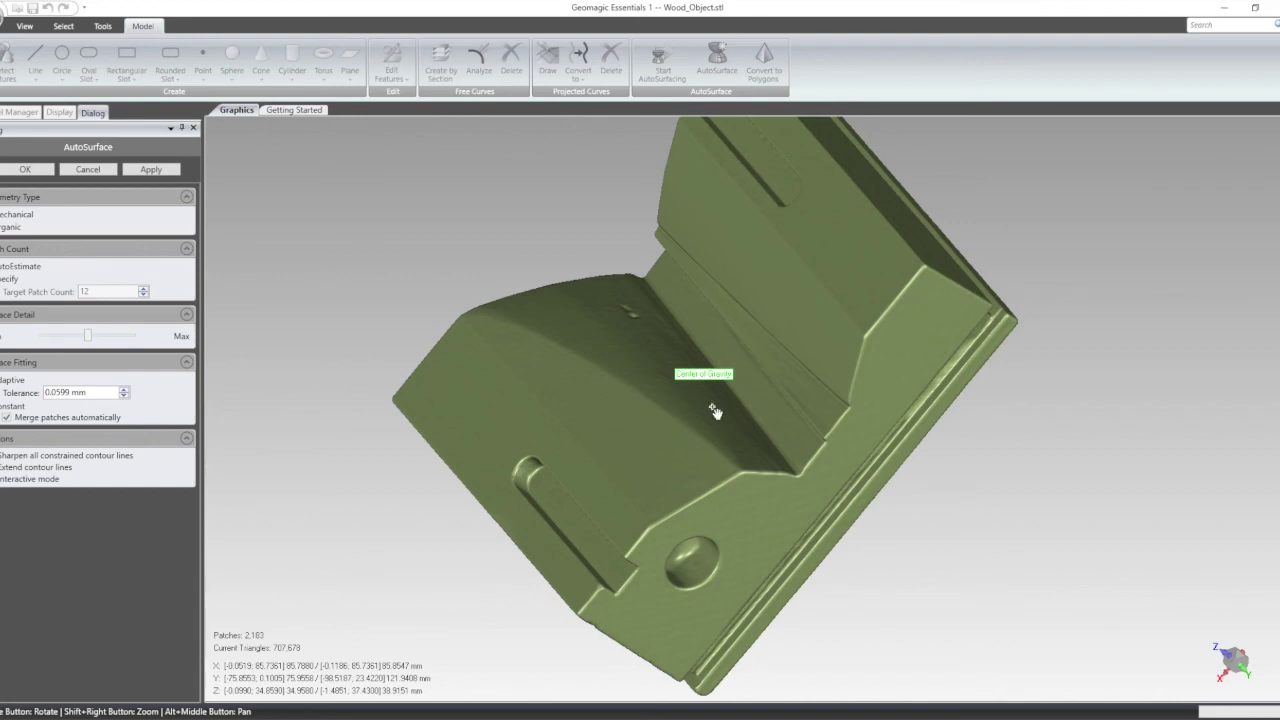
pyautogui.moveTo(606, 410); pyautogui.dragTo(900, 385, button='middle')
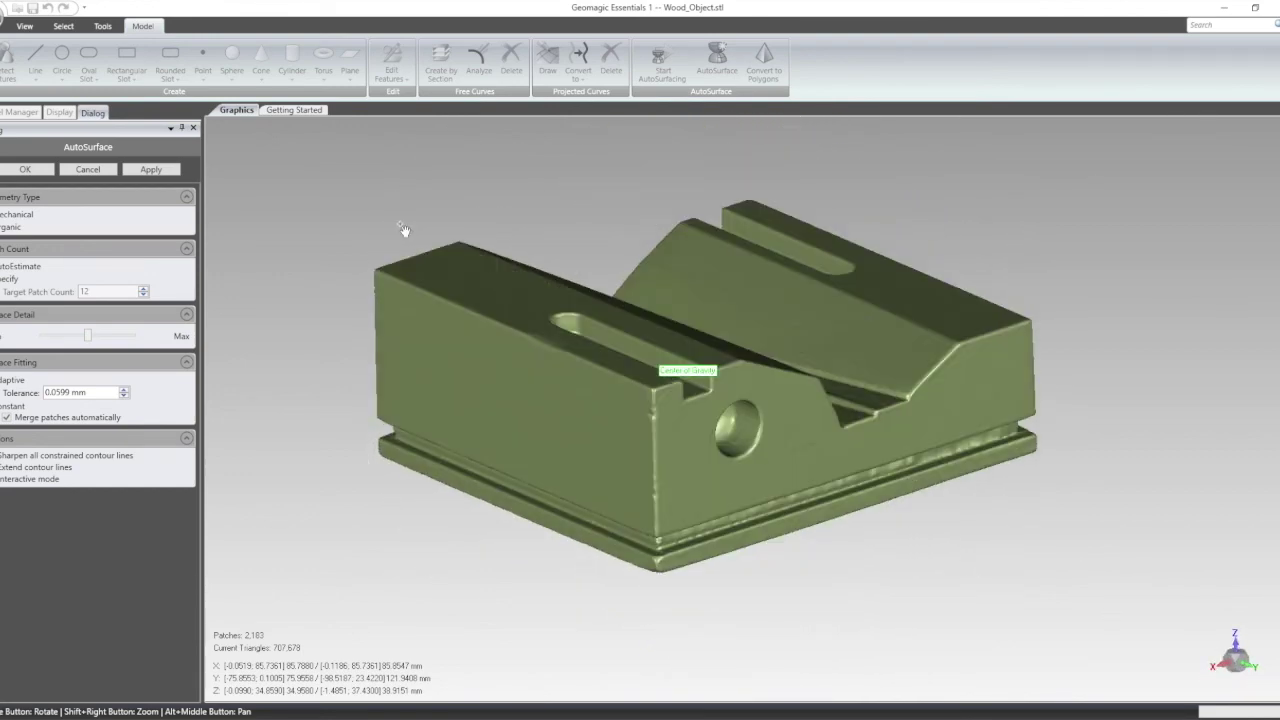
pyautogui.click(22, 169)
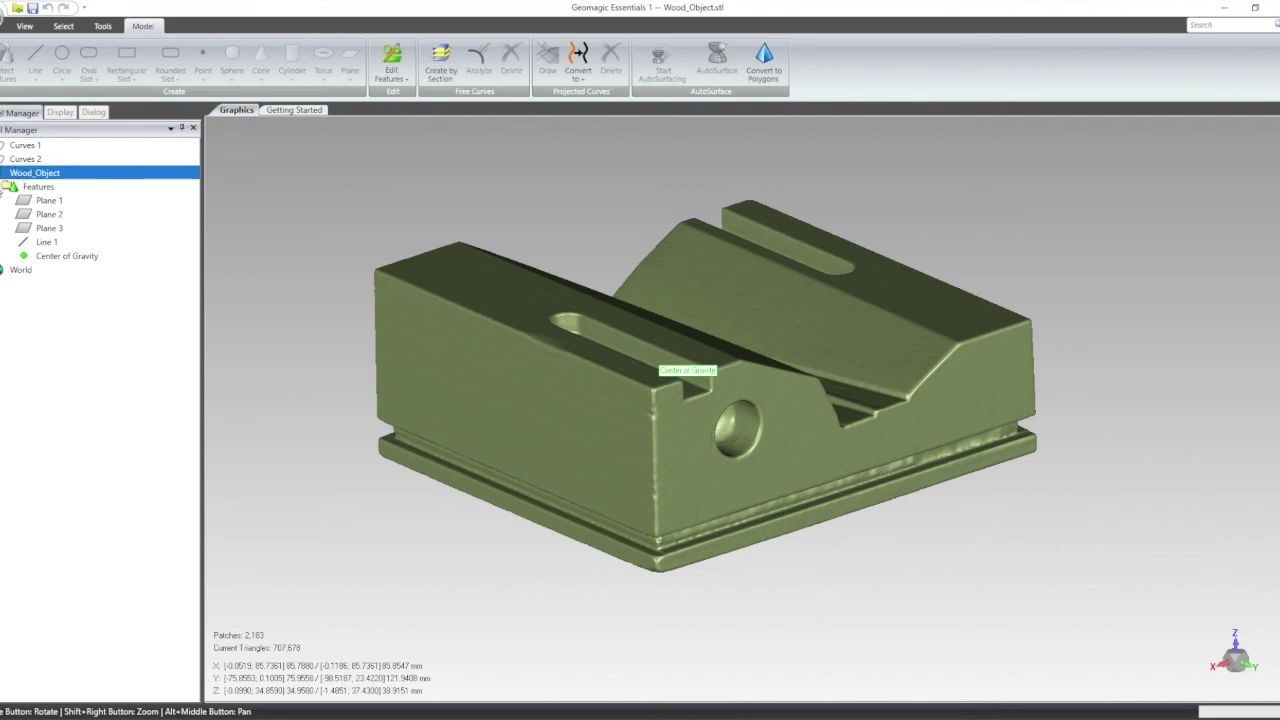
# Step: Collapse the features under Wood_Object and save the surfaced object in the Webinar folder as a Step - AP203 file named Wood_Object
pyautogui.click(0, 187)
pyautogui.click(0, 173)
pyautogui.moveTo(1056, 336); pyautogui.dragTo(700, 445, button='middle')
pyautogui.rightClick(32, 176)
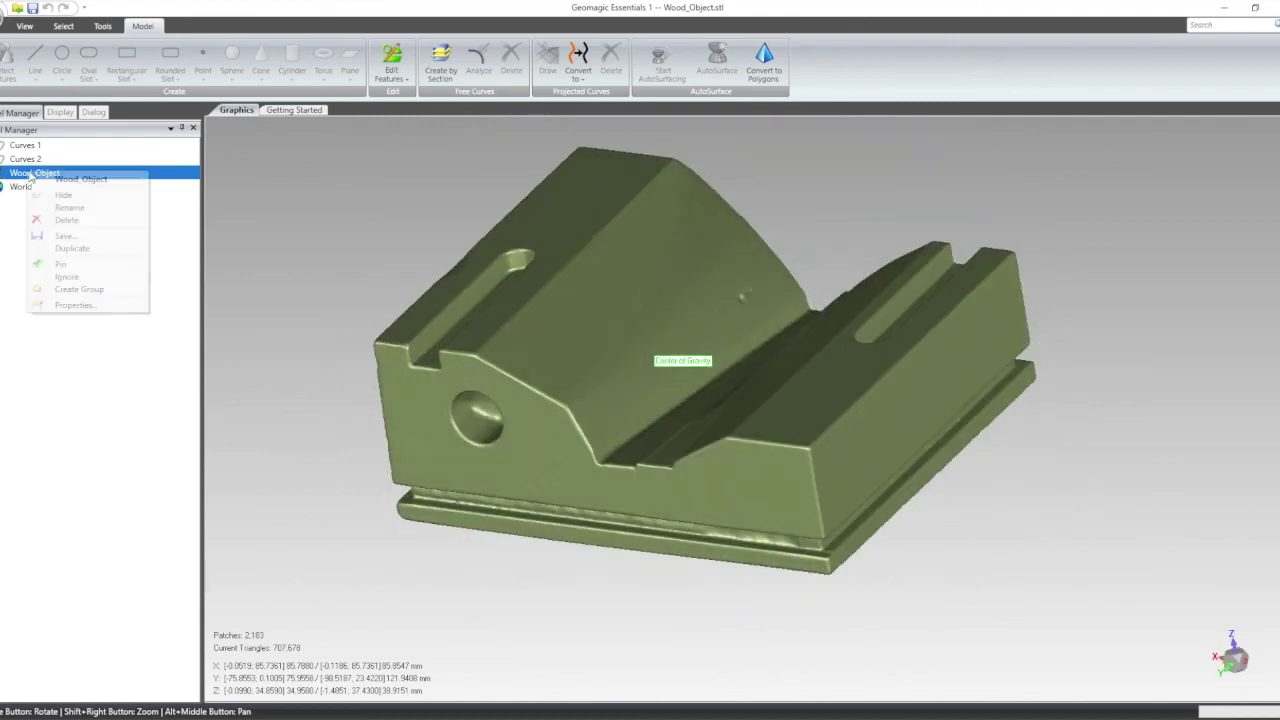
pyautogui.click(90, 236)
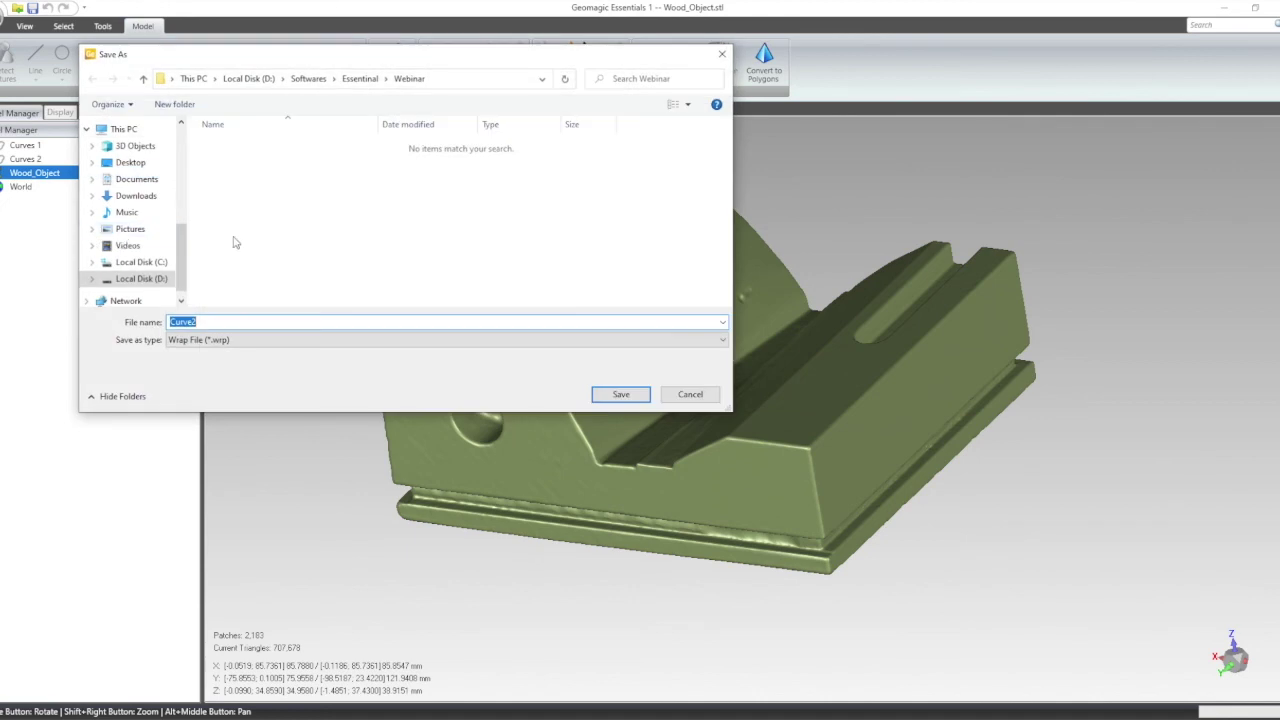
pyautogui.click(288, 341)
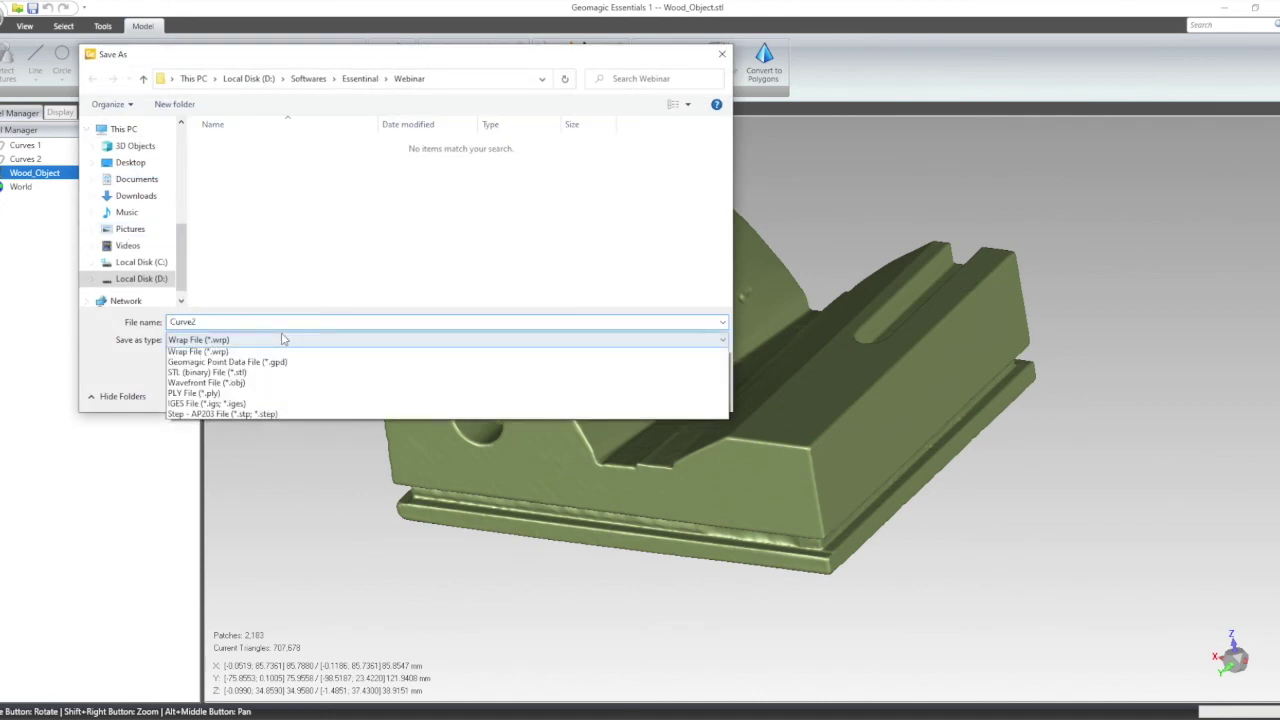
pyautogui.click(260, 427)
pyautogui.doubleClick(220, 322)
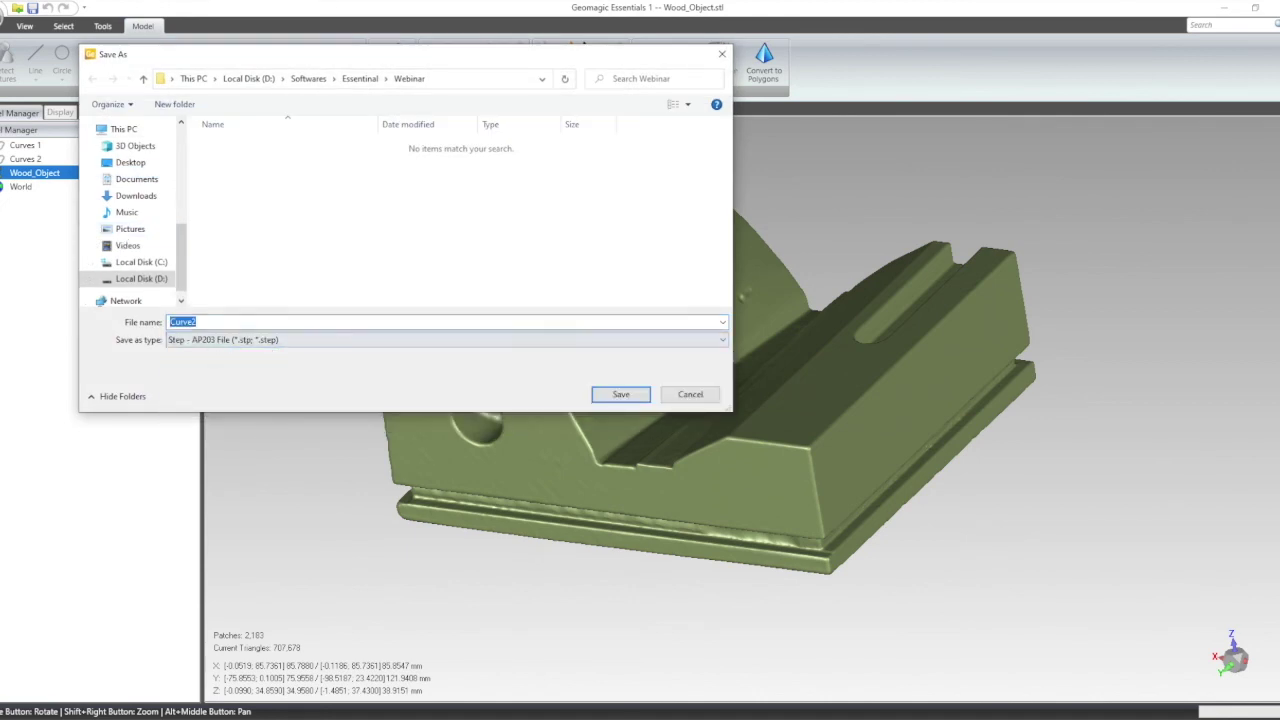
pyautogui.write('Wood_Object')
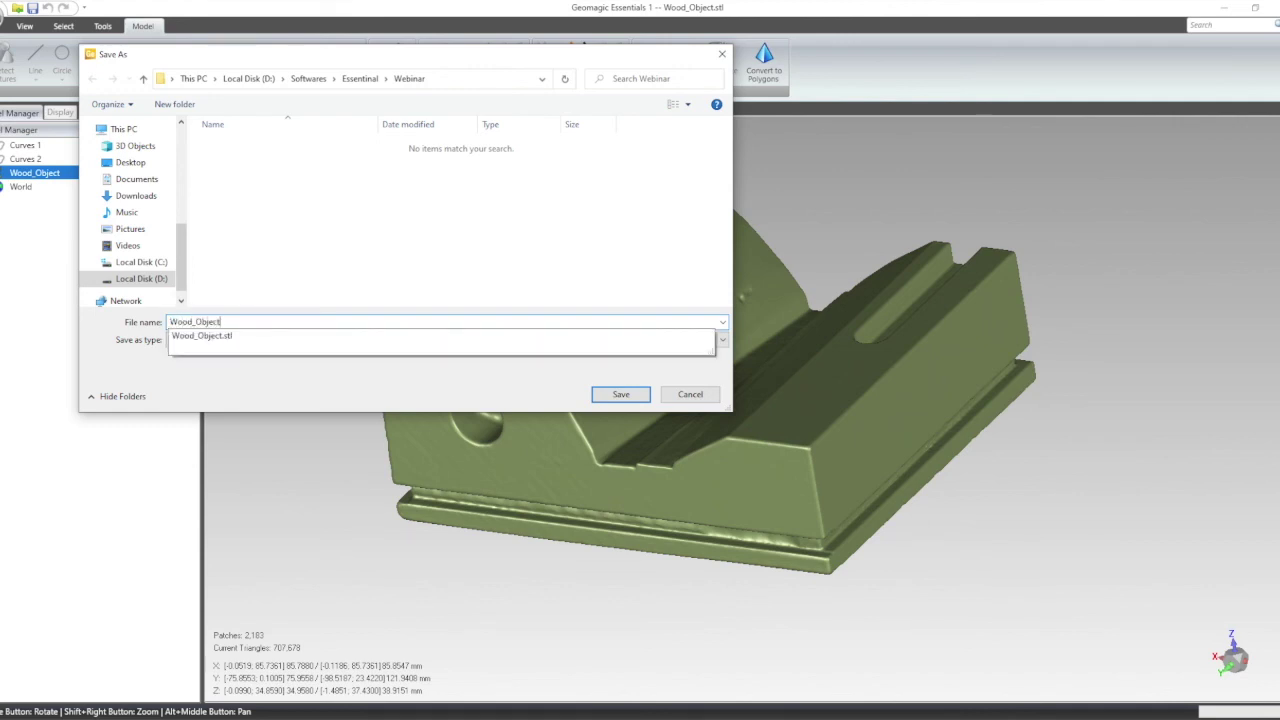
pyautogui.click(379, 284)
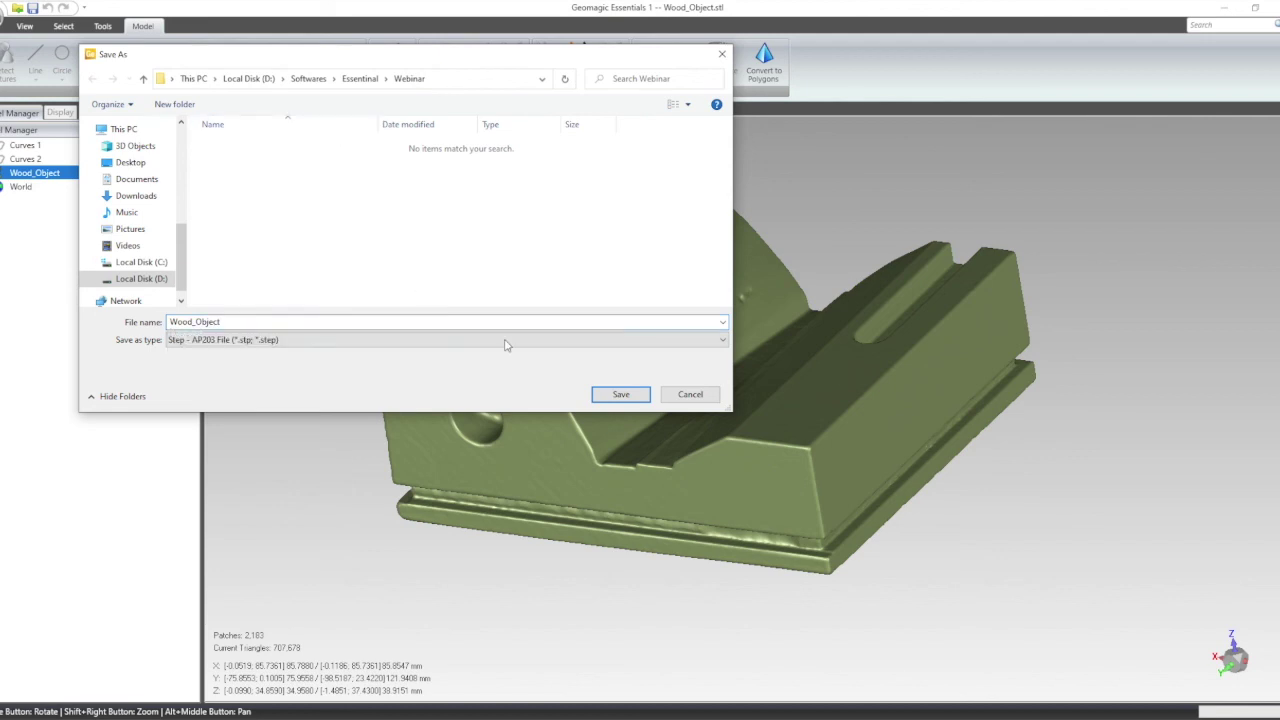
pyautogui.click(621, 396)
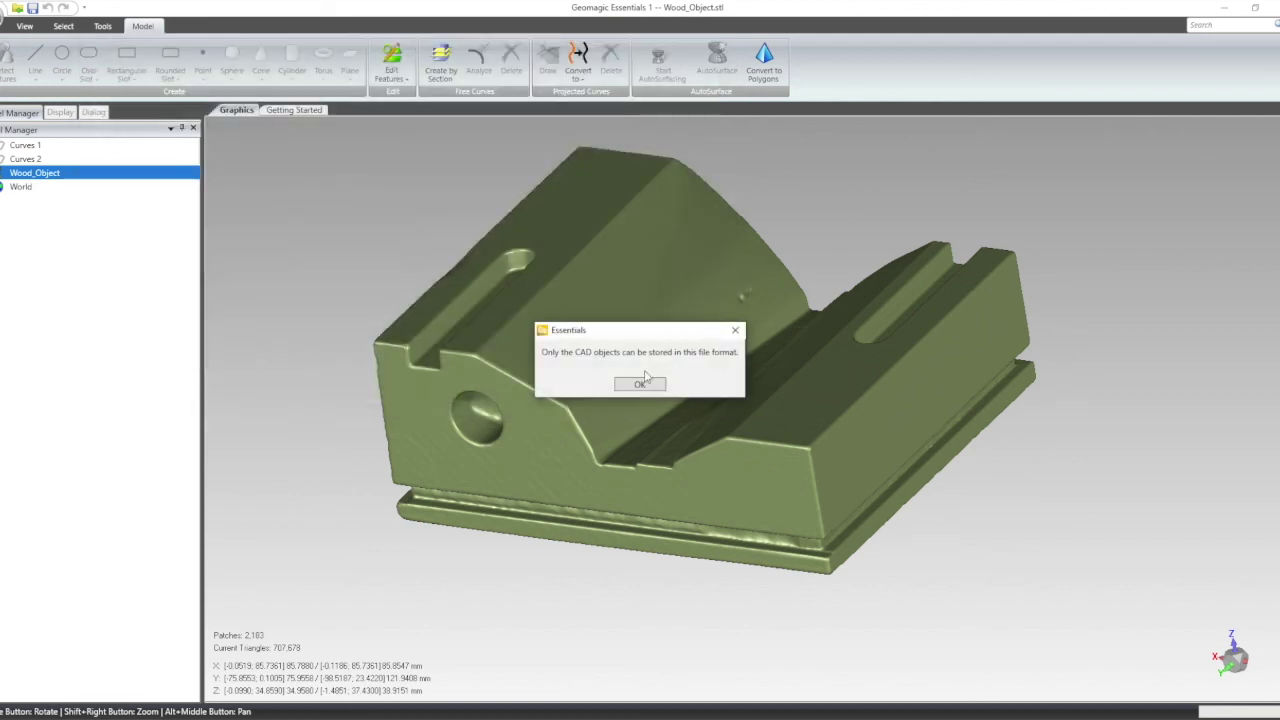
pyautogui.click(640, 386)
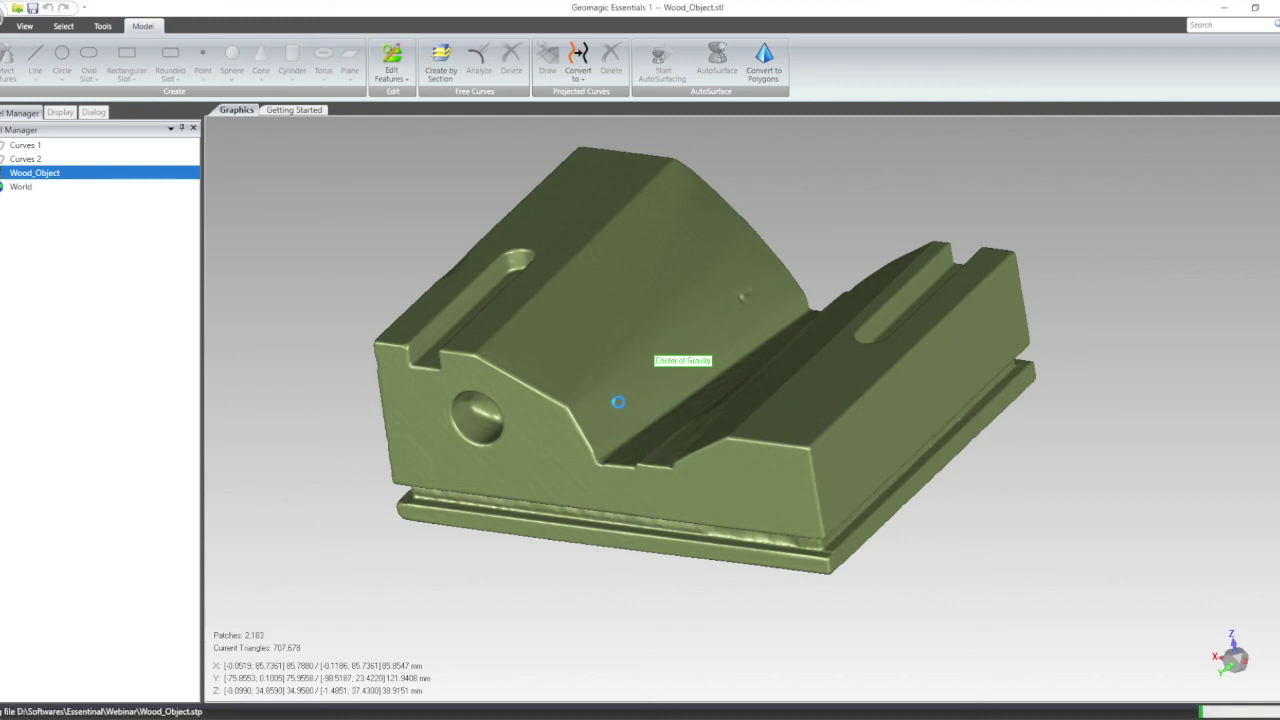
# Step: Open Wood_Object.stp from the Webinar folder with Geomagic Design X, keeping it as the default application for .stp files
pyautogui.click(500, 718)
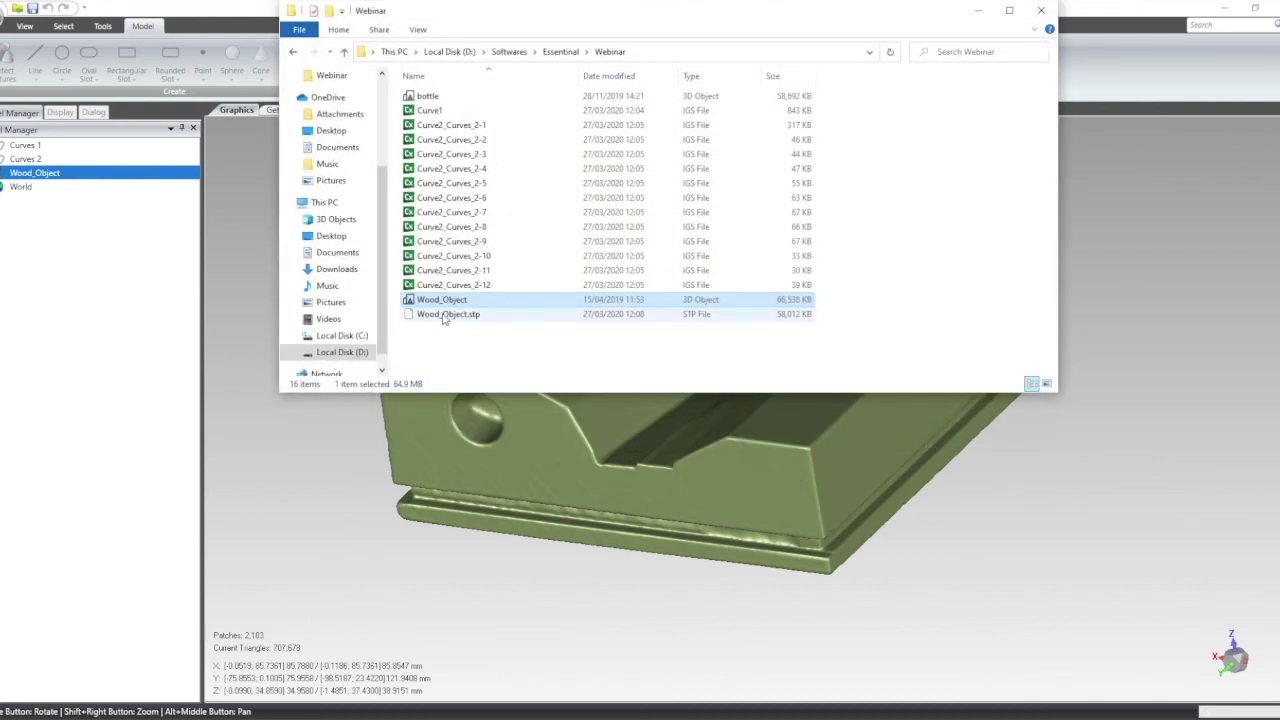
pyautogui.click(445, 315)
pyautogui.rightClick(444, 317)
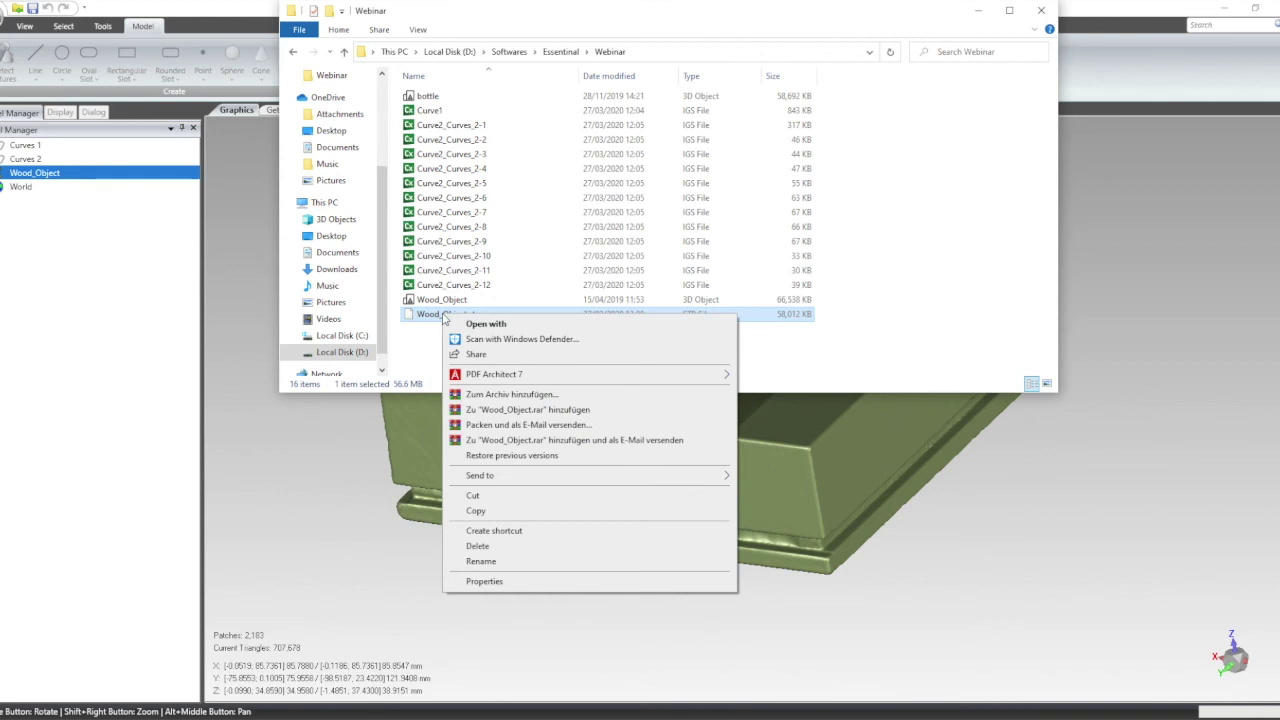
pyautogui.click(892, 338)
pyautogui.rightClick(437, 315)
pyautogui.click(440, 330)
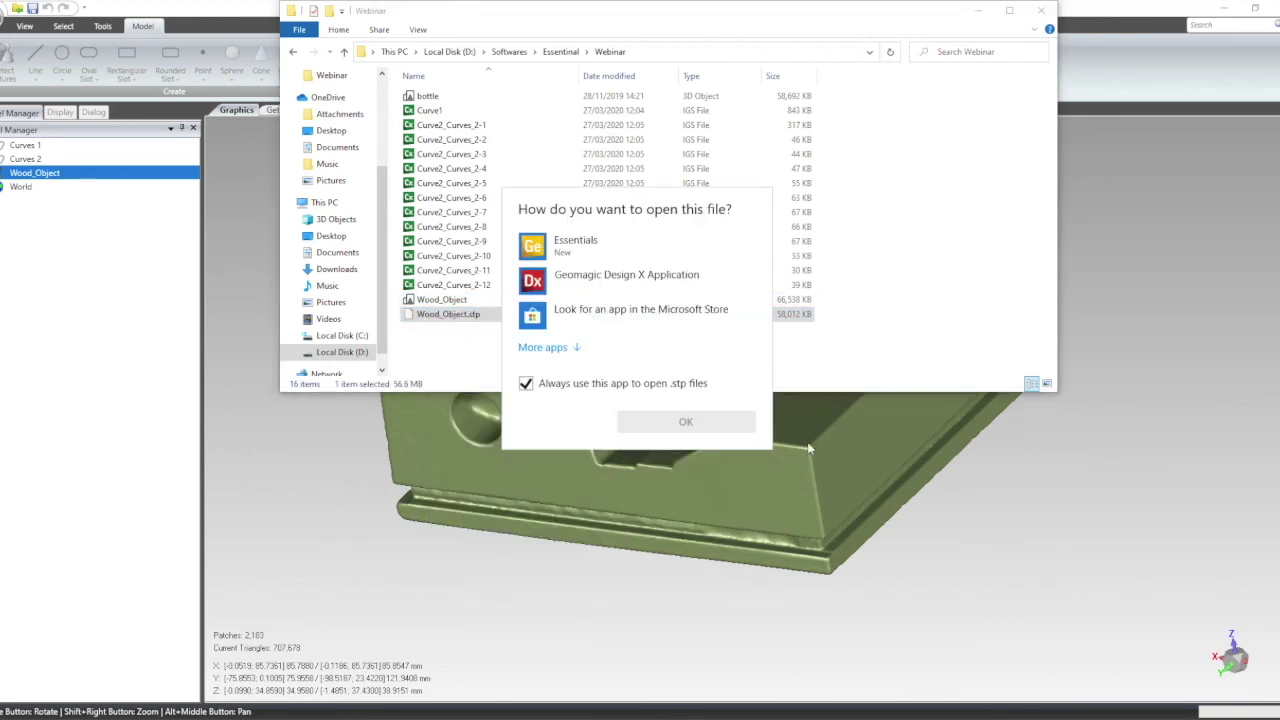
pyautogui.click(609, 278)
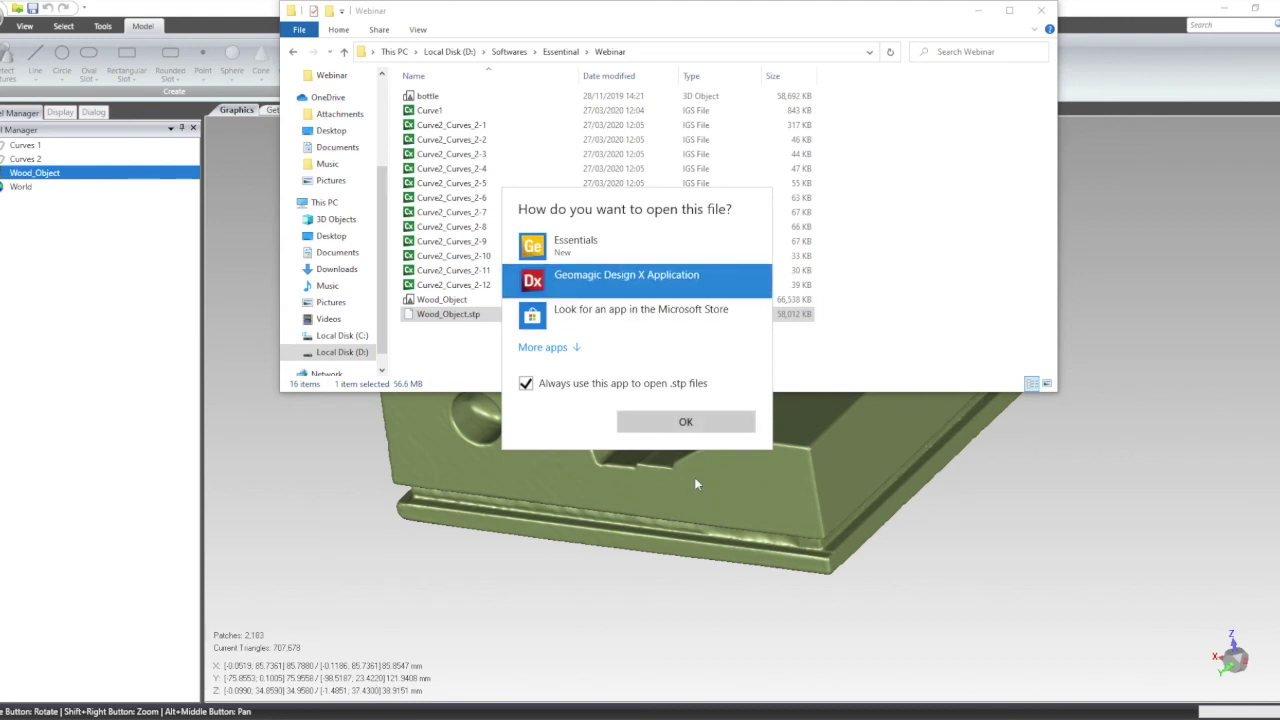
pyautogui.click(680, 423)
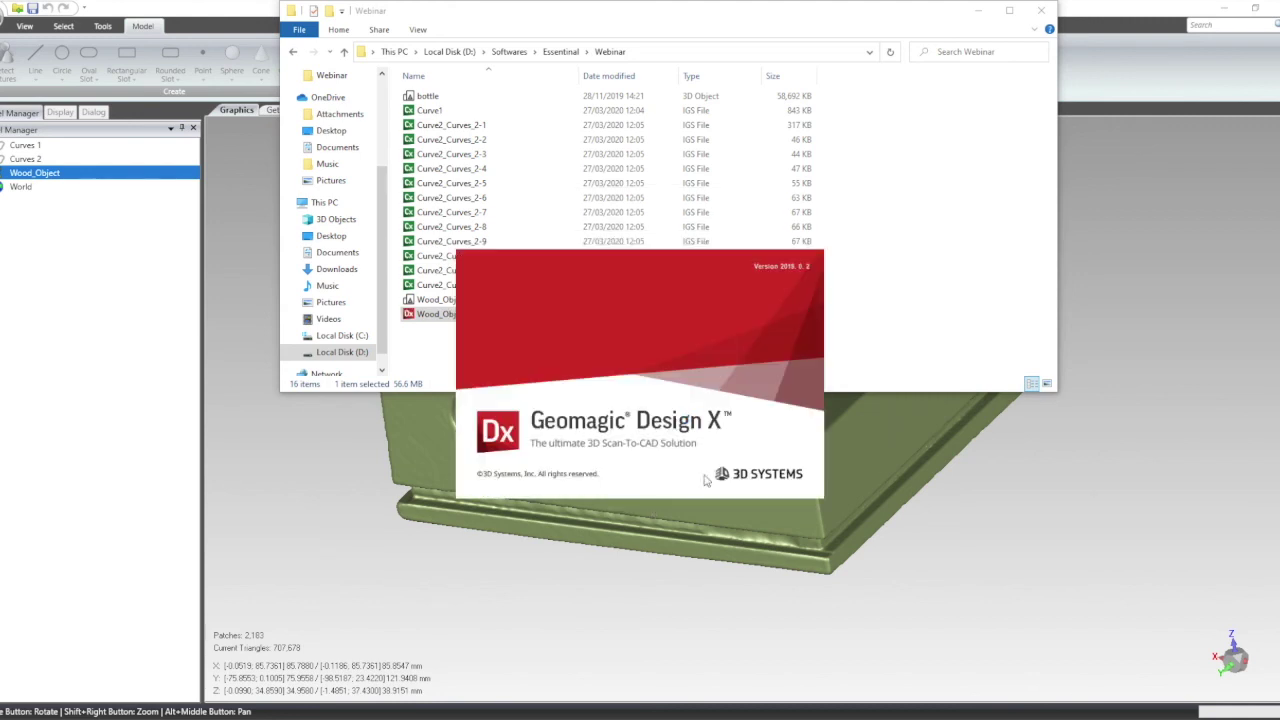
# Step: Abort the Geomagic Design X update and examine the patch layout of the imported body from several angles
pyautogui.click(700, 617)
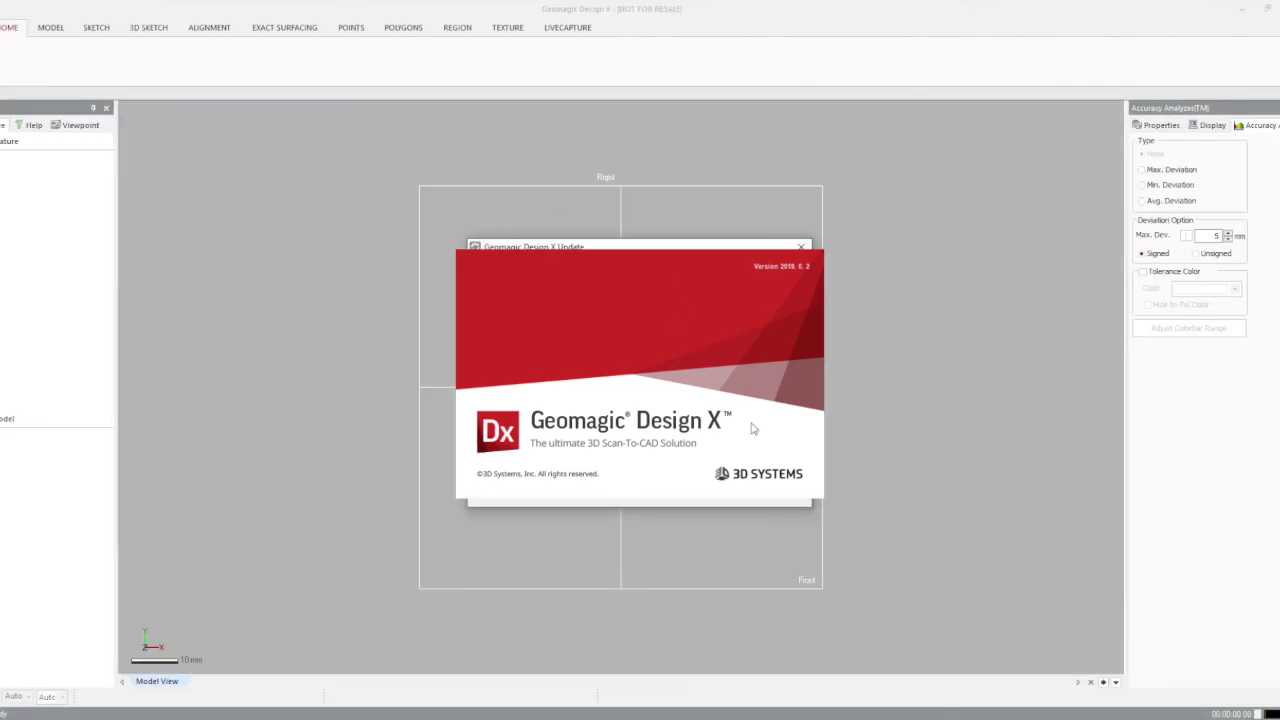
pyautogui.click(804, 248)
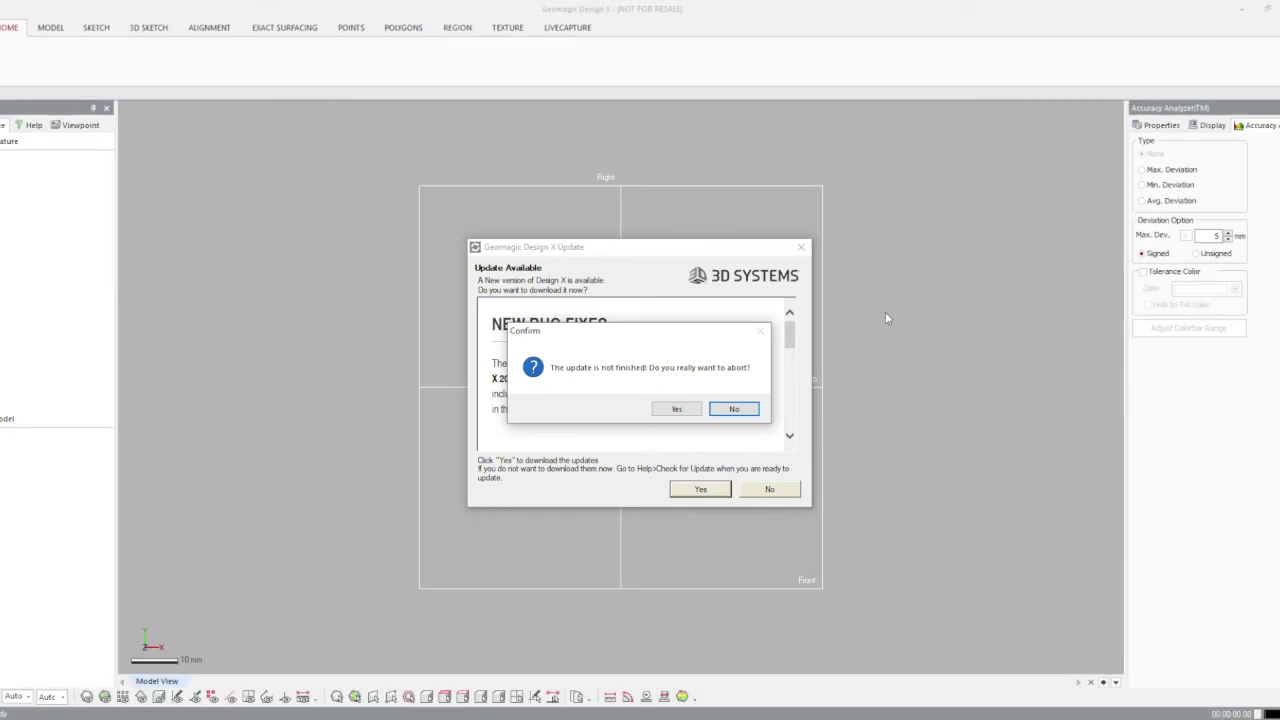
pyautogui.click(660, 410)
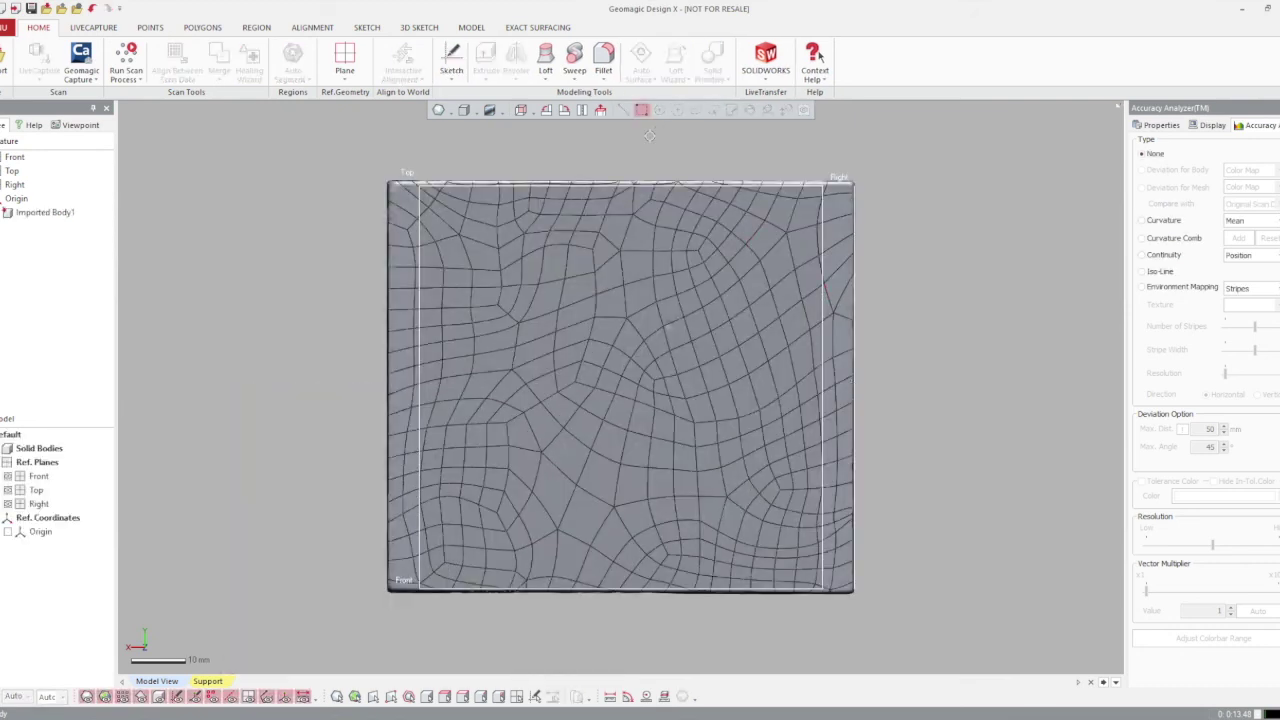
pyautogui.moveTo(672, 282); pyautogui.dragTo(1160, 486, button='right')
pyautogui.moveTo(513, 558)
pyautogui.mouseDown(button='right')
pyautogui.moveTo(659, 304)
pyautogui.moveTo(710, 410)
pyautogui.mouseUp(button='right')
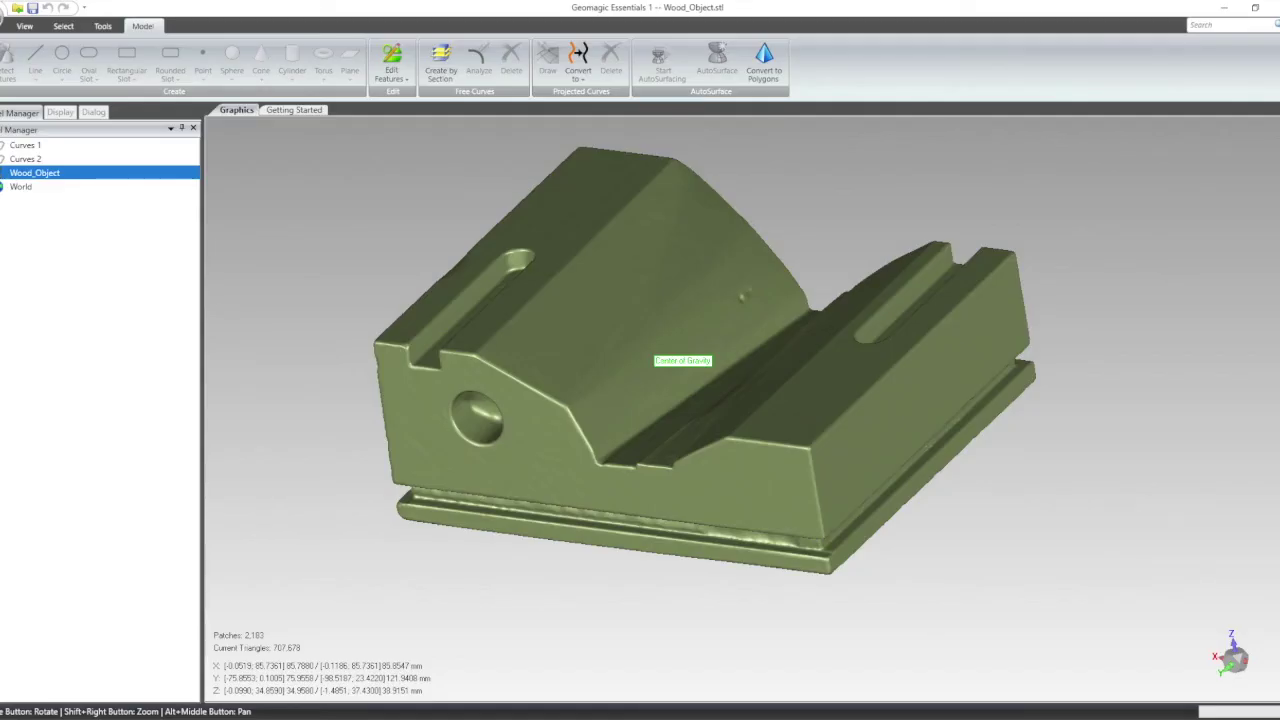
# Step: Switch back to Geomagic Essentials and preview Wood_Object with the triangles, edges and standard texture displays temporarily toggled
pyautogui.click(59, 113)
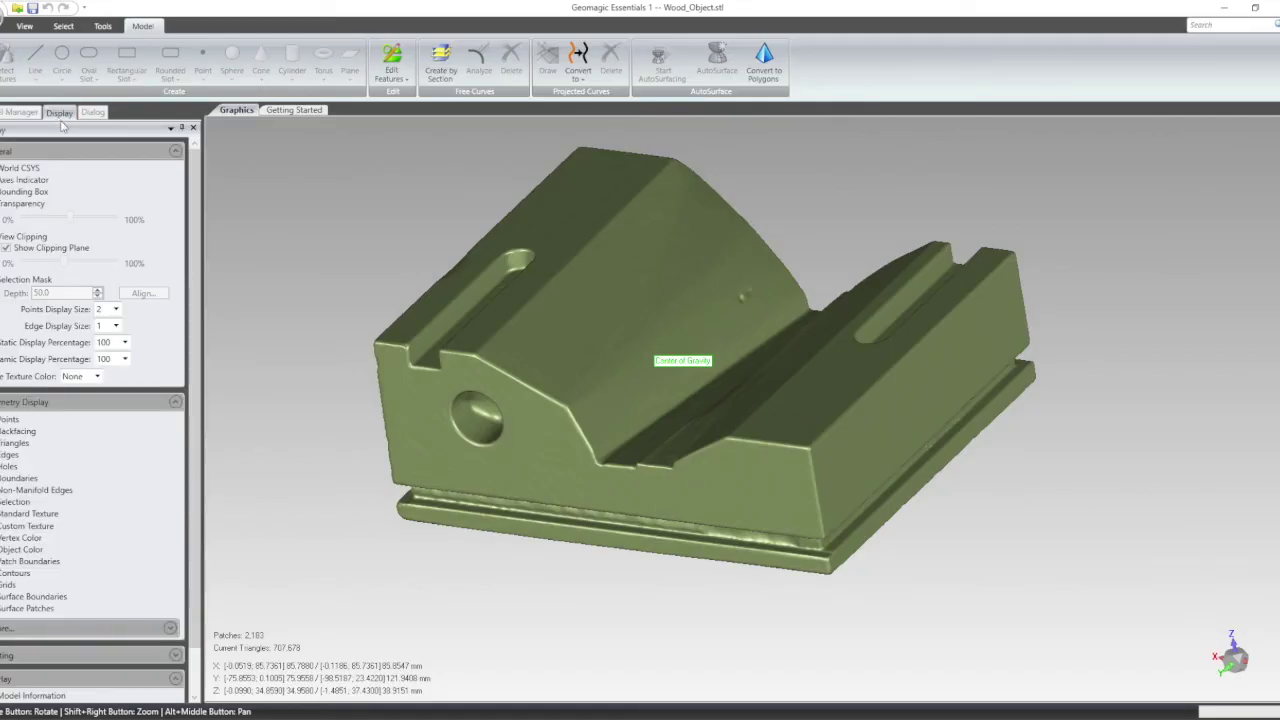
pyautogui.click(14, 443)
pyautogui.click(14, 443)
pyautogui.click(14, 443)
pyautogui.click(14, 445)
pyautogui.click(7, 455)
pyautogui.click(7, 455)
pyautogui.click(17, 521)
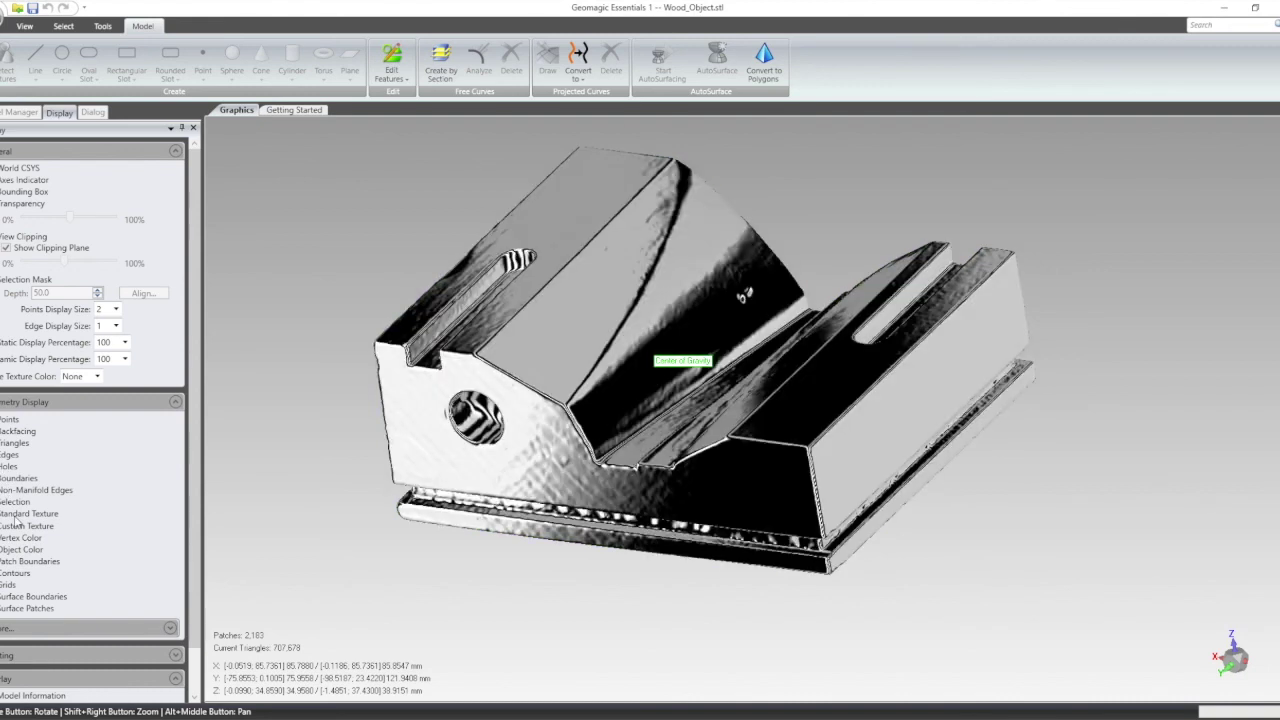
pyautogui.click(17, 521)
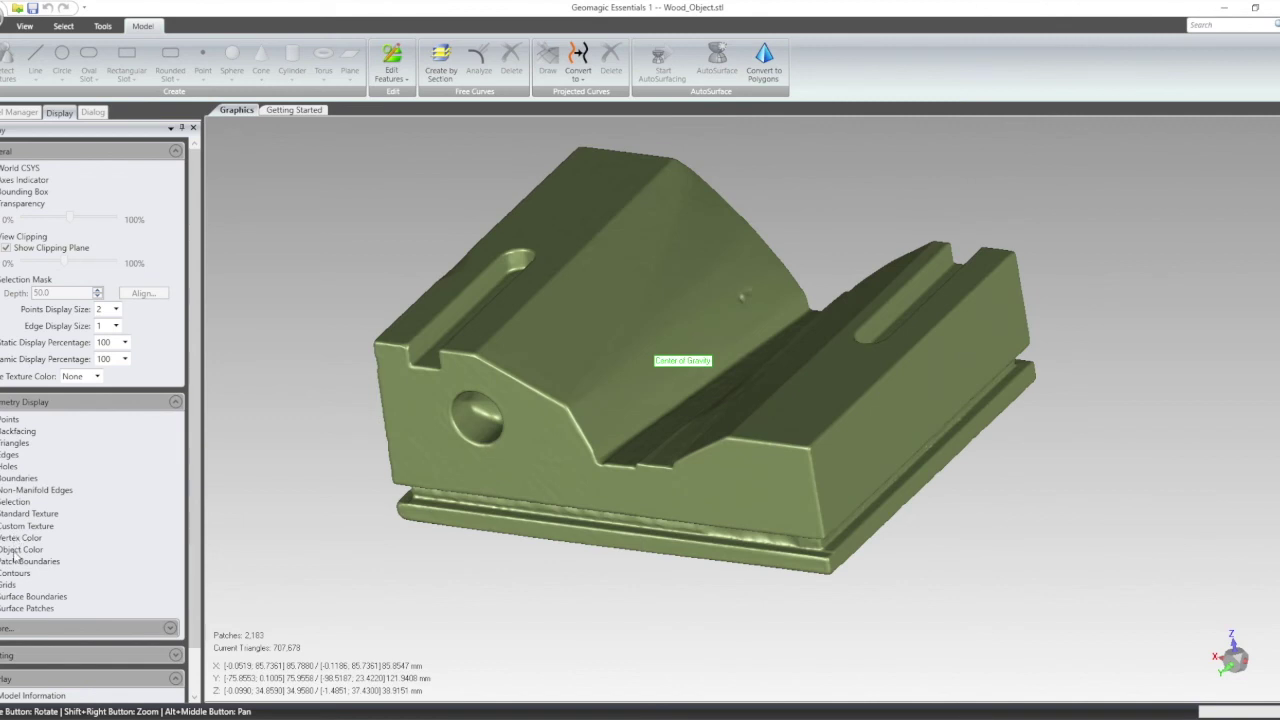
# Step: Display the patch boundaries on Wood_Object and examine the surface patch layout from the front, top and side
pyautogui.click(10, 563)
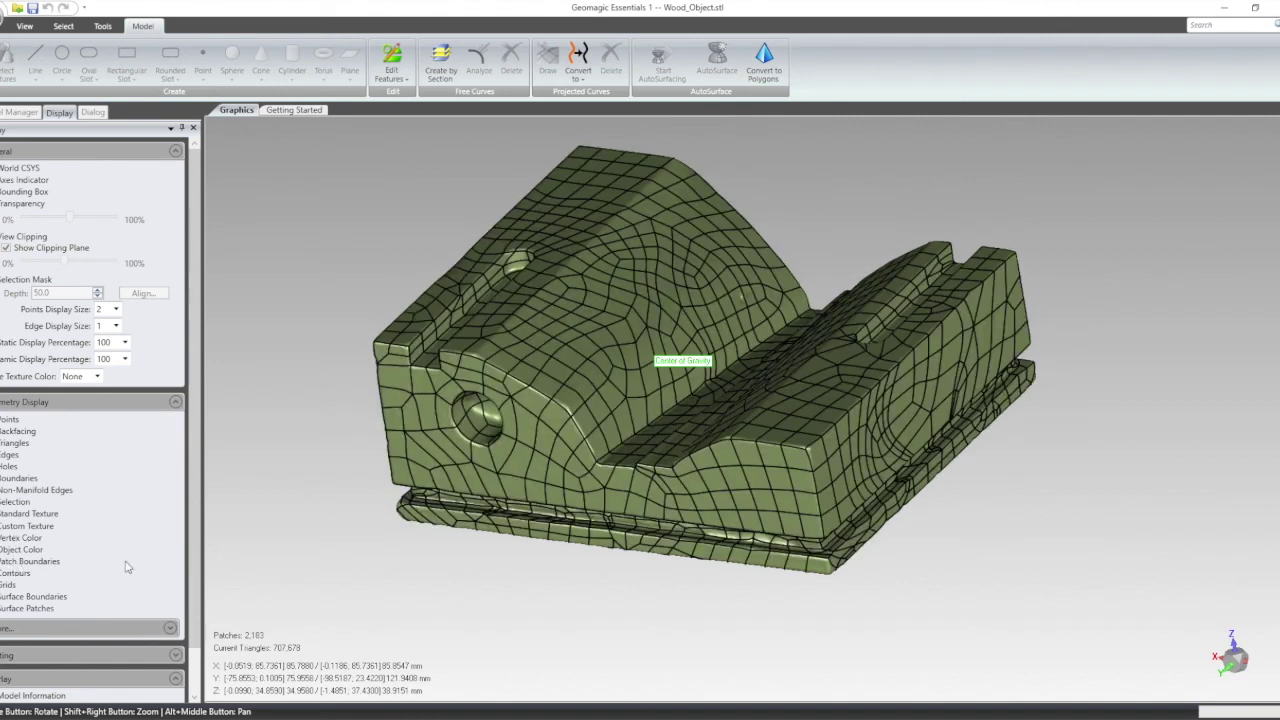
pyautogui.moveTo(490, 326); pyautogui.dragTo(476, 287, button='middle')
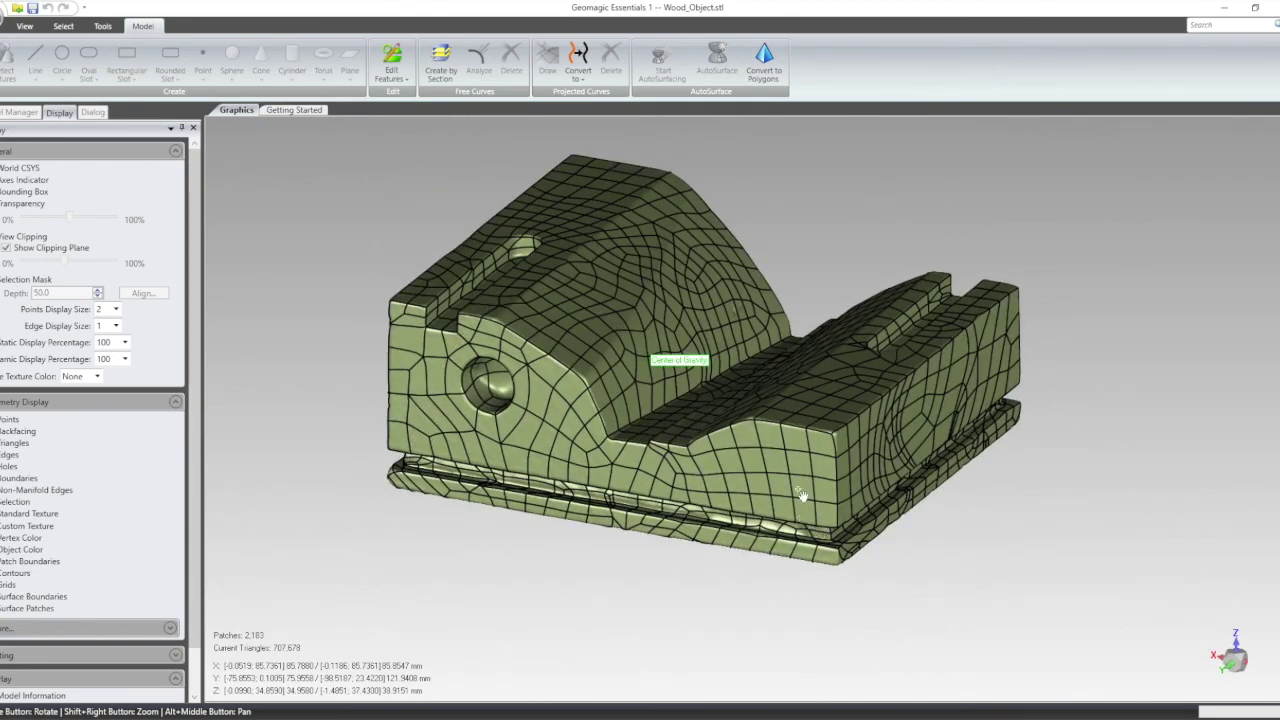
pyautogui.moveTo(961, 533); pyautogui.dragTo(708, 420, button='middle')
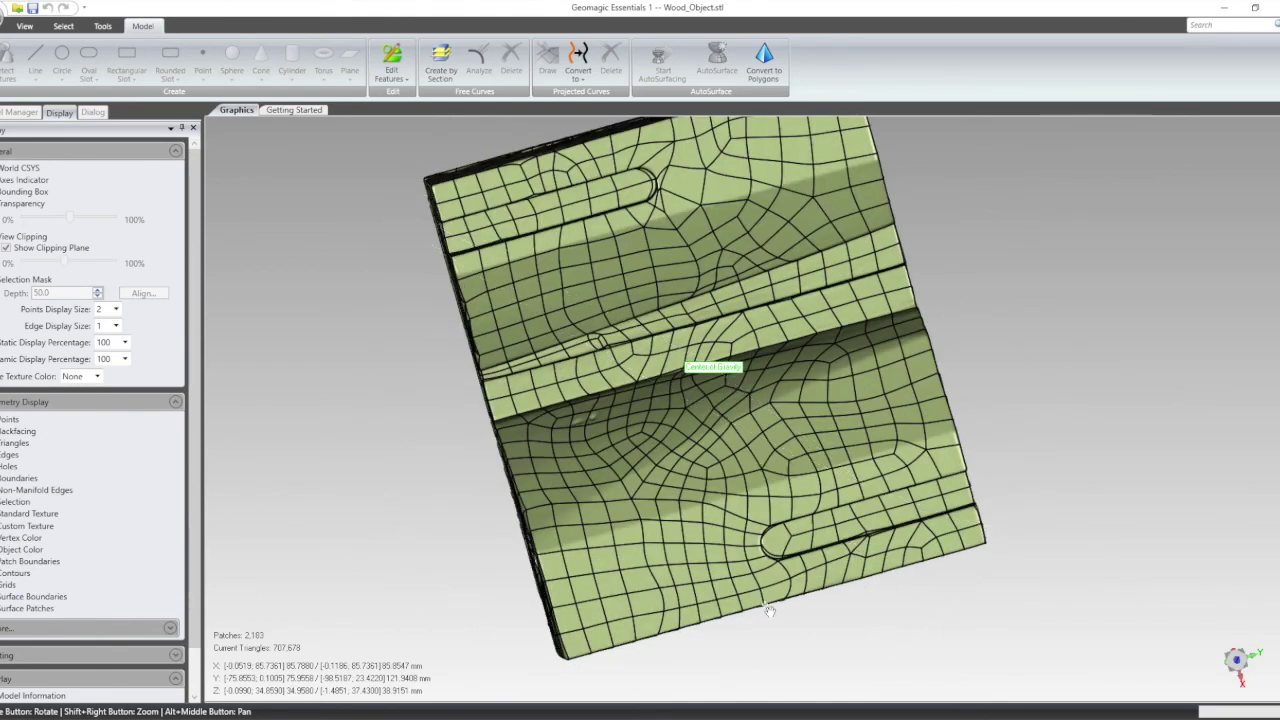
pyautogui.moveTo(780, 643); pyautogui.dragTo(760, 590, button='middle')
pyautogui.moveTo(680, 355); pyautogui.dragTo(680, 218, button='middle')
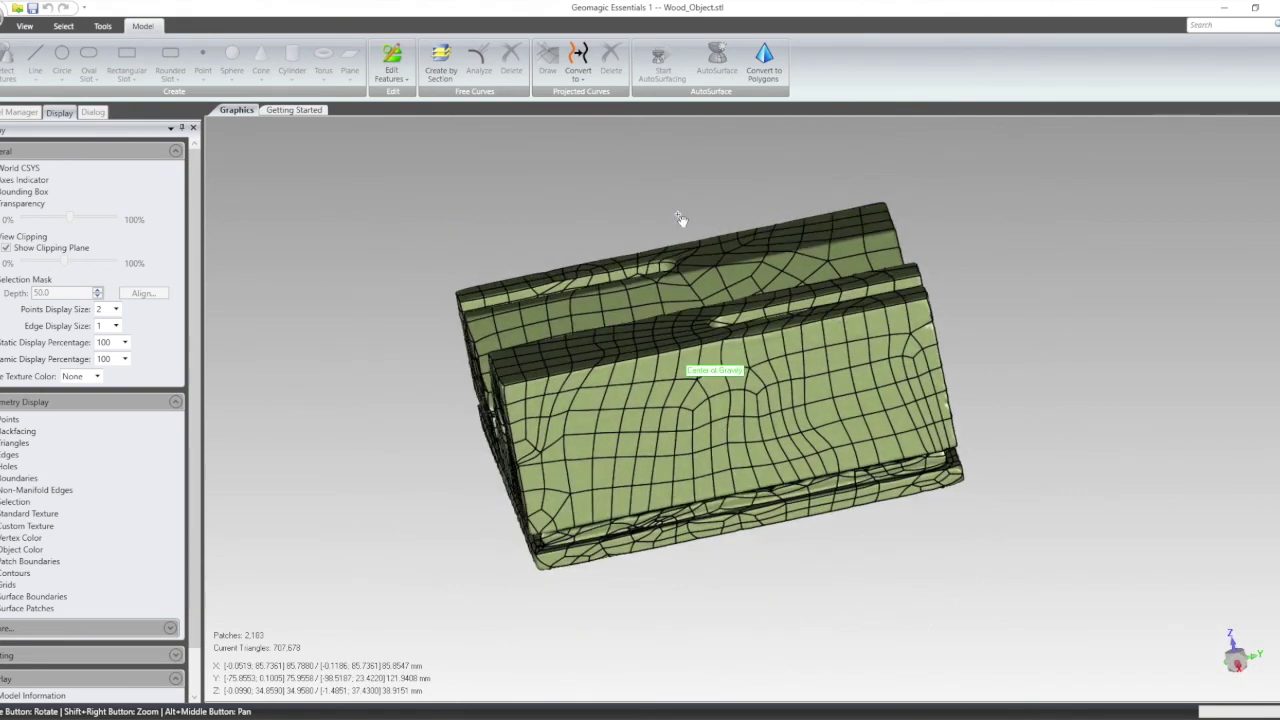